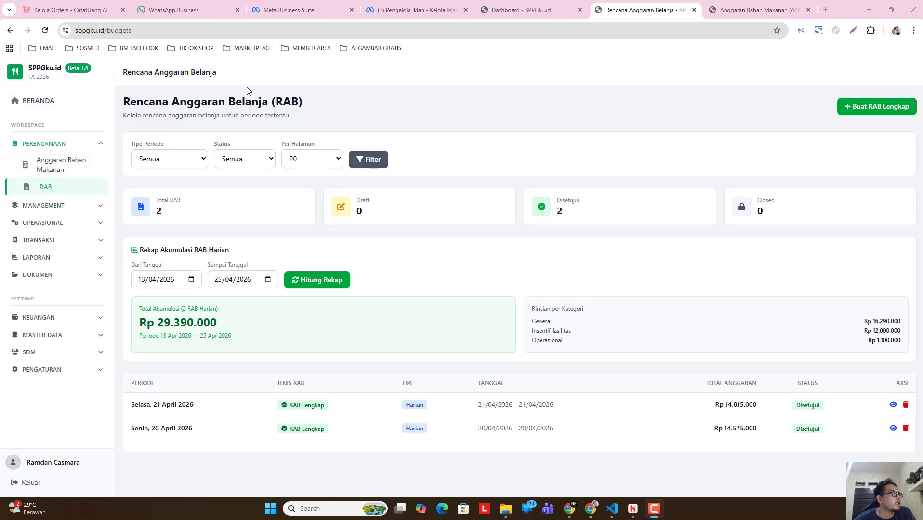
Step: Review the daily food budget entries for 13–25 April 2026 in Anggaran Bahan Makanan
{"action": "left_click", "coordinate": [73, 168]}
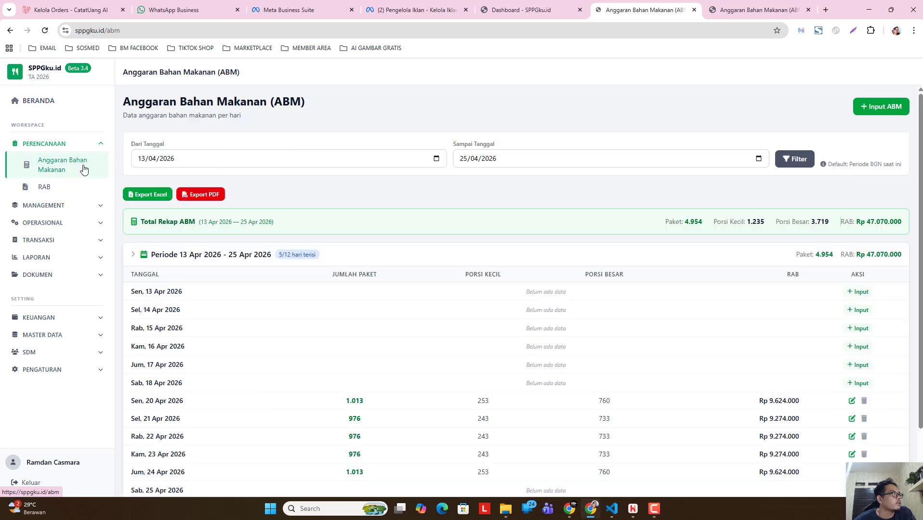
{"action": "scroll", "coordinate": [474, 311], "scroll_direction": "down", "scroll_amount": 2}
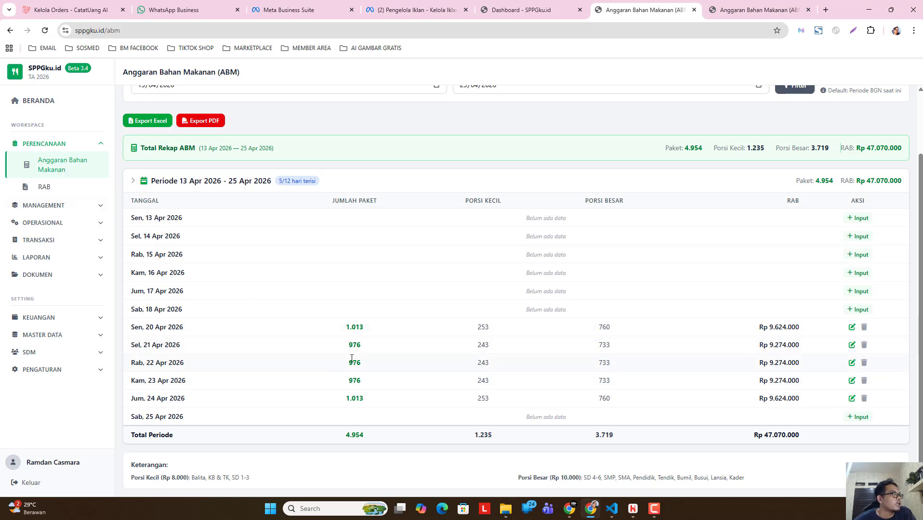
Step: Start a new complete RAB and set its date to 22/04/2026
{"action": "left_click", "coordinate": [82, 193]}
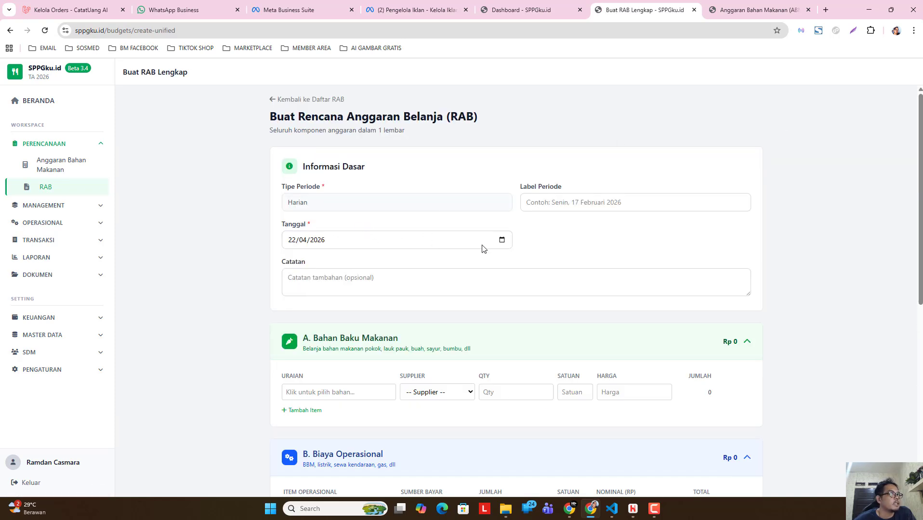
{"action": "left_click", "coordinate": [500, 242]}
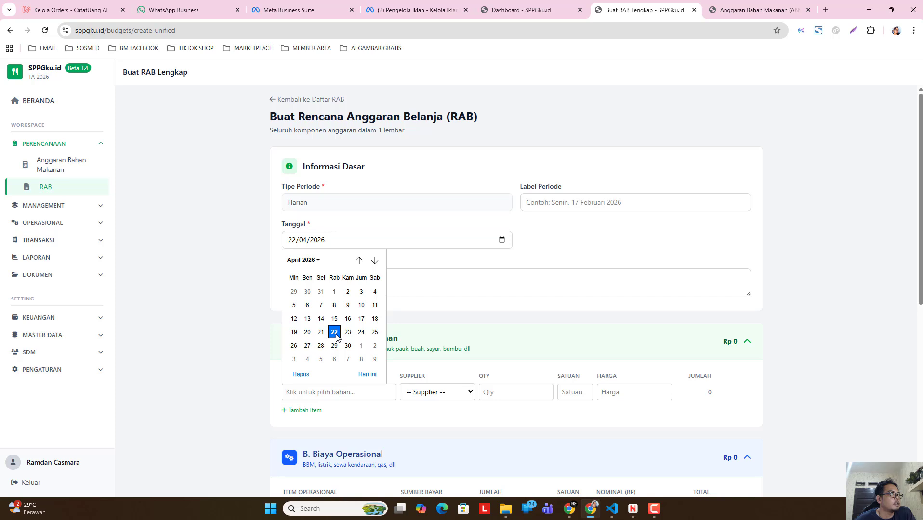
{"action": "left_click", "coordinate": [334, 333]}
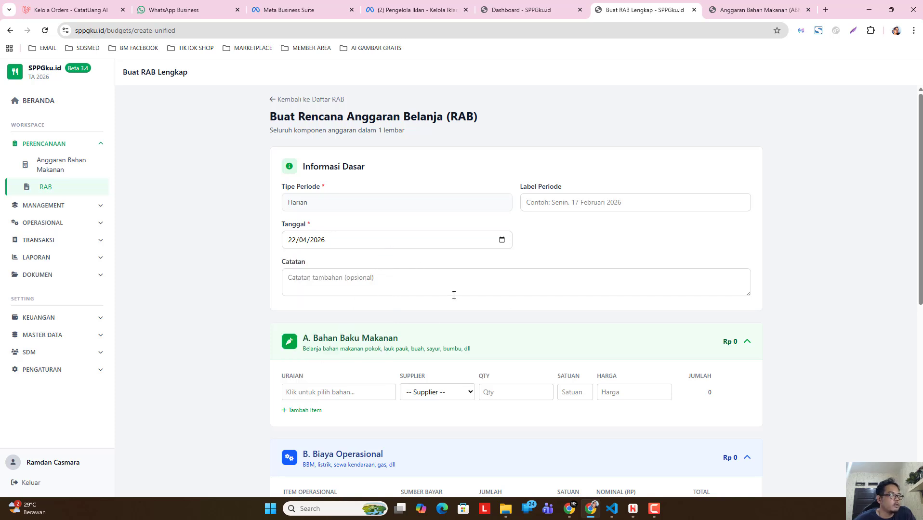
{"action": "left_click", "coordinate": [584, 207]}
{"action": "scroll", "coordinate": [413, 265], "scroll_direction": "down", "scroll_amount": 3}
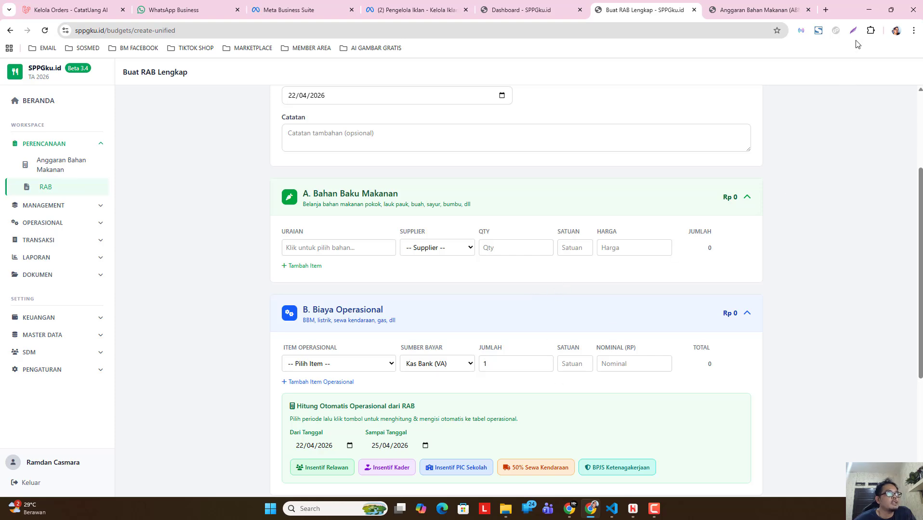
Step: Shrink the RAB form's window so it sits beside the SP2KP price site, and switch to the sp2kp.kemendag.go.id window
{"action": "left_click", "coordinate": [890, 9]}
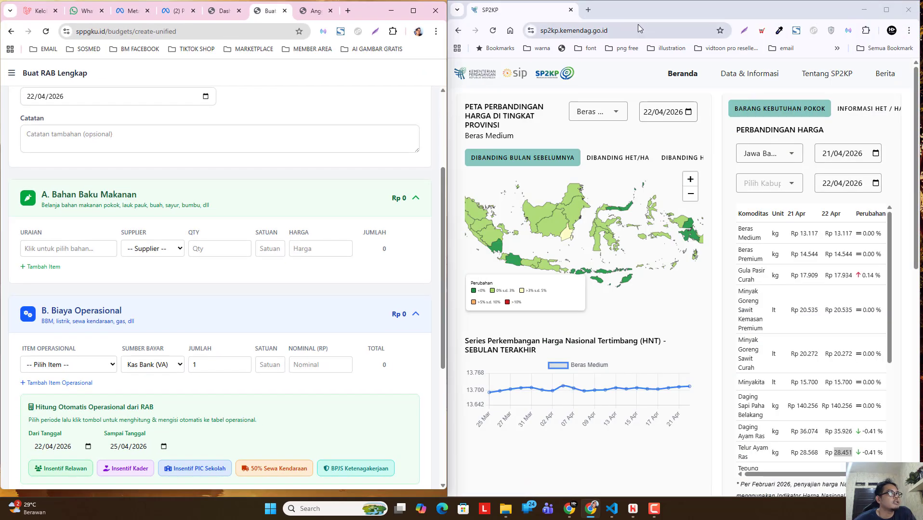
{"action": "left_click", "coordinate": [638, 34]}
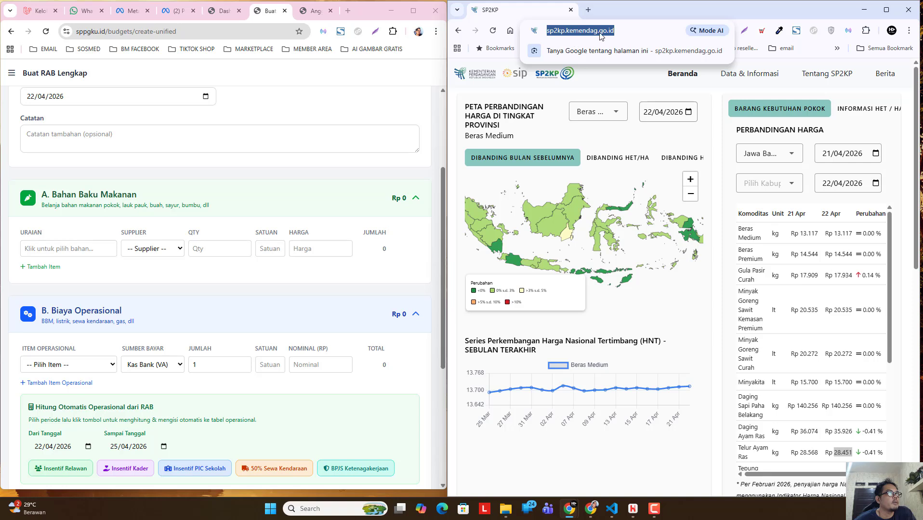
{"action": "left_click", "coordinate": [641, 31]}
{"action": "left_click", "coordinate": [650, 9]}
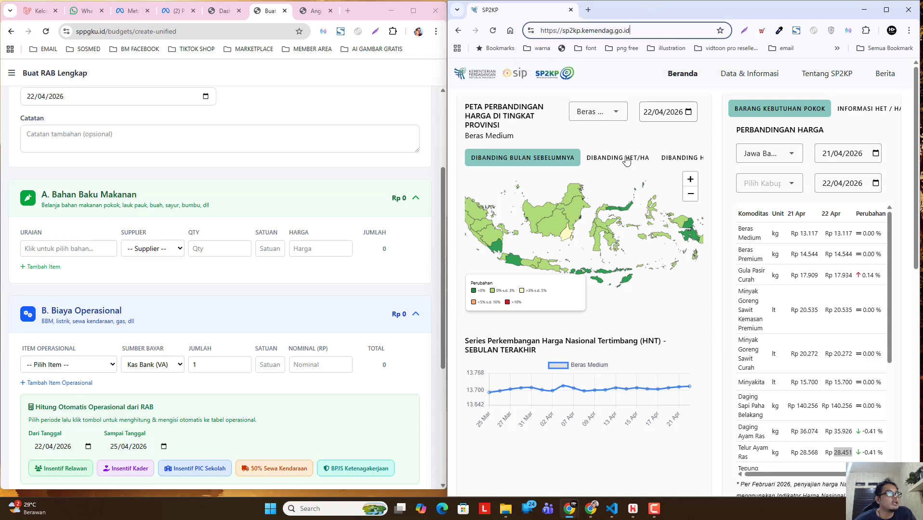
Step: Choose Jawa Barat as the province in the SP2KP price comparison and look through its commodity prices
{"action": "left_click", "coordinate": [782, 155]}
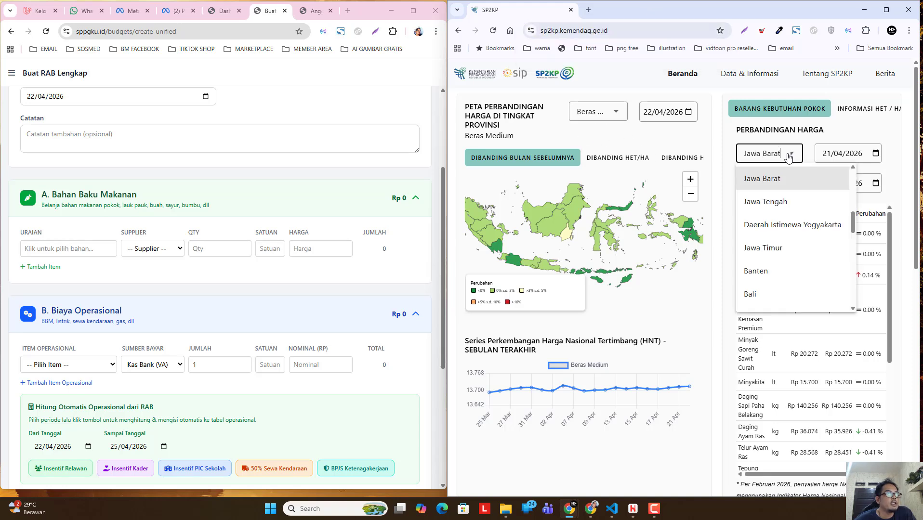
{"action": "scroll", "coordinate": [795, 247], "scroll_direction": "down", "scroll_amount": 7}
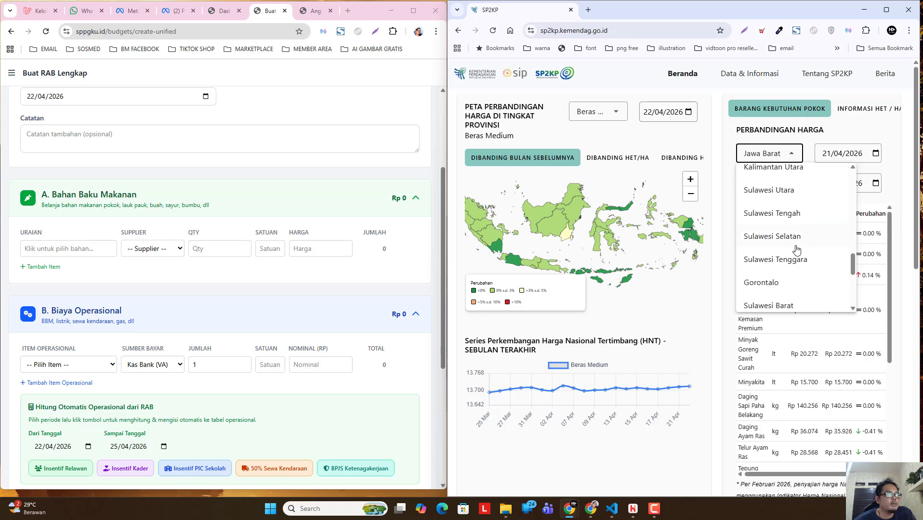
{"action": "scroll", "coordinate": [795, 247], "scroll_direction": "up", "scroll_amount": 10}
{"action": "scroll", "coordinate": [780, 260], "scroll_direction": "down", "scroll_amount": 3}
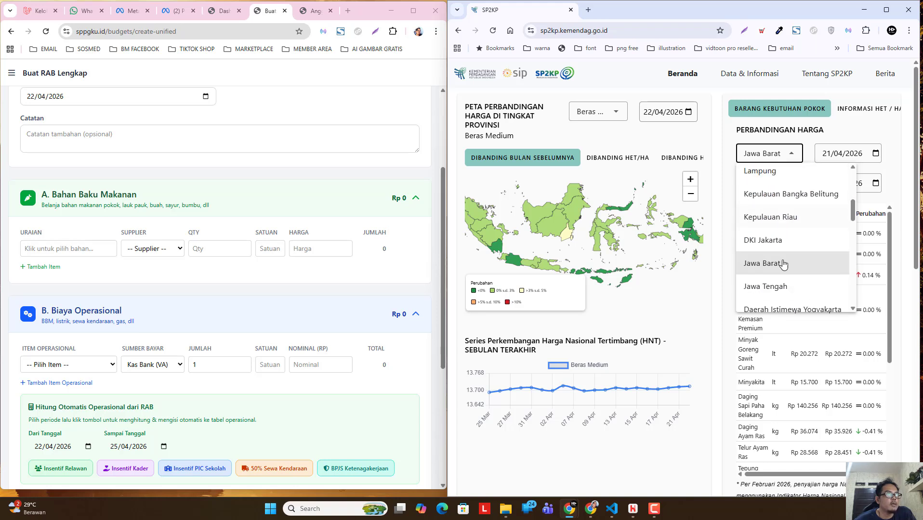
{"action": "left_click", "coordinate": [780, 260]}
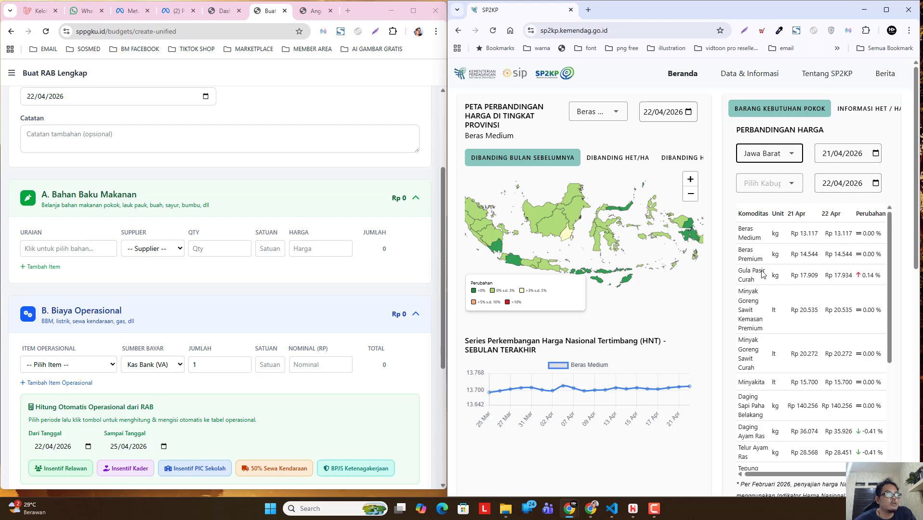
{"action": "scroll", "coordinate": [788, 266], "scroll_direction": "down", "scroll_amount": 3}
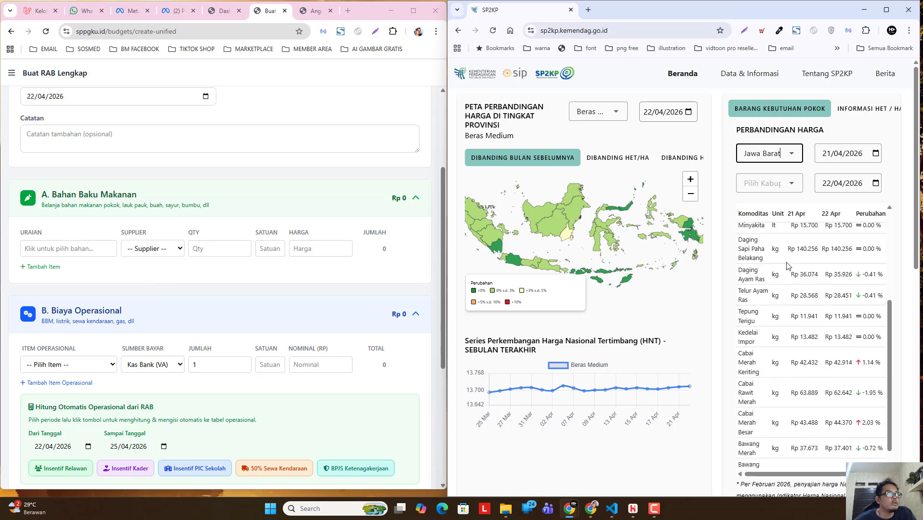
{"action": "scroll", "coordinate": [786, 265], "scroll_direction": "down", "scroll_amount": 3}
{"action": "scroll", "coordinate": [786, 266], "scroll_direction": "up", "scroll_amount": 6}
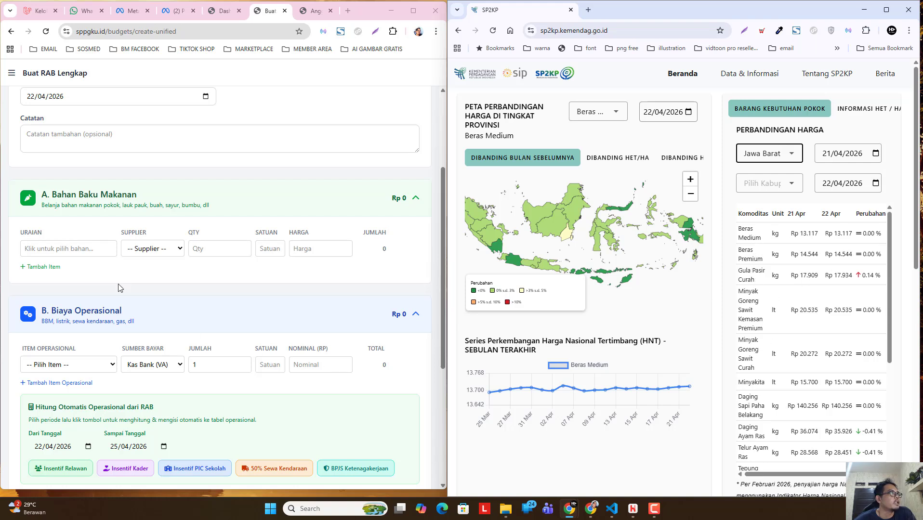
Step: In the RAB form's food materials section, choose Beras putih (medium) from the rice category as the first item
{"action": "scroll", "coordinate": [198, 162], "scroll_direction": "up", "scroll_amount": 3}
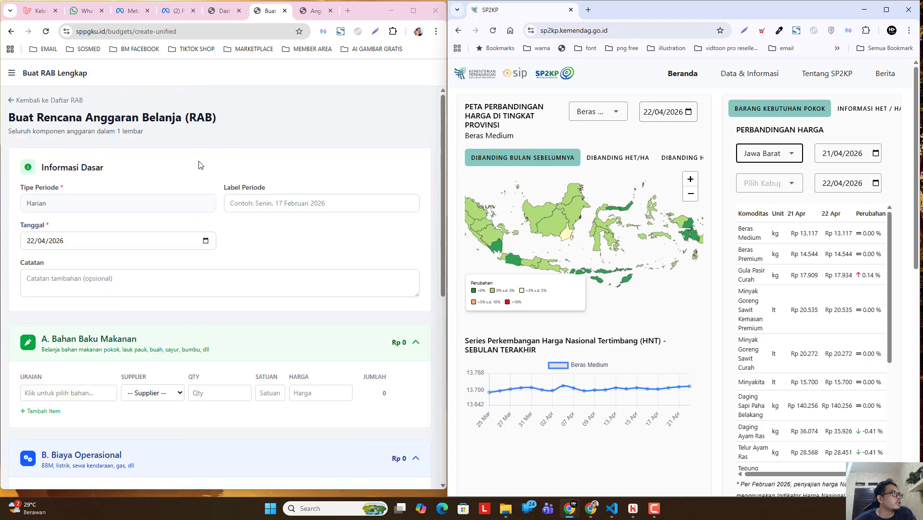
{"action": "scroll", "coordinate": [215, 233], "scroll_direction": "down", "scroll_amount": 3}
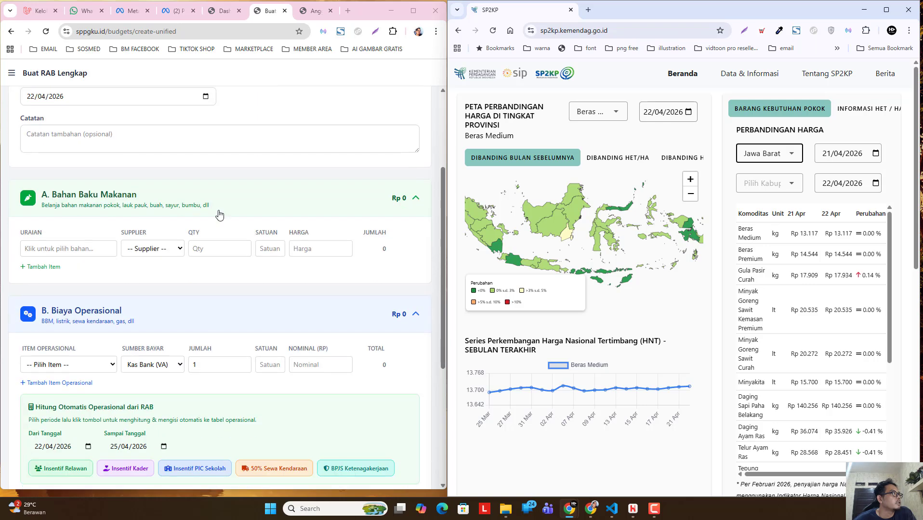
{"action": "left_click", "coordinate": [77, 252]}
{"action": "left_click", "coordinate": [63, 299]}
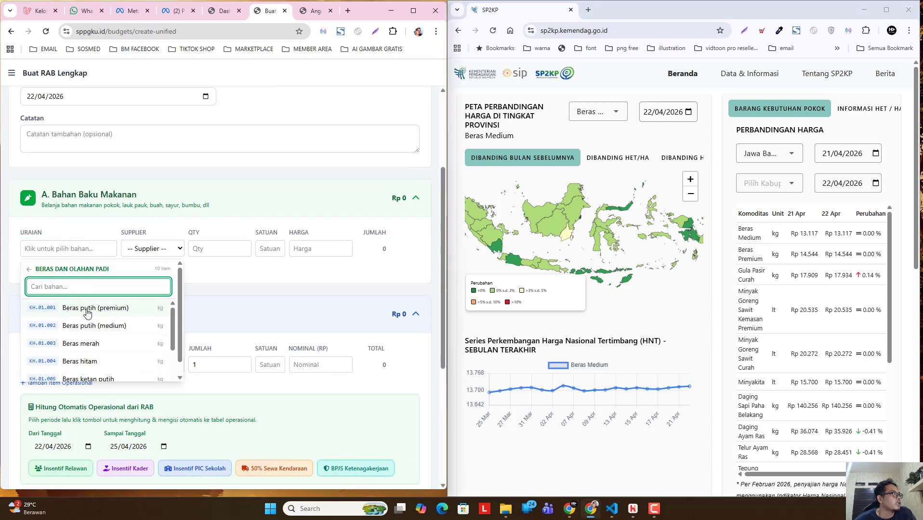
{"action": "left_click", "coordinate": [87, 326]}
Step: Set the rice item's supplier to Toko Abadi Jaya and its quantity to 200
{"action": "left_click", "coordinate": [159, 249]}
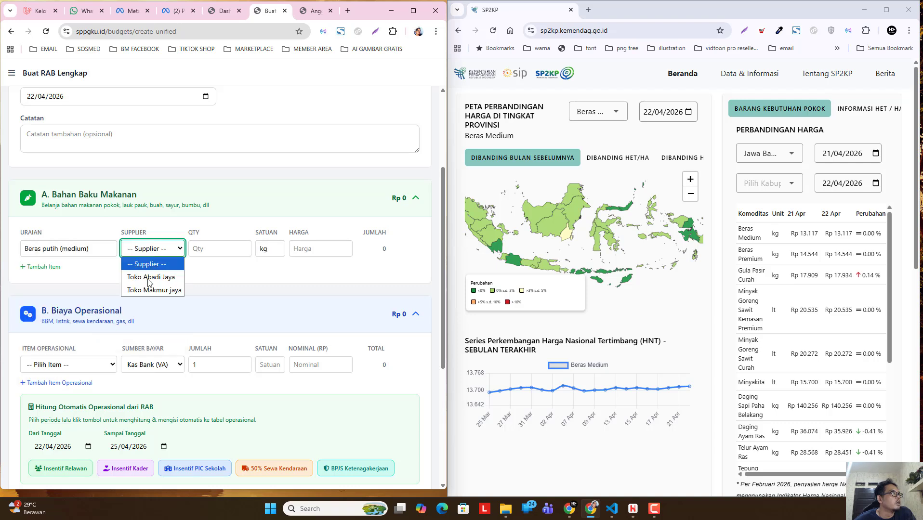
{"action": "left_click", "coordinate": [163, 278]}
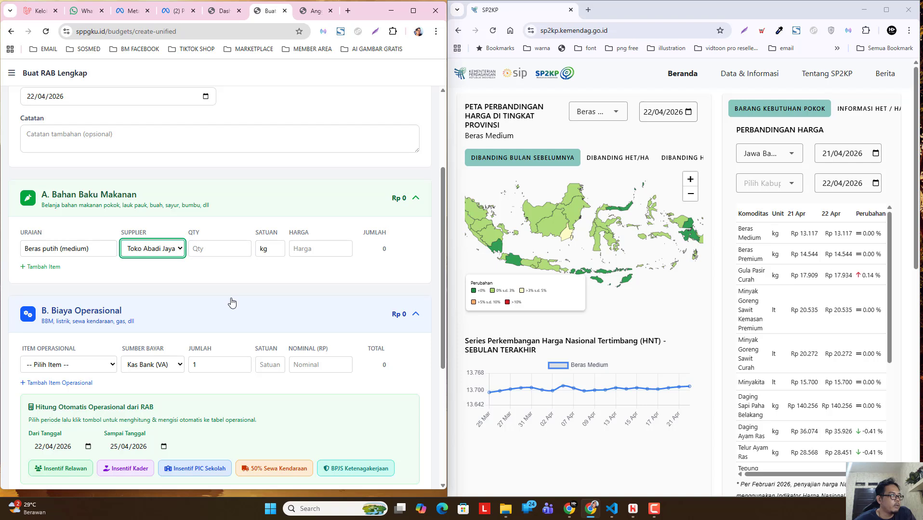
{"action": "left_click", "coordinate": [218, 249]}
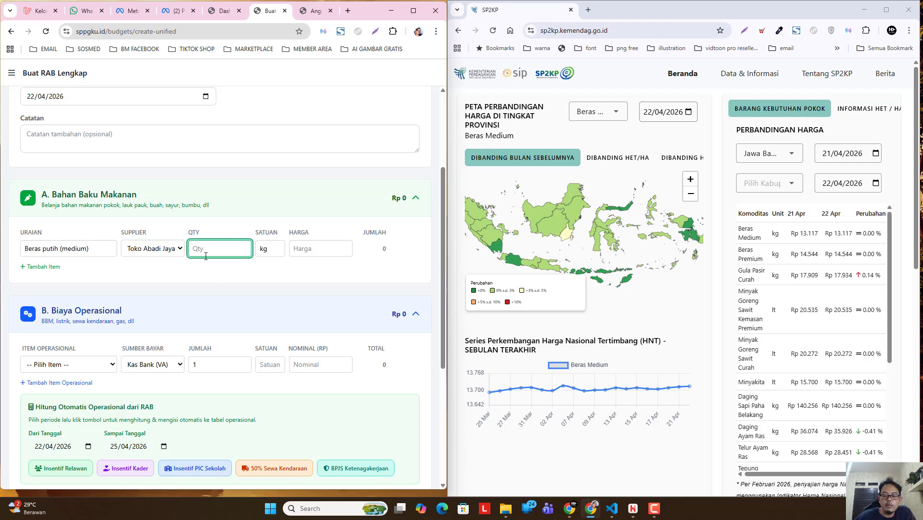
{"action": "type", "text": "200"}
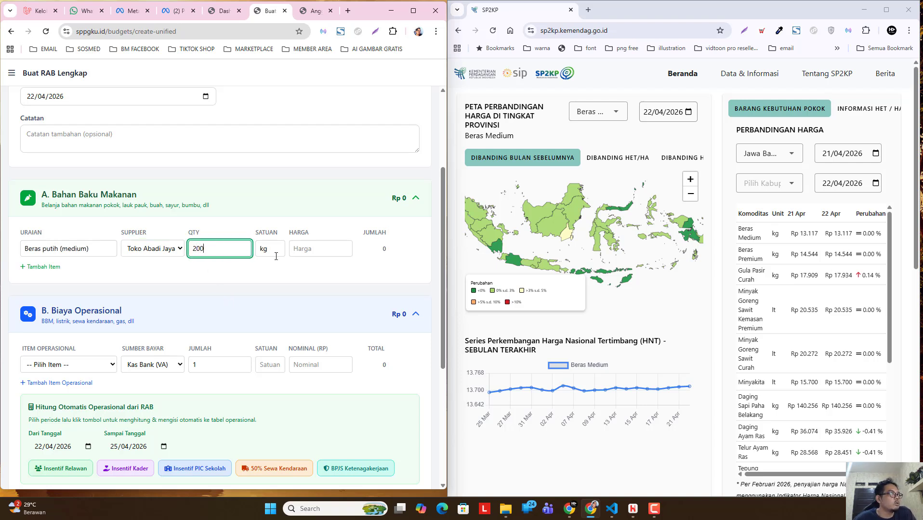
Step: Copy the 22 April Beras Medium price, 13.117, from SP2KP into the rice item's price field
{"action": "left_click", "coordinate": [307, 251]}
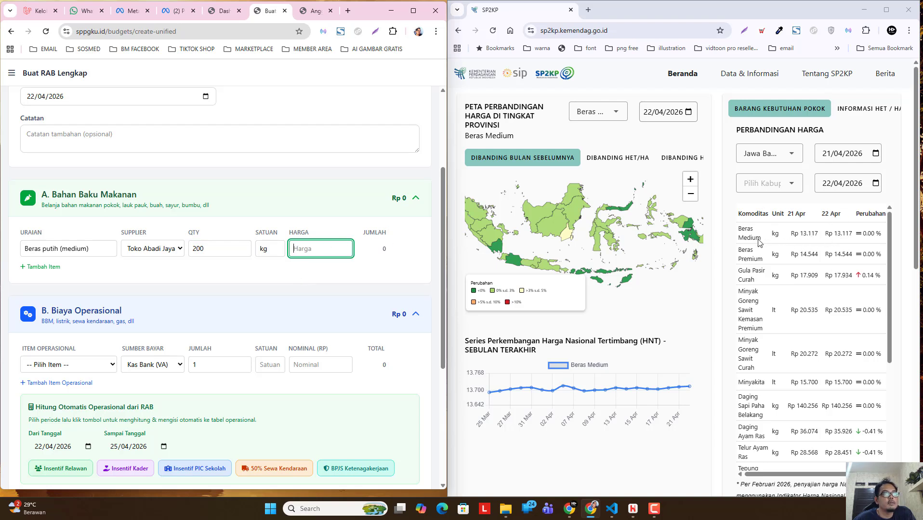
{"action": "left_click_drag", "start_coordinate": [834, 235], "coordinate": [841, 234]}
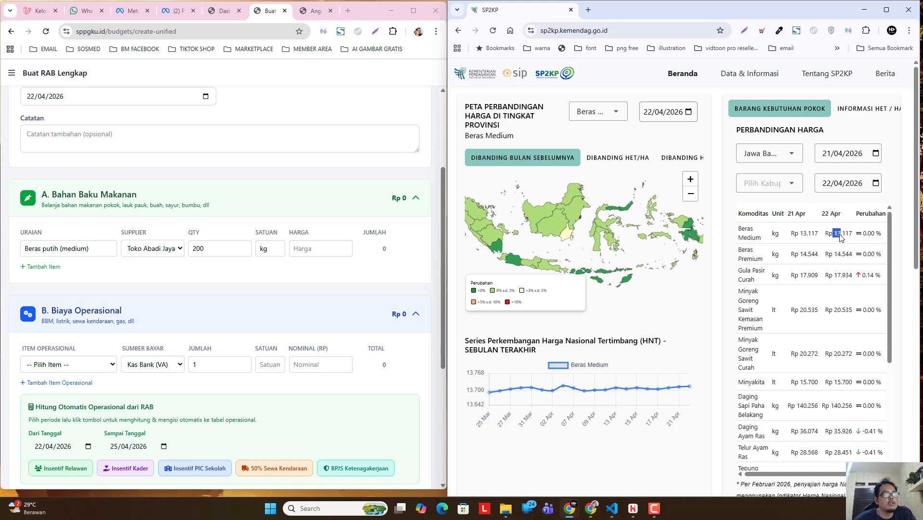
{"action": "double_click", "coordinate": [844, 234]}
{"action": "key", "text": "ctrl+c"}
{"action": "right_click", "coordinate": [843, 236]}
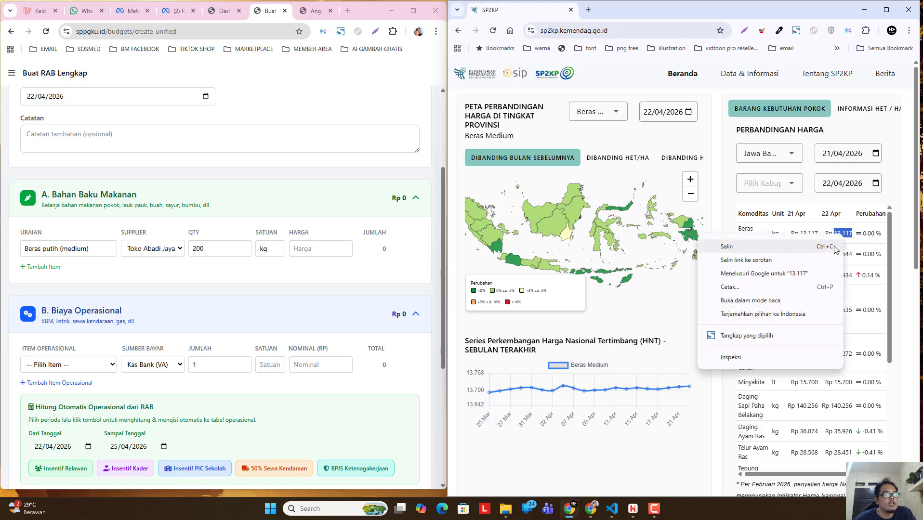
{"action": "left_click", "coordinate": [781, 251]}
{"action": "left_click", "coordinate": [306, 249]}
{"action": "right_click", "coordinate": [306, 249]}
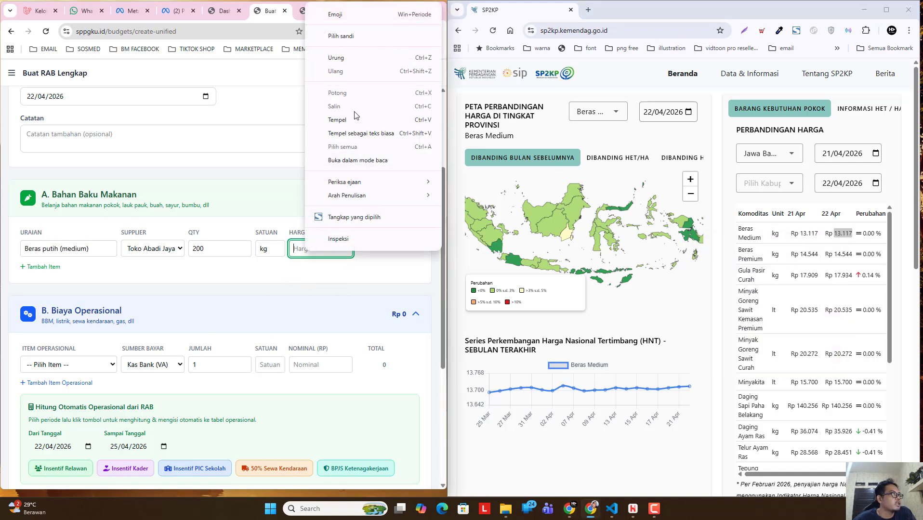
{"action": "left_click", "coordinate": [355, 118]}
{"action": "left_click", "coordinate": [339, 279]}
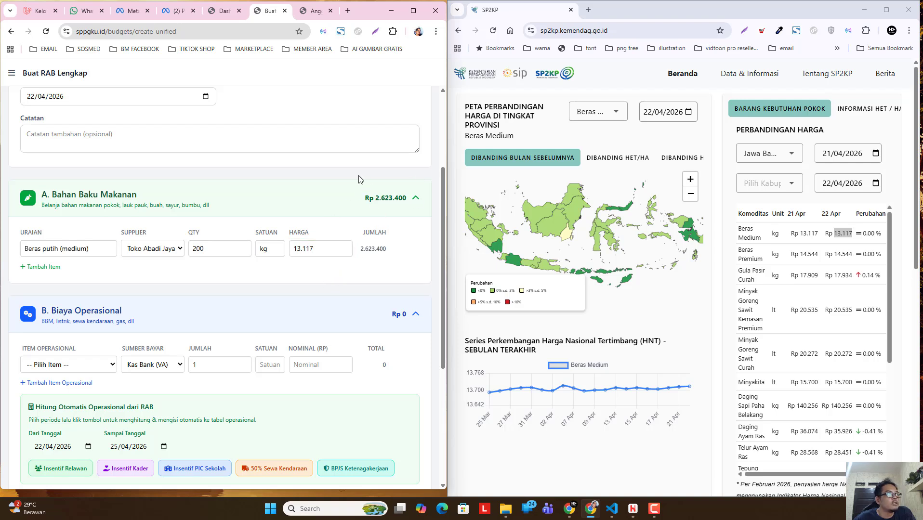
Step: Add a second food material row, search for "gula" and choose Gula pasir as its item
{"action": "left_click", "coordinate": [44, 267]}
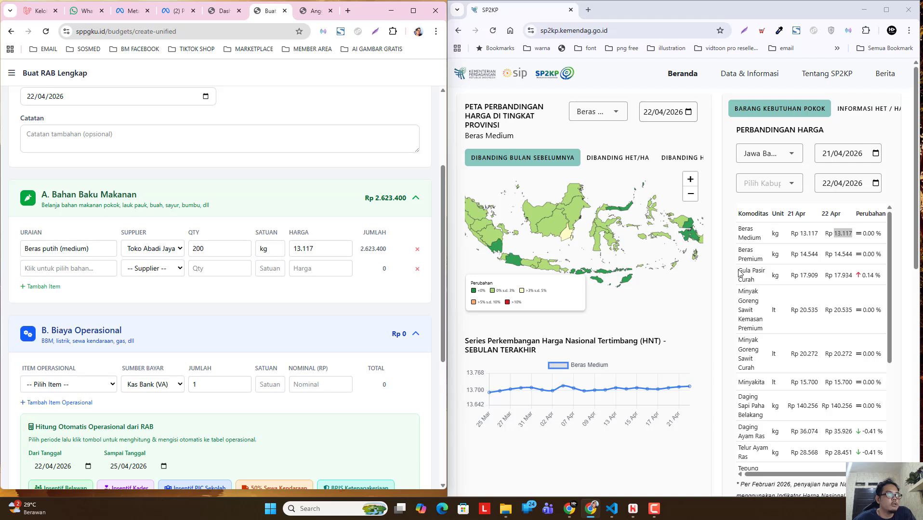
{"action": "left_click", "coordinate": [59, 272]}
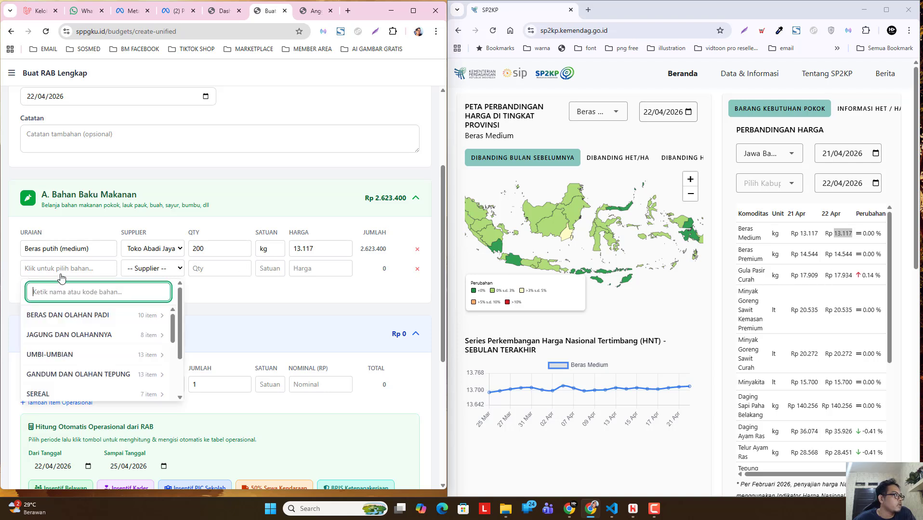
{"action": "left_click", "coordinate": [65, 273]}
{"action": "left_click", "coordinate": [65, 273]}
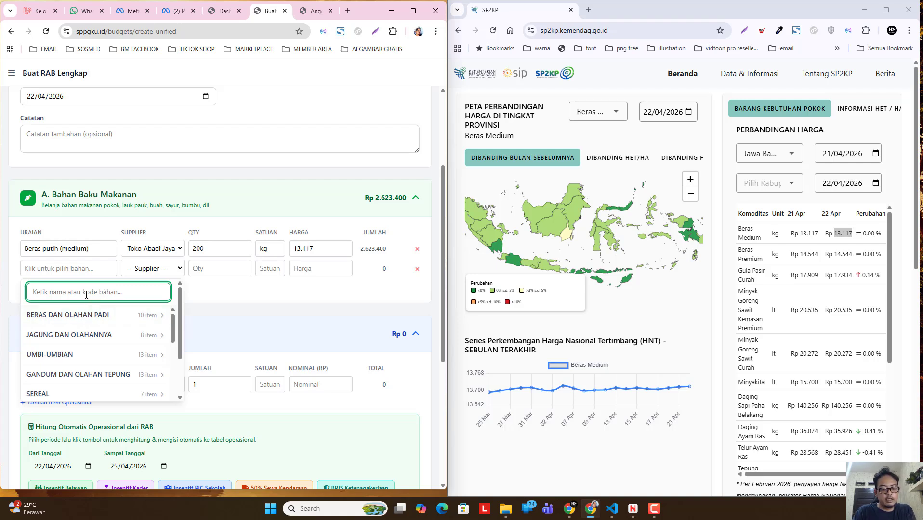
{"action": "type", "text": "gula"}
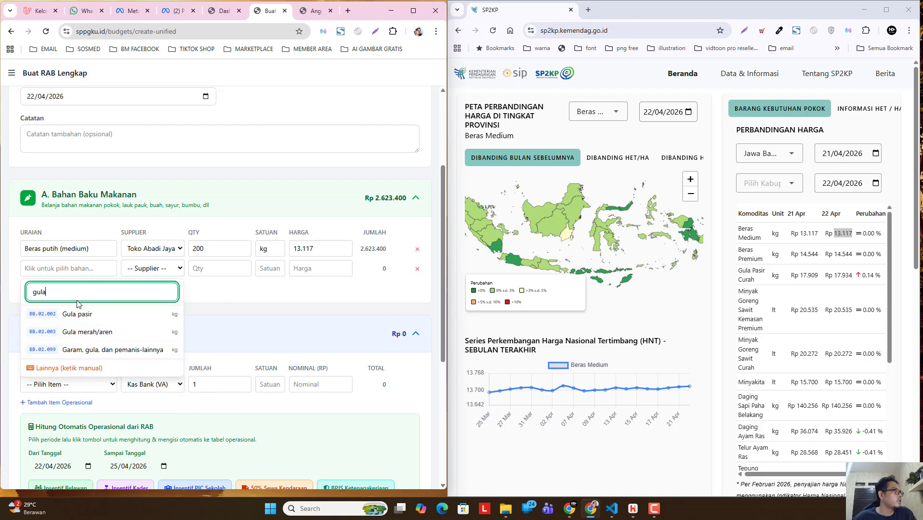
{"action": "left_click", "coordinate": [102, 314]}
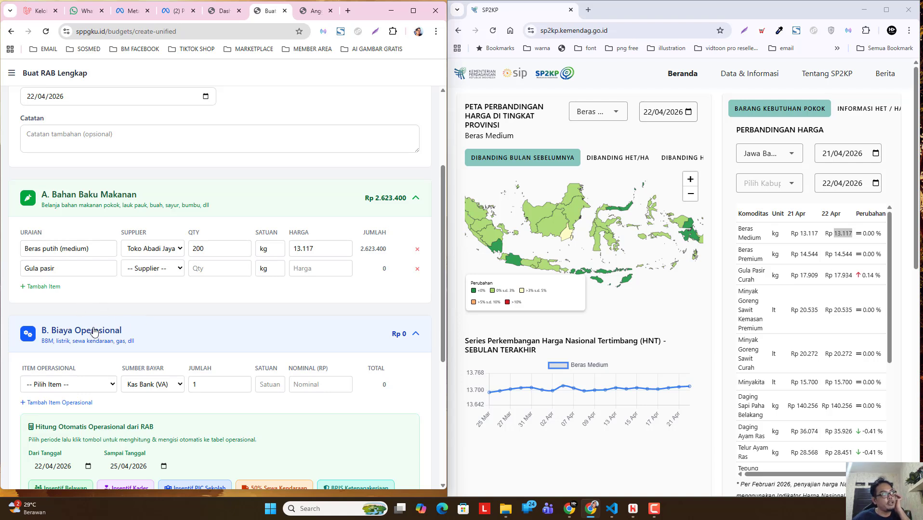
Step: Set the Gula pasir item's supplier to Toko Abadi Jaya and its quantity to 50
{"action": "left_click", "coordinate": [159, 269]}
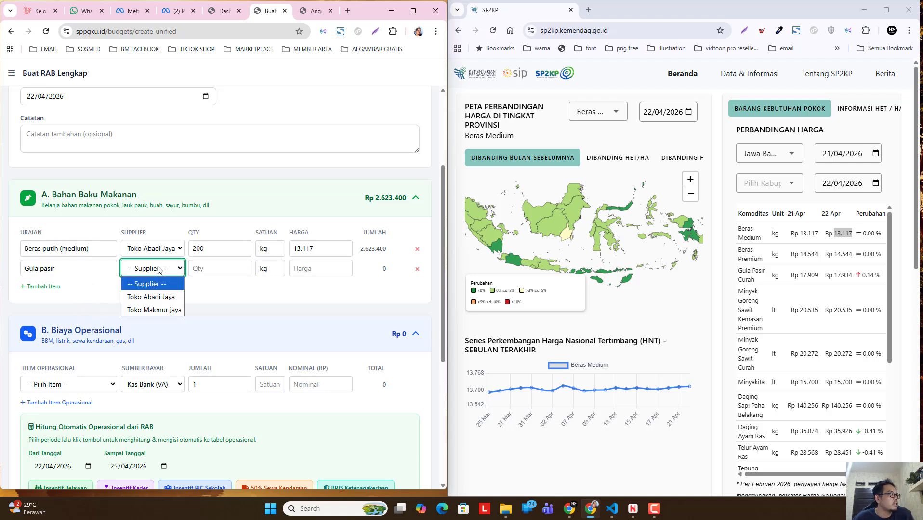
{"action": "left_click", "coordinate": [153, 296]}
{"action": "left_click", "coordinate": [207, 270]}
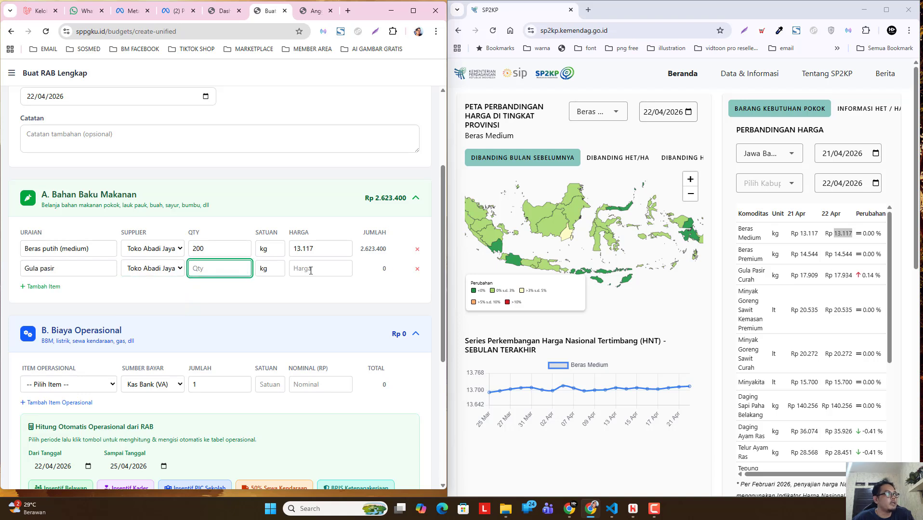
{"action": "type", "text": "50"}
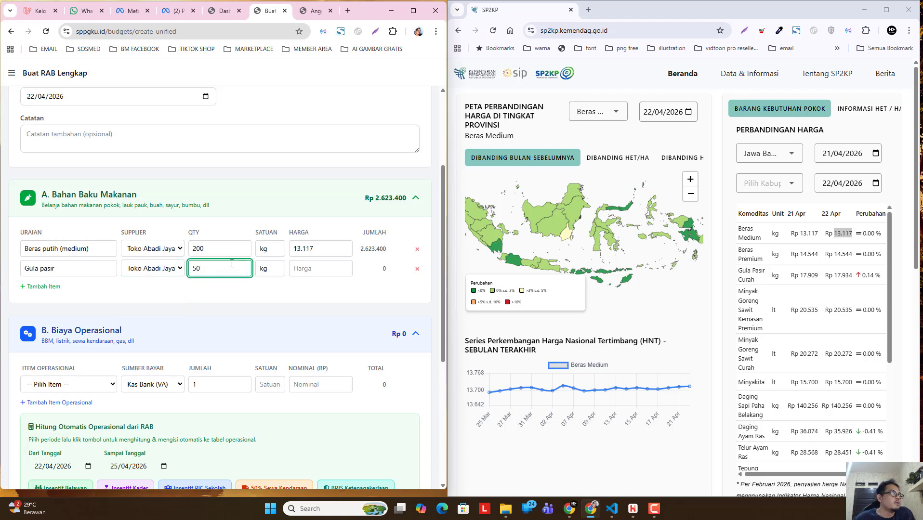
Step: Copy the 22 April Gula Pasir Curah price, 17.934, from SP2KP into the Gula pasir item's price field
{"action": "triple_click", "coordinate": [844, 255]}
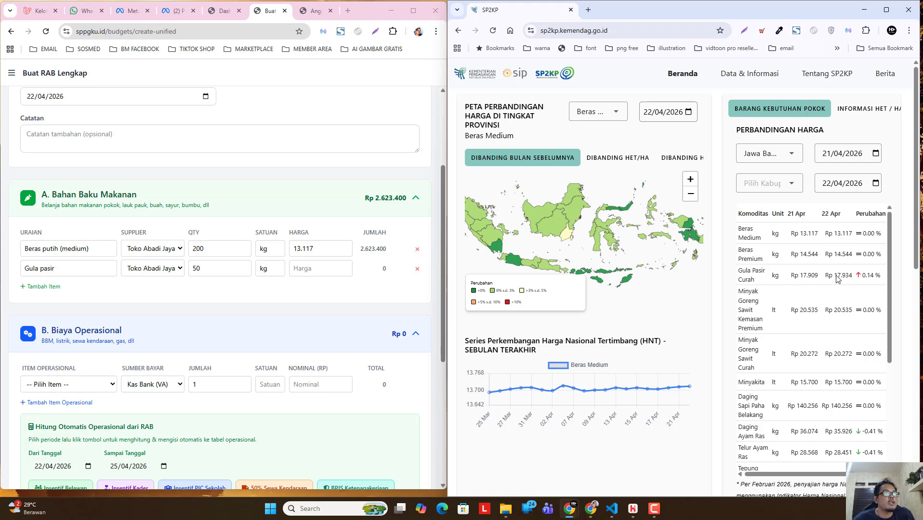
{"action": "double_click", "coordinate": [843, 275]}
{"action": "right_click", "coordinate": [846, 281]}
{"action": "left_click", "coordinate": [811, 290]}
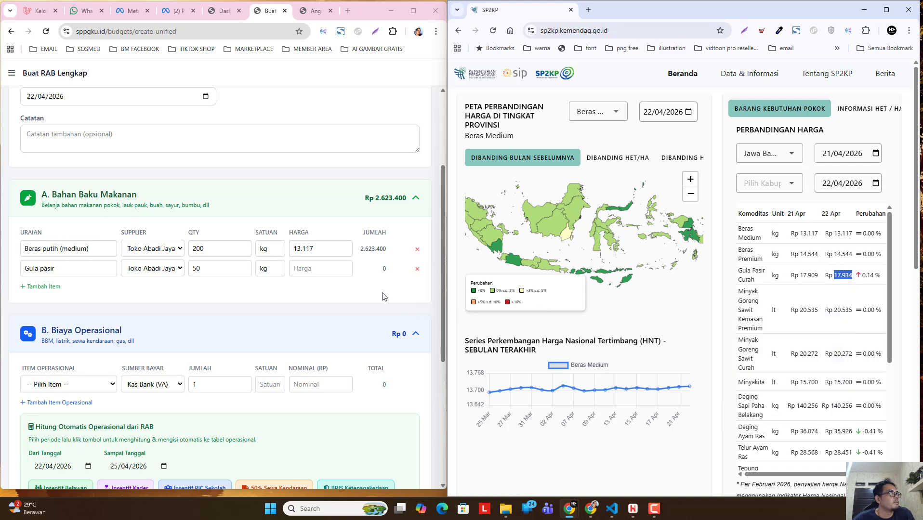
{"action": "left_click", "coordinate": [318, 269]}
{"action": "right_click", "coordinate": [322, 270]}
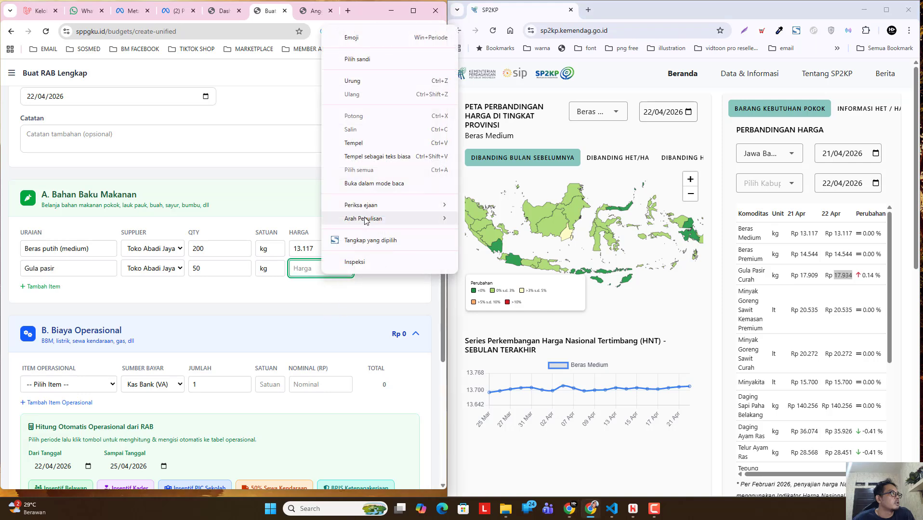
{"action": "left_click", "coordinate": [372, 156]}
{"action": "left_click", "coordinate": [313, 294]}
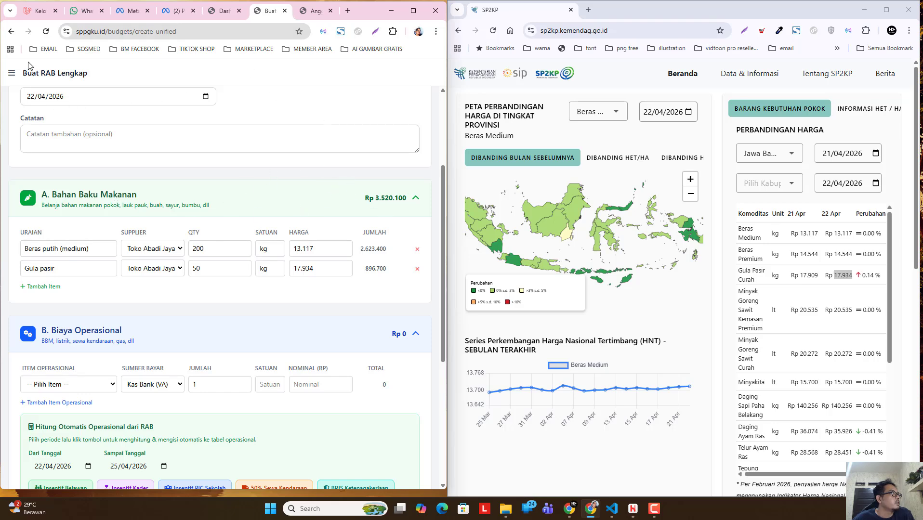
Step: Check the RAB amount for Wednesday 22 April 2026 in the food budget (ABM) list, and return to the budget form
{"action": "left_click", "coordinate": [308, 12]}
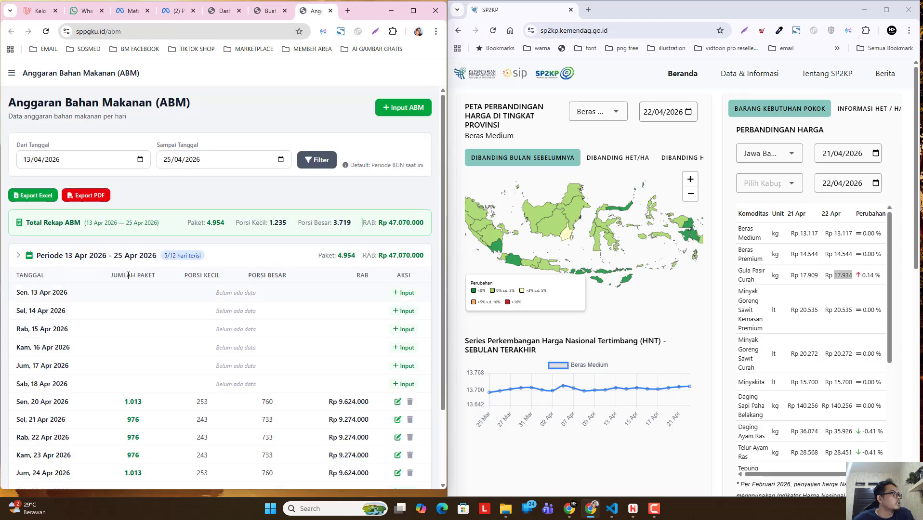
{"action": "scroll", "coordinate": [141, 267], "scroll_direction": "down", "scroll_amount": 2}
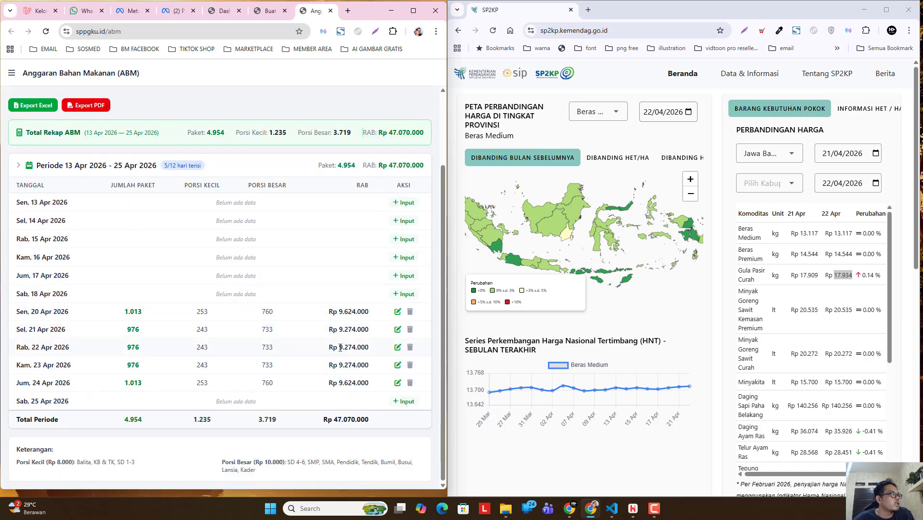
{"action": "left_click_drag", "start_coordinate": [340, 348], "coordinate": [369, 348]}
{"action": "left_click", "coordinate": [339, 364]}
{"action": "left_click", "coordinate": [262, 15]}
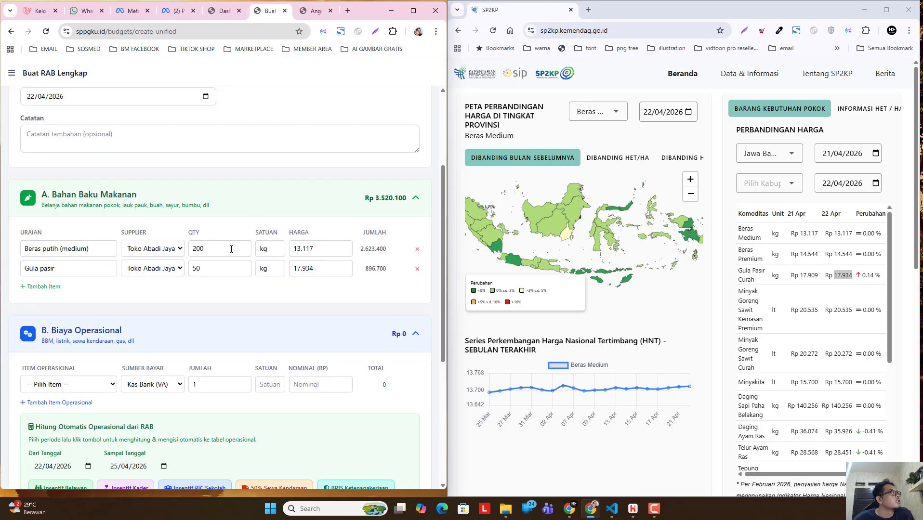
Step: Add a third food material row for Minyak goreng sawit, found by searching "Minyak", with Toko Abadi Jaya as supplier
{"action": "left_click", "coordinate": [49, 287]}
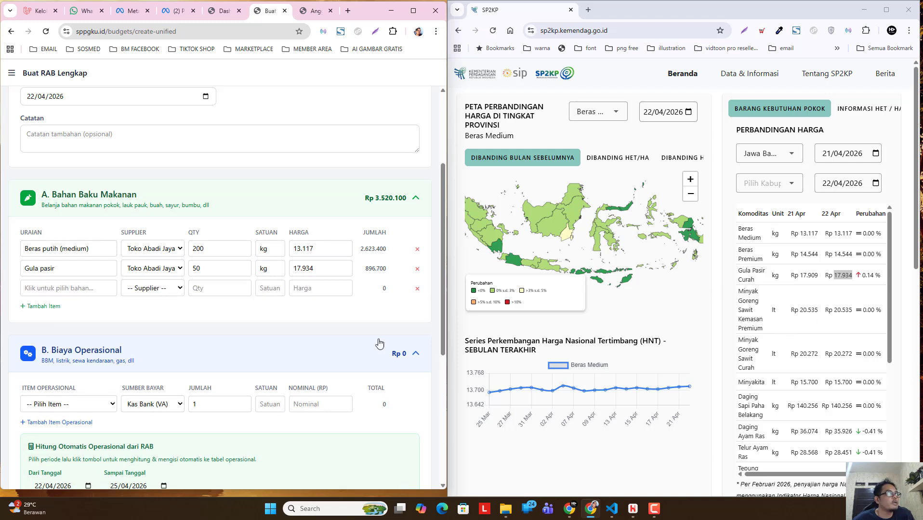
{"action": "left_click", "coordinate": [101, 291]}
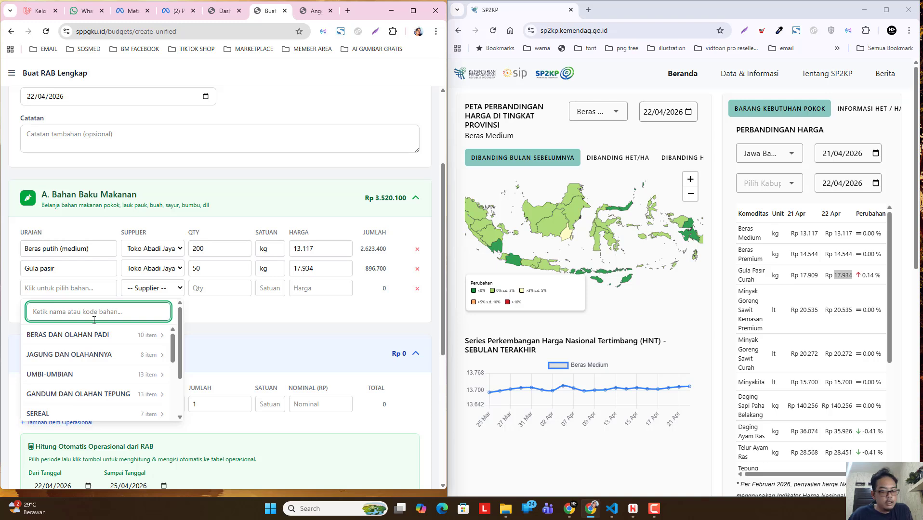
{"action": "type", "text": "Minyak"}
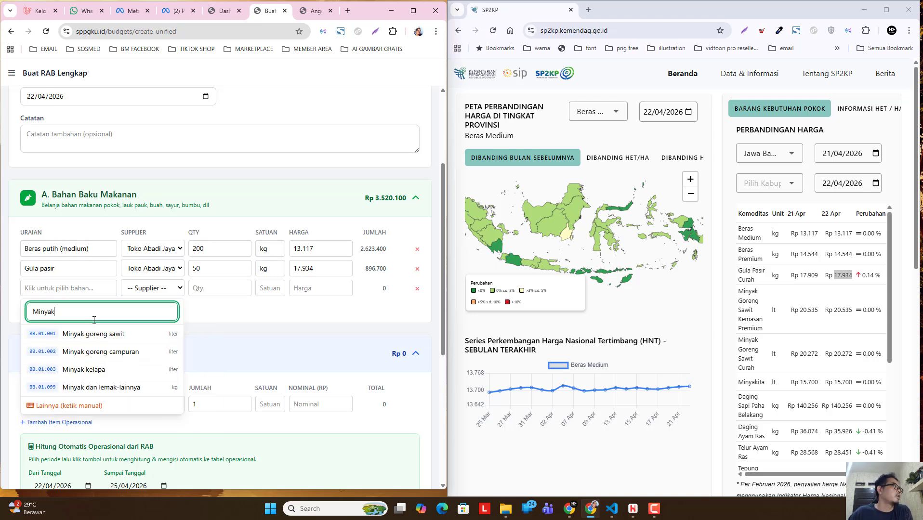
{"action": "left_click", "coordinate": [113, 335]}
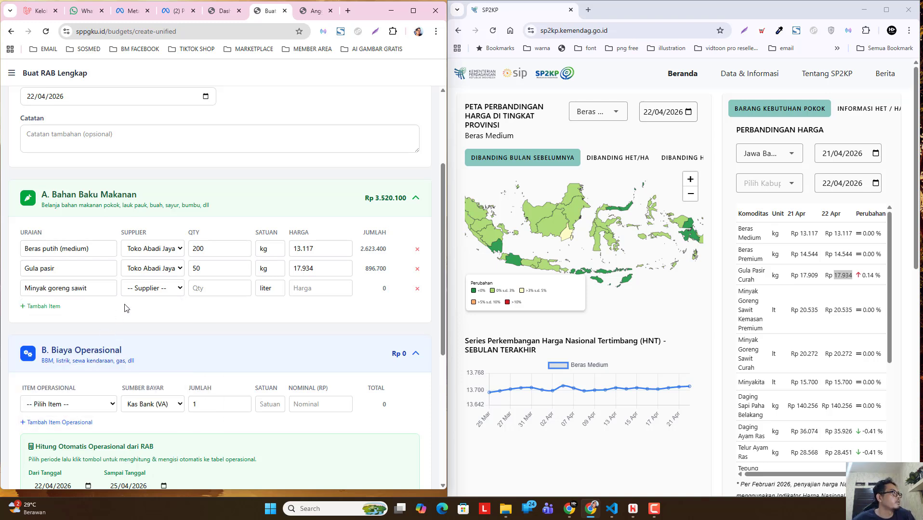
{"action": "left_click", "coordinate": [153, 288]}
{"action": "left_click", "coordinate": [145, 316]}
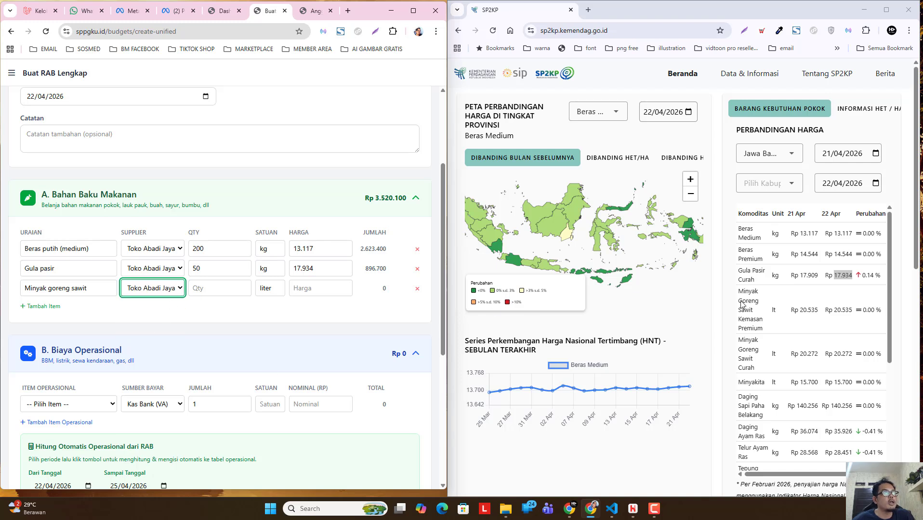
Step: Copy the 22 April Minyak Goreng Sawit Kemasan Premium price, 20.535, from SP2KP into the Minyak goreng sawit price field
{"action": "left_click_drag", "start_coordinate": [833, 310], "coordinate": [843, 312]}
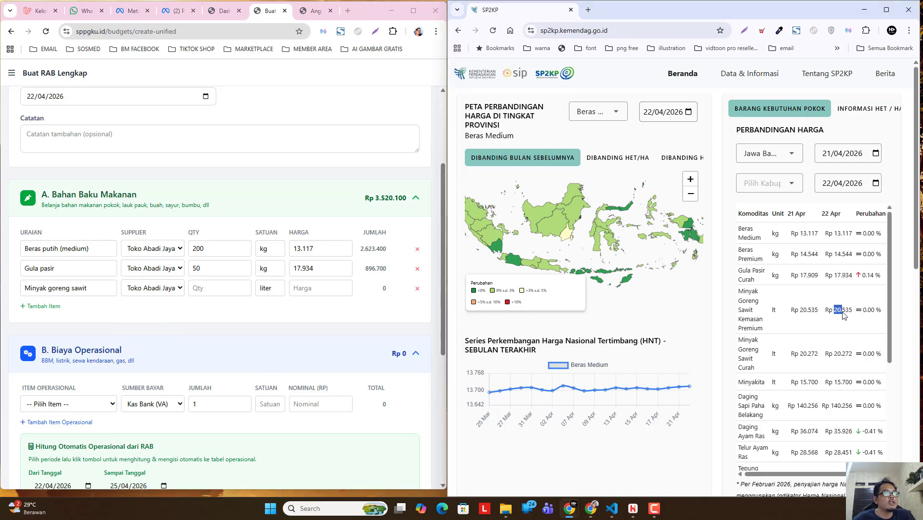
{"action": "right_click", "coordinate": [843, 315]}
{"action": "left_click", "coordinate": [799, 326]}
{"action": "left_click", "coordinate": [214, 288]}
{"action": "right_click", "coordinate": [214, 288]}
{"action": "left_click", "coordinate": [228, 295]}
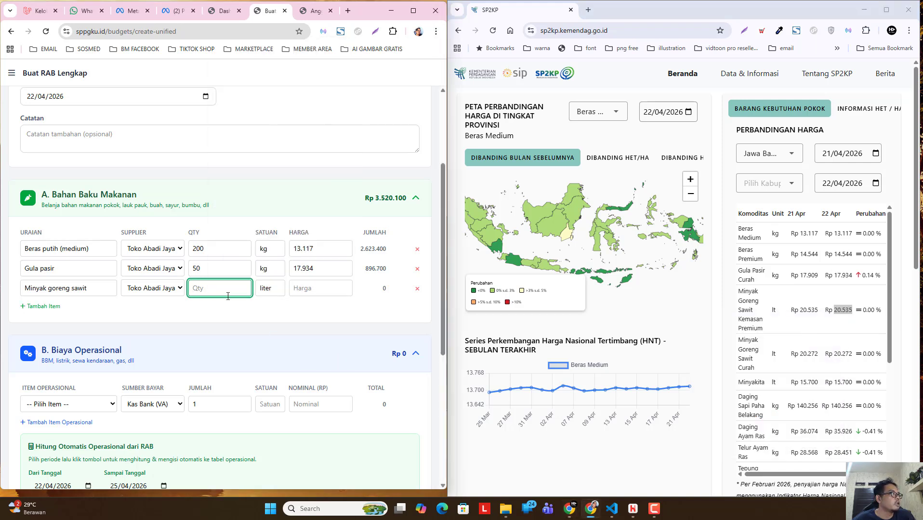
{"action": "left_click", "coordinate": [315, 288]}
{"action": "right_click", "coordinate": [315, 288]}
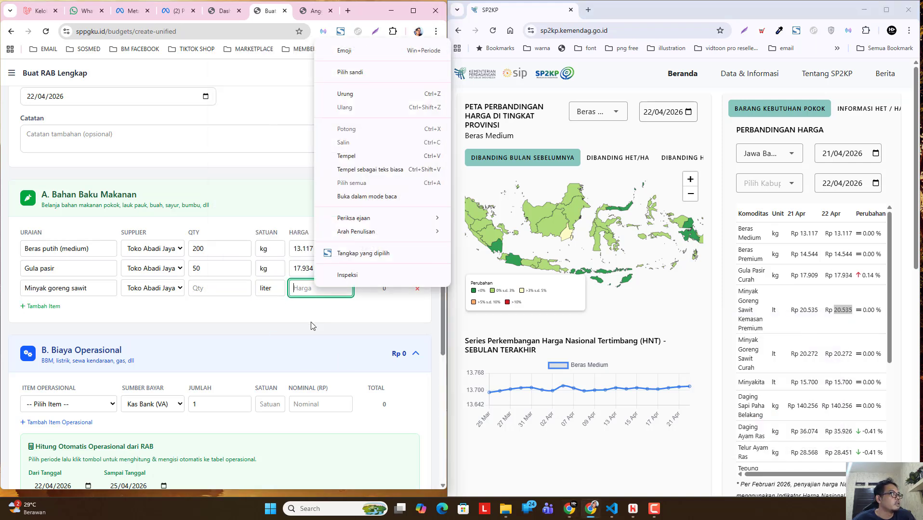
{"action": "left_click", "coordinate": [351, 155]}
Step: Set the Minyak goreng sawit item's quantity to 30
{"action": "left_click", "coordinate": [212, 292]}
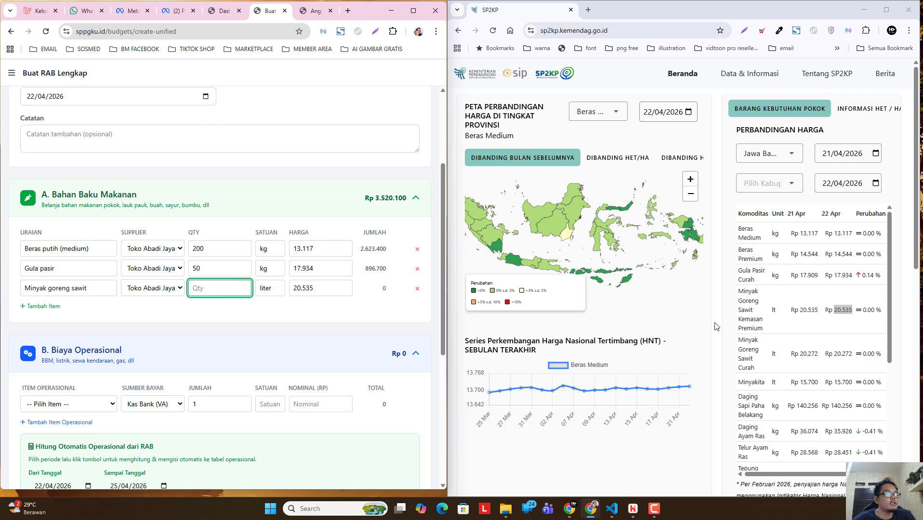
{"action": "type", "text": "30"}
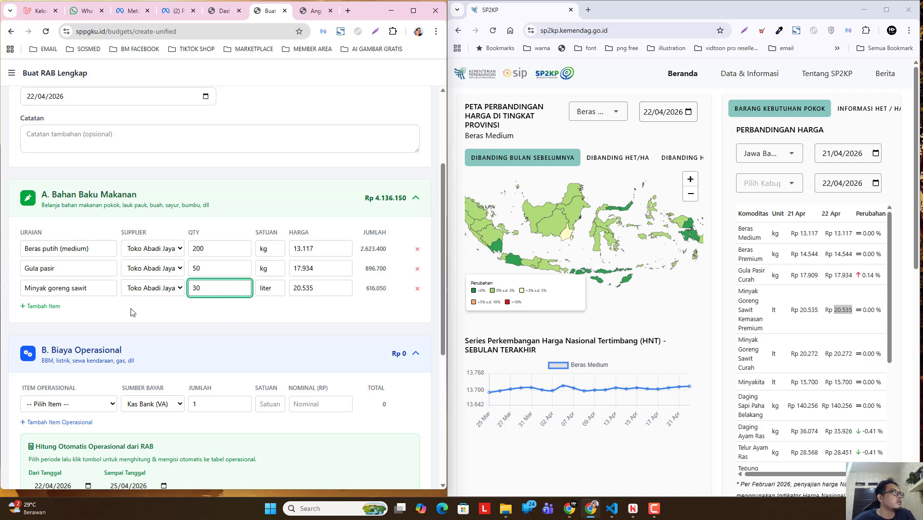
{"action": "left_click", "coordinate": [285, 181]}
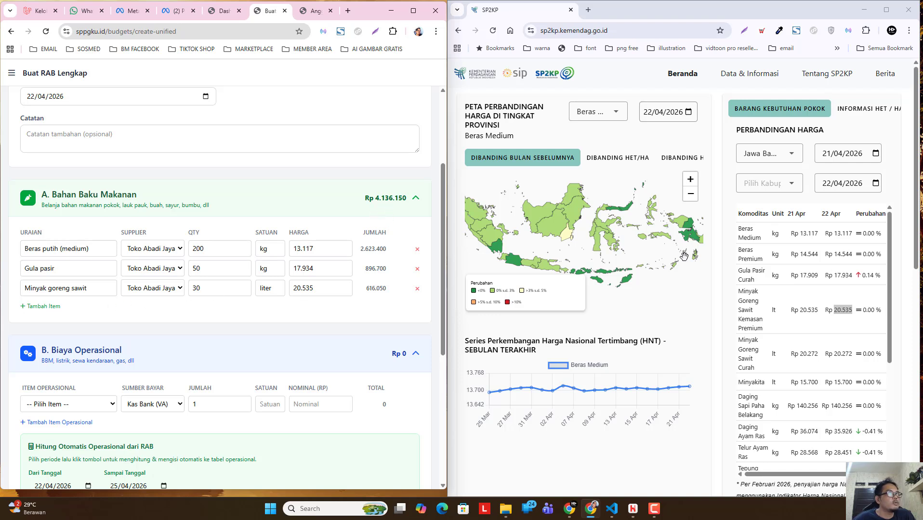
Step: Add a fourth food material row, search for "aya" and choose Ayam broiler utuh as its item
{"action": "scroll", "coordinate": [790, 295], "scroll_direction": "down", "scroll_amount": 3}
{"action": "scroll", "coordinate": [796, 337], "scroll_direction": "down", "scroll_amount": 1}
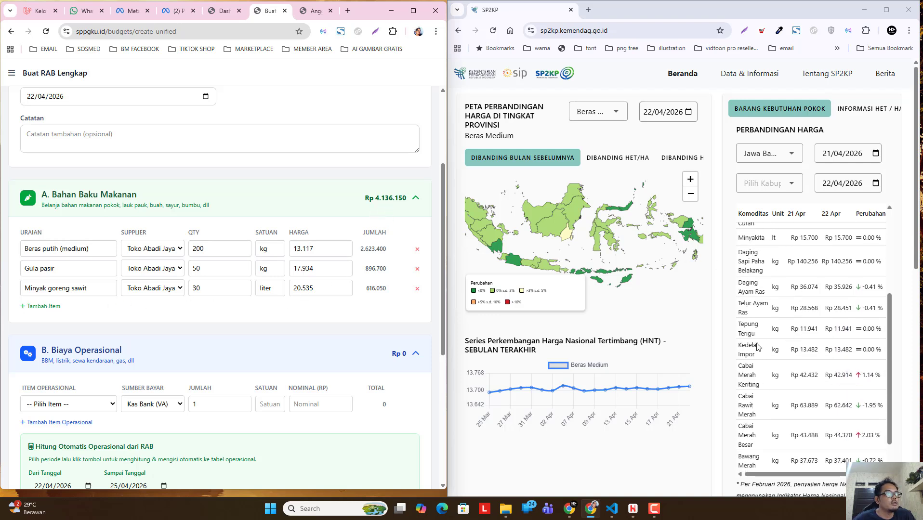
{"action": "left_click", "coordinate": [42, 307]}
{"action": "left_click", "coordinate": [72, 311]}
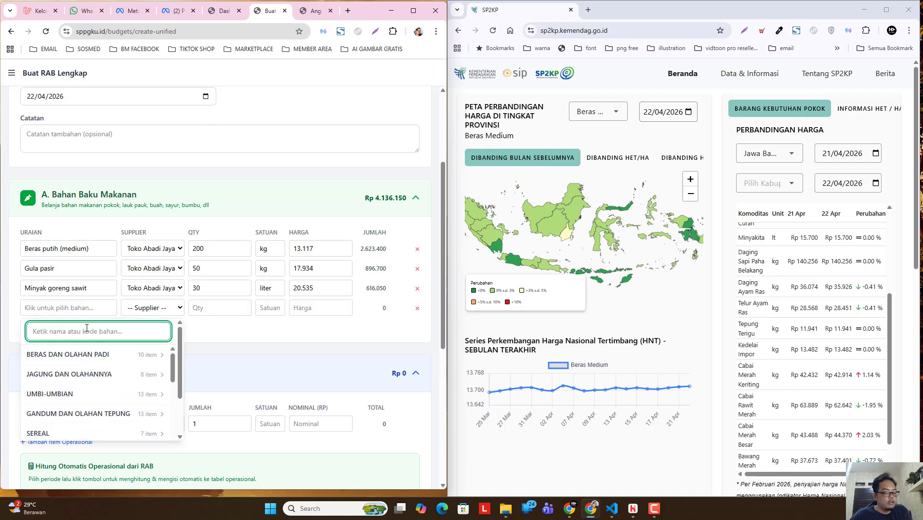
{"action": "type", "text": "aam"}
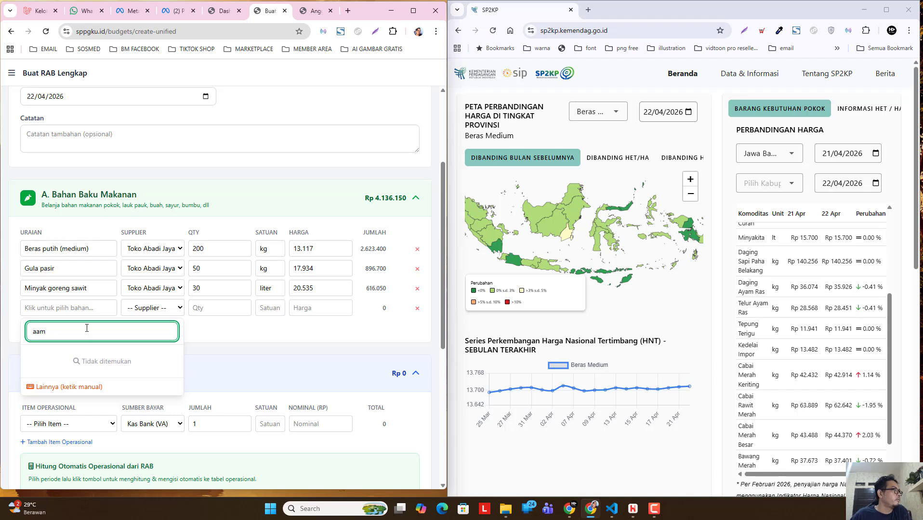
{"action": "key", "text": "BackSpace"}
{"action": "key", "text": "BackSpace"}
{"action": "type", "text": "ya"}
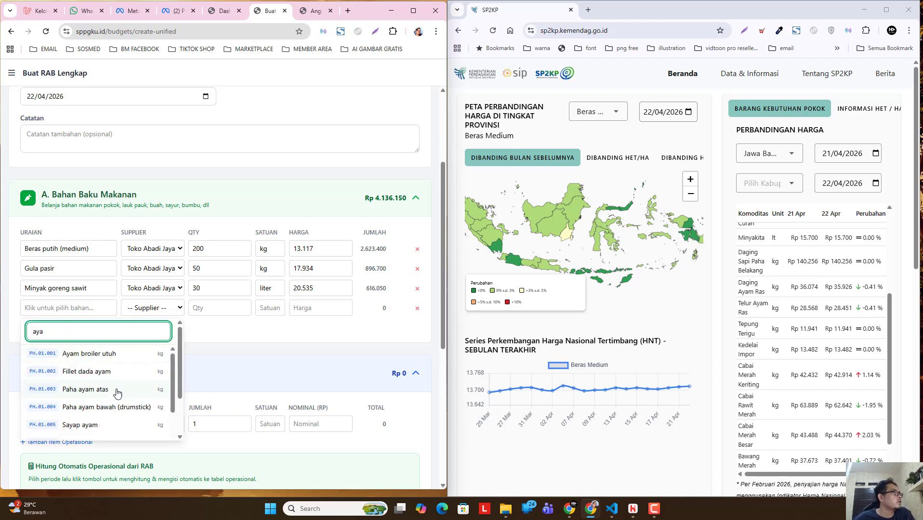
{"action": "scroll", "coordinate": [117, 389], "scroll_direction": "down", "scroll_amount": 2}
{"action": "scroll", "coordinate": [94, 417], "scroll_direction": "down", "scroll_amount": 1}
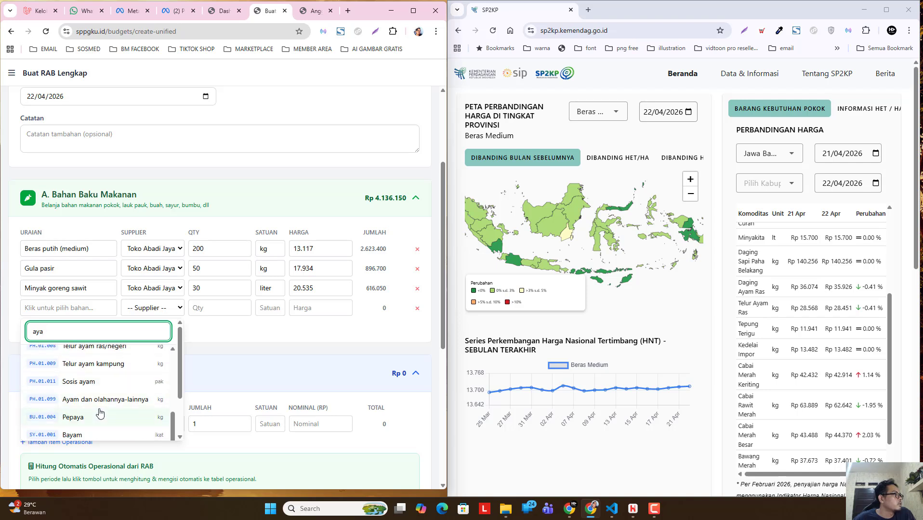
{"action": "scroll", "coordinate": [100, 407], "scroll_direction": "down", "scroll_amount": 1}
{"action": "scroll", "coordinate": [98, 404], "scroll_direction": "up", "scroll_amount": 4}
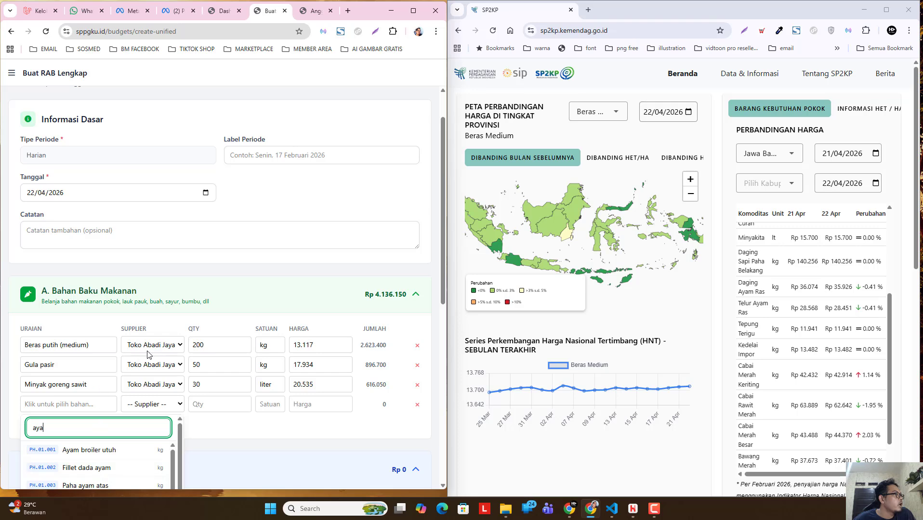
{"action": "scroll", "coordinate": [147, 354], "scroll_direction": "down", "scroll_amount": 3}
{"action": "left_click", "coordinate": [103, 306]}
Step: Set the Ayam broiler utuh item's supplier to Toko Abadi Jaya and its quantity to 30
{"action": "left_click", "coordinate": [161, 263]}
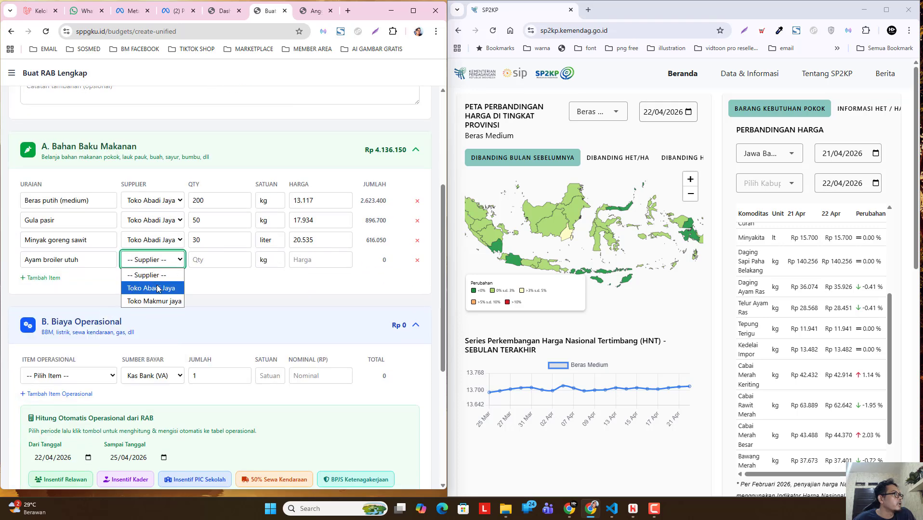
{"action": "left_click", "coordinate": [159, 289]}
{"action": "left_click", "coordinate": [219, 262]}
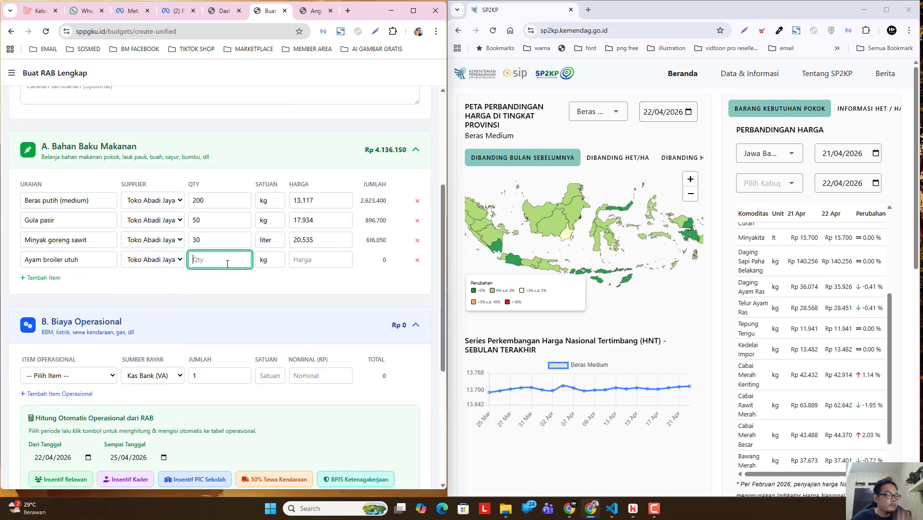
{"action": "type", "text": "30"}
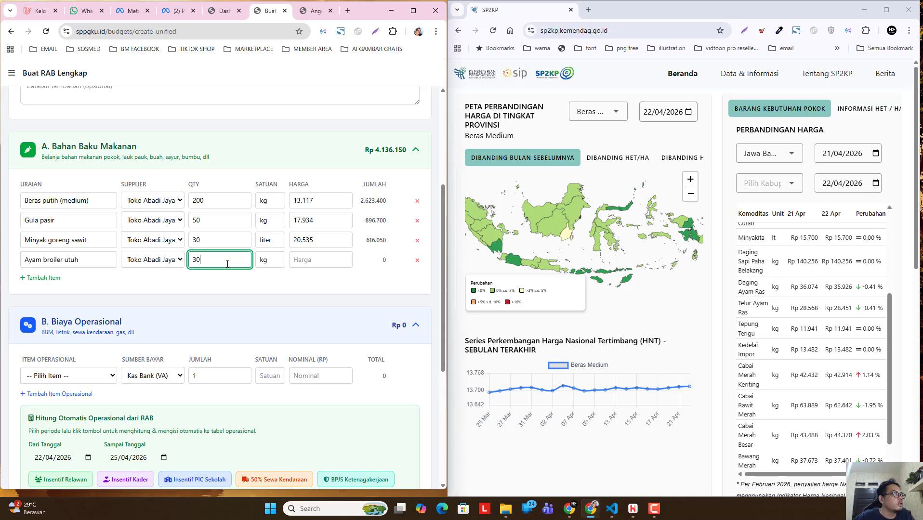
Step: Copy the 22 April Daging Ayam Ras price, 35.926, from SP2KP into the Ayam broiler utuh price field
{"action": "left_click", "coordinate": [299, 263]}
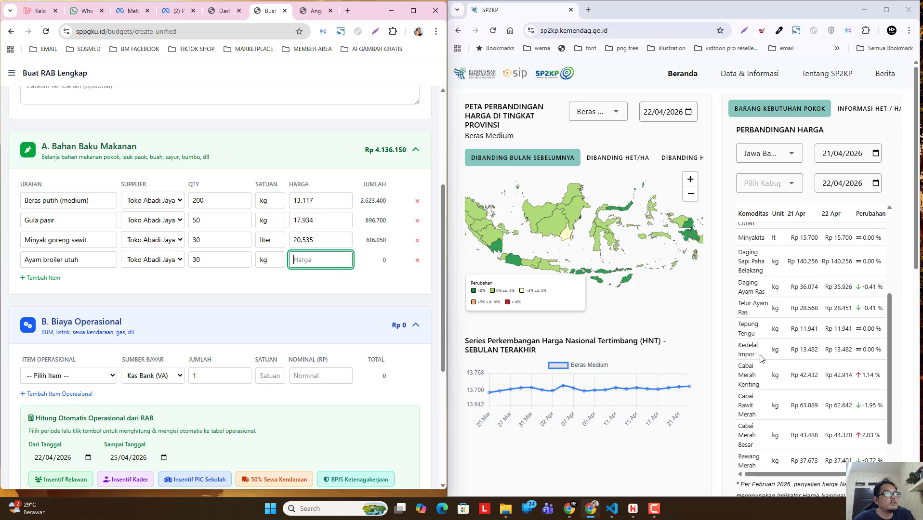
{"action": "scroll", "coordinate": [769, 298], "scroll_direction": "up", "scroll_amount": 1}
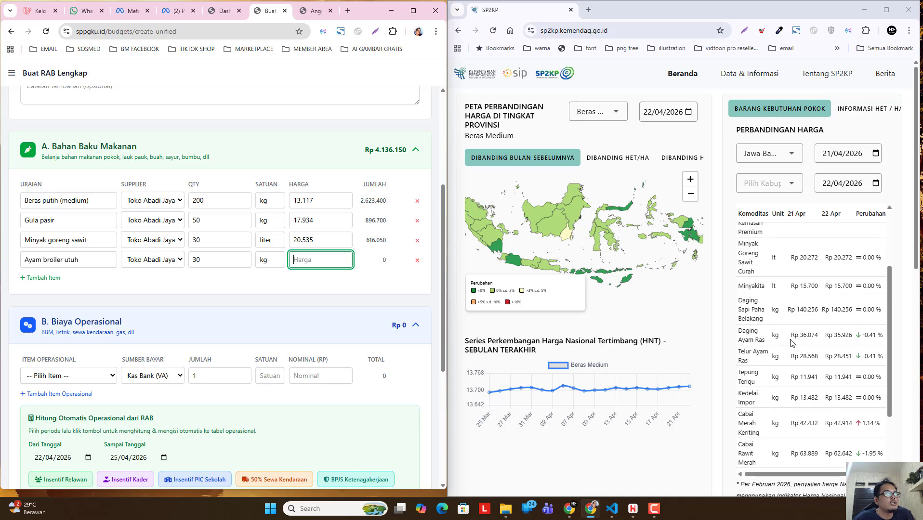
{"action": "double_click", "coordinate": [841, 335]}
{"action": "right_click", "coordinate": [843, 337]}
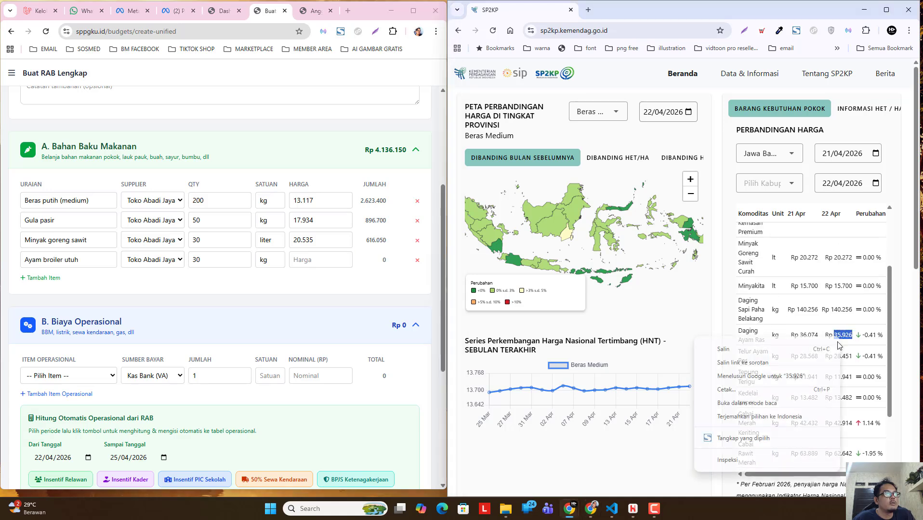
{"action": "left_click", "coordinate": [795, 357]}
{"action": "right_click", "coordinate": [322, 260]}
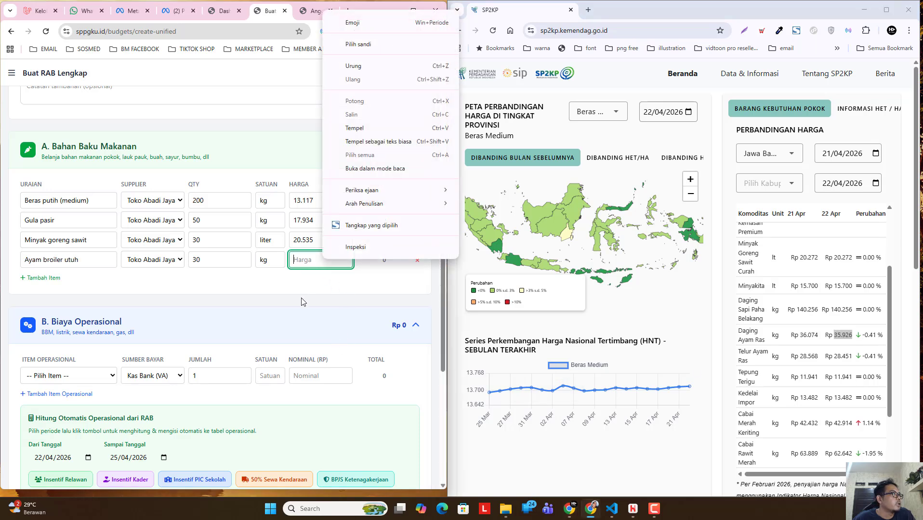
{"action": "left_click", "coordinate": [389, 137]}
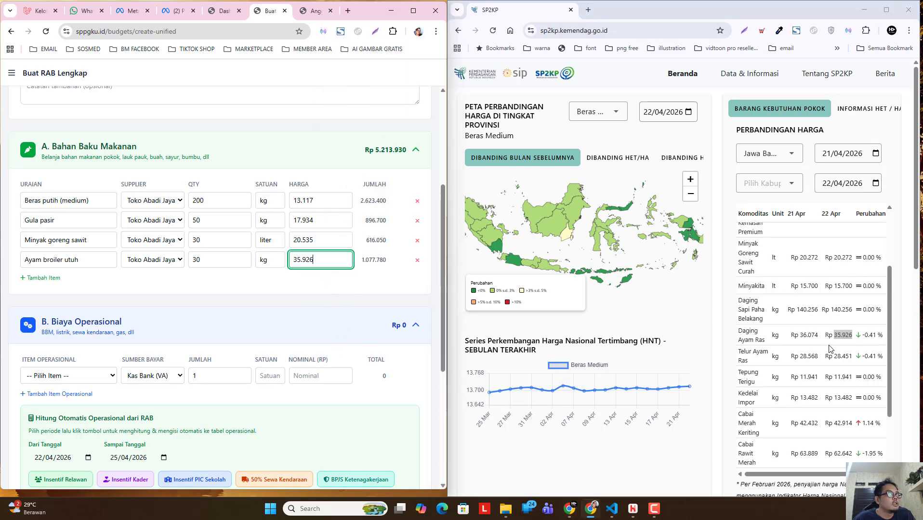
{"action": "left_click", "coordinate": [843, 342]}
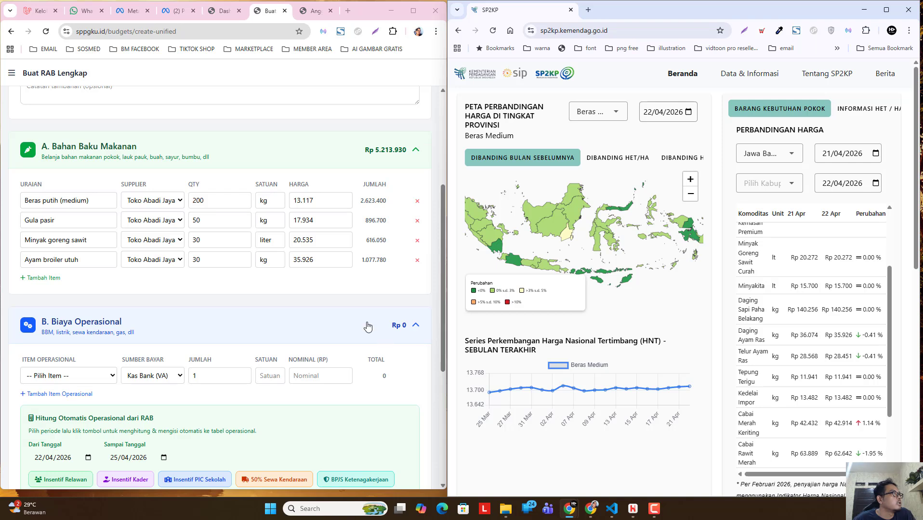
Step: Add a fifth food material row, search for "caba" and choose Cabai merah besar as its item
{"action": "left_click", "coordinate": [46, 278]}
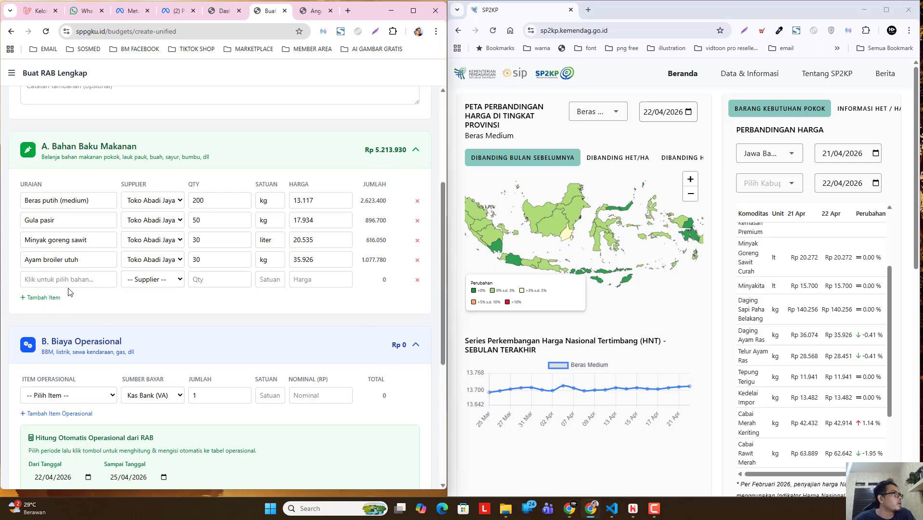
{"action": "scroll", "coordinate": [812, 336], "scroll_direction": "down", "scroll_amount": 2}
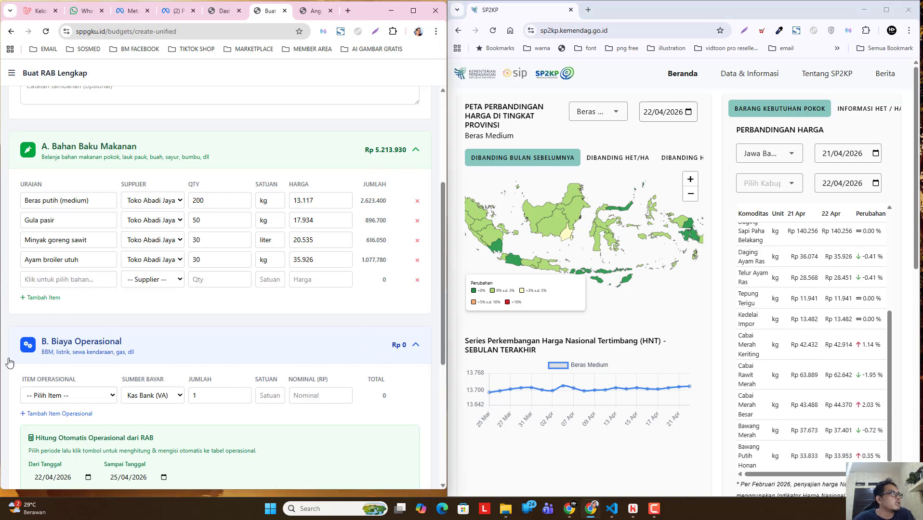
{"action": "left_click", "coordinate": [74, 284]}
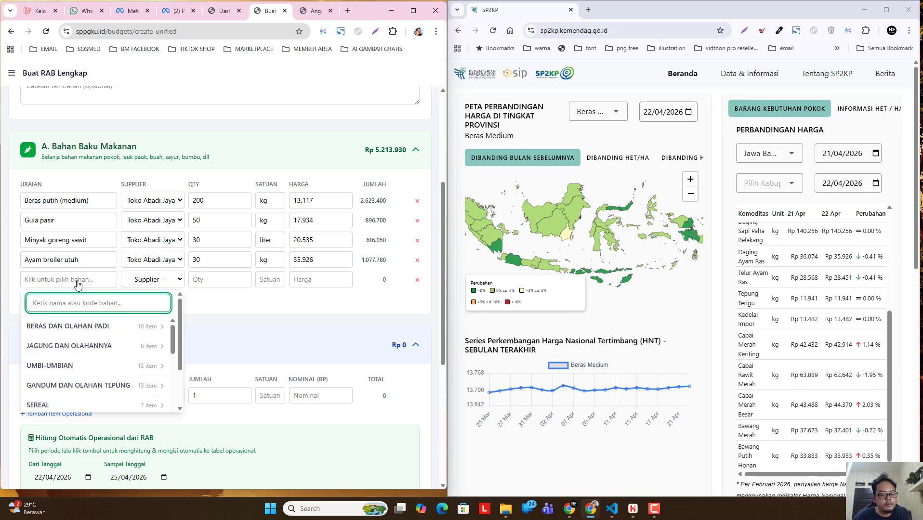
{"action": "type", "text": "cbai"}
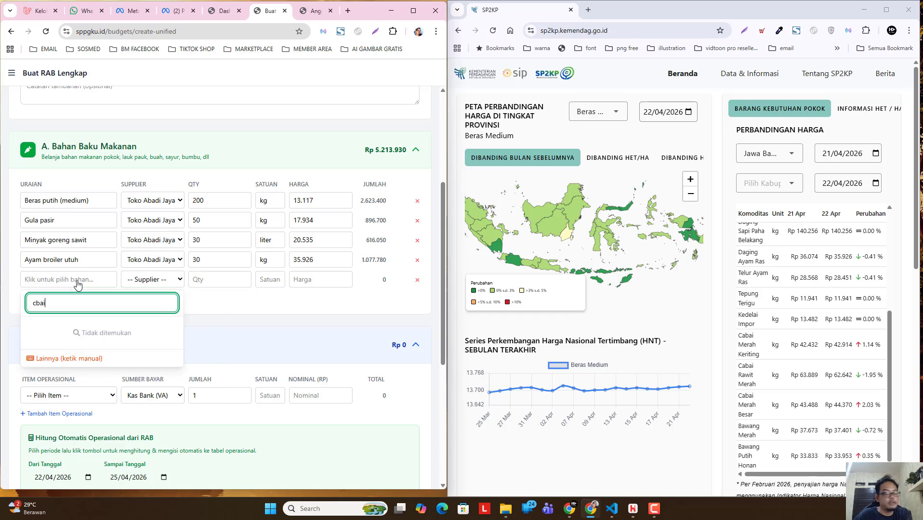
{"action": "key", "text": "BackSpace"}
{"action": "key", "text": "BackSpace"}
{"action": "key", "text": "BackSpace"}
{"action": "type", "text": "ai"}
{"action": "key", "text": "BackSpace"}
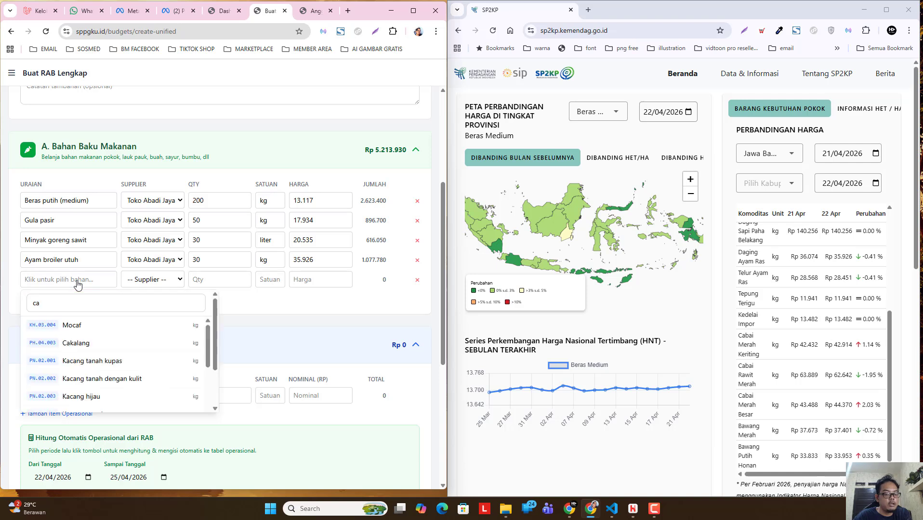
{"action": "type", "text": "ba"}
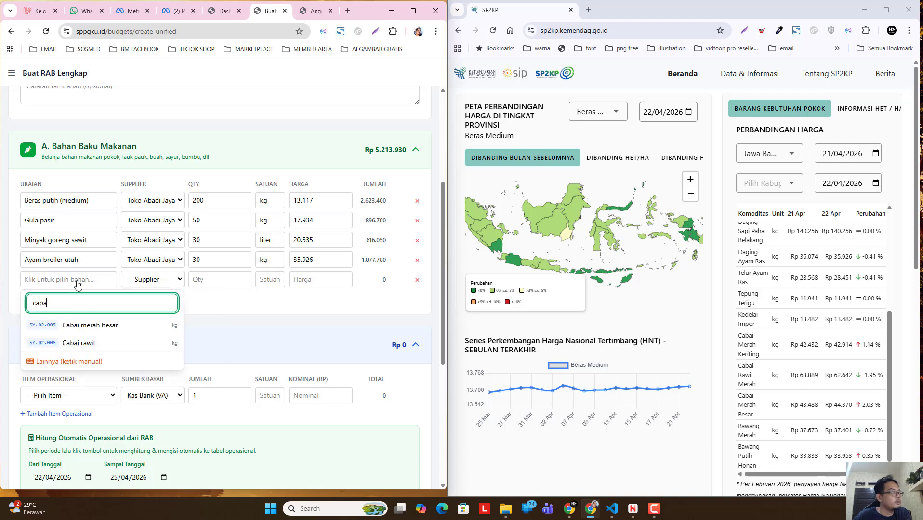
{"action": "left_click", "coordinate": [120, 332]}
Step: Set the Cabai merah besar item's supplier to Toko Abadi Jaya
{"action": "left_click", "coordinate": [166, 281]}
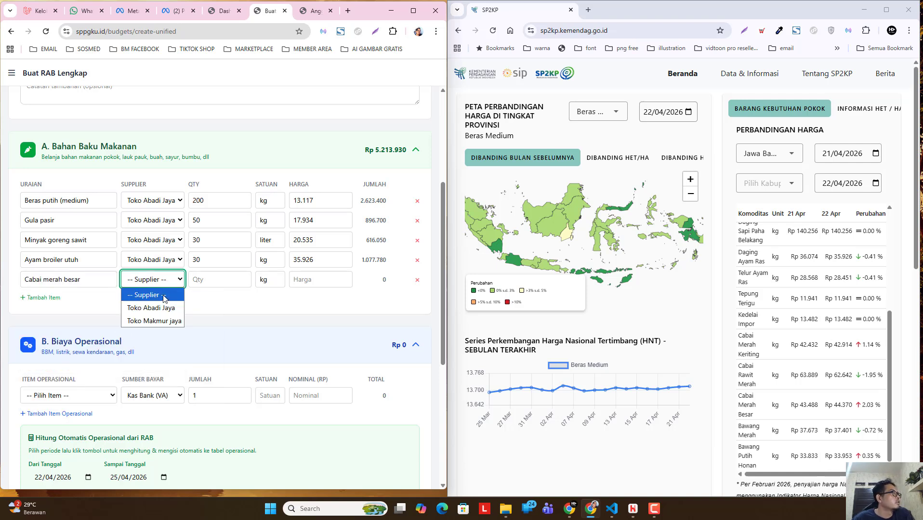
{"action": "left_click", "coordinate": [140, 302]}
{"action": "left_click", "coordinate": [207, 285]}
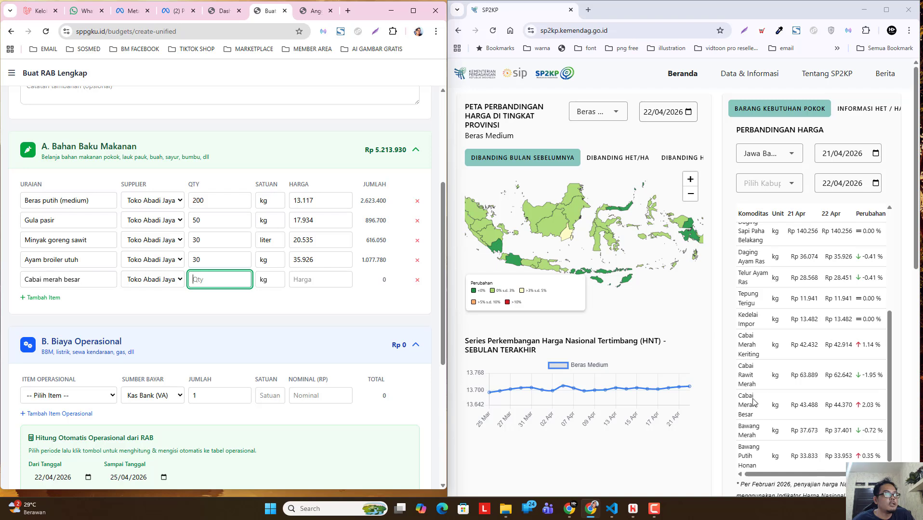
Step: Copy the 22 April Cabai Merah Besar price from SP2KP and set the Cabai merah besar item's quantity to 15
{"action": "double_click", "coordinate": [841, 406]}
{"action": "key", "text": "ctrl+c"}
{"action": "right_click", "coordinate": [841, 406]}
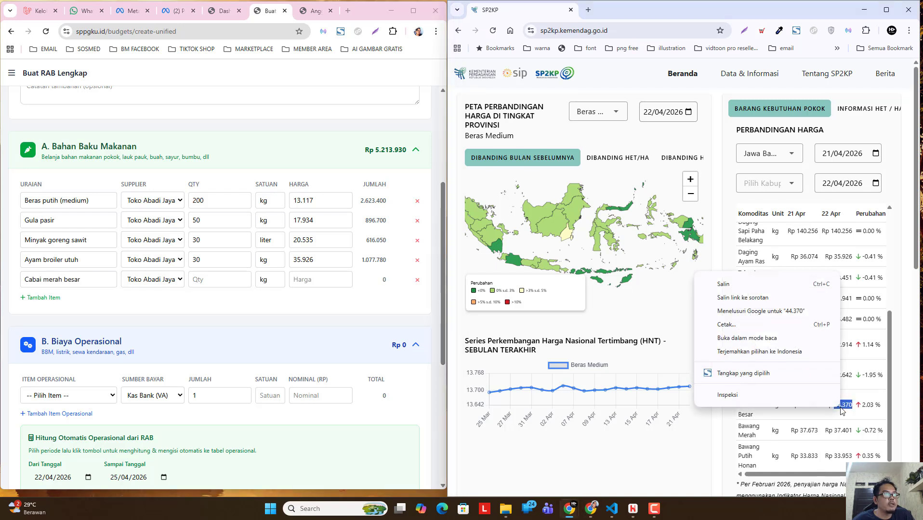
{"action": "left_click", "coordinate": [741, 292]}
{"action": "left_click", "coordinate": [217, 279]}
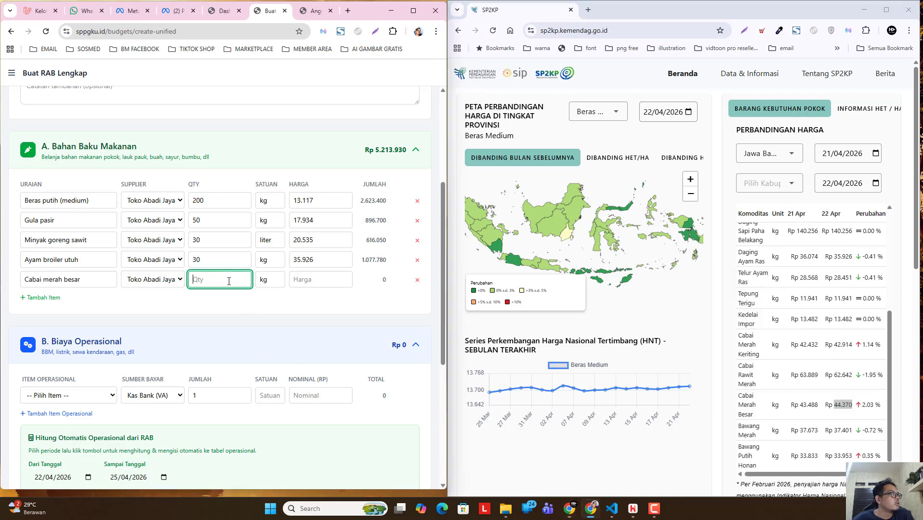
{"action": "type", "text": "15"}
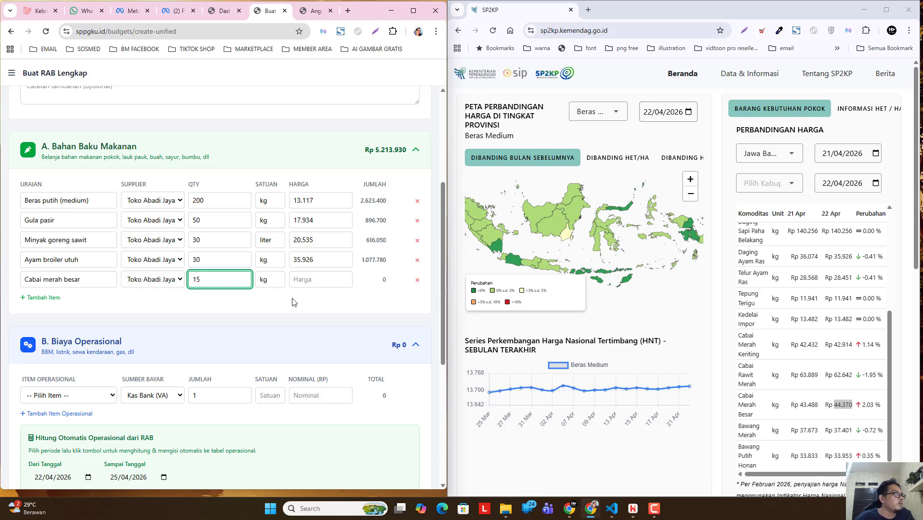
Step: Paste the copied price, 44.370, into the Cabai merah besar item's price field
{"action": "left_click", "coordinate": [314, 281]}
{"action": "right_click", "coordinate": [314, 281]}
{"action": "left_click", "coordinate": [337, 151]}
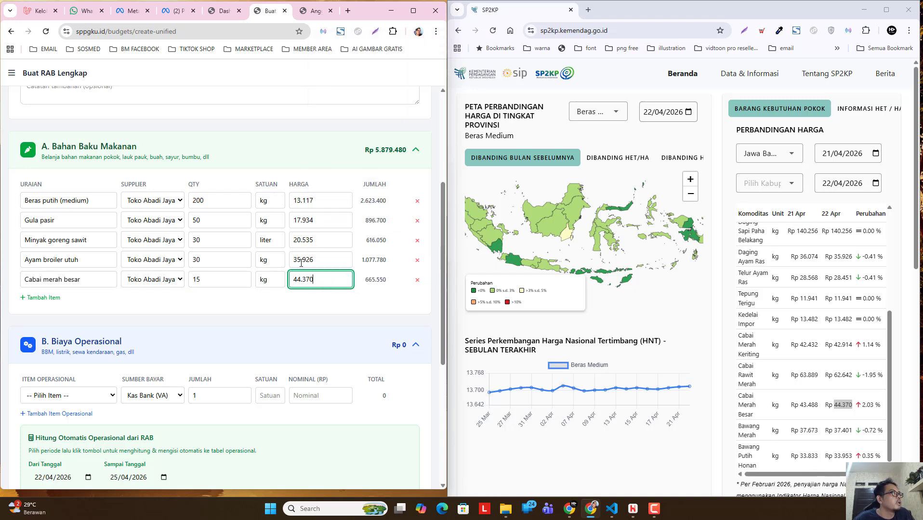
{"action": "left_click", "coordinate": [291, 314]}
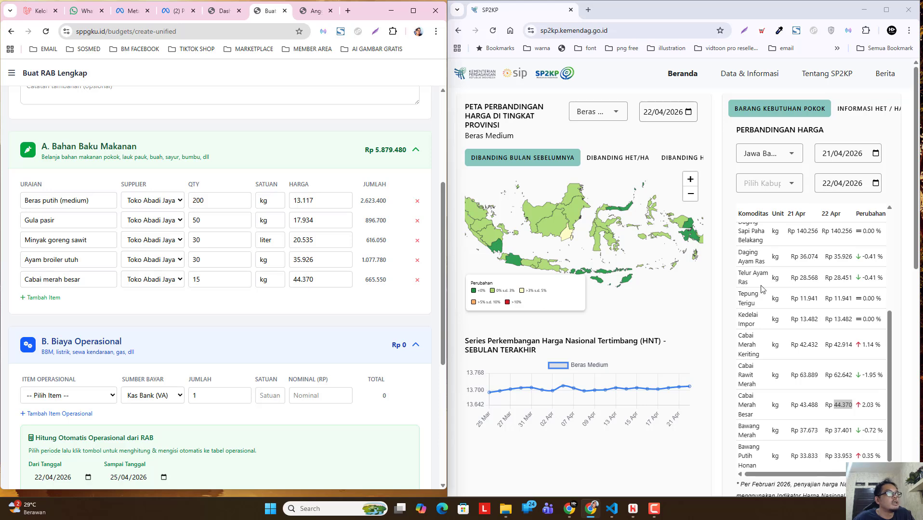
Step: Add a sixth food material row, search for "Bawang" and choose Bawang merah as its item
{"action": "scroll", "coordinate": [811, 354], "scroll_direction": "down", "scroll_amount": 2}
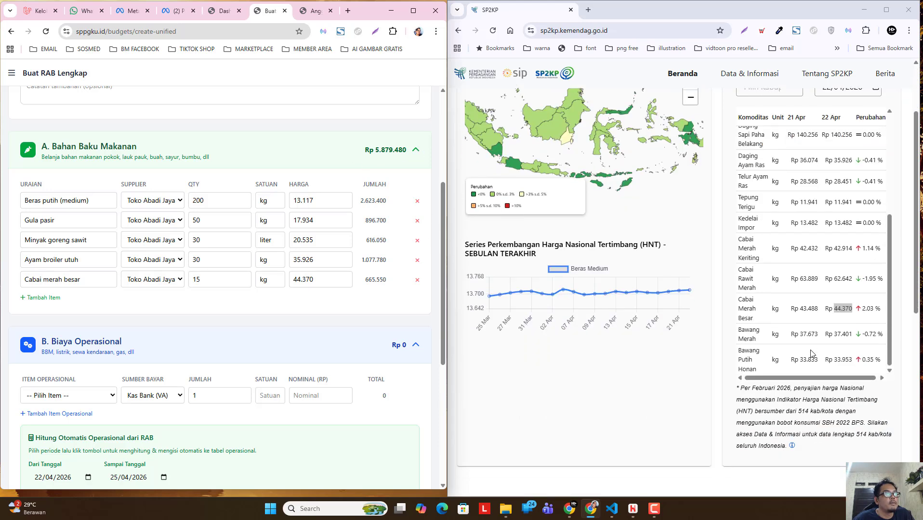
{"action": "left_click", "coordinate": [53, 297]}
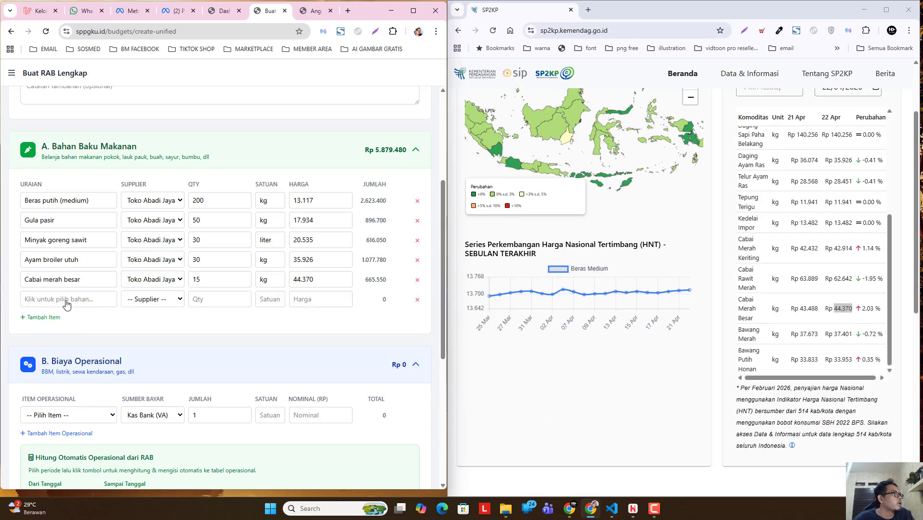
{"action": "left_click", "coordinate": [66, 299]}
{"action": "type", "text": "Bawang"}
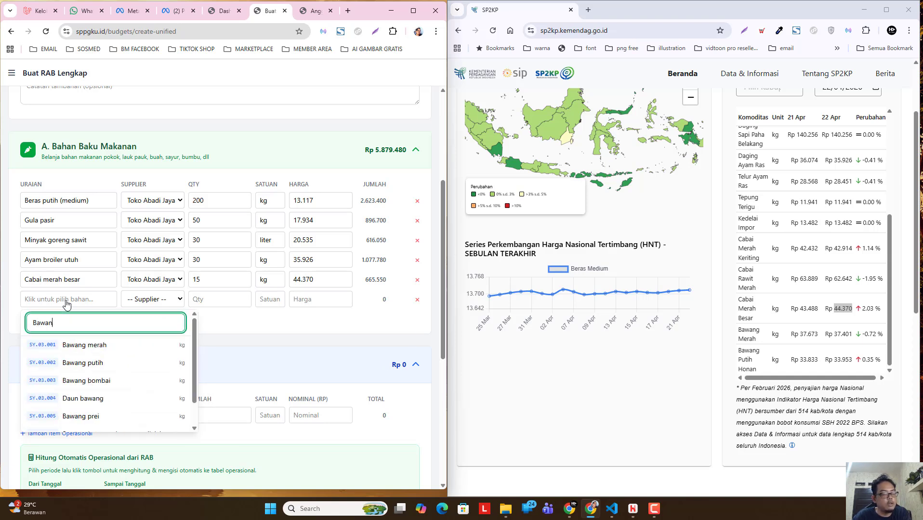
{"action": "left_click", "coordinate": [84, 347]}
Step: Set the Bawang merah item's supplier to Toko Abadi Jaya and its quantity to 5
{"action": "left_click", "coordinate": [163, 300]}
{"action": "left_click", "coordinate": [149, 325]}
{"action": "left_click", "coordinate": [211, 301]}
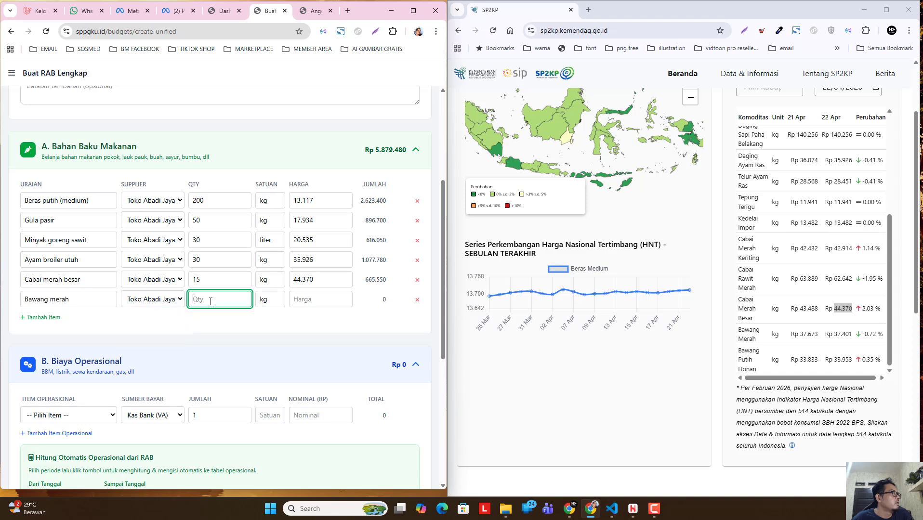
{"action": "type", "text": "5"}
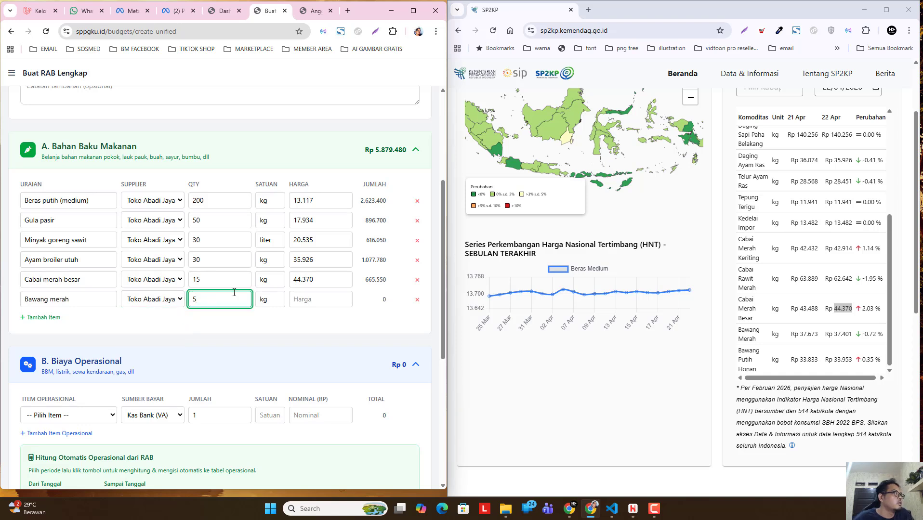
Step: Copy the 22 April Bawang Merah price, 37.401, from SP2KP into the Bawang merah price field
{"action": "left_click", "coordinate": [320, 298]}
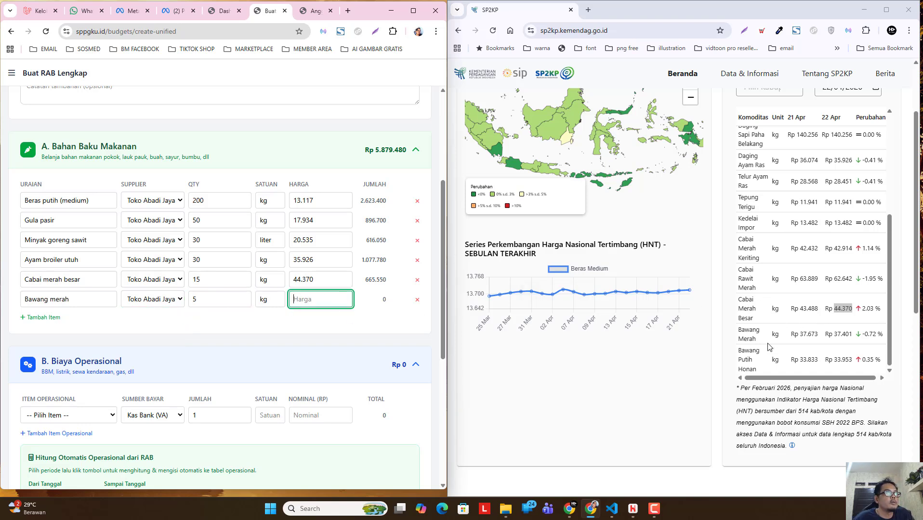
{"action": "double_click", "coordinate": [842, 334]}
{"action": "key", "text": "ctrl+c"}
{"action": "right_click", "coordinate": [843, 334]}
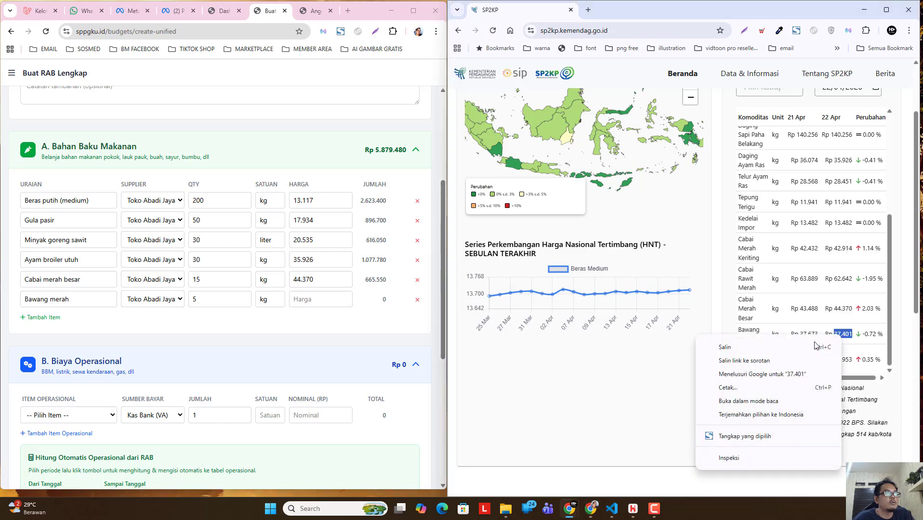
{"action": "left_click", "coordinate": [717, 347]}
{"action": "right_click", "coordinate": [302, 300]}
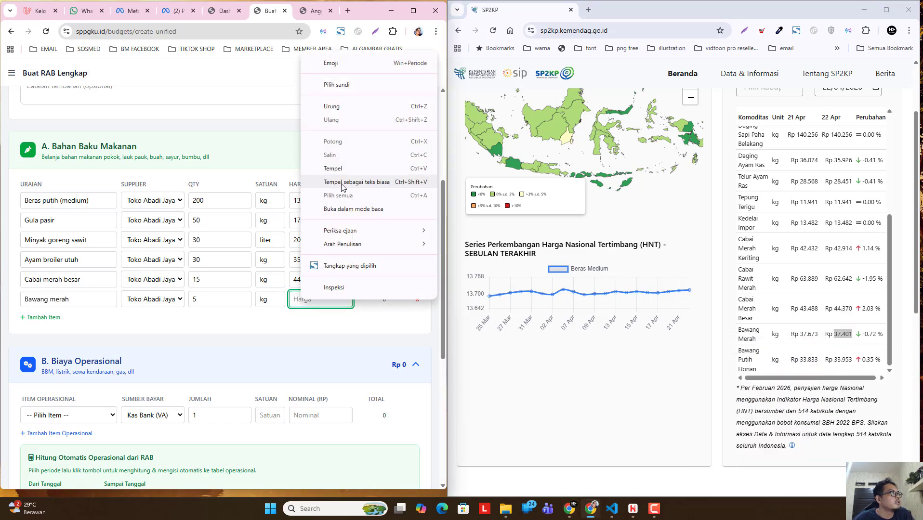
{"action": "left_click", "coordinate": [350, 168]}
{"action": "left_click", "coordinate": [323, 327]}
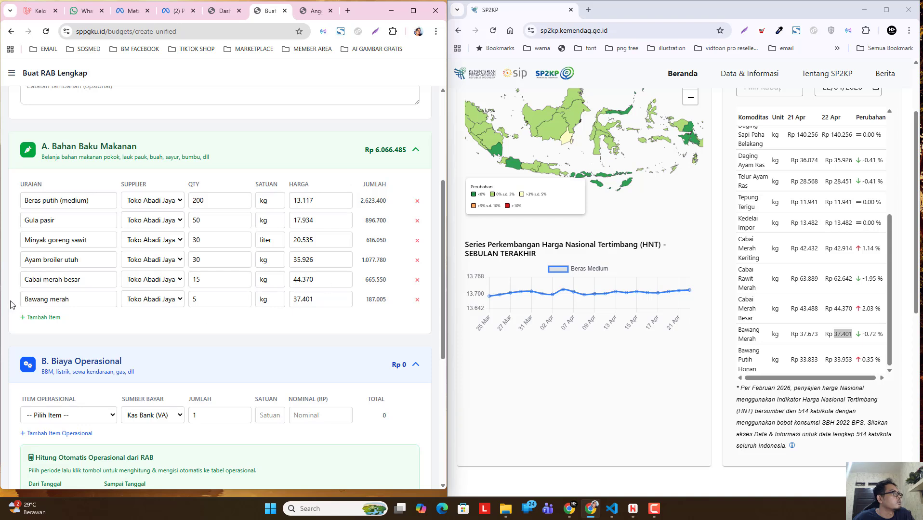
Step: Add a seventh food material row, search for "Bawan" and choose Bawang putih as its item
{"action": "left_click", "coordinate": [43, 318]}
{"action": "left_click", "coordinate": [65, 319]}
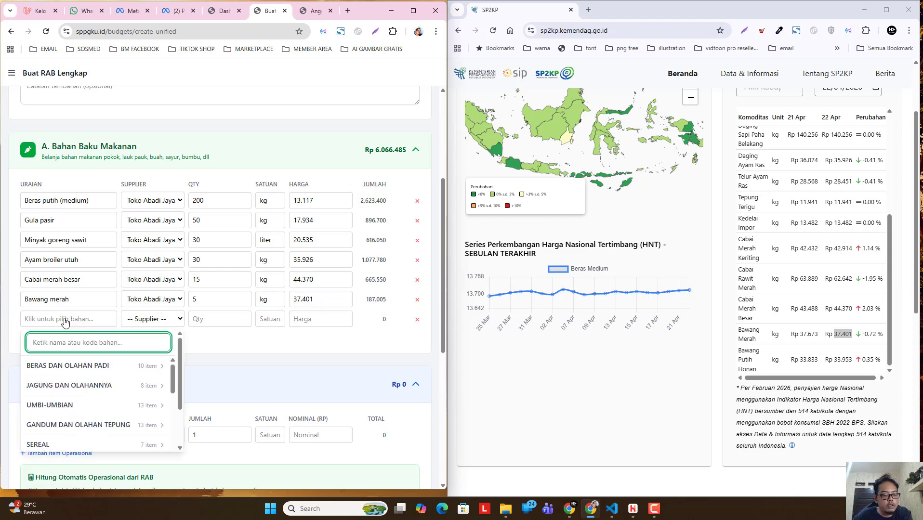
{"action": "type", "text": "Bawan"}
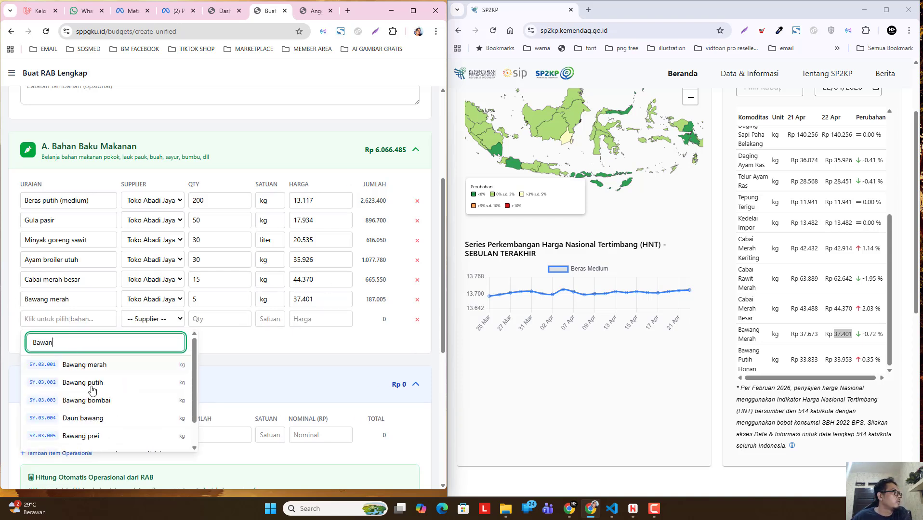
{"action": "left_click", "coordinate": [110, 391]}
Step: Set the Bawang putih item's supplier to Toko Abadi Jaya and its quantity to 5
{"action": "left_click", "coordinate": [152, 319]}
{"action": "left_click", "coordinate": [152, 348]}
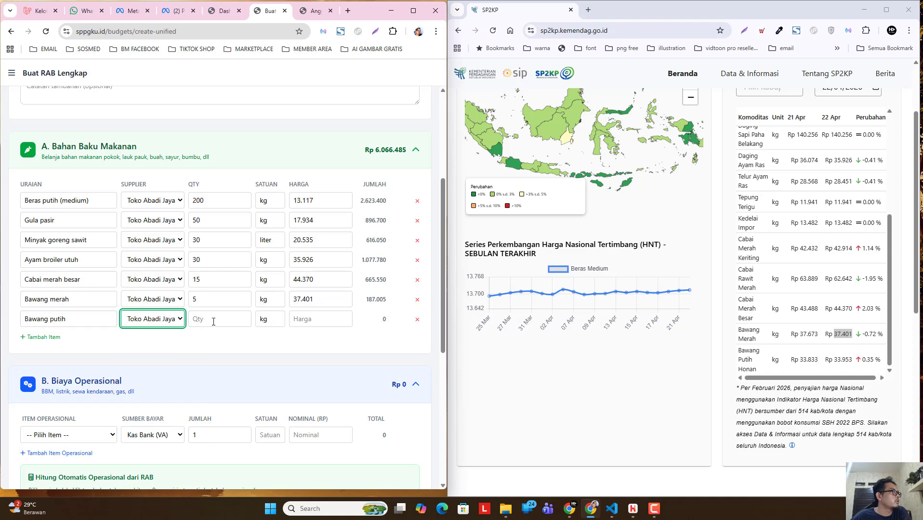
{"action": "left_click", "coordinate": [209, 321]}
{"action": "type", "text": "5"}
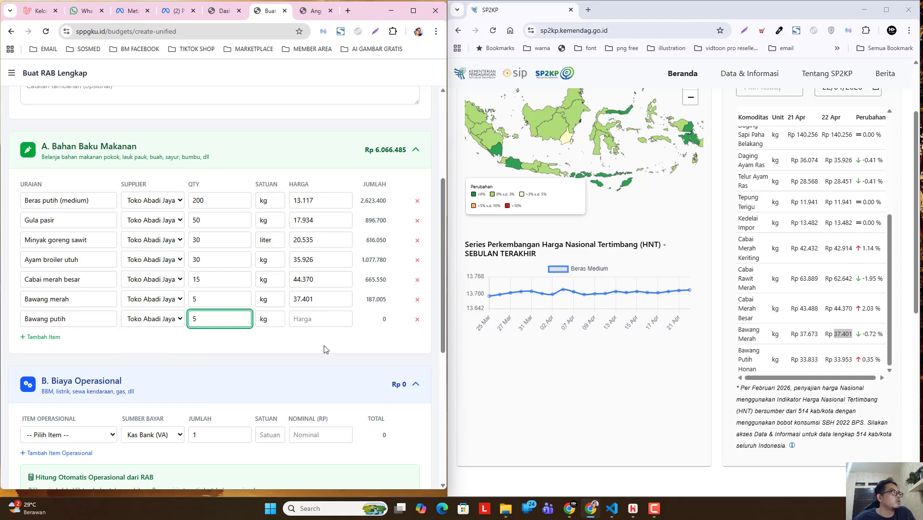
Step: Copy the 22 April Bawang Putih Honan price, 33.953, from SP2KP into the Bawang putih price field
{"action": "left_click", "coordinate": [315, 317]}
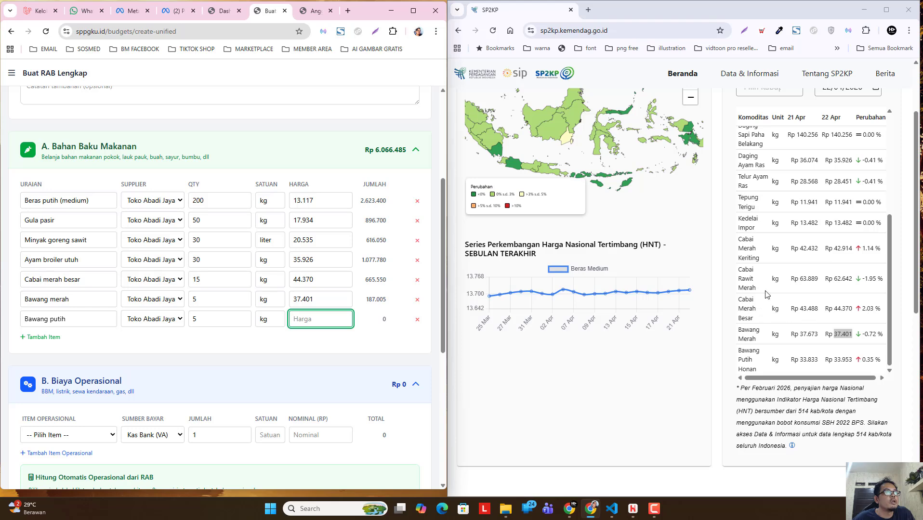
{"action": "scroll", "coordinate": [810, 311], "scroll_direction": "down", "scroll_amount": 1}
{"action": "double_click", "coordinate": [840, 311]}
{"action": "key", "text": "ctrl+c"}
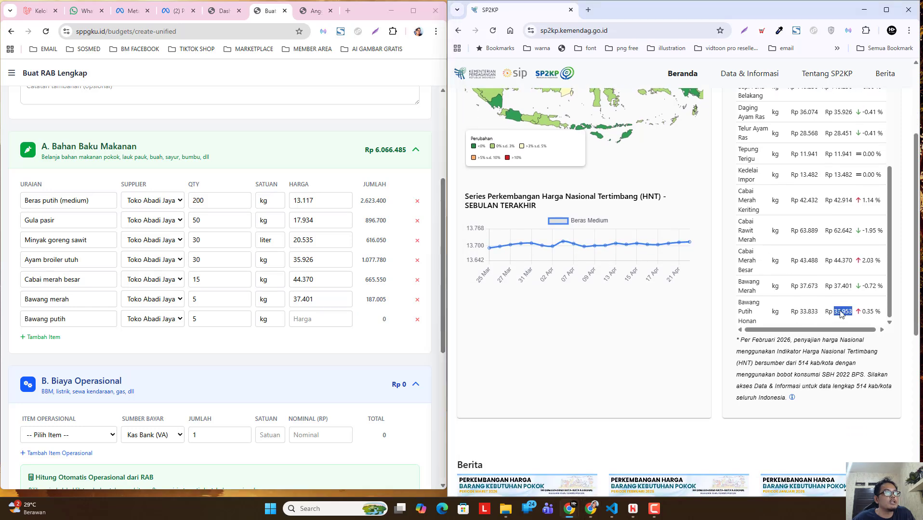
{"action": "right_click", "coordinate": [839, 314]}
{"action": "left_click", "coordinate": [776, 327]}
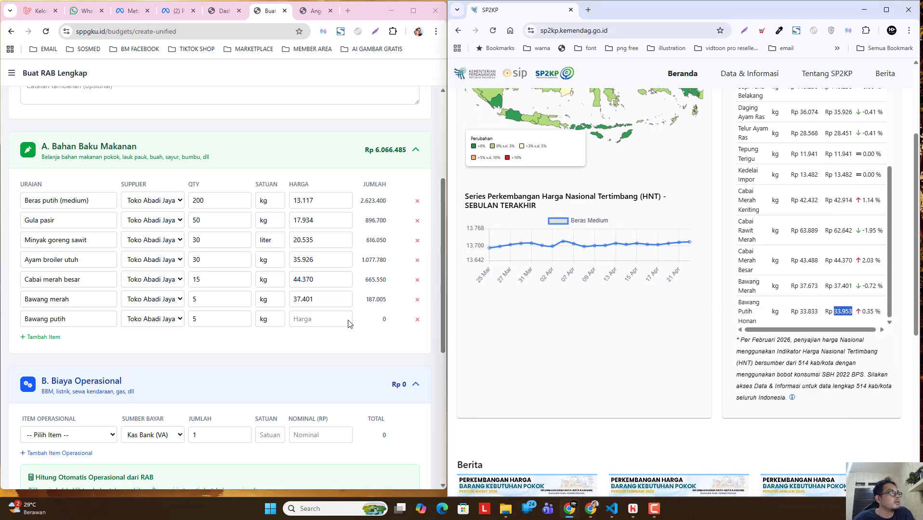
{"action": "right_click", "coordinate": [318, 324]}
{"action": "left_click", "coordinate": [374, 203]}
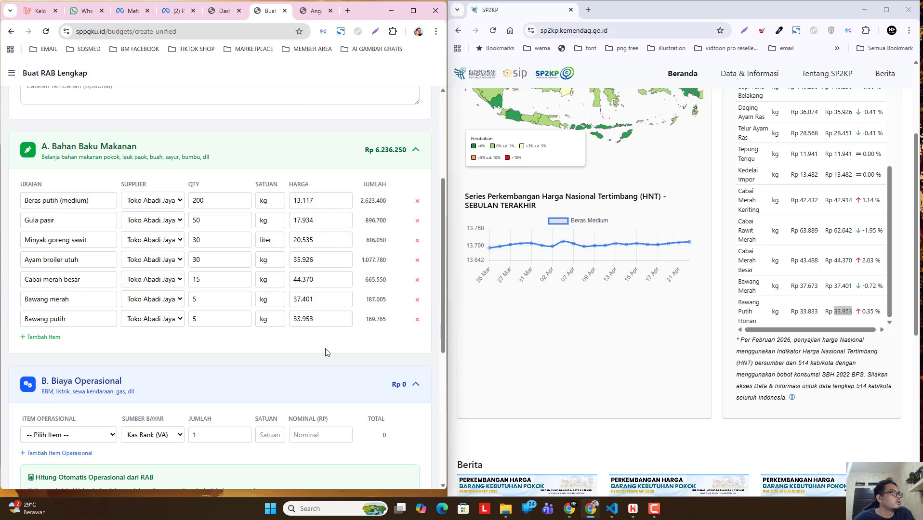
Step: Add an eighth food material row, search for "gara" and choose Garam beryodium as its item
{"action": "scroll", "coordinate": [270, 260], "scroll_direction": "up", "scroll_amount": 3}
{"action": "scroll", "coordinate": [39, 398], "scroll_direction": "down", "scroll_amount": 2}
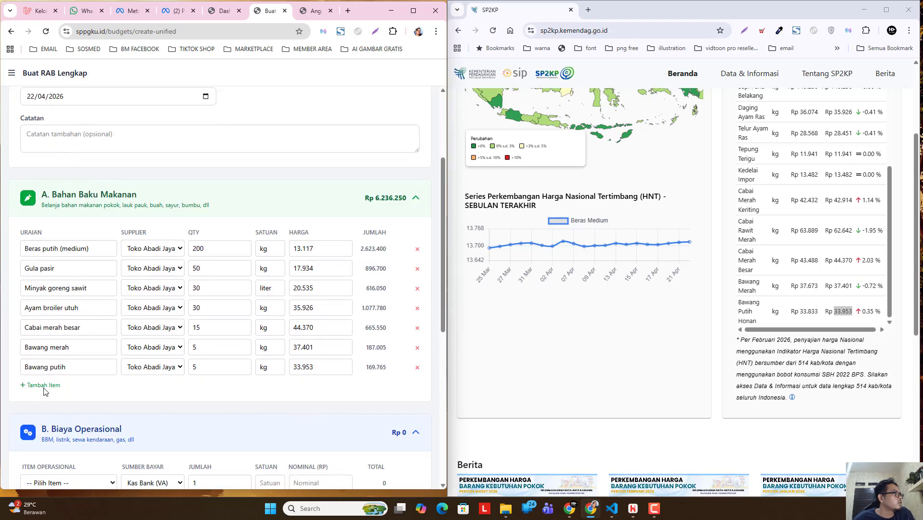
{"action": "left_click", "coordinate": [44, 388]}
{"action": "left_click", "coordinate": [63, 388]}
{"action": "type", "text": "g"}
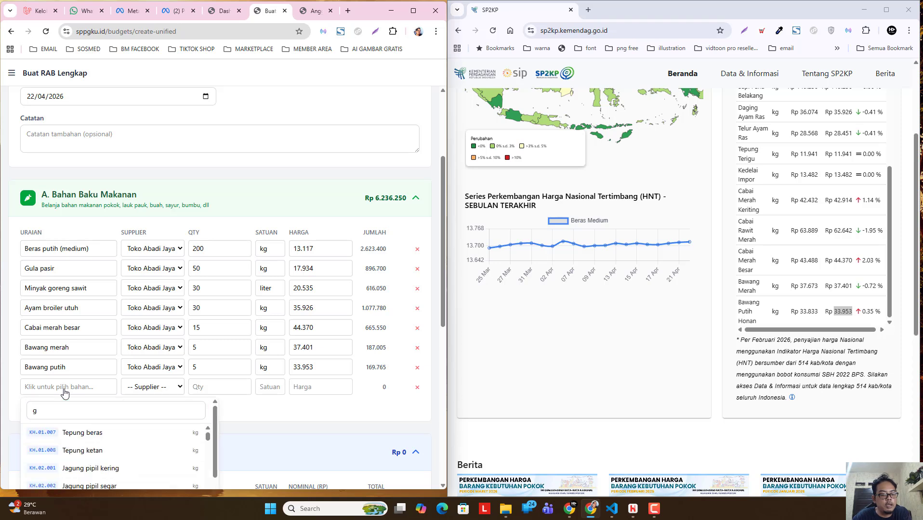
{"action": "type", "text": "ram"}
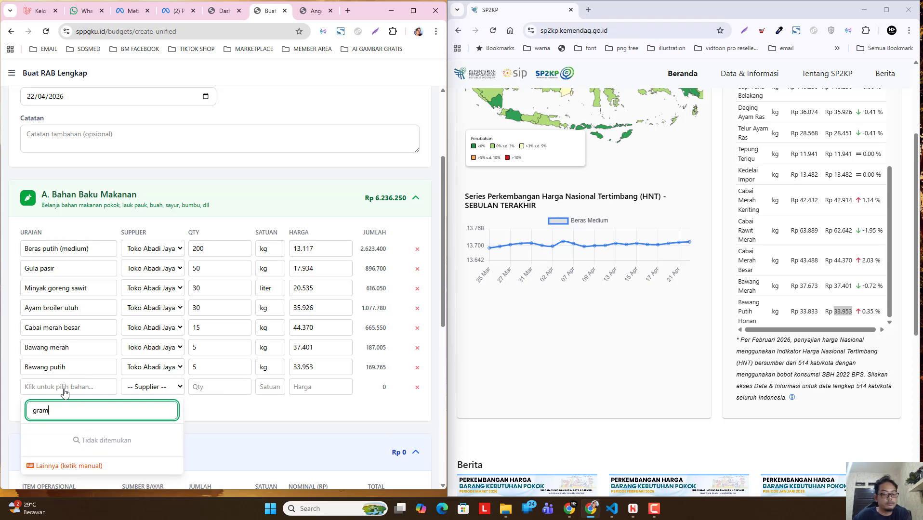
{"action": "key", "text": "BackSpace"}
{"action": "key", "text": "BackSpace"}
{"action": "key", "text": "BackSpace"}
{"action": "type", "text": "a"}
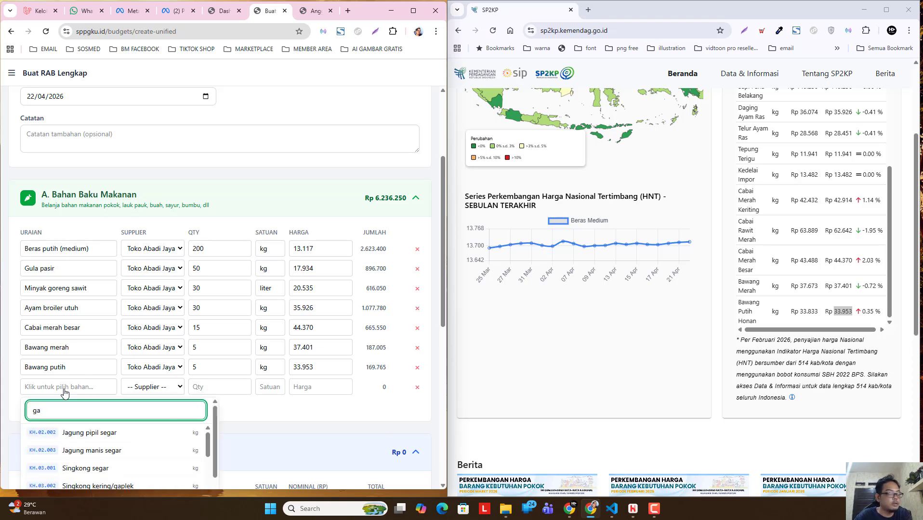
{"action": "type", "text": "ra"}
{"action": "left_click", "coordinate": [102, 436]}
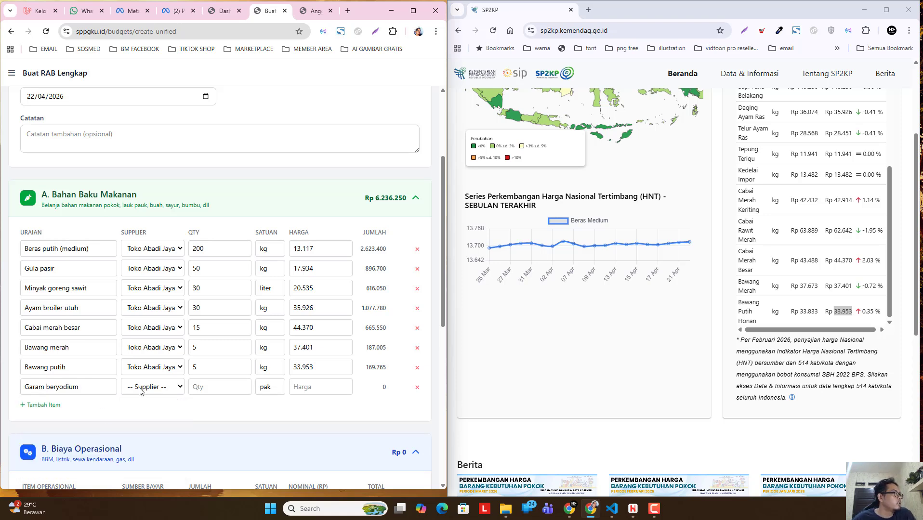
Step: Set the Garam beryodium item's supplier to Toko Abadi Jaya and its quantity to 5
{"action": "left_click", "coordinate": [139, 391]}
{"action": "left_click", "coordinate": [144, 414]}
{"action": "scroll", "coordinate": [137, 203], "scroll_direction": "down", "scroll_amount": 2}
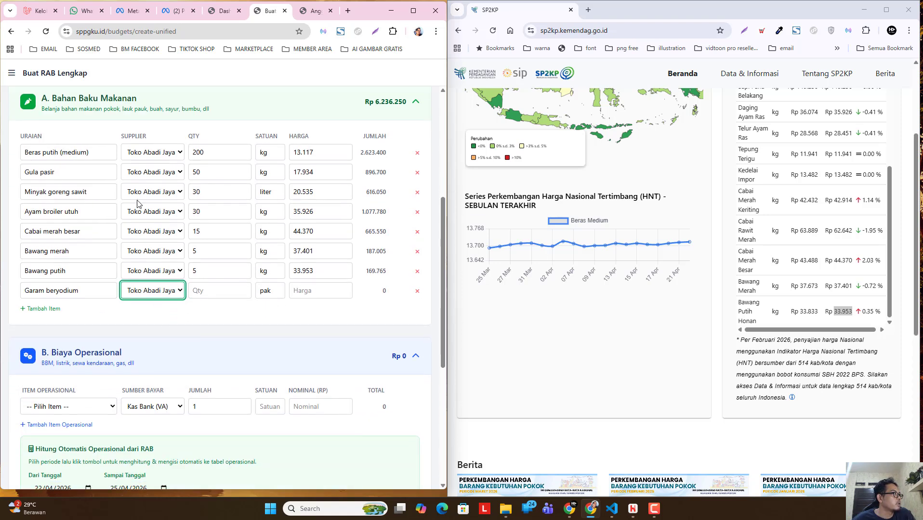
{"action": "left_click", "coordinate": [216, 292]}
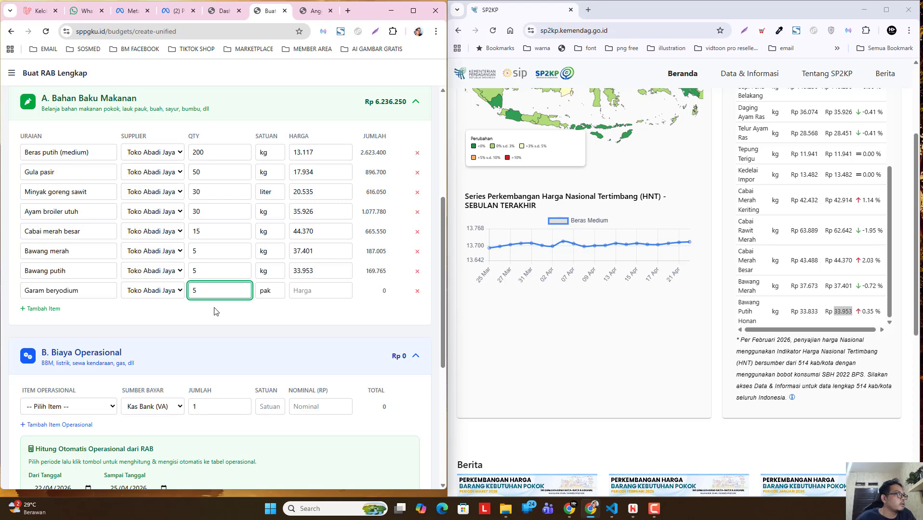
Step: Check the SP2KP price table for salt and set the Garam beryodium price to 8.000
{"action": "left_click", "coordinate": [303, 288]}
{"action": "scroll", "coordinate": [734, 339], "scroll_direction": "up", "scroll_amount": 3}
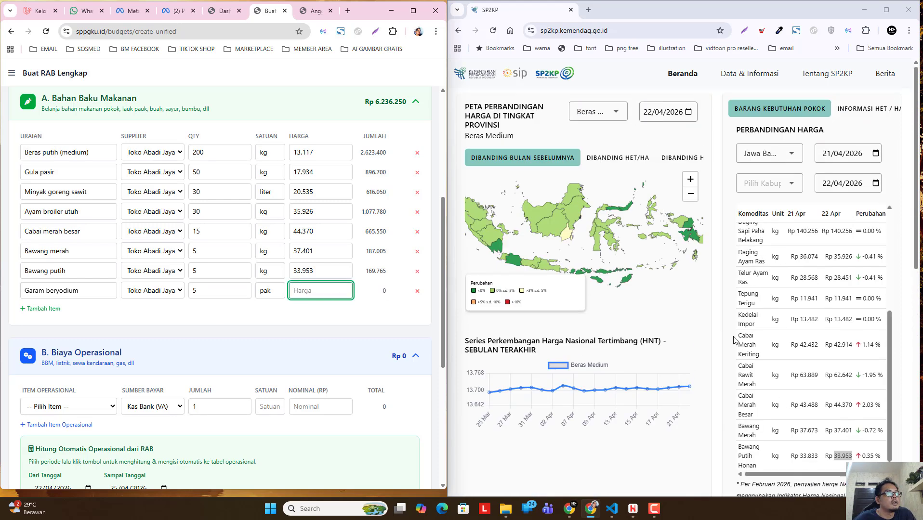
{"action": "scroll", "coordinate": [790, 343], "scroll_direction": "up", "scroll_amount": 3}
{"action": "scroll", "coordinate": [796, 332], "scroll_direction": "down", "scroll_amount": 3}
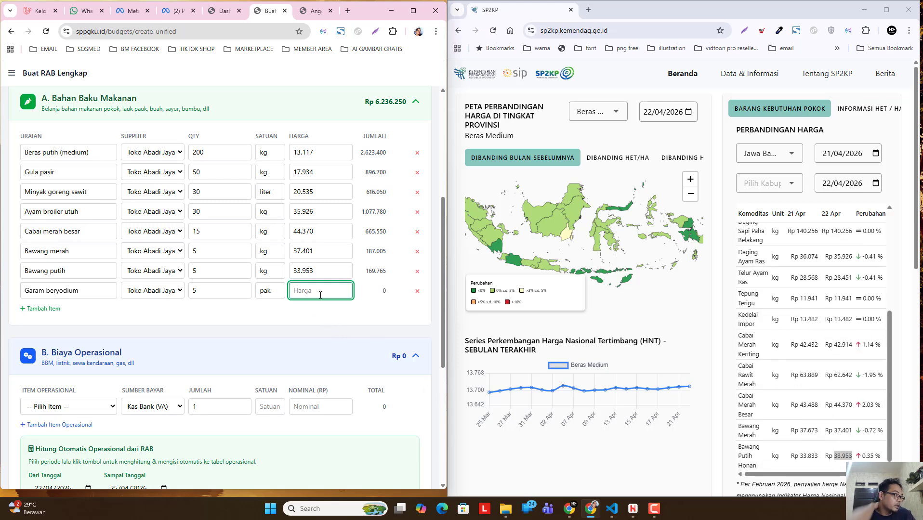
{"action": "type", "text": "8000"}
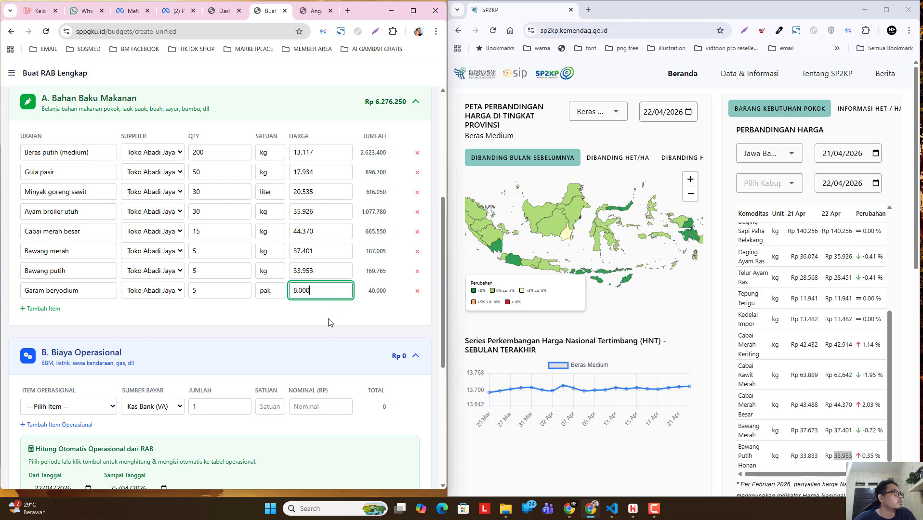
Step: Add a ninth food material row and search its material list for "Sayu"
{"action": "left_click", "coordinate": [52, 309]}
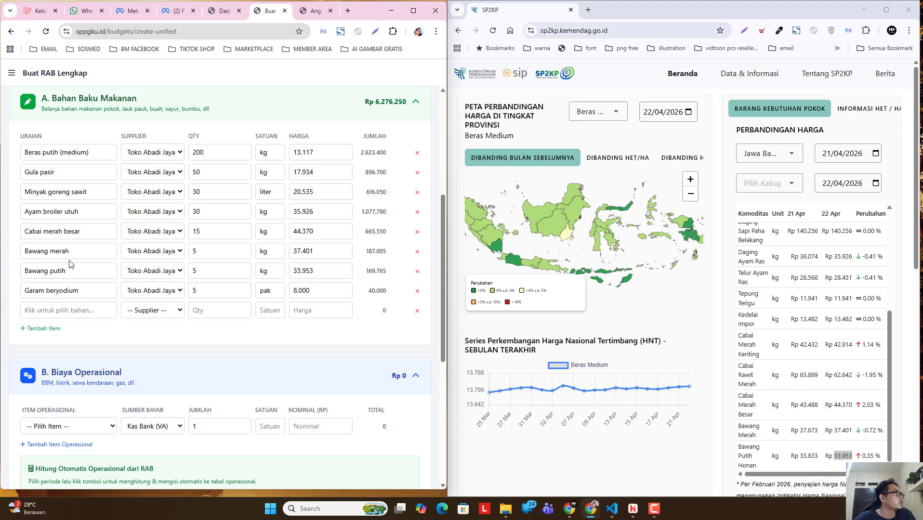
{"action": "left_click", "coordinate": [69, 312]}
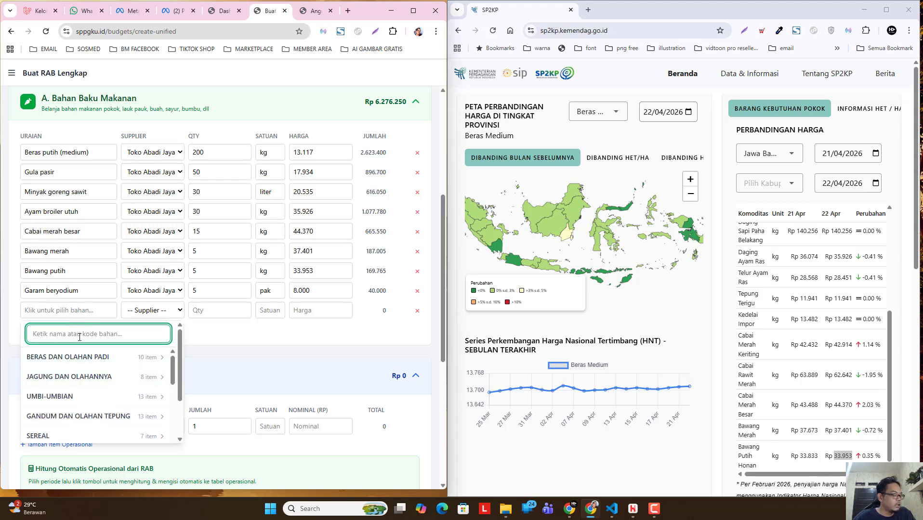
{"action": "type", "text": "Say"}
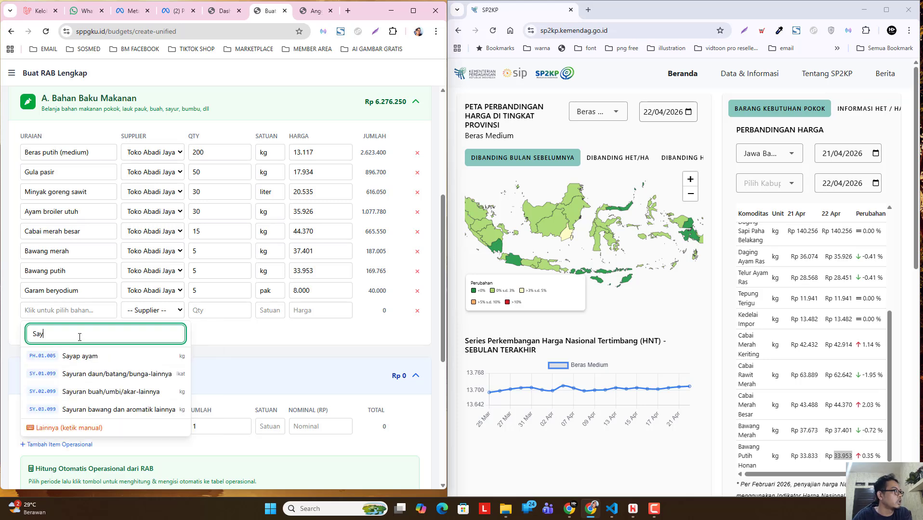
{"action": "scroll", "coordinate": [111, 378], "scroll_direction": "down", "scroll_amount": 1}
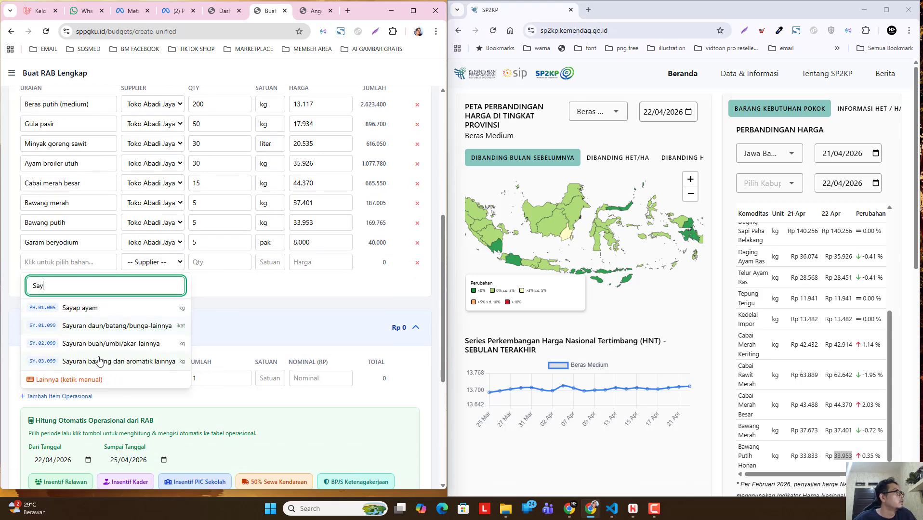
{"action": "type", "text": "u"}
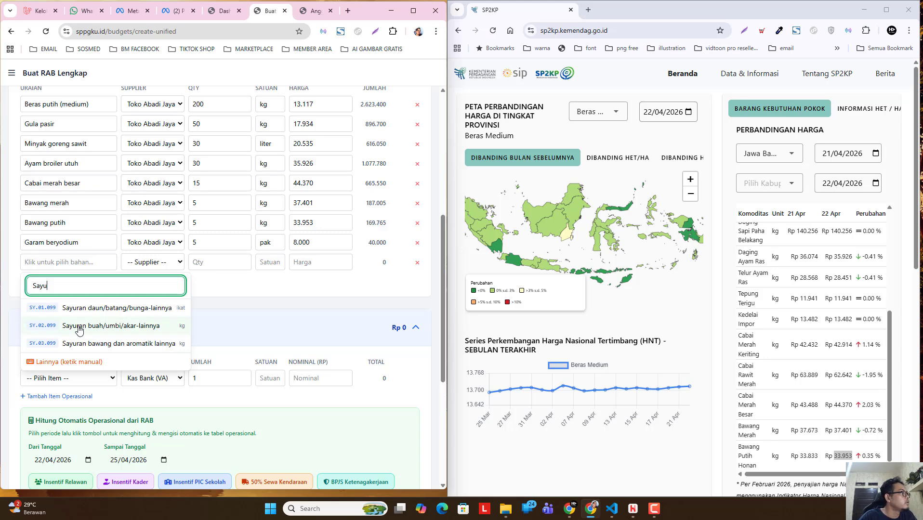
Step: Search the material list for the code "SY" and look through the vegetable items for a suitable one
{"action": "key", "text": "BackSpace"}
{"action": "key", "text": "BackSpace"}
{"action": "key", "text": "BackSpace"}
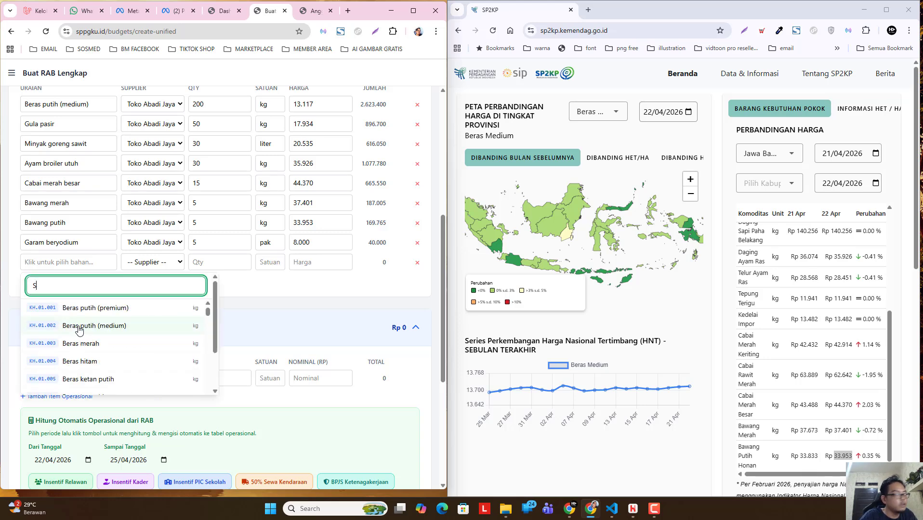
{"action": "type", "text": "Y"}
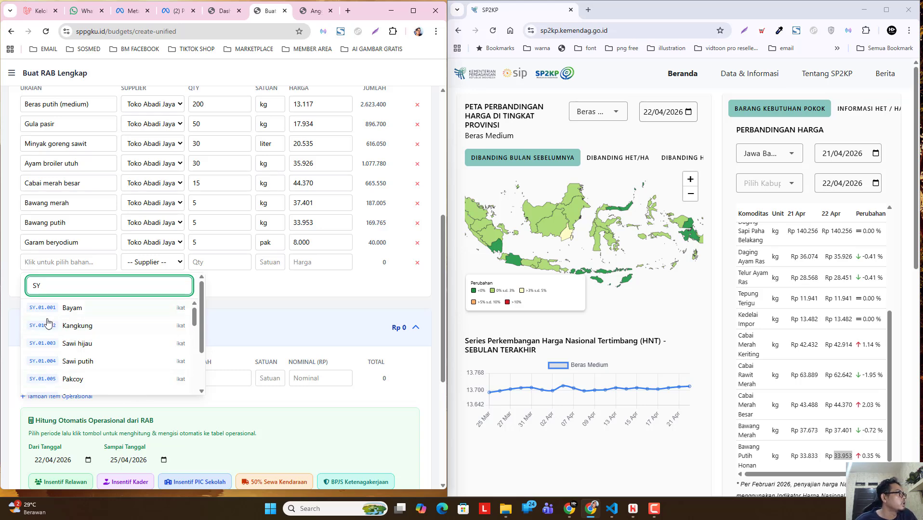
{"action": "scroll", "coordinate": [48, 322], "scroll_direction": "down", "scroll_amount": 4}
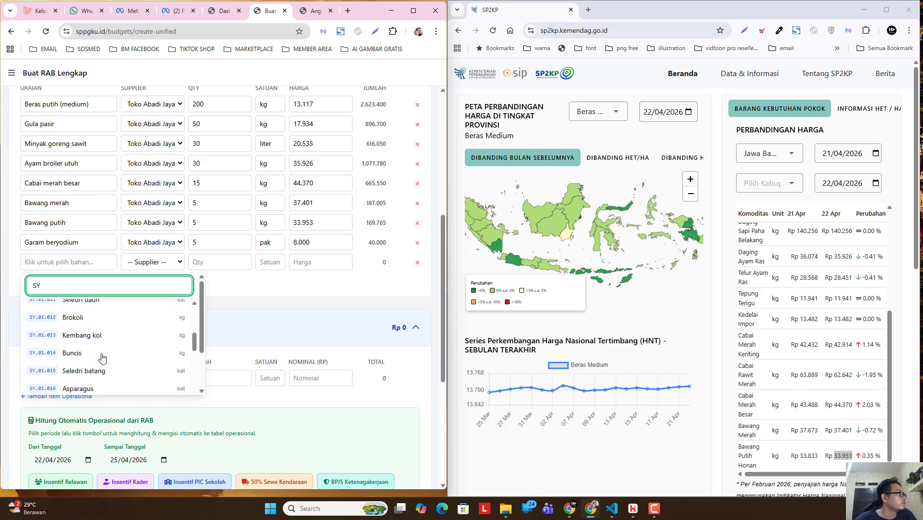
{"action": "scroll", "coordinate": [104, 355], "scroll_direction": "down", "scroll_amount": 2}
{"action": "scroll", "coordinate": [114, 348], "scroll_direction": "up", "scroll_amount": 4}
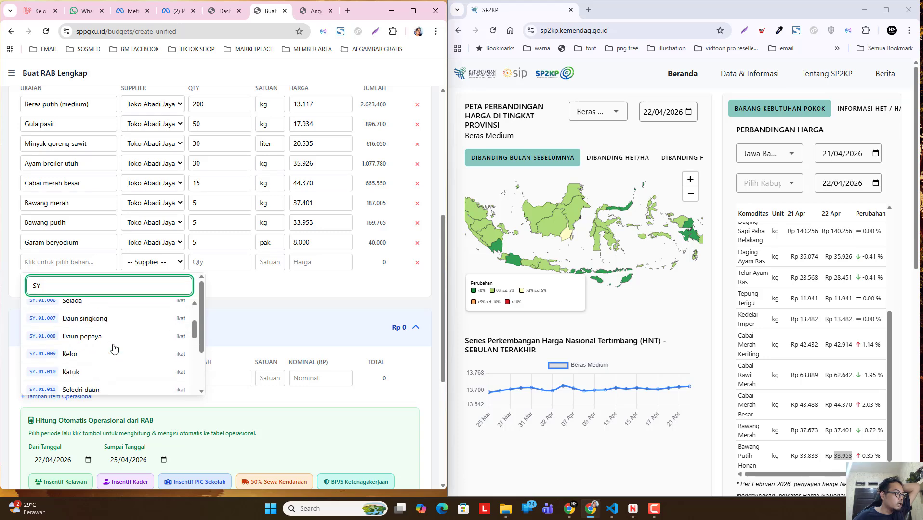
{"action": "scroll", "coordinate": [114, 347], "scroll_direction": "up", "scroll_amount": 2}
{"action": "scroll", "coordinate": [113, 350], "scroll_direction": "down", "scroll_amount": 9}
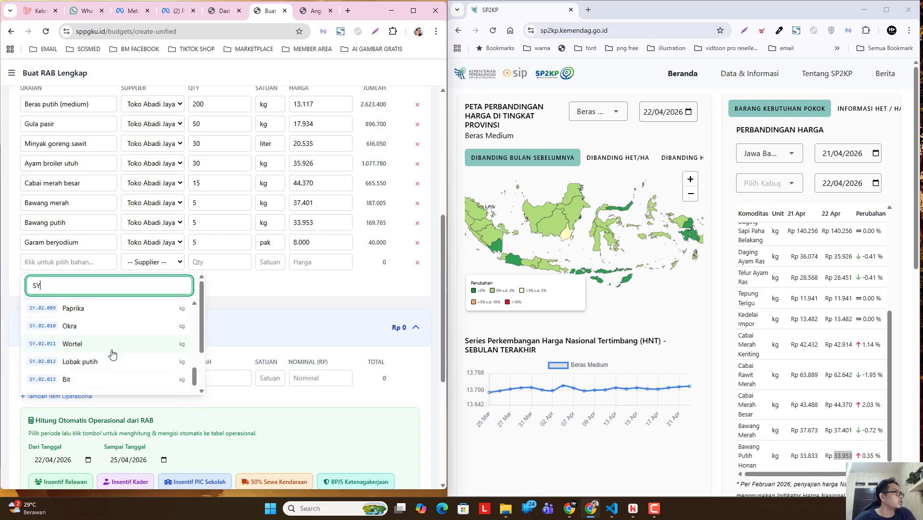
{"action": "scroll", "coordinate": [111, 354], "scroll_direction": "down", "scroll_amount": 6}
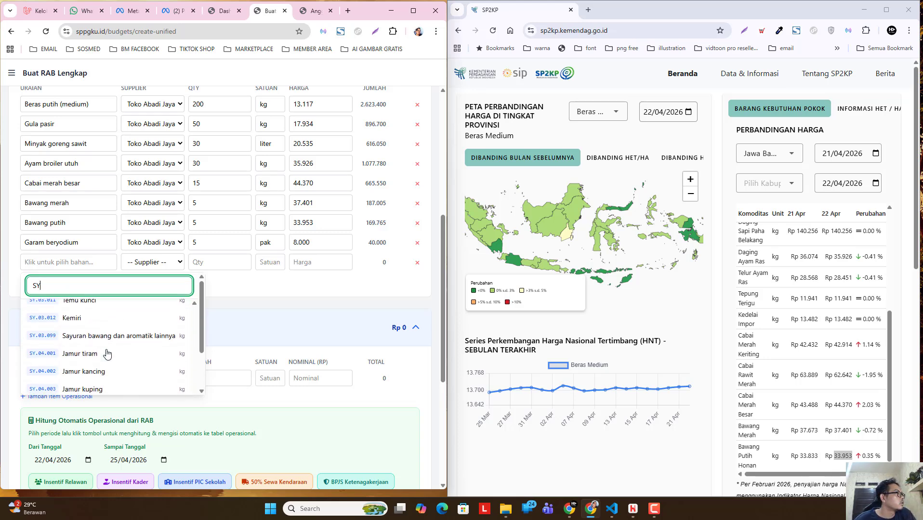
{"action": "scroll", "coordinate": [107, 355], "scroll_direction": "down", "scroll_amount": 2}
{"action": "scroll", "coordinate": [104, 357], "scroll_direction": "up", "scroll_amount": 8}
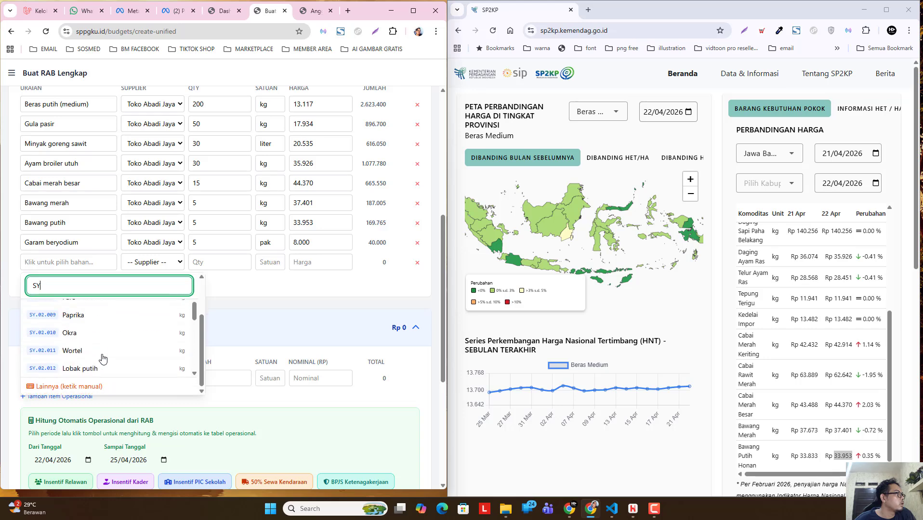
{"action": "scroll", "coordinate": [103, 358], "scroll_direction": "up", "scroll_amount": 5}
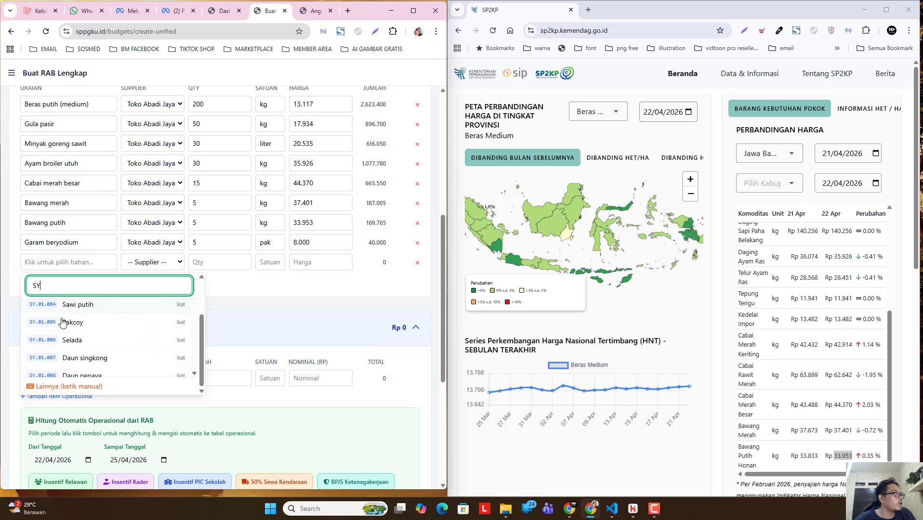
{"action": "left_click", "coordinate": [3, 294]}
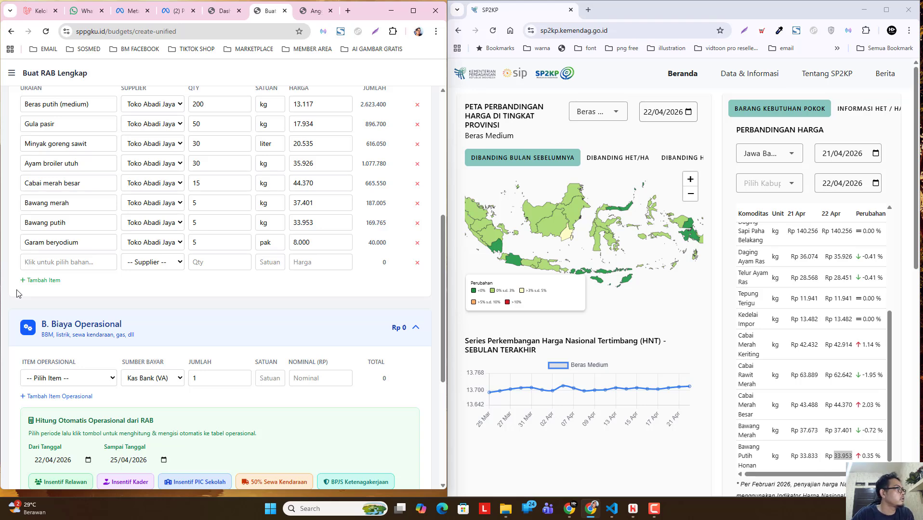
Step: Search the ninth row's material list for "Kacang", choose manual entry and name the item Kacang panjang
{"action": "left_click", "coordinate": [50, 265]}
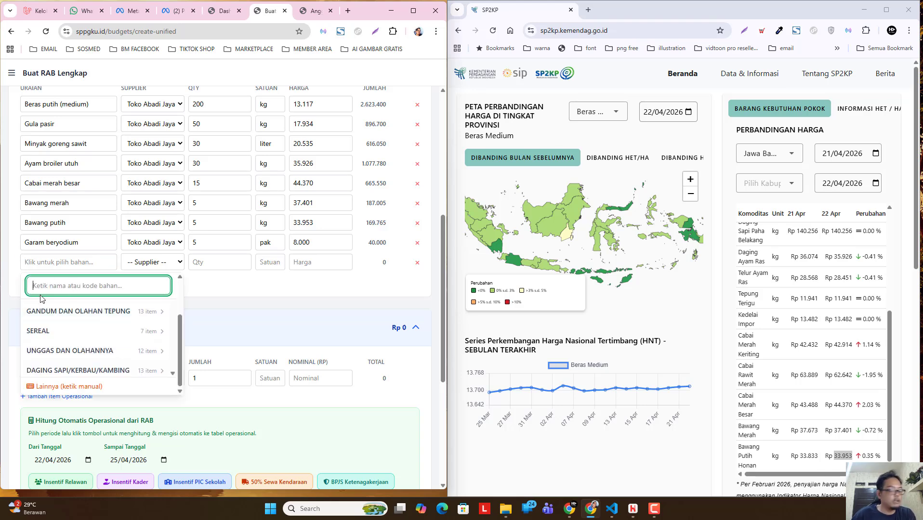
{"action": "type", "text": "Kacang"}
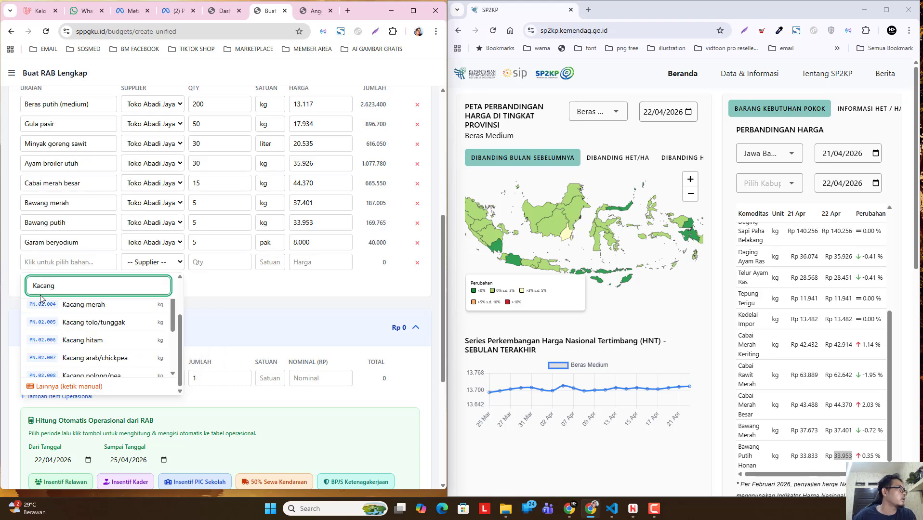
{"action": "scroll", "coordinate": [84, 329], "scroll_direction": "down", "scroll_amount": 2}
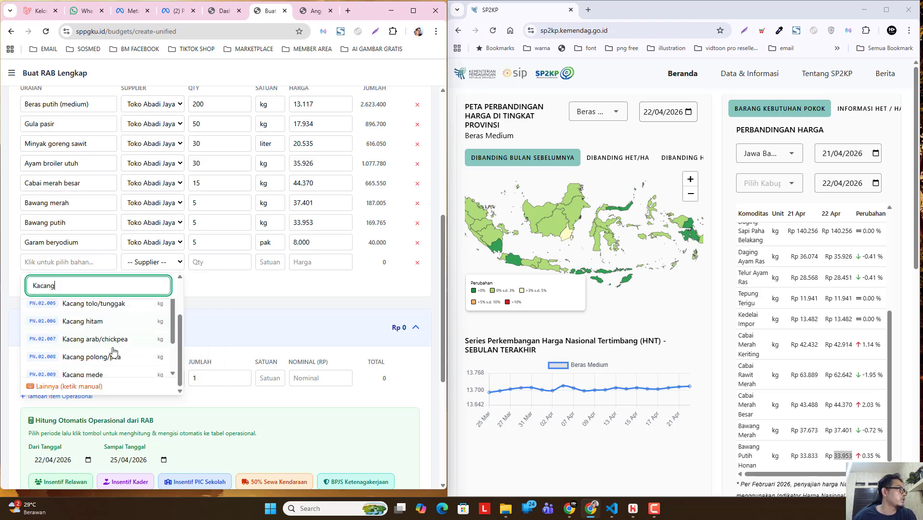
{"action": "scroll", "coordinate": [84, 337], "scroll_direction": "up", "scroll_amount": 2}
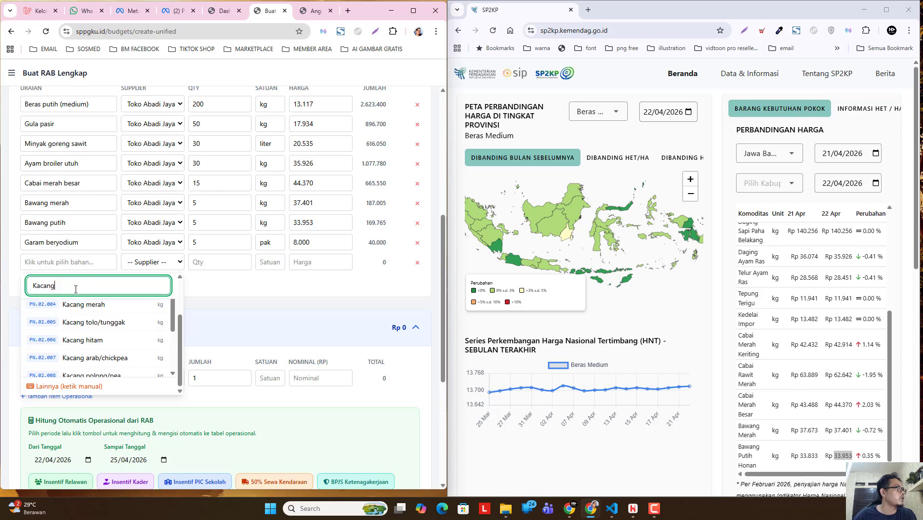
{"action": "left_click", "coordinate": [82, 386]}
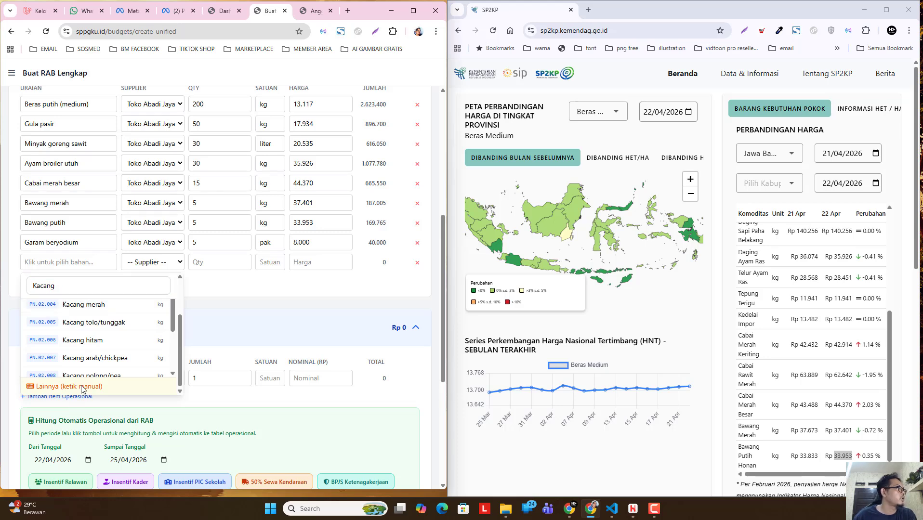
{"action": "left_click", "coordinate": [61, 263]}
{"action": "type", "text": "Kacang panjang"}
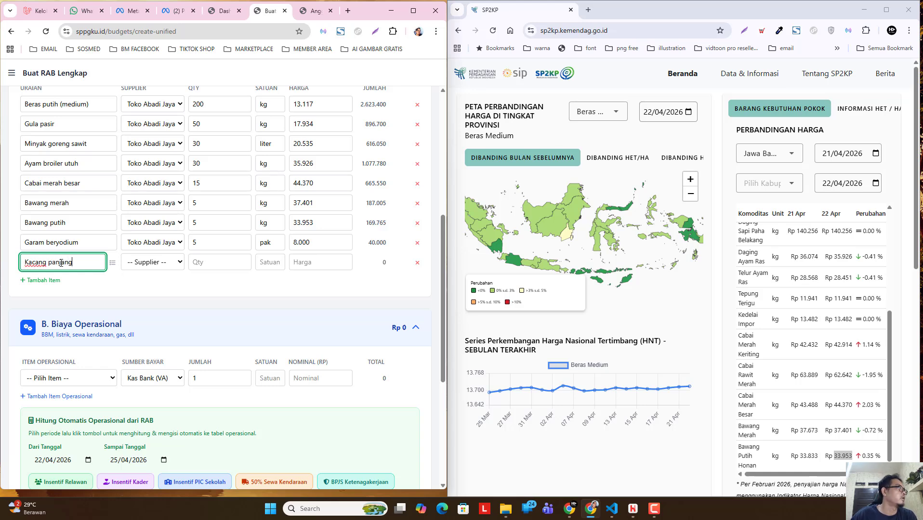
{"action": "left_click", "coordinate": [127, 285]}
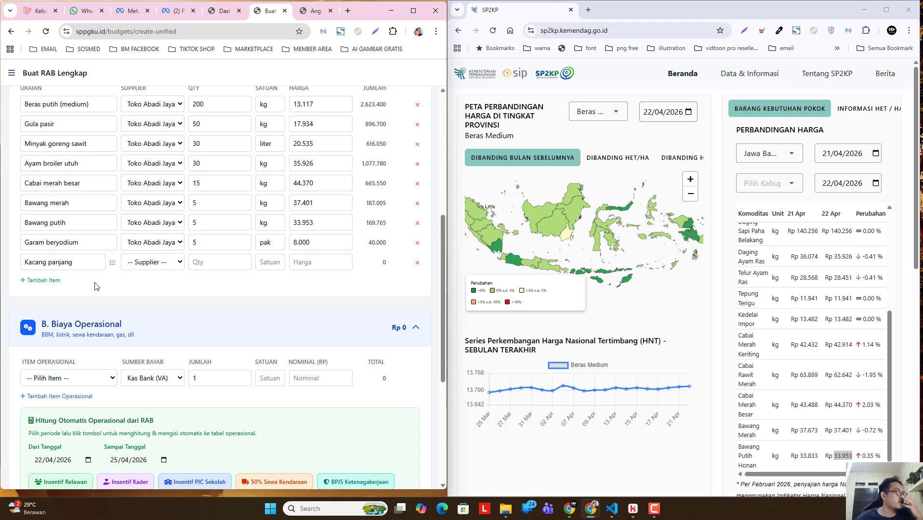
Step: Set the Kacang panjang item's supplier to Toko Abadi Jaya, its quantity to 20 and its unit to ikat
{"action": "left_click", "coordinate": [167, 263]}
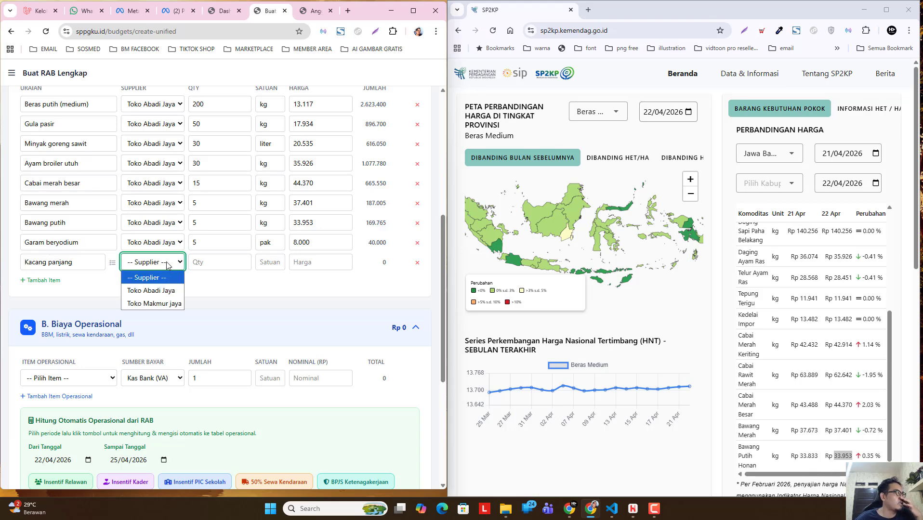
{"action": "left_click", "coordinate": [154, 290]}
{"action": "left_click", "coordinate": [211, 262]}
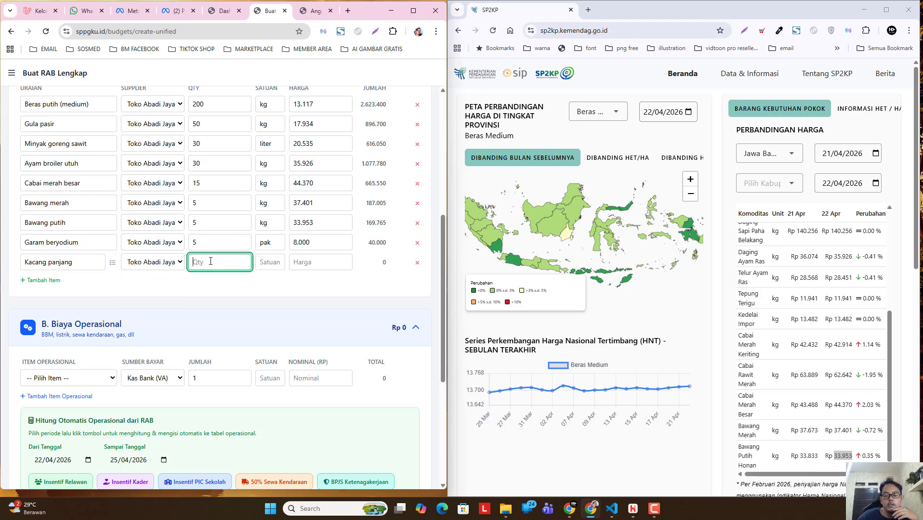
{"action": "left_click", "coordinate": [273, 262]}
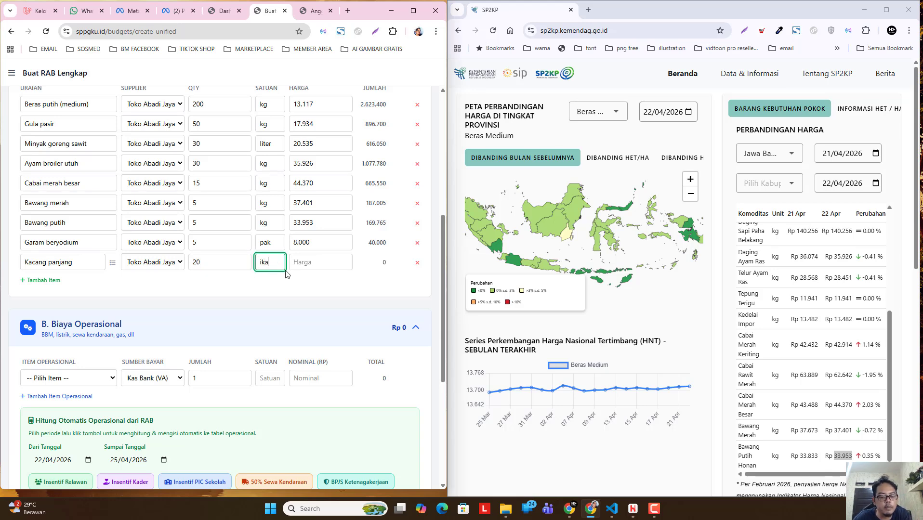
Step: Set the Kacang panjang item's price to 10.000
{"action": "left_click", "coordinate": [307, 265]}
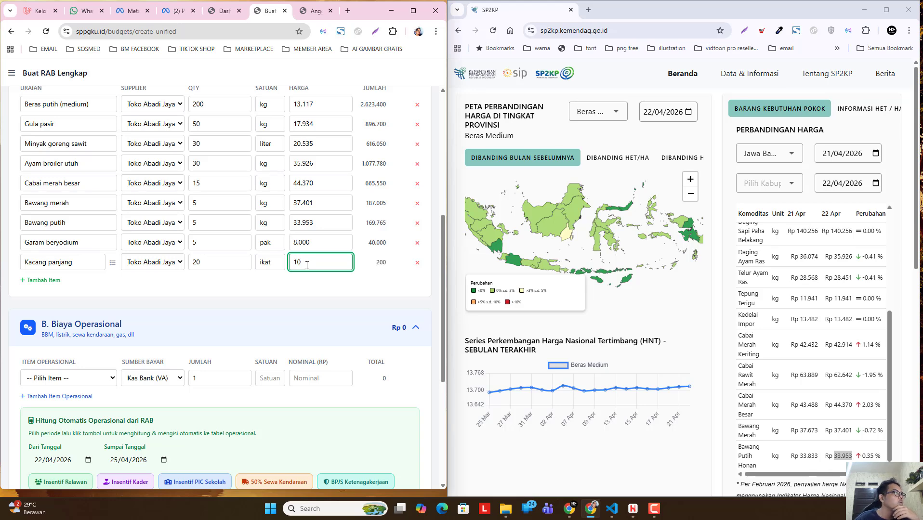
{"action": "type", "text": "10.000"}
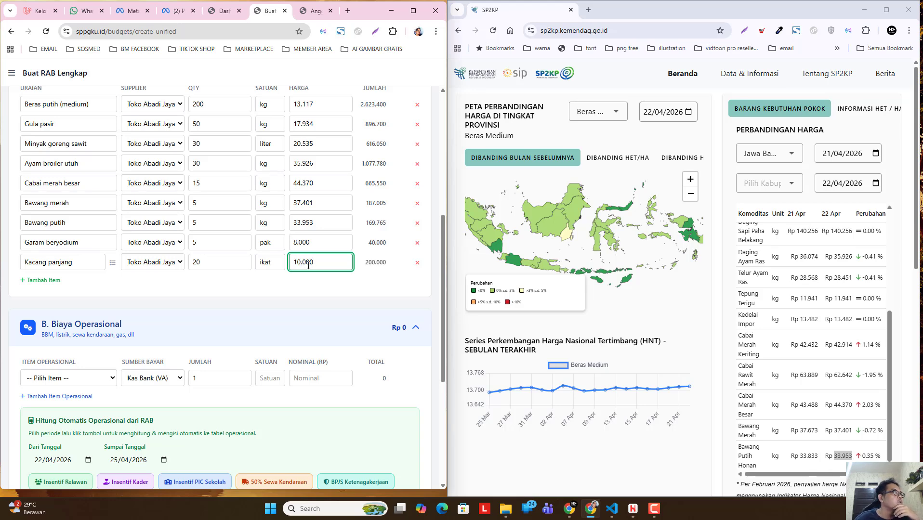
{"action": "left_click", "coordinate": [307, 290]}
Step: Add a tenth row to the food materials and choose Melon from the BUAH LOKAL category
{"action": "scroll", "coordinate": [308, 289], "scroll_direction": "up", "scroll_amount": 5}
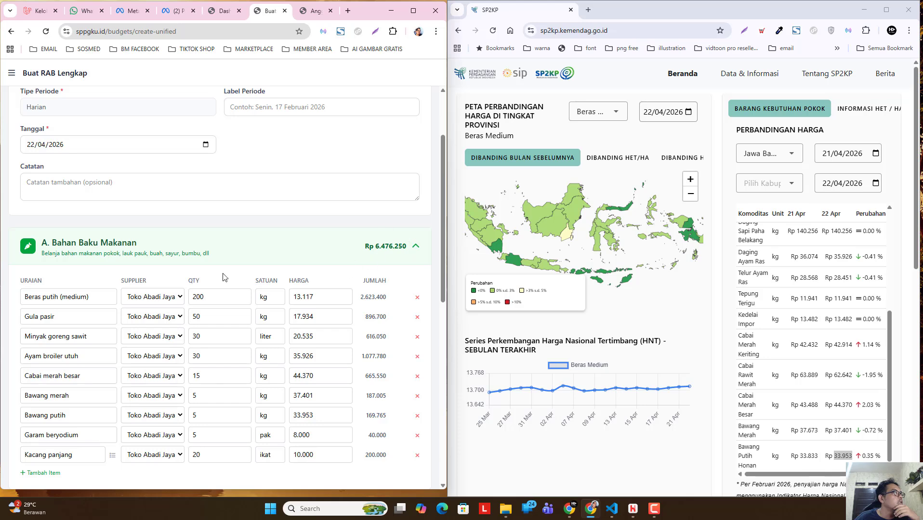
{"action": "scroll", "coordinate": [149, 310], "scroll_direction": "down", "scroll_amount": 2}
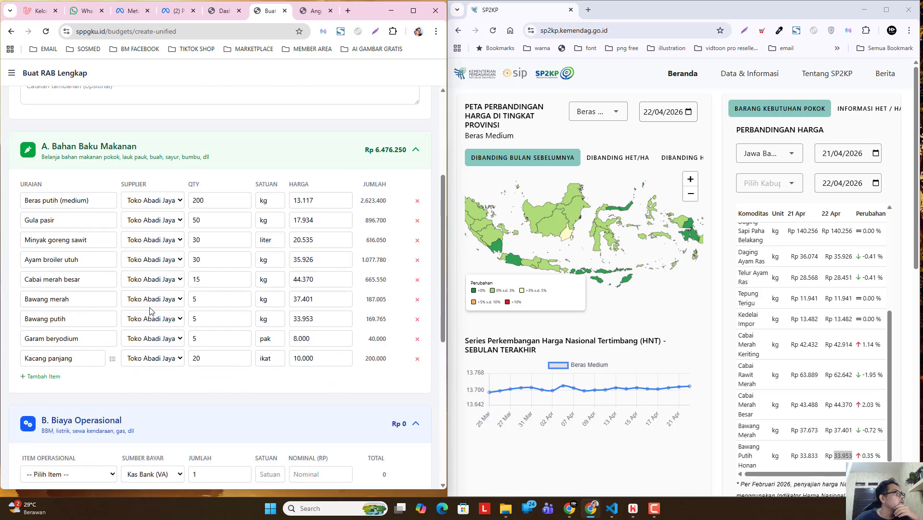
{"action": "left_click", "coordinate": [49, 377]}
{"action": "left_click", "coordinate": [64, 378]}
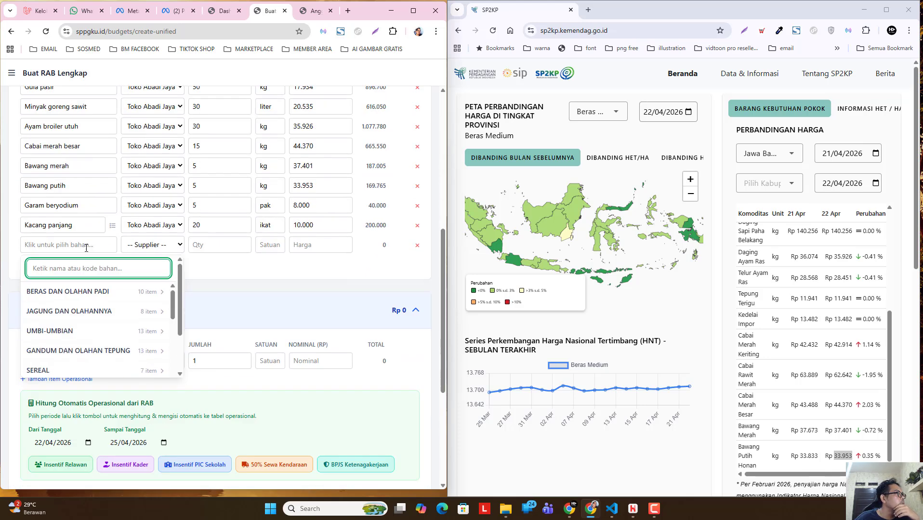
{"action": "scroll", "coordinate": [80, 301], "scroll_direction": "down", "scroll_amount": 4}
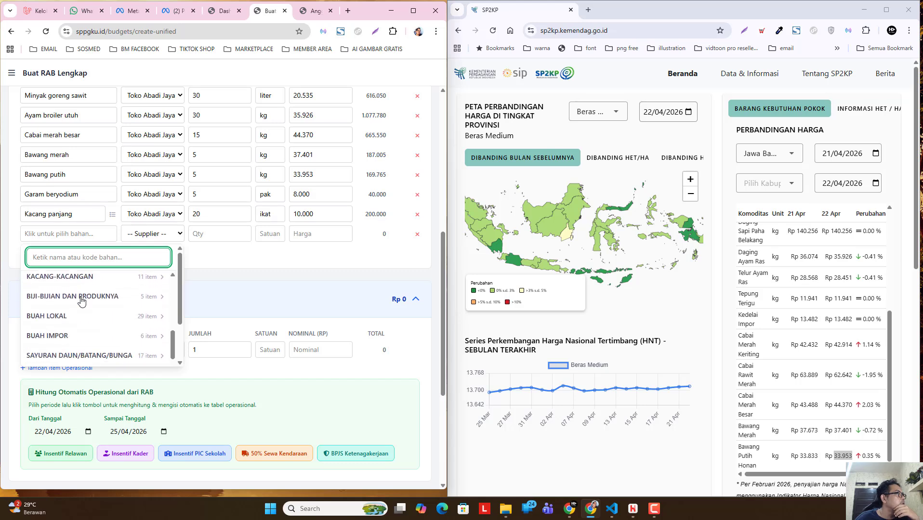
{"action": "scroll", "coordinate": [81, 301], "scroll_direction": "down", "scroll_amount": 2}
{"action": "scroll", "coordinate": [81, 299], "scroll_direction": "up", "scroll_amount": 2}
{"action": "left_click", "coordinate": [65, 317]}
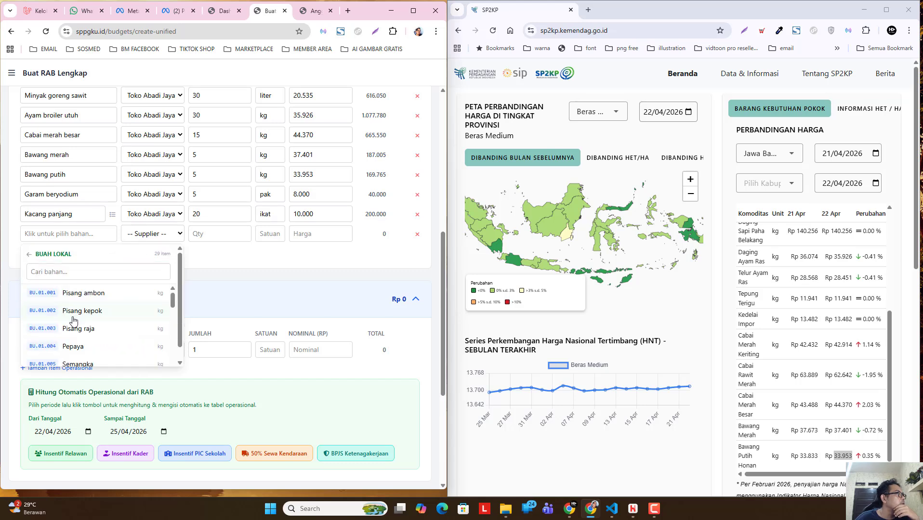
{"action": "scroll", "coordinate": [93, 324], "scroll_direction": "down", "scroll_amount": 3}
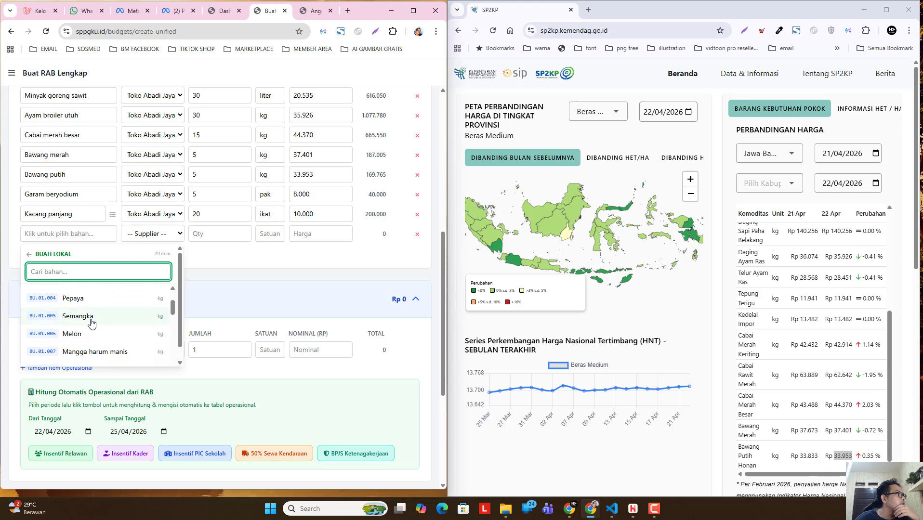
{"action": "scroll", "coordinate": [93, 333], "scroll_direction": "up", "scroll_amount": 1}
{"action": "left_click", "coordinate": [91, 329]}
Step: Set the Melon item's supplier to Toko Abadi Jaya, its quantity to 300 and its price to 15.000
{"action": "left_click", "coordinate": [153, 233]}
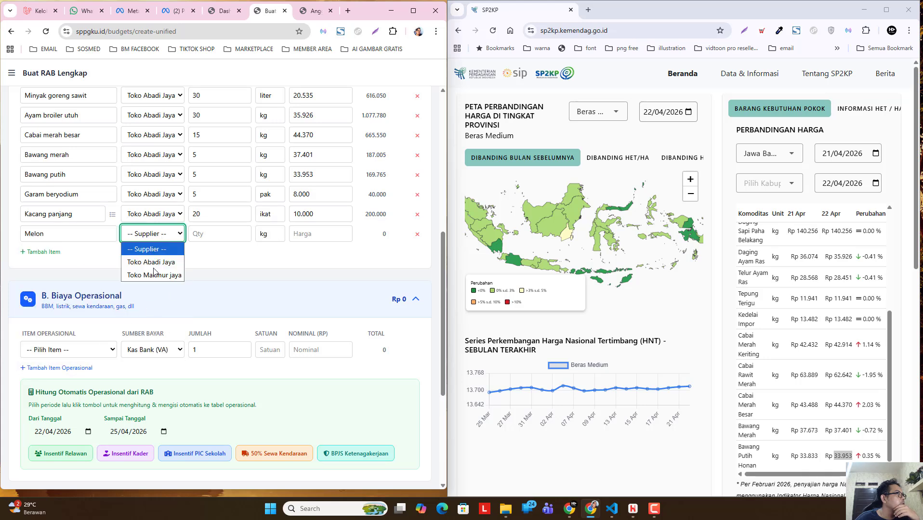
{"action": "left_click", "coordinate": [144, 262]}
{"action": "left_click", "coordinate": [209, 235]}
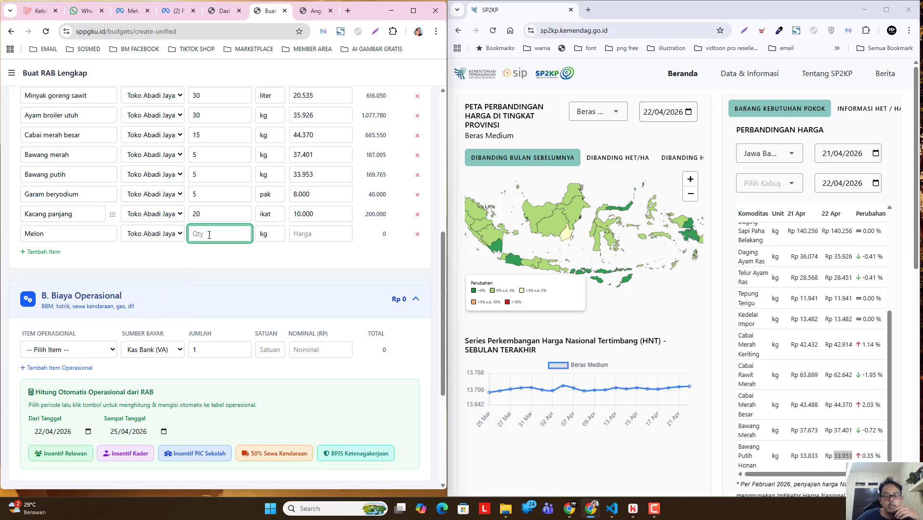
{"action": "type", "text": "300"}
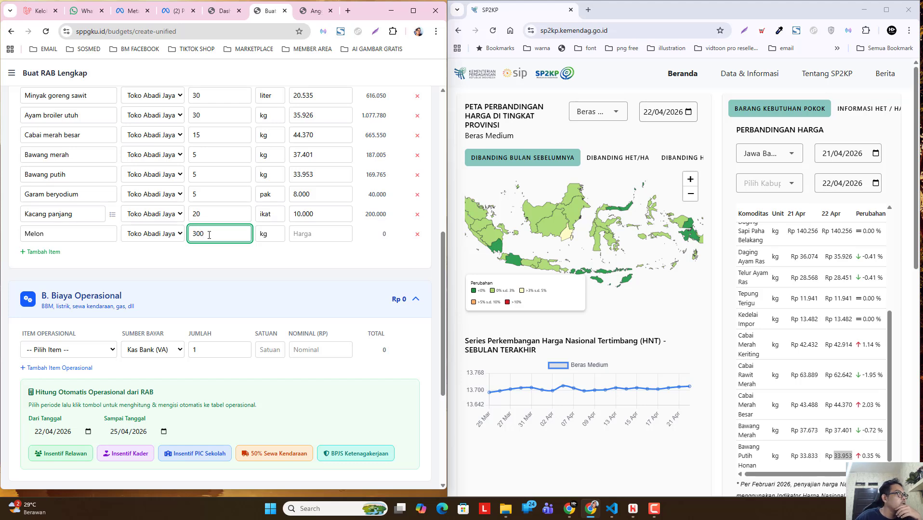
{"action": "left_click", "coordinate": [320, 236]}
{"action": "scroll", "coordinate": [331, 299], "scroll_direction": "up", "scroll_amount": 1}
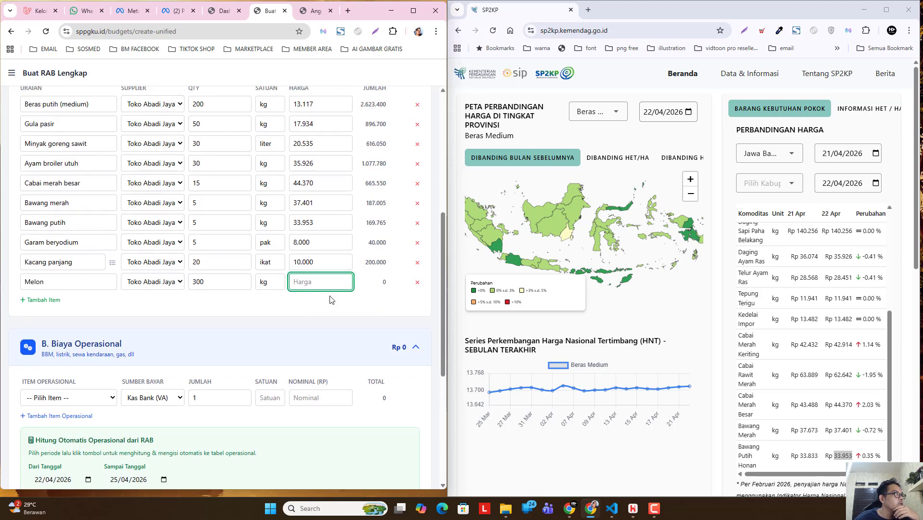
{"action": "type", "text": "15"}
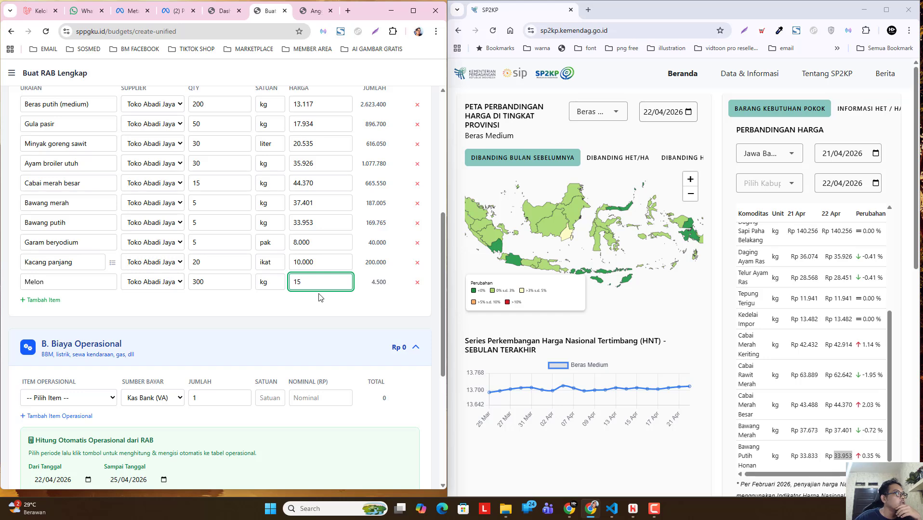
{"action": "type", "text": ".000"}
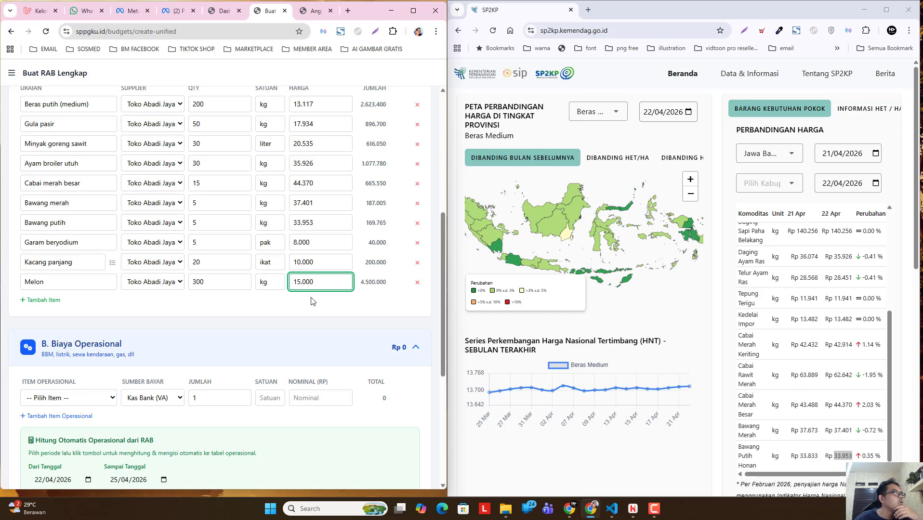
Step: Reduce the Melon item's quantity to 200 in the food materials list
{"action": "scroll", "coordinate": [311, 300], "scroll_direction": "up", "scroll_amount": 3}
{"action": "scroll", "coordinate": [329, 325], "scroll_direction": "down", "scroll_amount": 2}
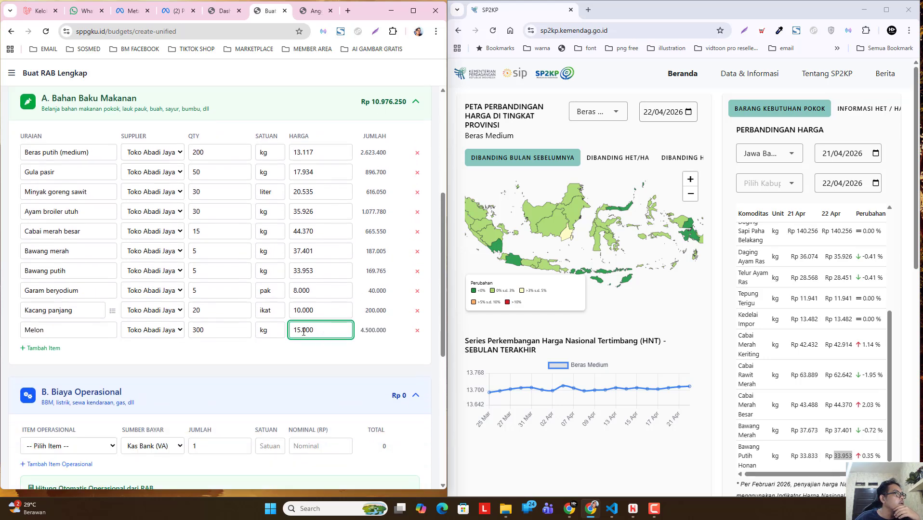
{"action": "double_click", "coordinate": [236, 336]}
{"action": "type", "text": "200"}
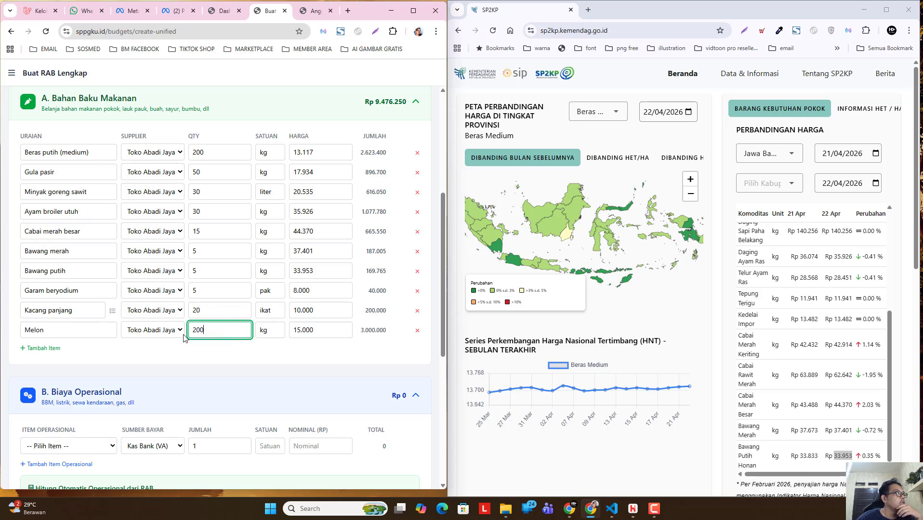
{"action": "left_click", "coordinate": [287, 354]}
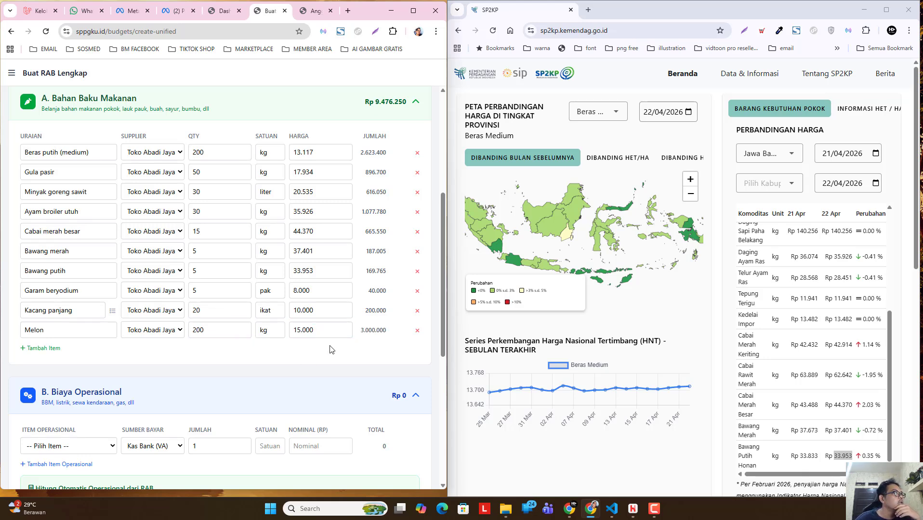
Step: Check the 22 April 2026 RAB amount on the ABM page and set the Melon quantity in the budget plan to 150
{"action": "scroll", "coordinate": [352, 270], "scroll_direction": "up", "scroll_amount": 2}
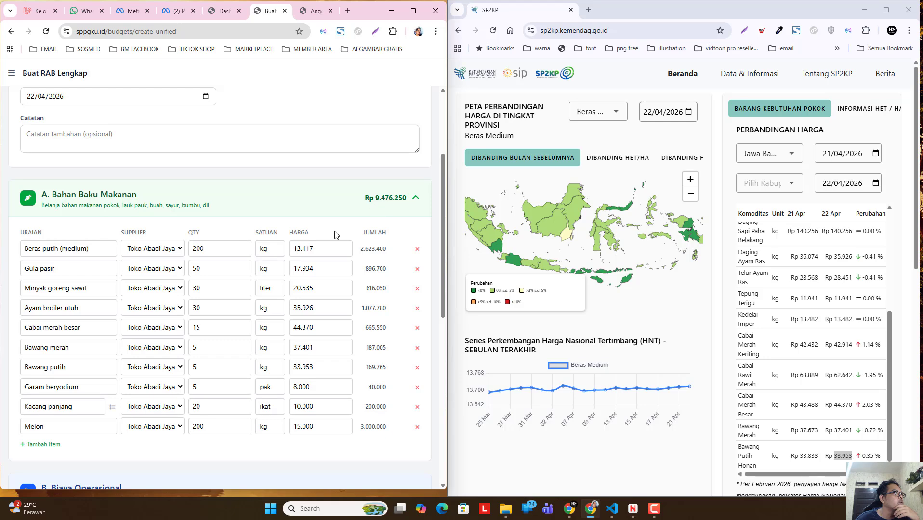
{"action": "scroll", "coordinate": [321, 242], "scroll_direction": "up", "scroll_amount": 1}
{"action": "left_click", "coordinate": [307, 11]}
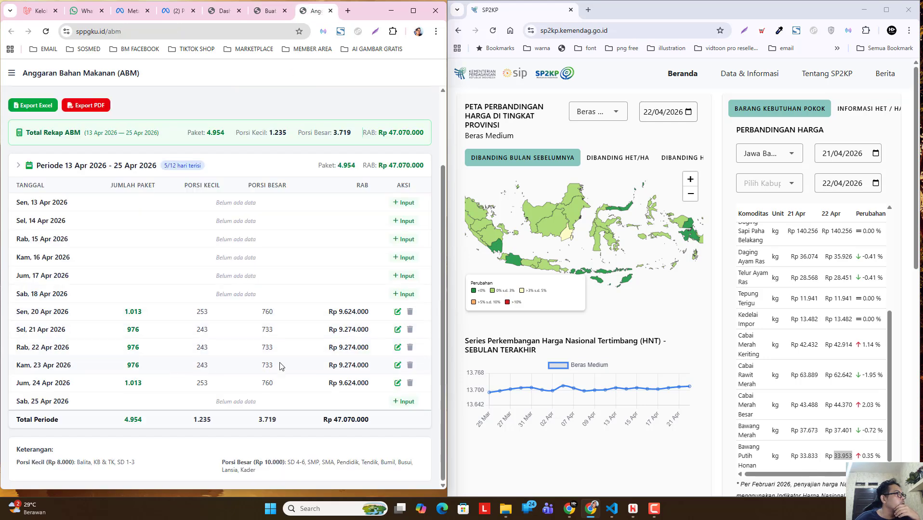
{"action": "left_click", "coordinate": [266, 9]}
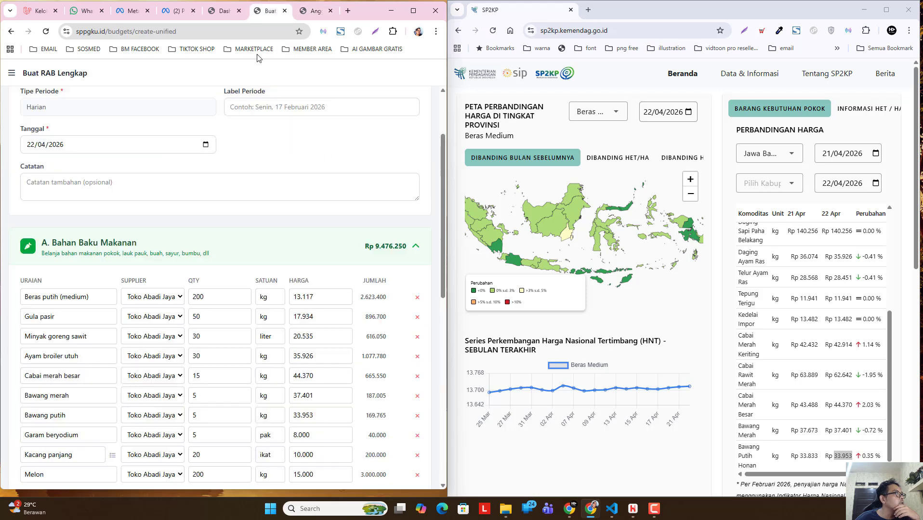
{"action": "scroll", "coordinate": [213, 330], "scroll_direction": "down", "scroll_amount": 3}
{"action": "double_click", "coordinate": [213, 329]}
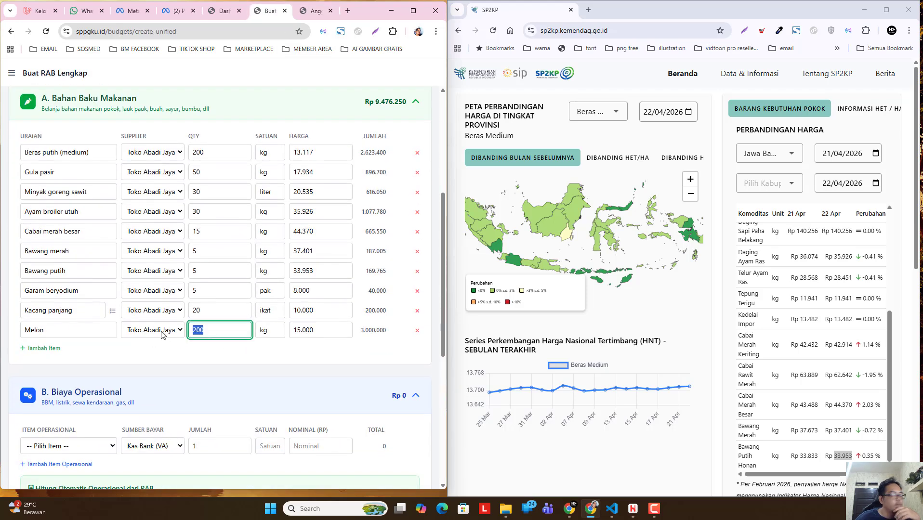
{"action": "type", "text": "150"}
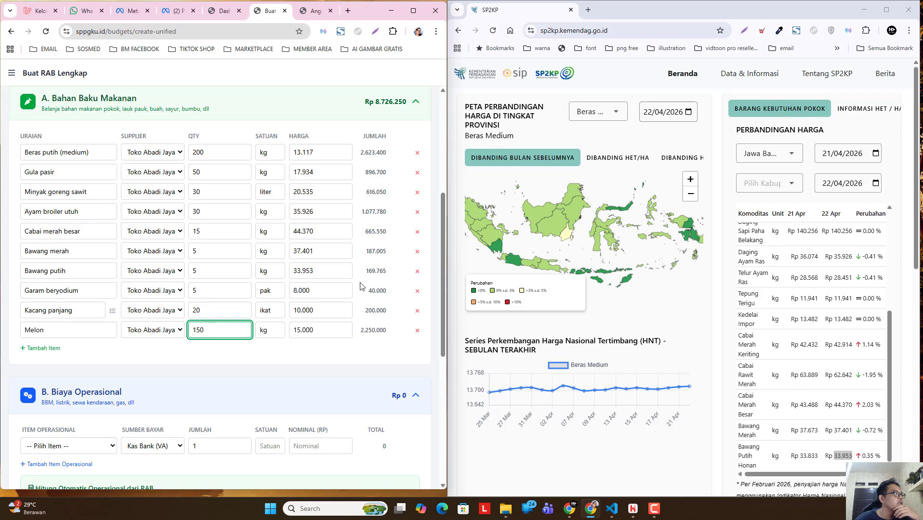
{"action": "left_click", "coordinate": [318, 373]}
{"action": "scroll", "coordinate": [318, 373], "scroll_direction": "up", "scroll_amount": 2}
{"action": "scroll", "coordinate": [309, 289], "scroll_direction": "down", "scroll_amount": 2}
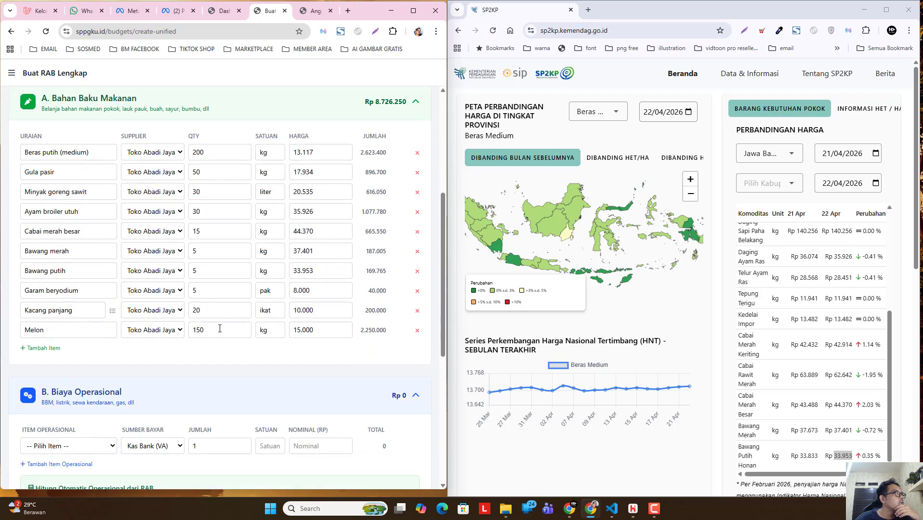
Step: Raise the Melon item's quantity to 170
{"action": "left_click_drag", "start_coordinate": [204, 330], "coordinate": [197, 331]}
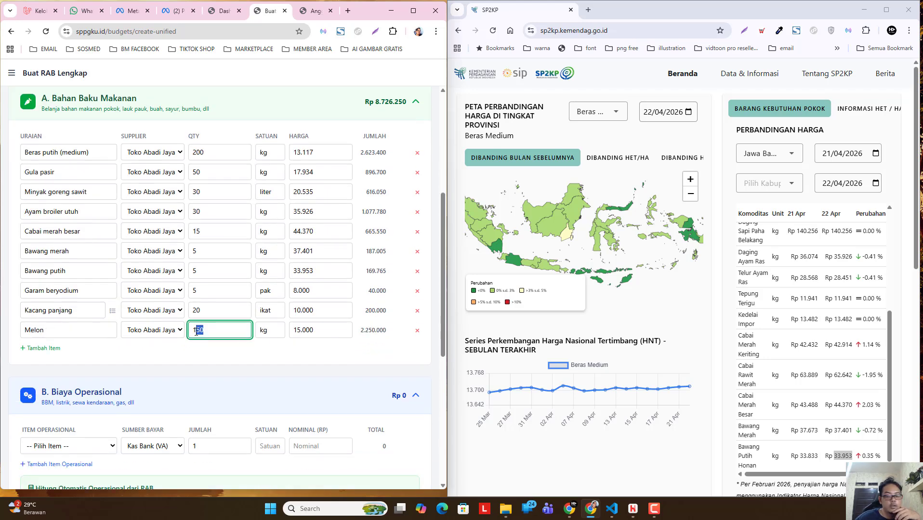
{"action": "type", "text": "70"}
{"action": "left_click", "coordinate": [258, 354]}
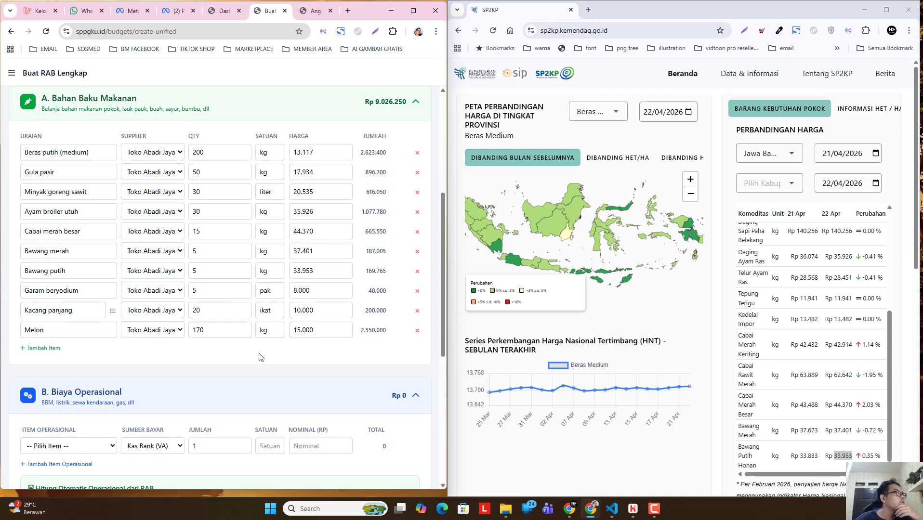
Step: Set the Melon item's quantity to 180 to bring the food total closer to the ABM budget
{"action": "scroll", "coordinate": [319, 313], "scroll_direction": "up", "scroll_amount": 1}
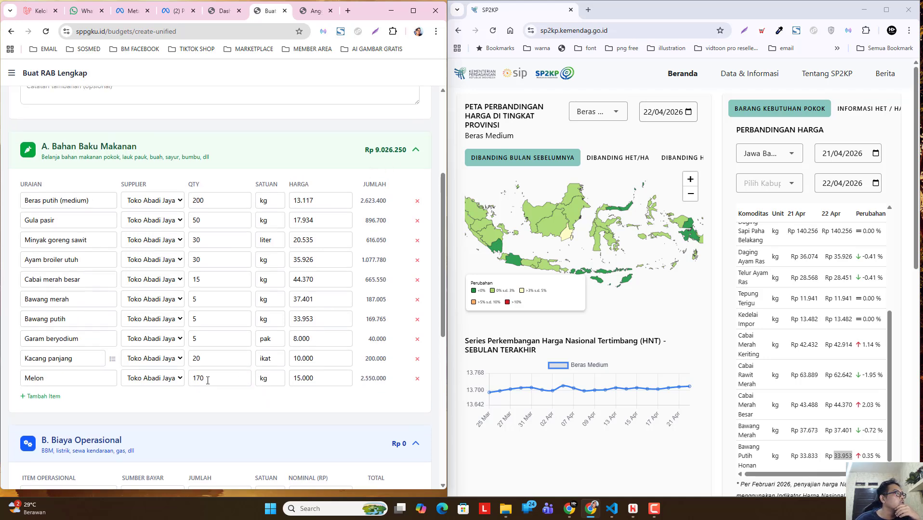
{"action": "left_click_drag", "start_coordinate": [208, 380], "coordinate": [201, 380]}
{"action": "type", "text": "80"}
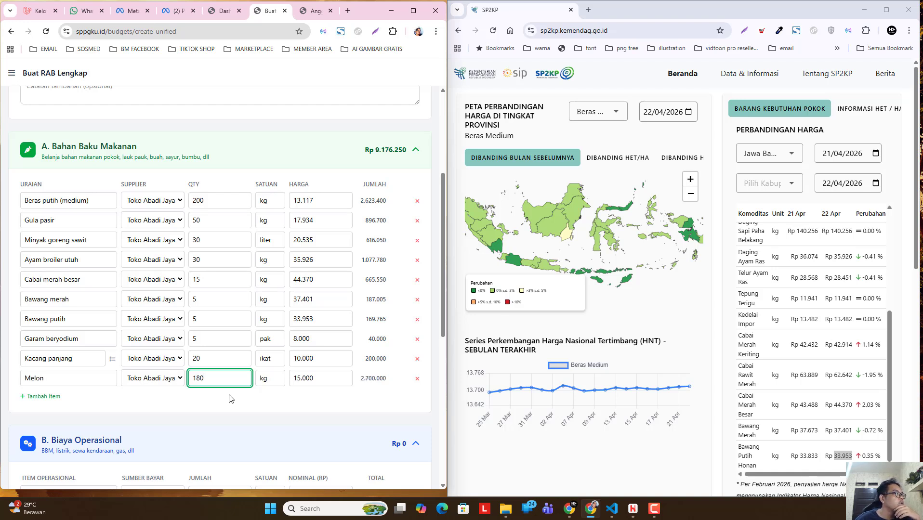
{"action": "left_click", "coordinate": [249, 411]}
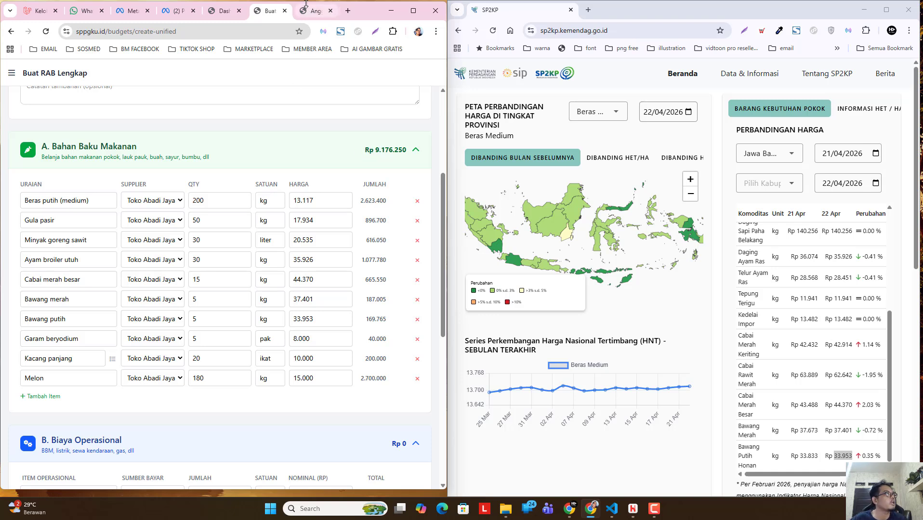
Step: Choose BBM as the first item under Biaya Operasional and set its nominal to 400.000
{"action": "scroll", "coordinate": [317, 107], "scroll_direction": "up", "scroll_amount": 1}
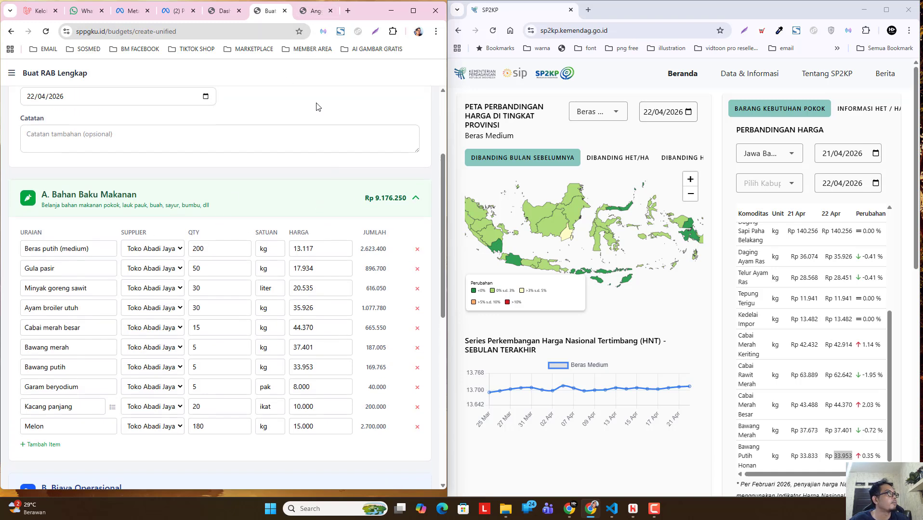
{"action": "scroll", "coordinate": [346, 243], "scroll_direction": "down", "scroll_amount": 1}
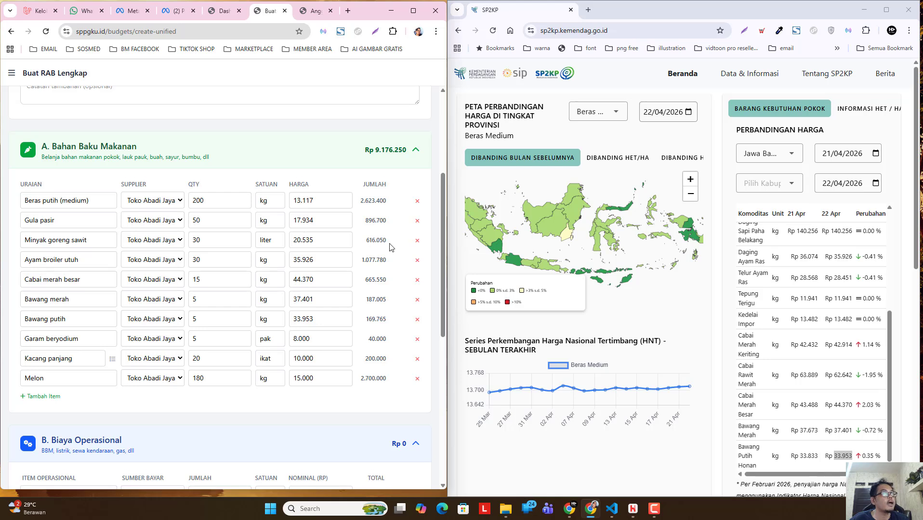
{"action": "scroll", "coordinate": [145, 226], "scroll_direction": "down", "scroll_amount": 1}
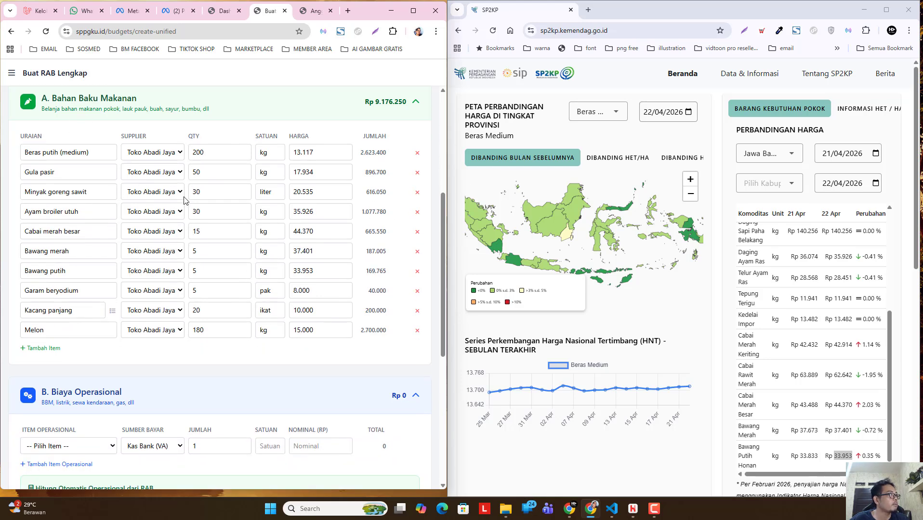
{"action": "scroll", "coordinate": [181, 200], "scroll_direction": "up", "scroll_amount": 1}
{"action": "scroll", "coordinate": [289, 178], "scroll_direction": "down", "scroll_amount": 2}
{"action": "scroll", "coordinate": [289, 178], "scroll_direction": "down", "scroll_amount": 3}
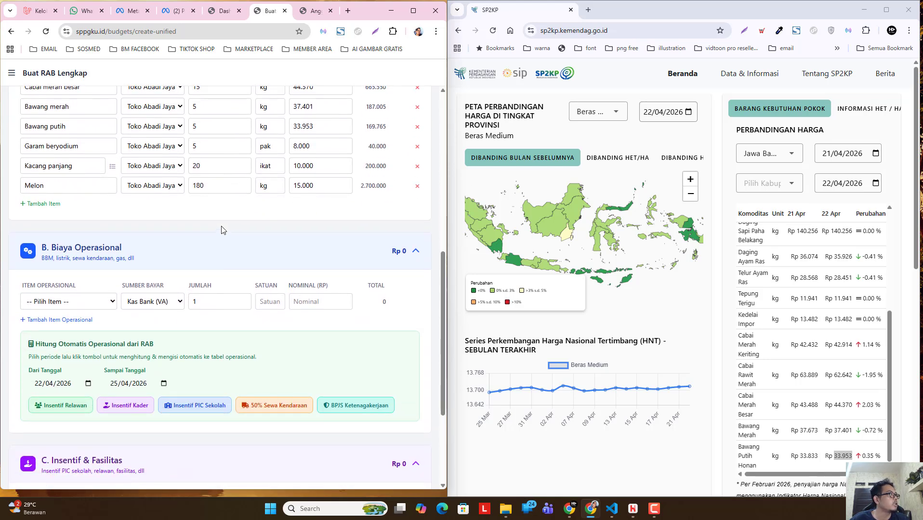
{"action": "left_click", "coordinate": [110, 254]}
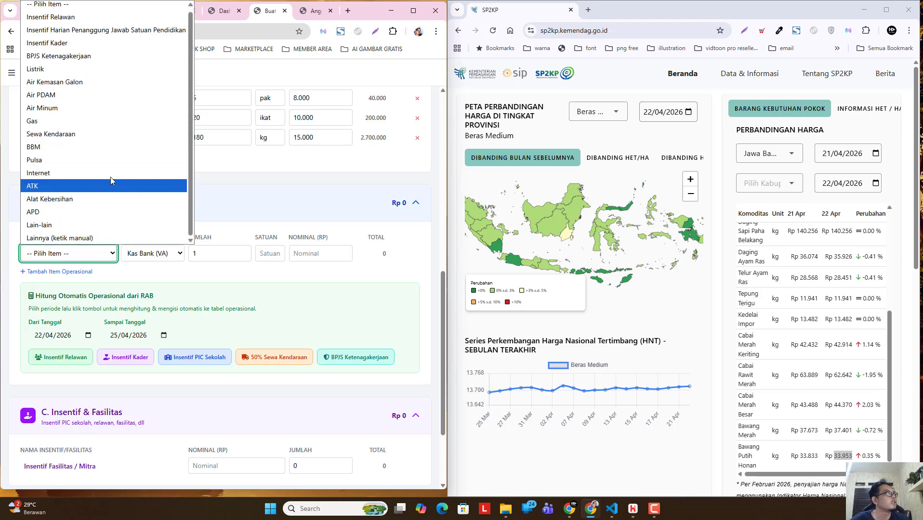
{"action": "left_click", "coordinate": [105, 147]}
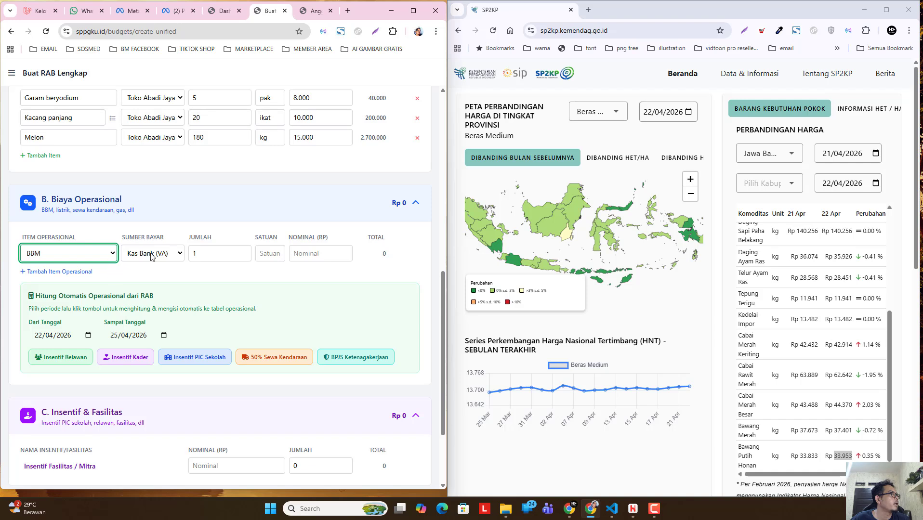
{"action": "left_click", "coordinate": [207, 251]}
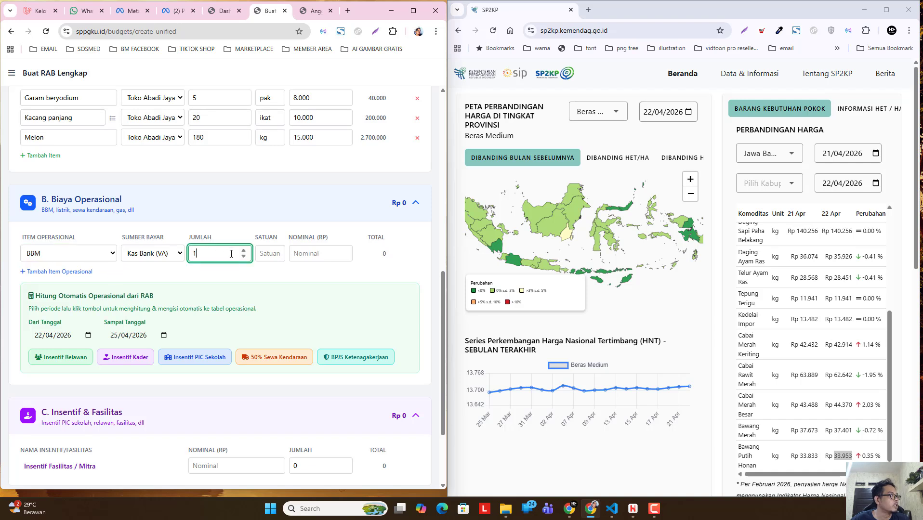
{"action": "left_click", "coordinate": [312, 254]}
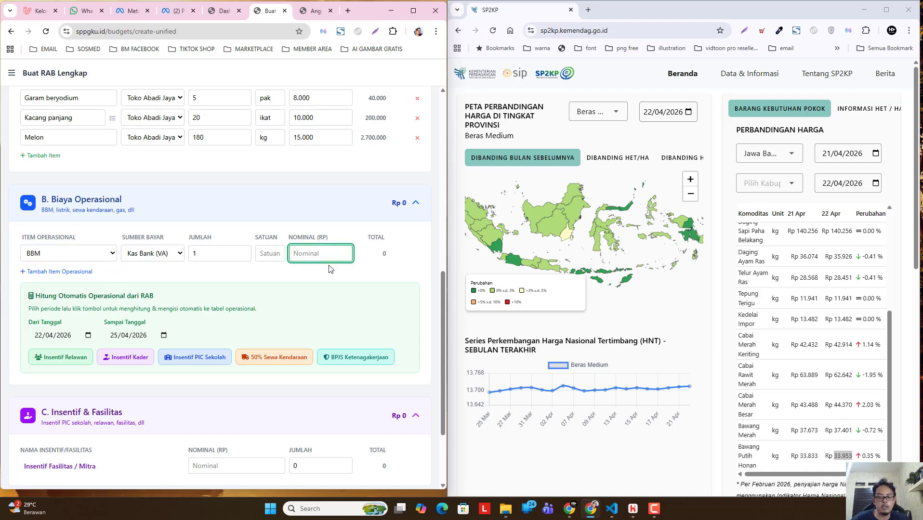
{"action": "type", "text": "400.000"}
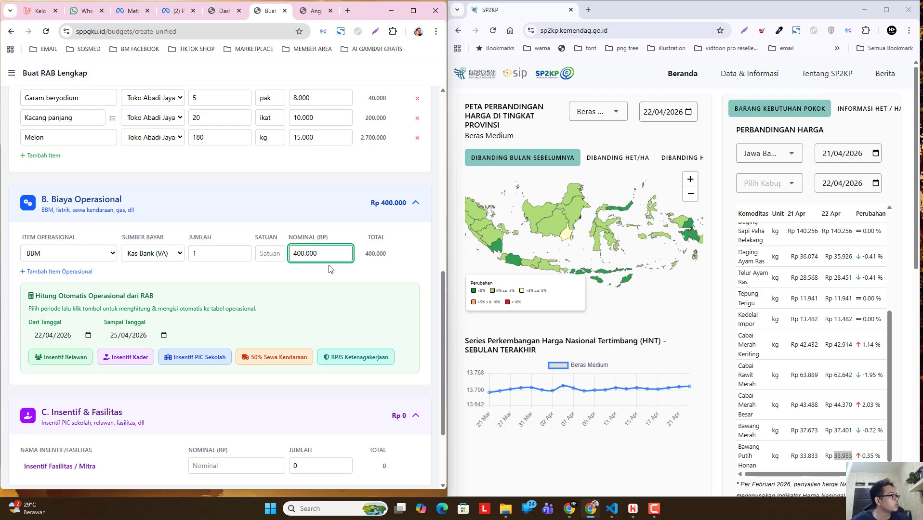
Step: Set the BBM operational item's quantity to 20 and its nominal to 10.000
{"action": "double_click", "coordinate": [194, 257]}
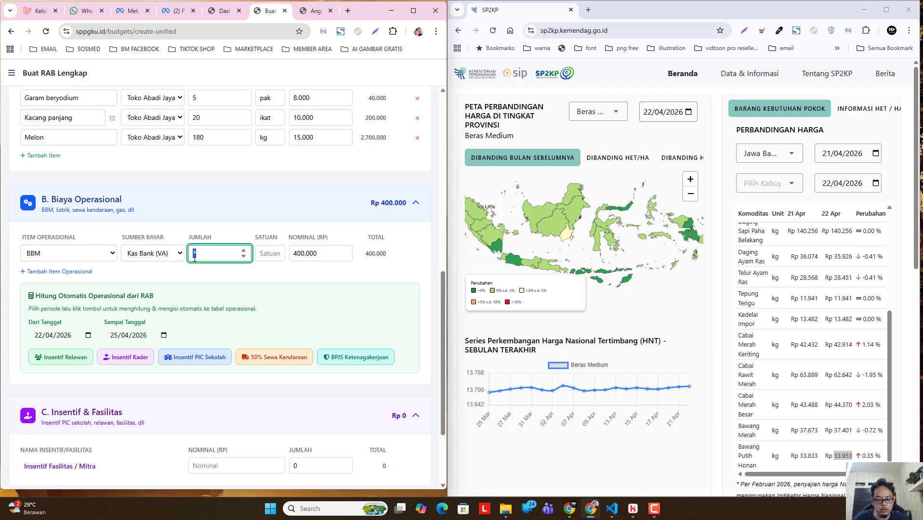
{"action": "type", "text": "20"}
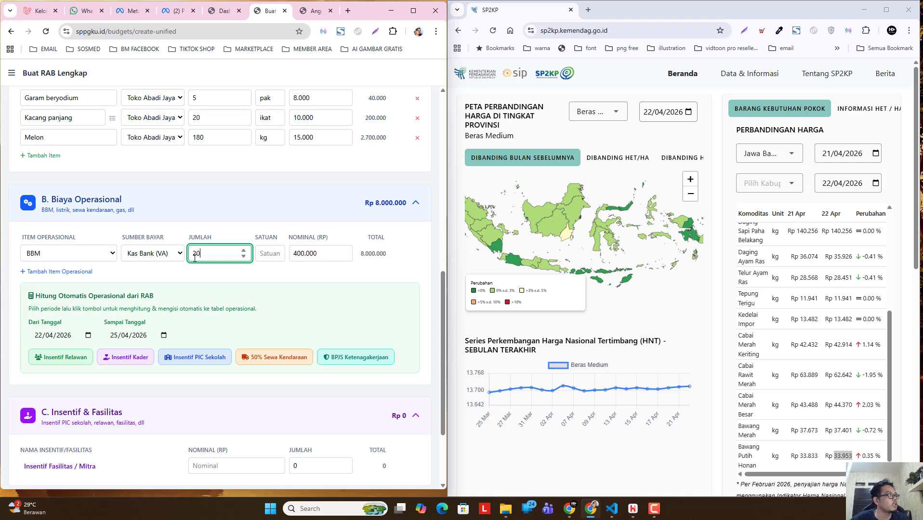
{"action": "left_click", "coordinate": [306, 253]}
{"action": "double_click", "coordinate": [312, 255]}
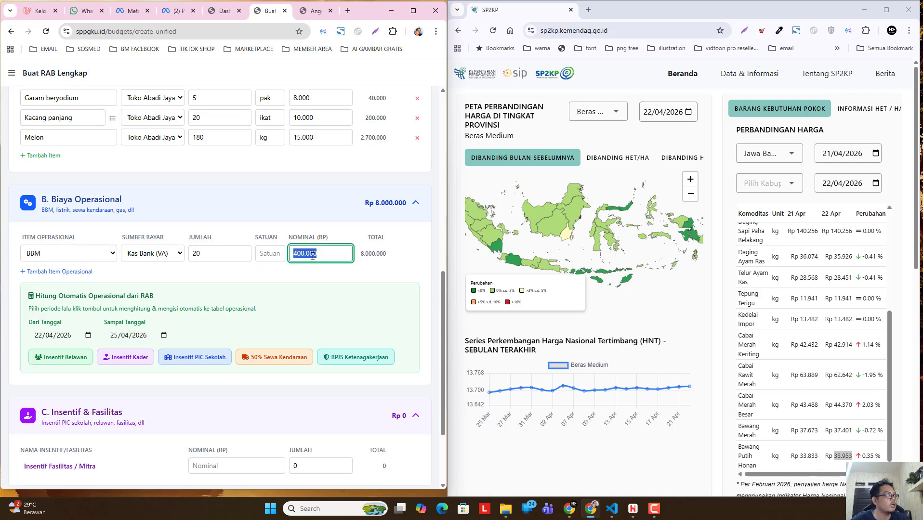
{"action": "type", "text": "10.000"}
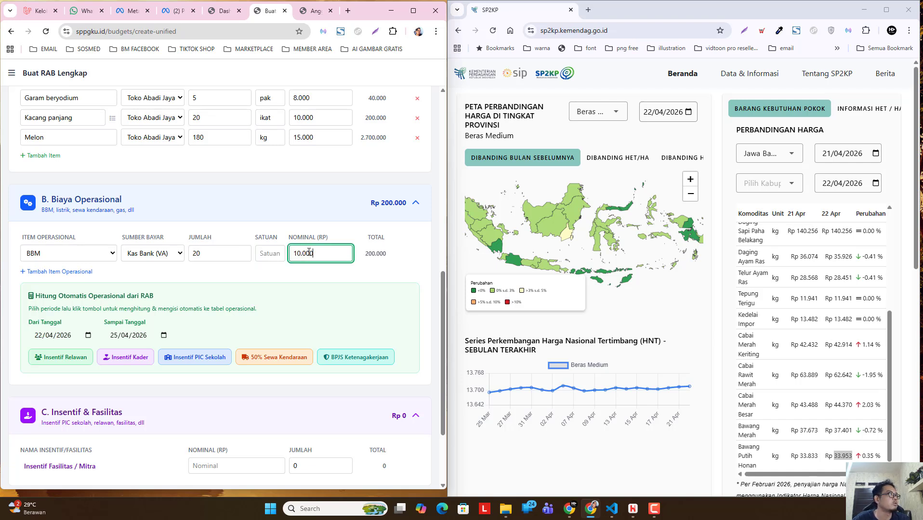
Step: Raise the BBM operational item's quantity to 40
{"action": "left_click", "coordinate": [190, 259]}
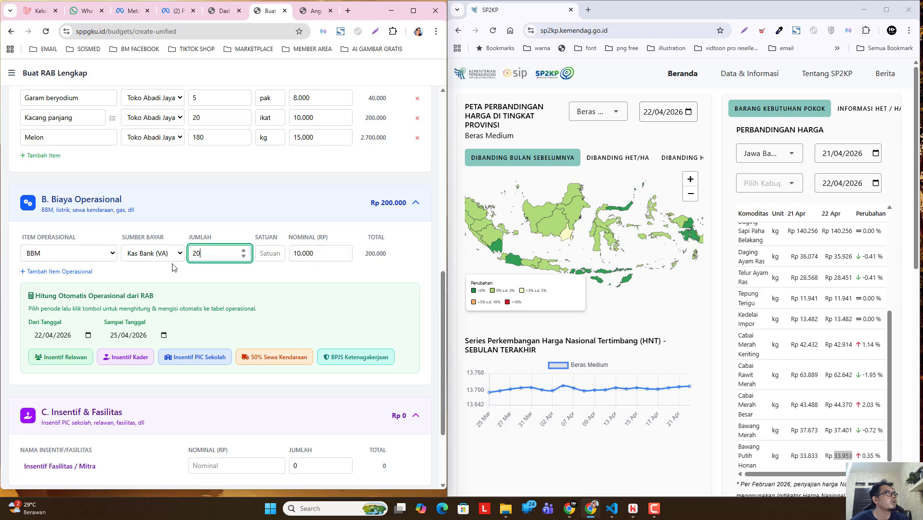
{"action": "double_click", "coordinate": [190, 259]}
{"action": "type", "text": "40"}
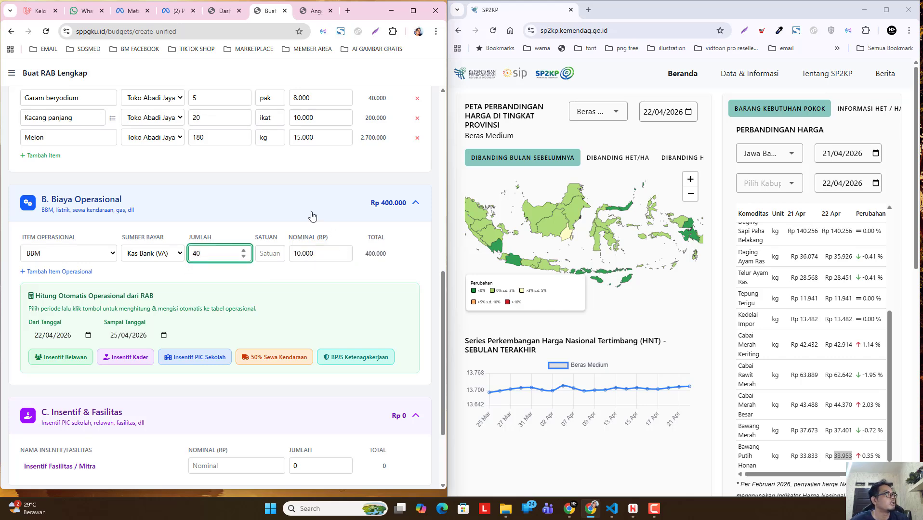
{"action": "left_click", "coordinate": [291, 209]}
{"action": "left_click", "coordinate": [232, 262]}
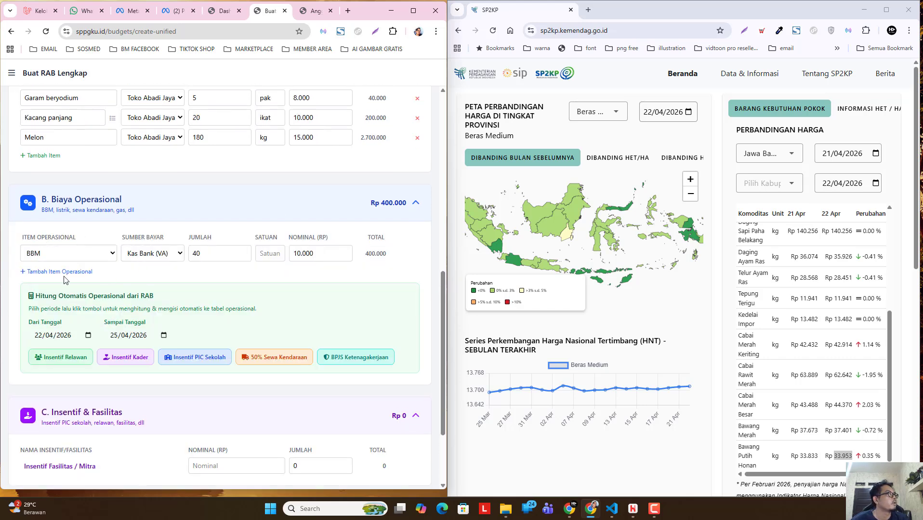
{"action": "left_click", "coordinate": [96, 260]}
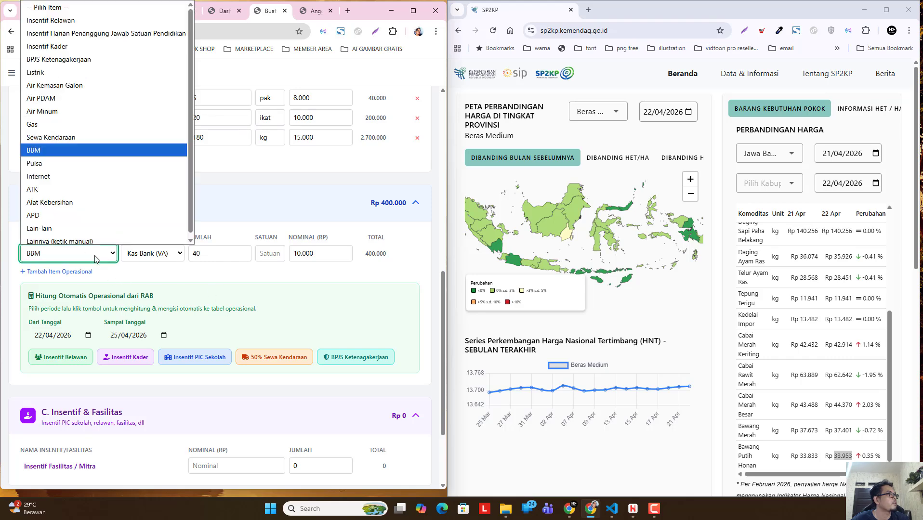
{"action": "left_click", "coordinate": [226, 200]}
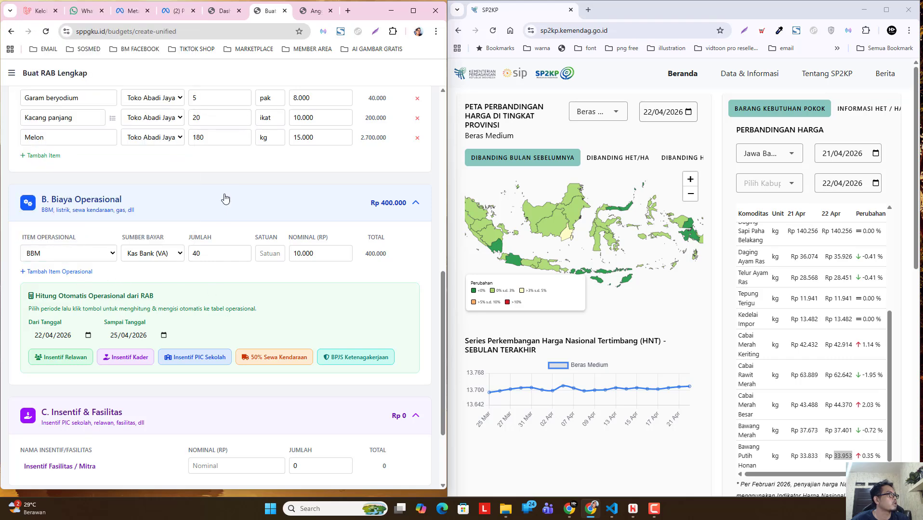
{"action": "left_click", "coordinate": [156, 258]}
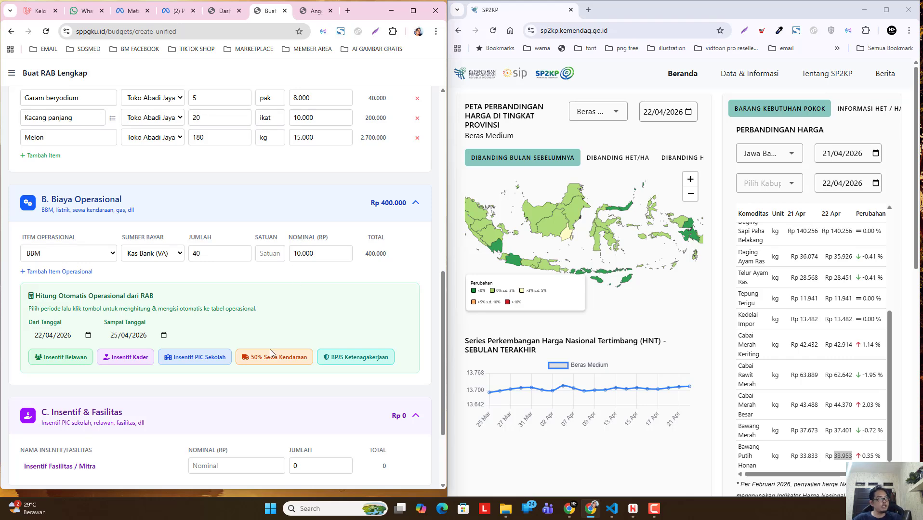
Step: Review the draft budget plan's sections and compare its food materials with the daily budgets on the ABM page
{"action": "scroll", "coordinate": [136, 264], "scroll_direction": "up", "scroll_amount": 10}
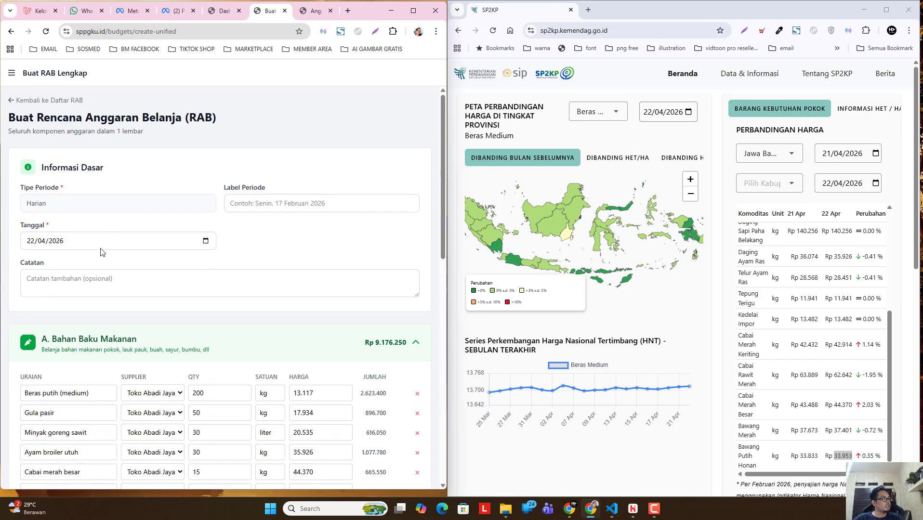
{"action": "scroll", "coordinate": [249, 293], "scroll_direction": "down", "scroll_amount": 1}
{"action": "scroll", "coordinate": [249, 293], "scroll_direction": "down", "scroll_amount": 15}
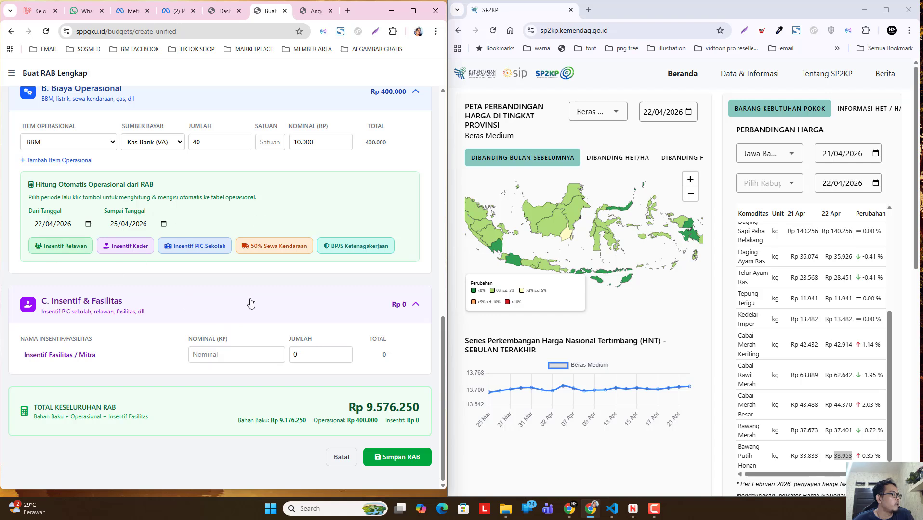
{"action": "left_click", "coordinate": [220, 361]}
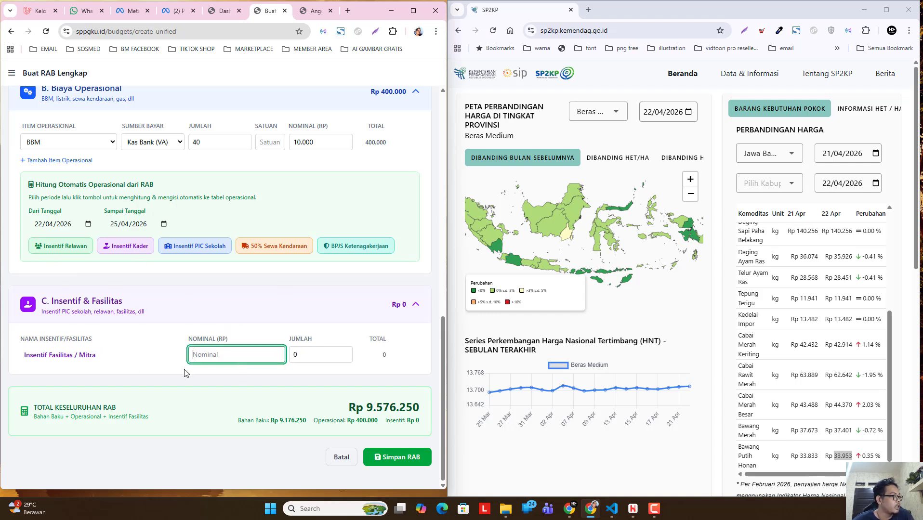
{"action": "scroll", "coordinate": [195, 370], "scroll_direction": "up", "scroll_amount": 15}
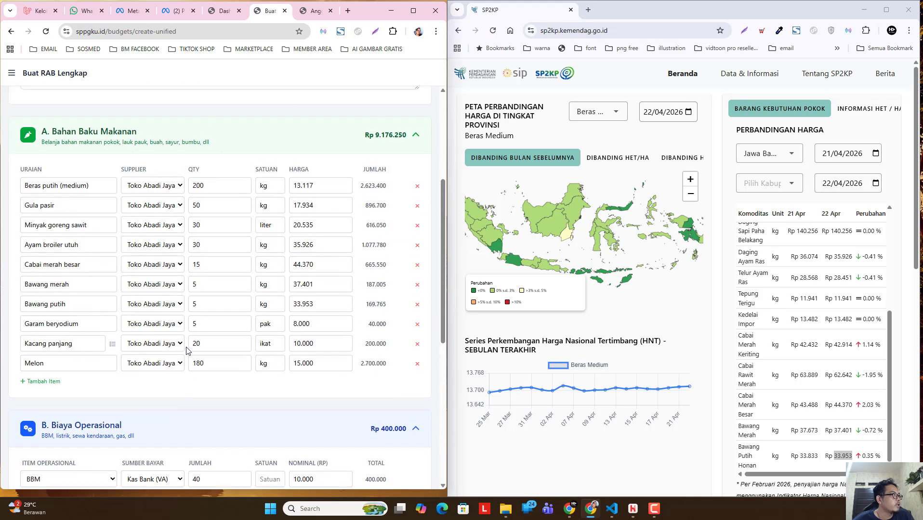
{"action": "left_click", "coordinate": [310, 11]}
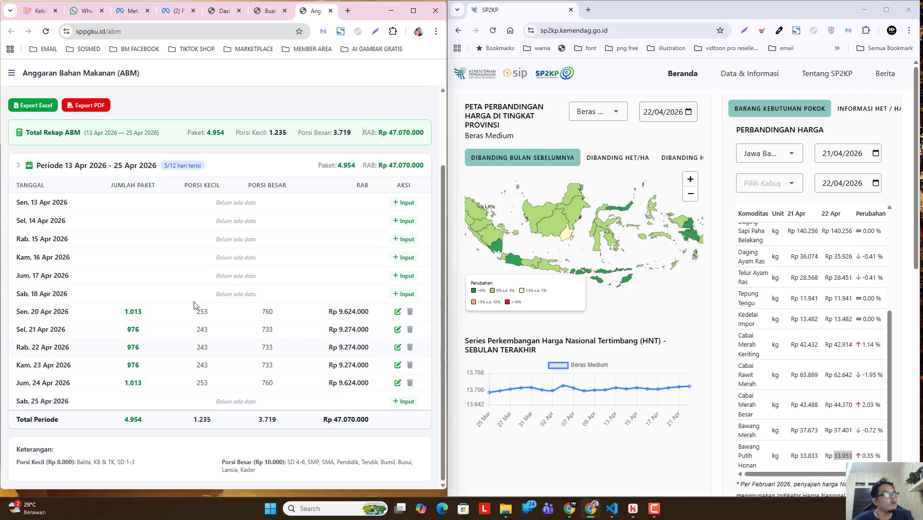
{"action": "left_click", "coordinate": [268, 11]}
Step: Set the Insentif Fasilitas / Mitra nominal to 6.000.000 and its quantity to 12
{"action": "scroll", "coordinate": [265, 311], "scroll_direction": "down", "scroll_amount": 10}
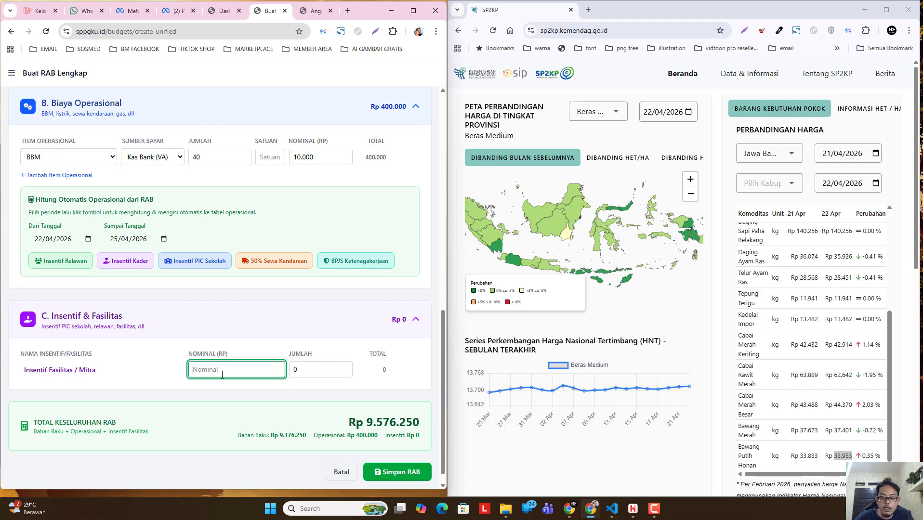
{"action": "type", "text": "60.000.00"}
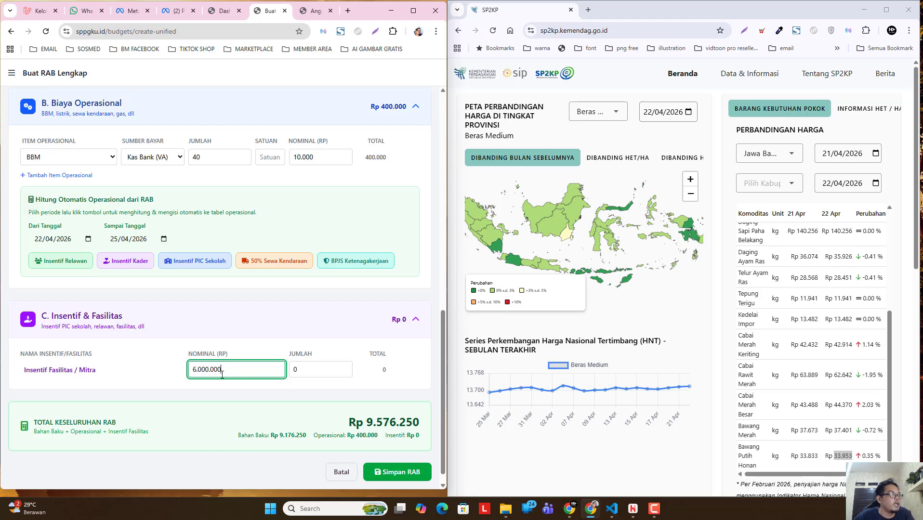
{"action": "key", "text": "Tab"}
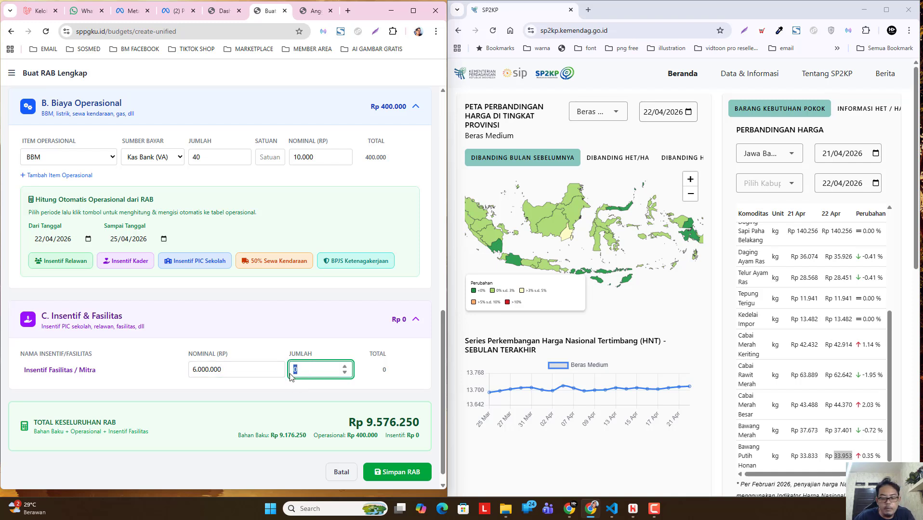
{"action": "type", "text": "12"}
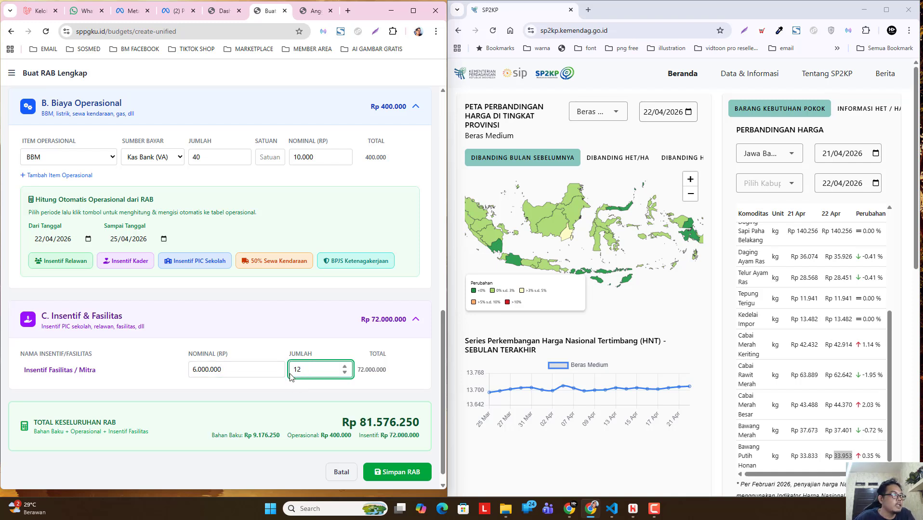
{"action": "left_click", "coordinate": [251, 331]}
{"action": "left_click", "coordinate": [339, 356]}
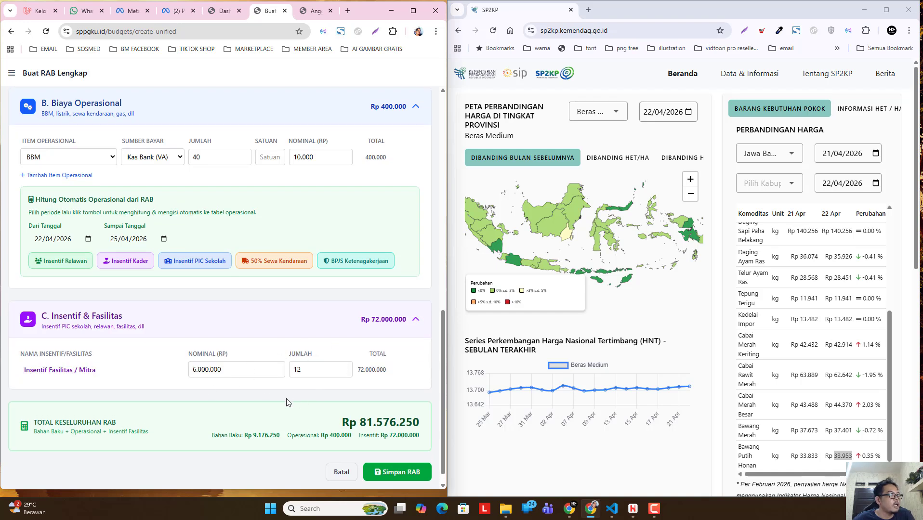
Step: Change the Insentif Fasilitas / Mitra quantity to 1
{"action": "left_click", "coordinate": [232, 370]}
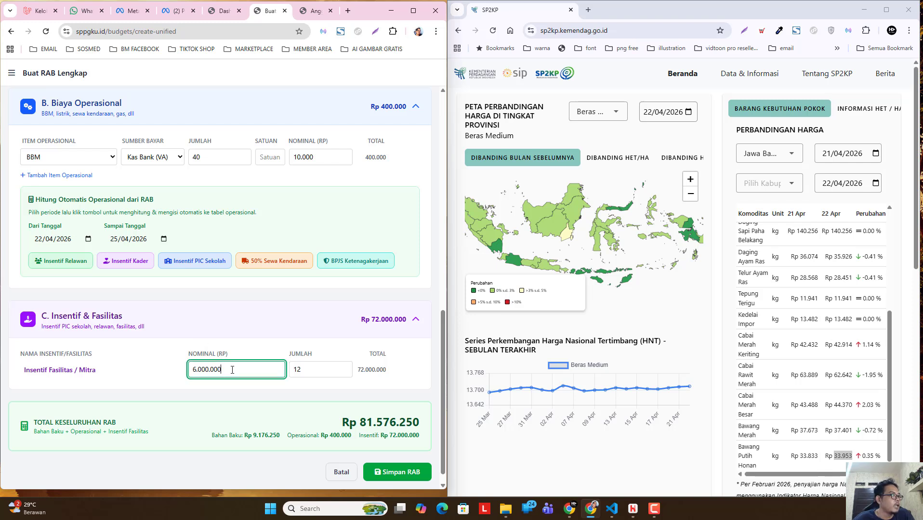
{"action": "left_click_drag", "start_coordinate": [316, 375], "coordinate": [291, 377]}
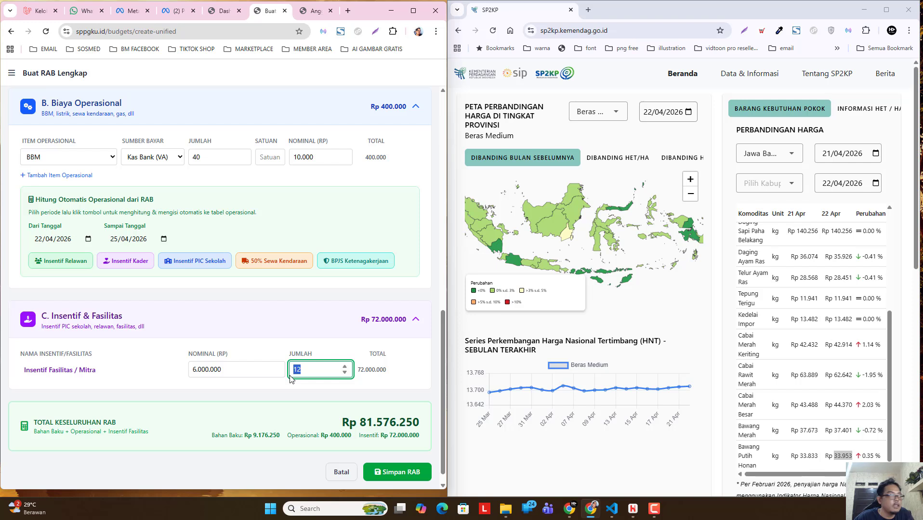
{"action": "type", "text": "1"}
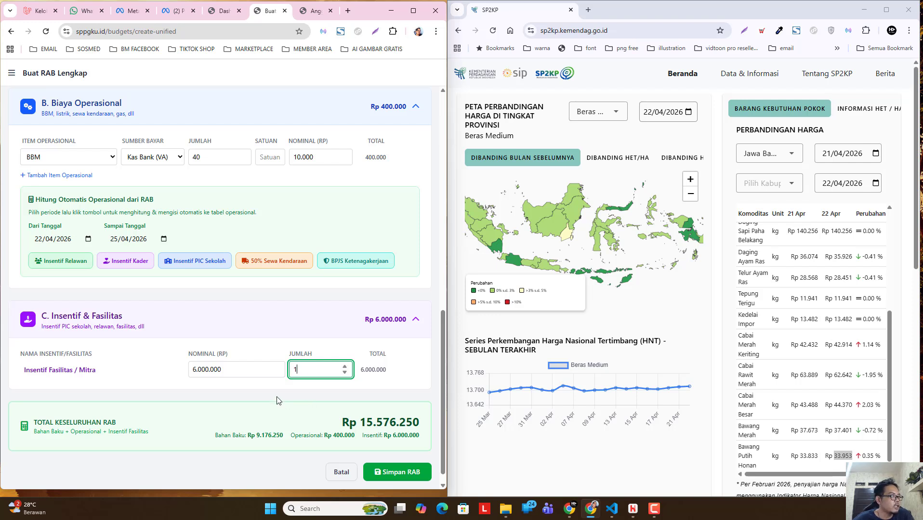
Step: Review the completed budget plan from start to end and save it as a RAB
{"action": "scroll", "coordinate": [228, 367], "scroll_direction": "down", "scroll_amount": 1}
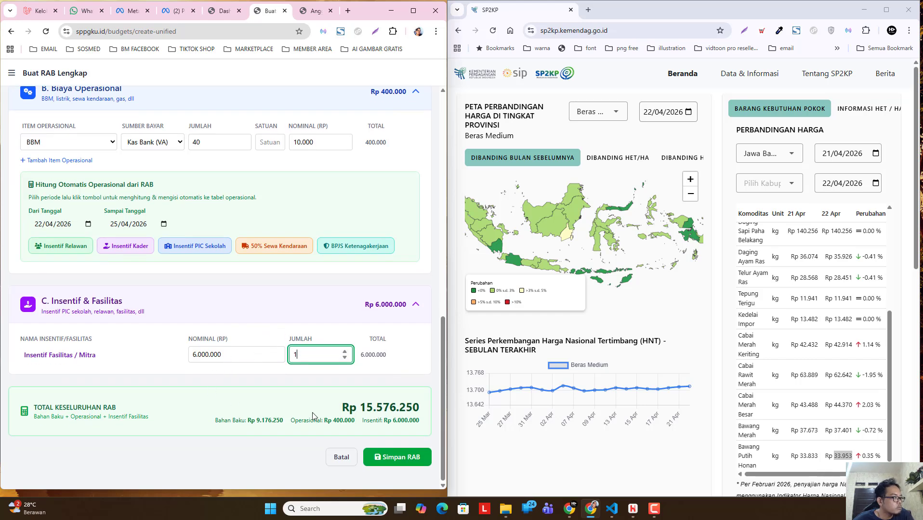
{"action": "scroll", "coordinate": [252, 323], "scroll_direction": "up", "scroll_amount": 7}
{"action": "scroll", "coordinate": [252, 318], "scroll_direction": "up", "scroll_amount": 4}
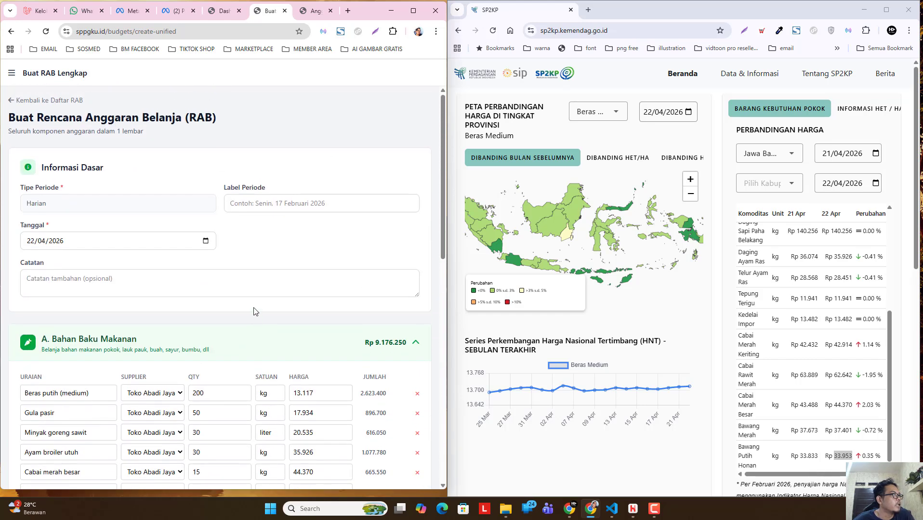
{"action": "scroll", "coordinate": [177, 255], "scroll_direction": "down", "scroll_amount": 3}
{"action": "scroll", "coordinate": [239, 289], "scroll_direction": "down", "scroll_amount": 8}
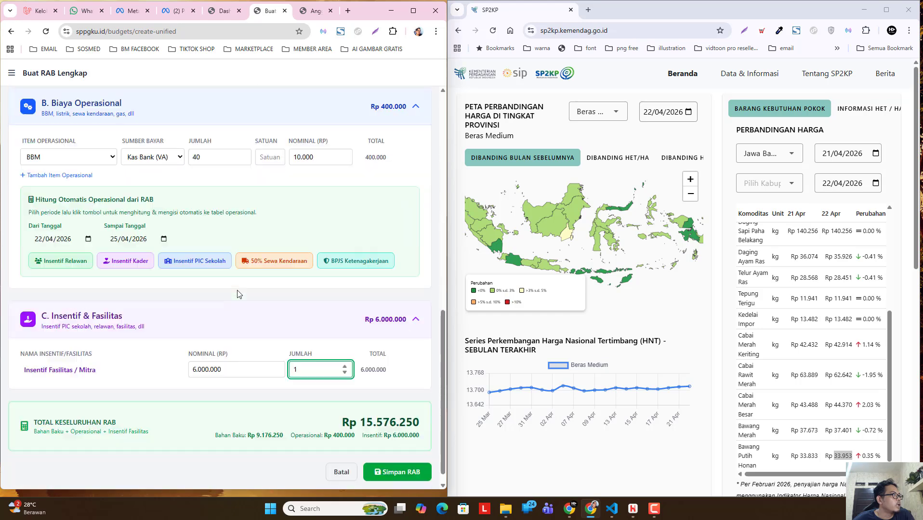
{"action": "left_click", "coordinate": [407, 458]}
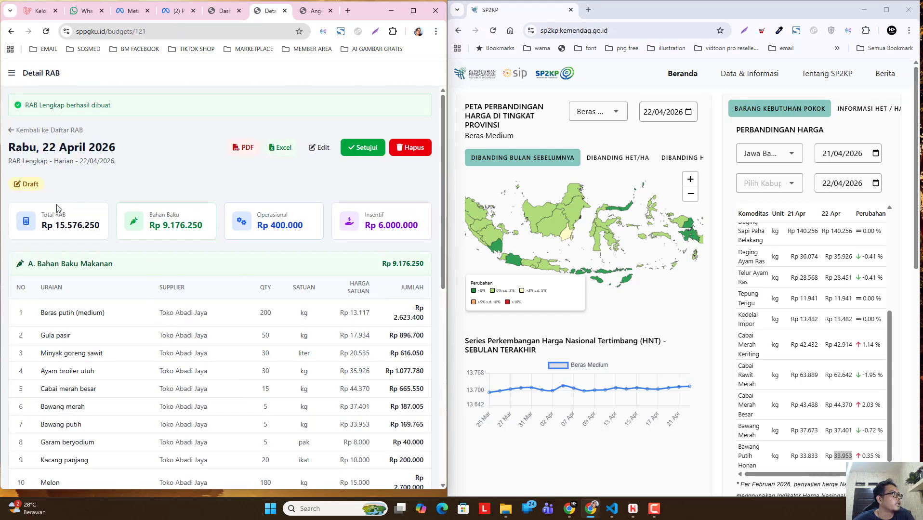
Step: Maximize the browser window, export the saved 22 April 2026 RAB as a PDF and open the downloaded file
{"action": "left_click", "coordinate": [413, 10]}
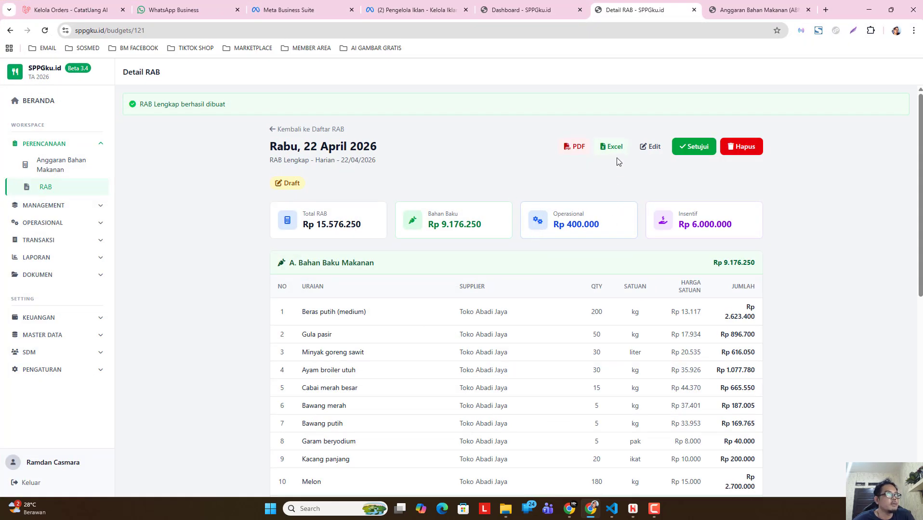
{"action": "left_click", "coordinate": [574, 149]}
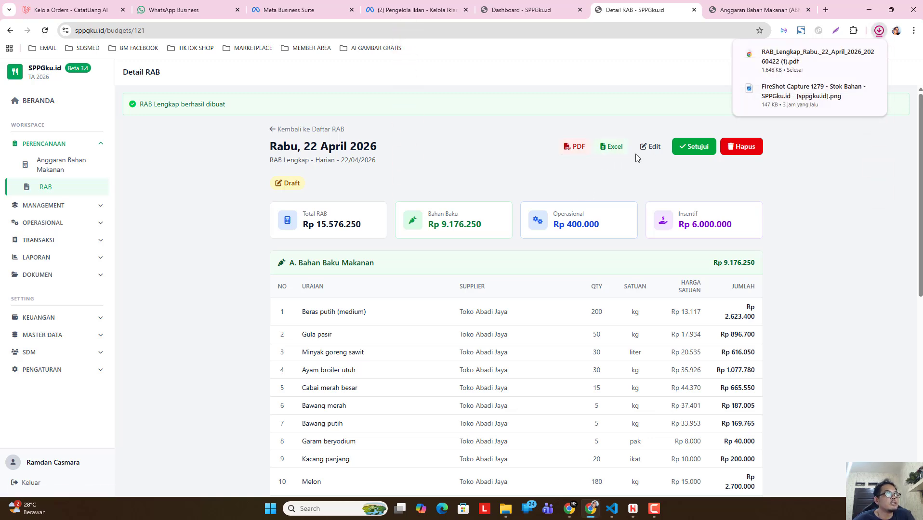
{"action": "left_click", "coordinate": [793, 68]}
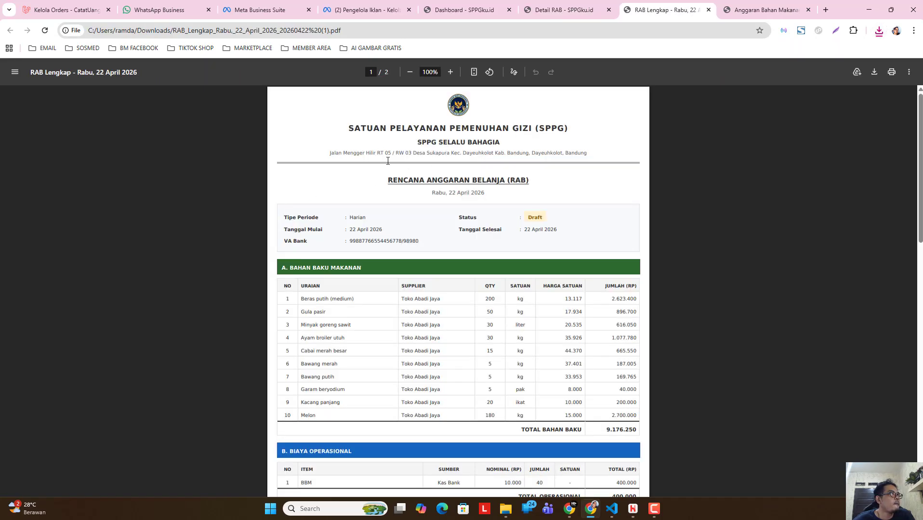
Step: Examine the exported RAB PDF's heading, cost sections, overall summary and signature block
{"action": "left_click_drag", "start_coordinate": [433, 192], "coordinate": [489, 188]}
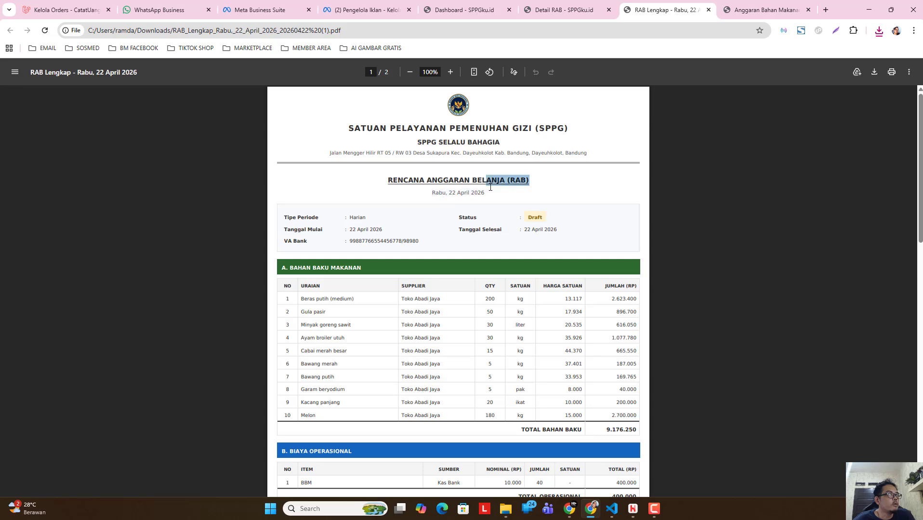
{"action": "left_click", "coordinate": [471, 194]}
{"action": "scroll", "coordinate": [473, 287], "scroll_direction": "down", "scroll_amount": 10}
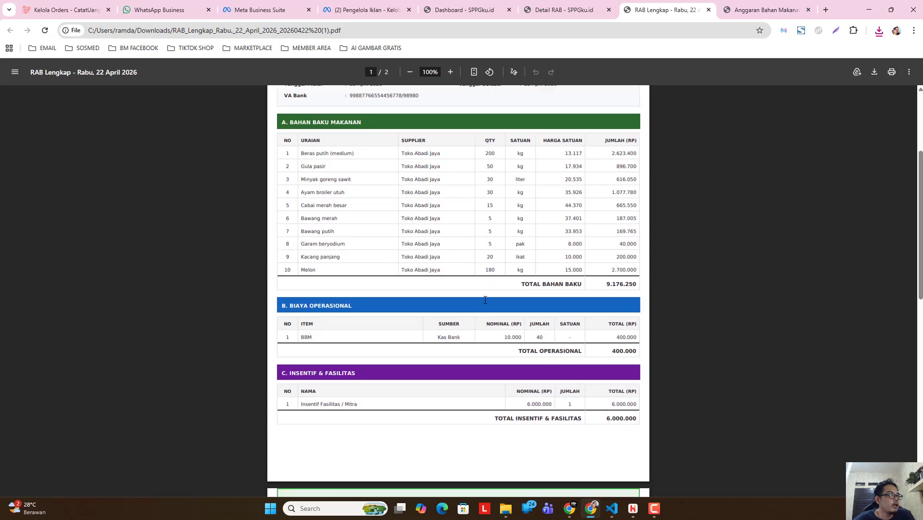
{"action": "scroll", "coordinate": [515, 346], "scroll_direction": "up", "scroll_amount": 1}
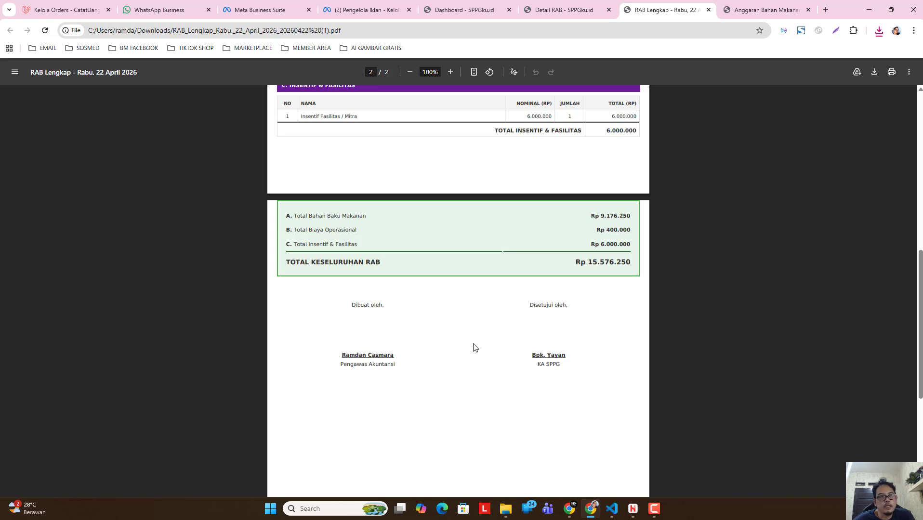
{"action": "scroll", "coordinate": [501, 343], "scroll_direction": "up", "scroll_amount": 6}
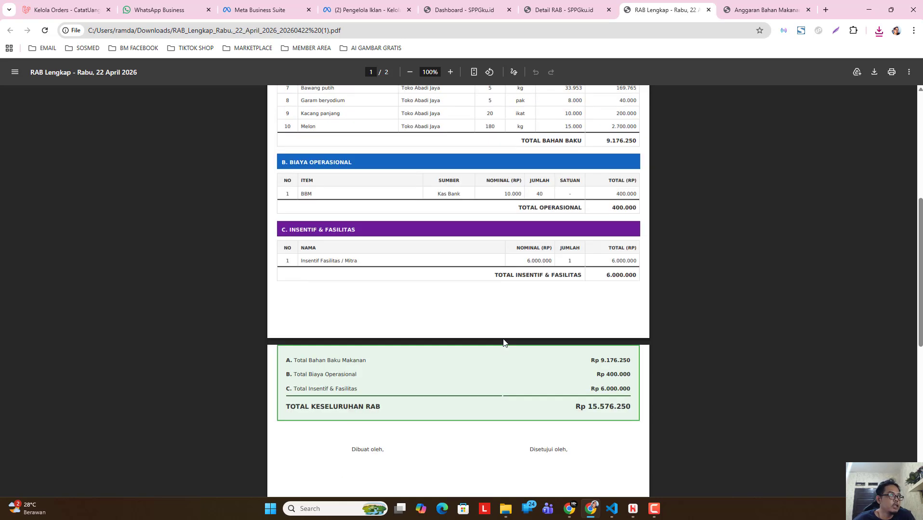
{"action": "scroll", "coordinate": [504, 342], "scroll_direction": "up", "scroll_amount": 3}
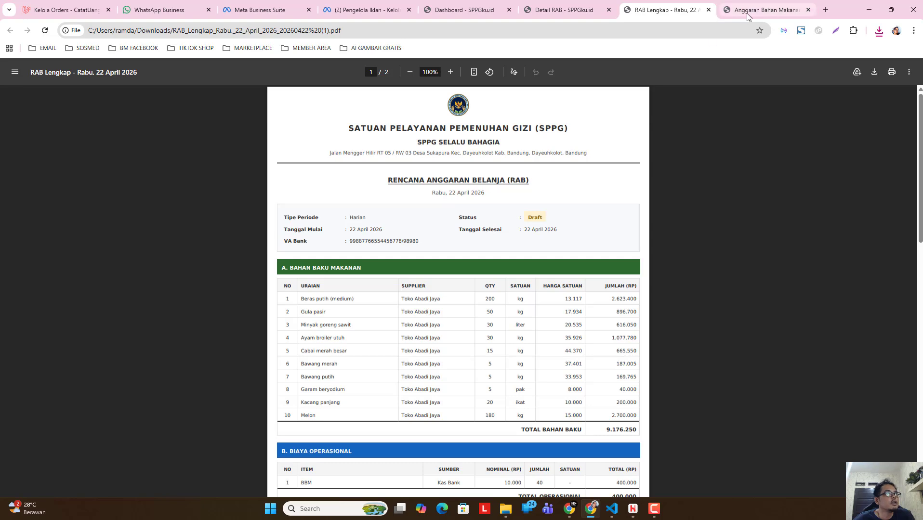
Step: Open the downloaded Excel export of the 22 April 2026 RAB with editing enabled, then examine its detail sheet and the PDF version
{"action": "left_click", "coordinate": [766, 10]}
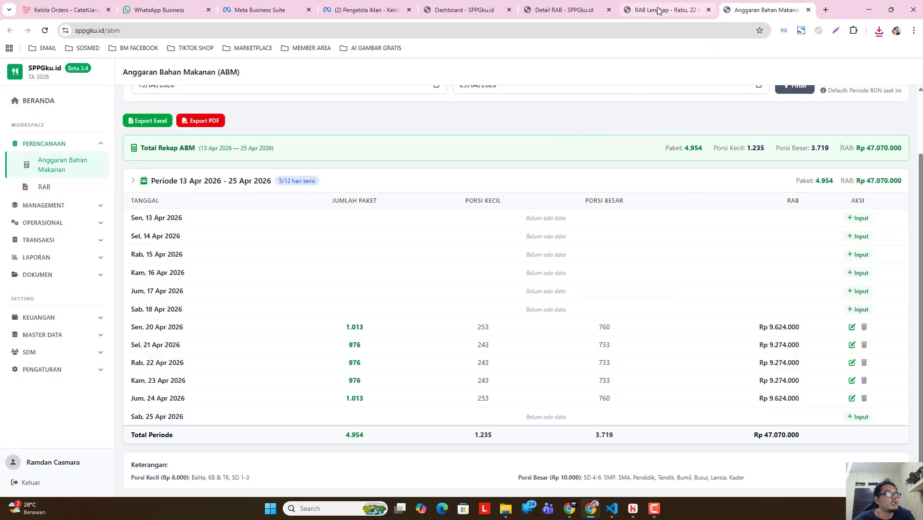
{"action": "left_click", "coordinate": [684, 10]}
{"action": "left_click", "coordinate": [878, 30]}
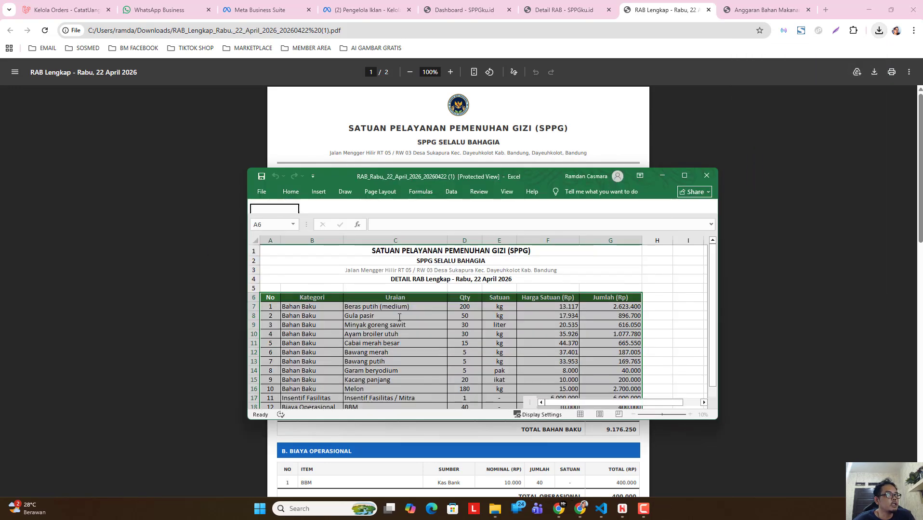
{"action": "left_click", "coordinate": [638, 206]}
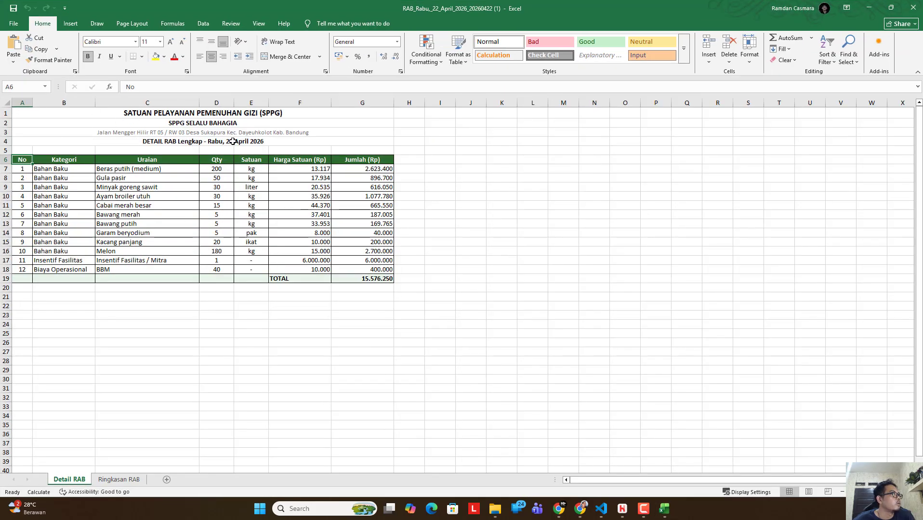
{"action": "left_click", "coordinate": [324, 313]}
{"action": "left_click", "coordinate": [365, 278]}
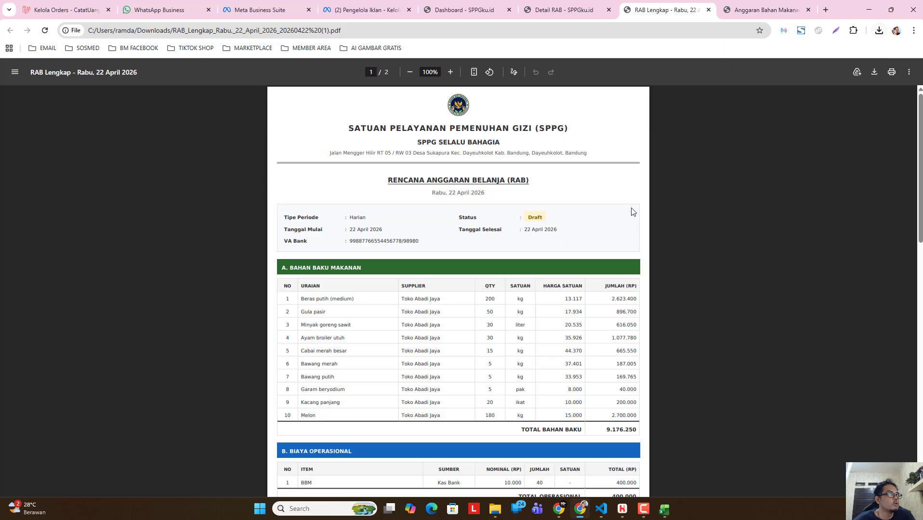
{"action": "left_click", "coordinate": [868, 8]}
{"action": "scroll", "coordinate": [546, 407], "scroll_direction": "down", "scroll_amount": 10}
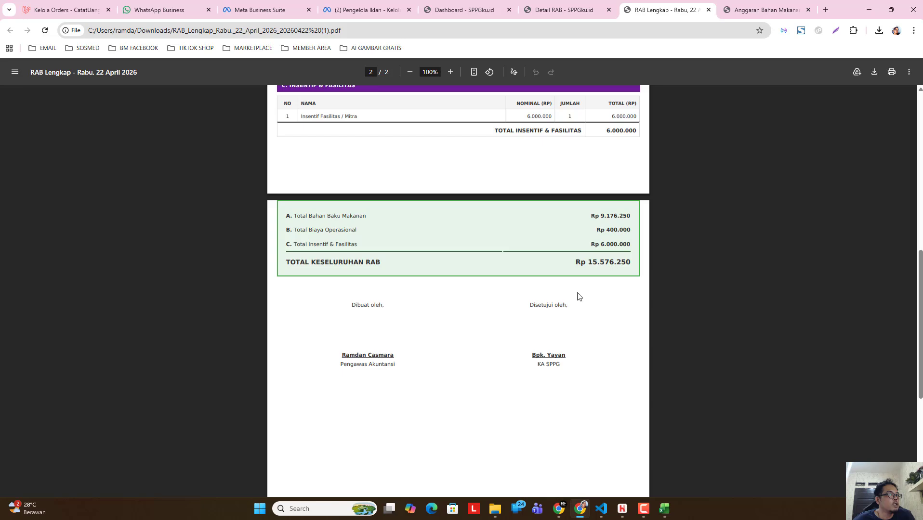
{"action": "scroll", "coordinate": [579, 297], "scroll_direction": "up", "scroll_amount": 8}
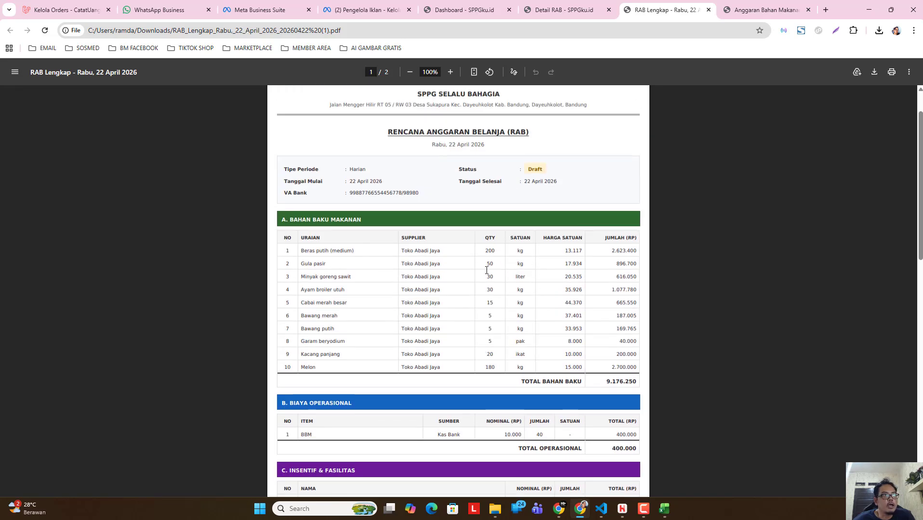
Step: Approve the 22 April 2026 RAB and return to the RAB list
{"action": "left_click", "coordinate": [560, 12]}
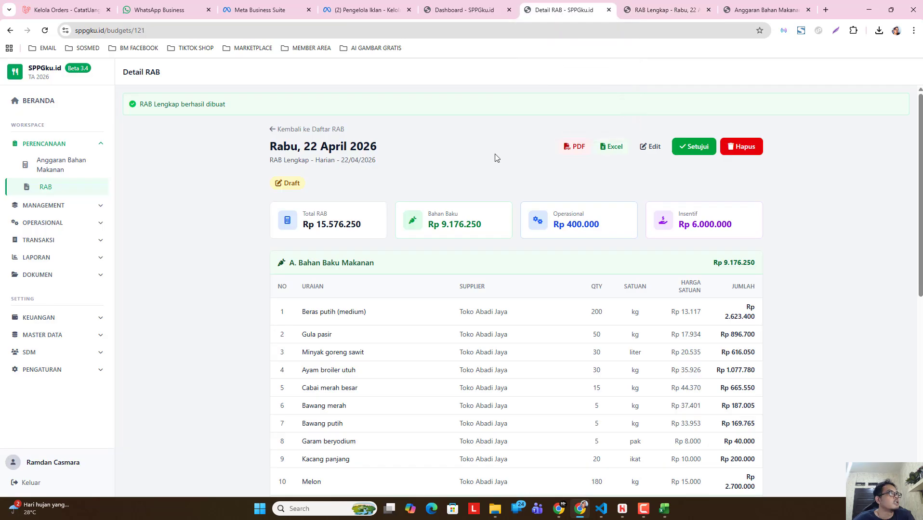
{"action": "left_click", "coordinate": [688, 147]}
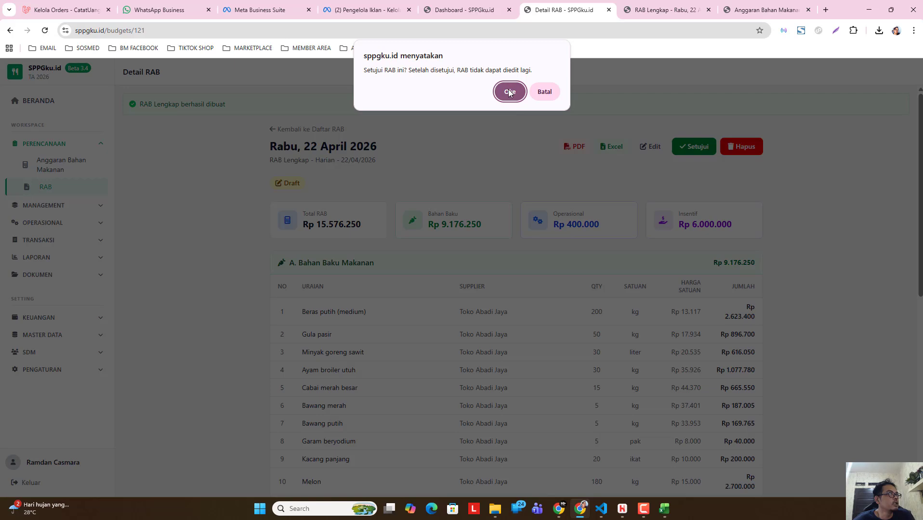
{"action": "left_click", "coordinate": [510, 92]}
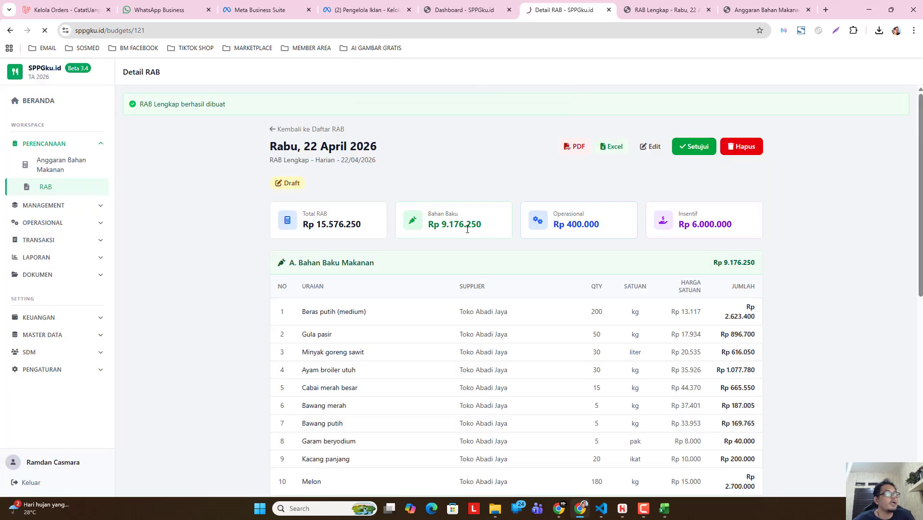
{"action": "left_click", "coordinate": [299, 129]}
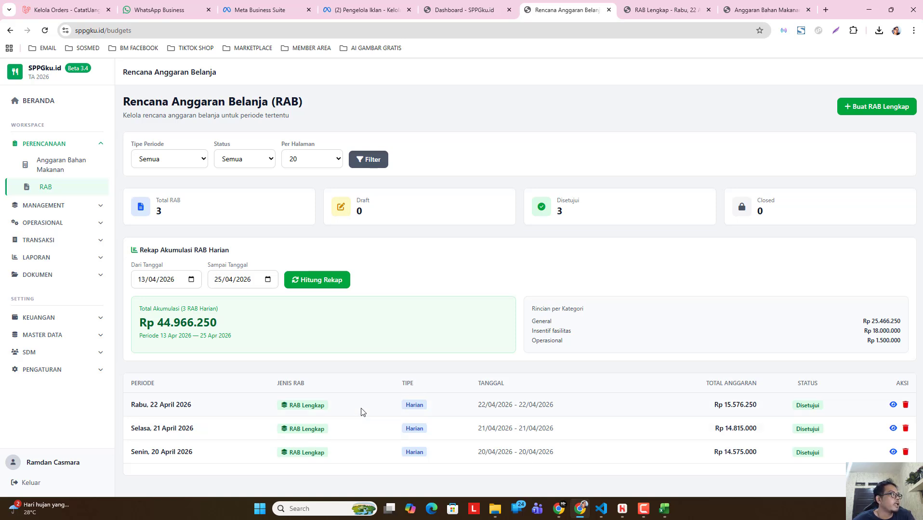
Step: Start a material purchase order dated 22/04/2026 and import its ingredients from the RAB
{"action": "left_click", "coordinate": [80, 205]}
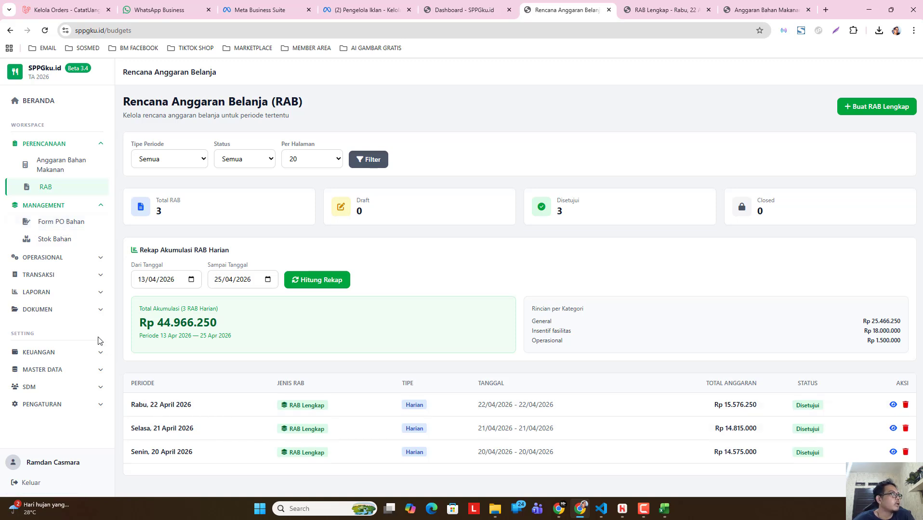
{"action": "left_click", "coordinate": [69, 229]}
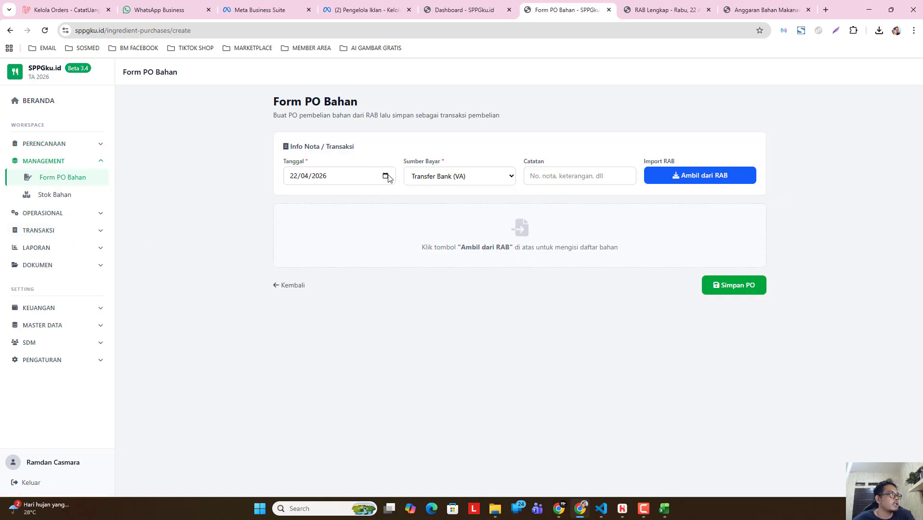
{"action": "left_click", "coordinate": [695, 177]}
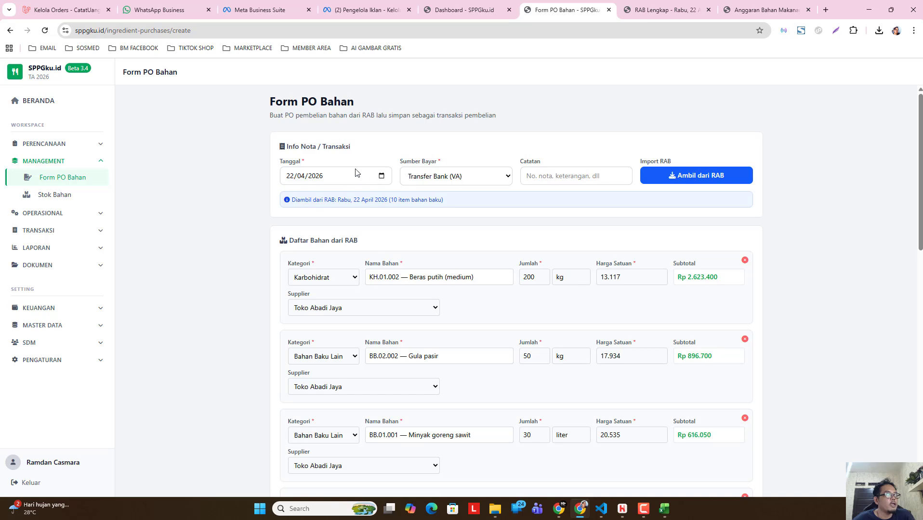
Step: Review the imported ingredient list down to the grand total and save the purchase order
{"action": "scroll", "coordinate": [448, 263], "scroll_direction": "down", "scroll_amount": 5}
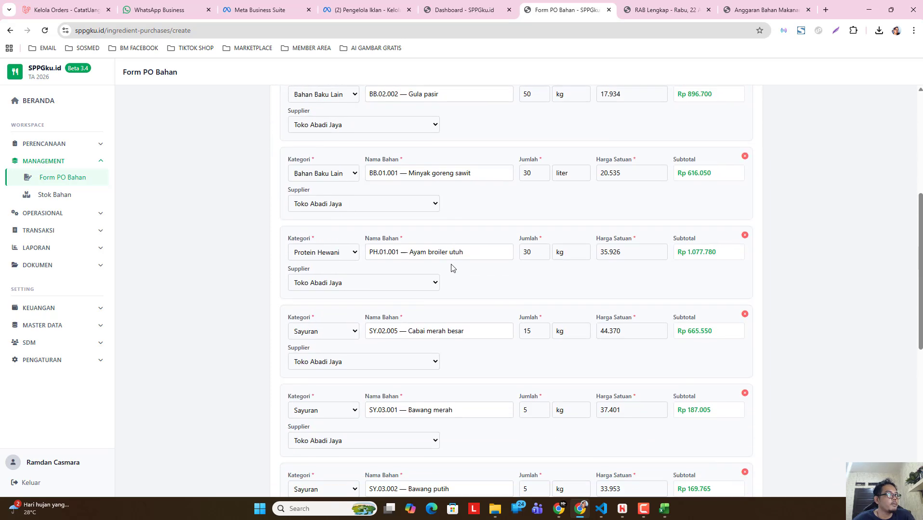
{"action": "scroll", "coordinate": [448, 274], "scroll_direction": "down", "scroll_amount": 7}
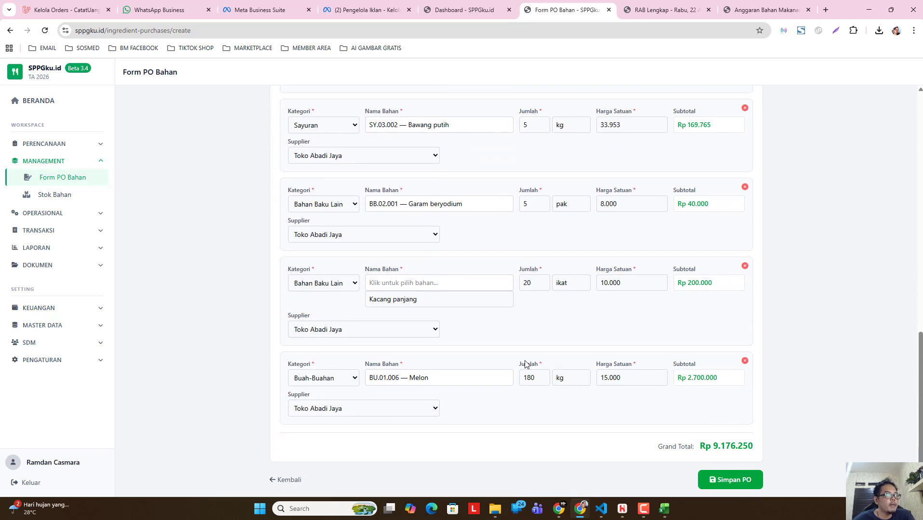
{"action": "left_click_drag", "start_coordinate": [714, 448], "coordinate": [759, 446]}
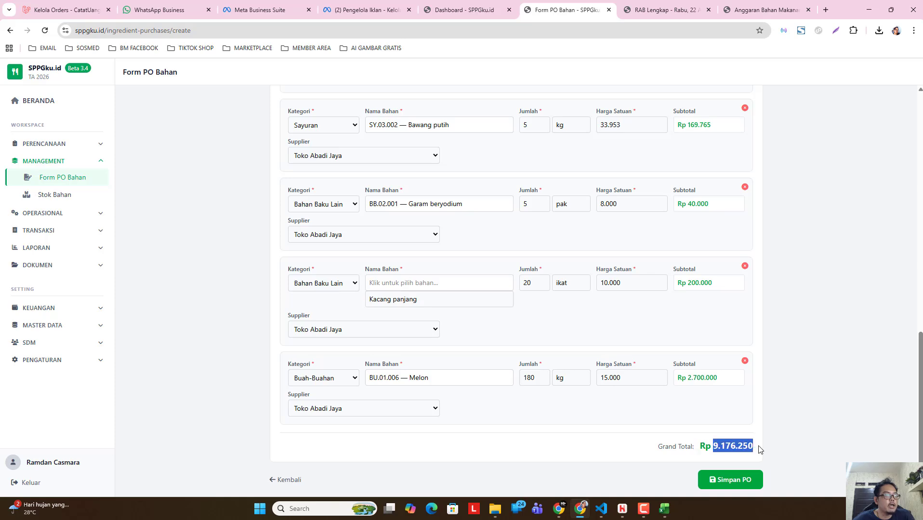
{"action": "left_click", "coordinate": [720, 480]}
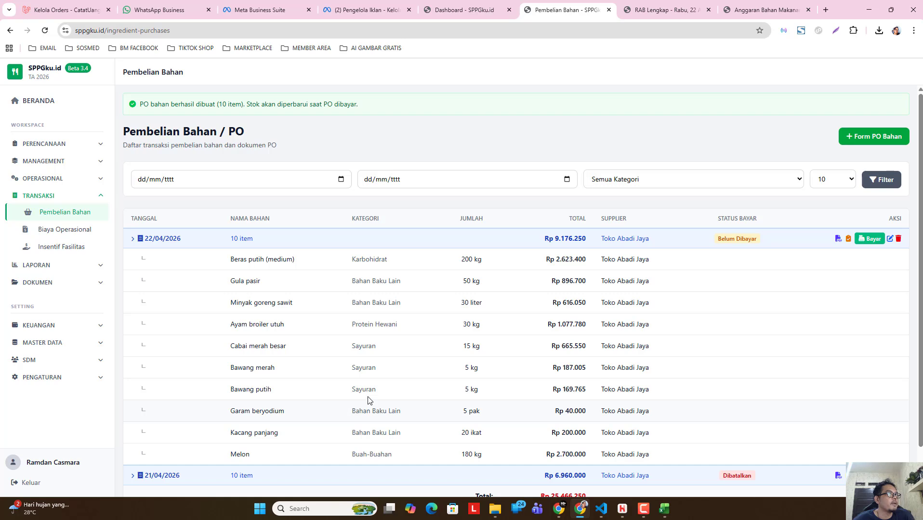
Step: Collapse the item details of the 22/04/2026 and 21/04/2026 purchases to view their summary rows
{"action": "left_click", "coordinate": [260, 238]}
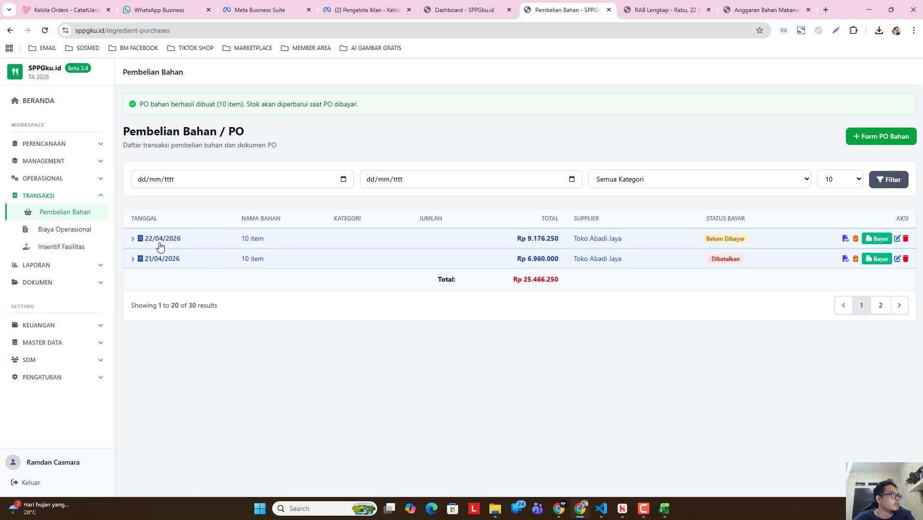
{"action": "left_click", "coordinate": [183, 265]}
{"action": "left_click", "coordinate": [184, 260]}
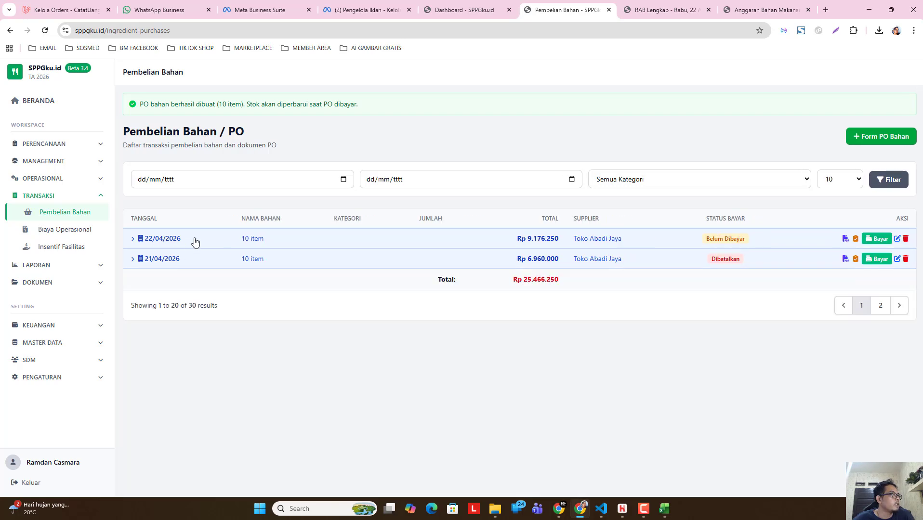
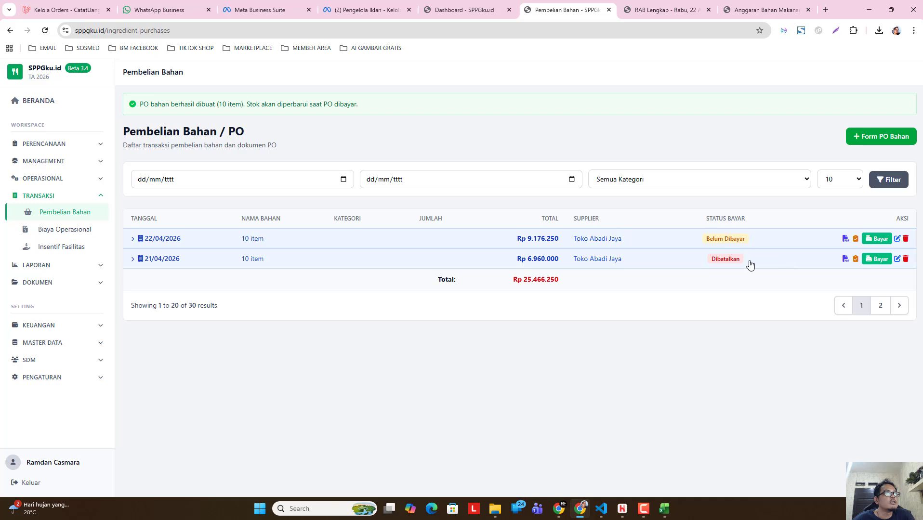
Step: Return to the Beranda dashboard and show the available Operasional functions
{"action": "left_click", "coordinate": [58, 107]}
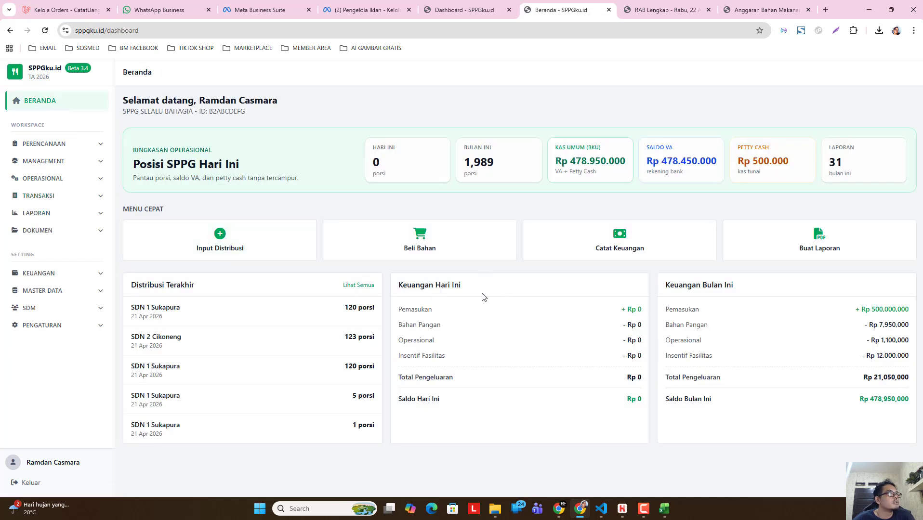
{"action": "left_click", "coordinate": [60, 179]}
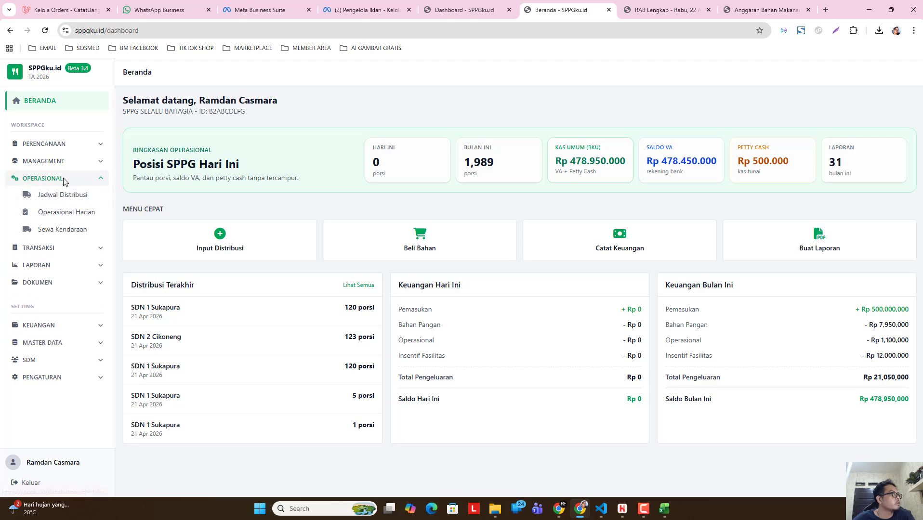
Step: Leave the blank PO Bahan form for the ingredient purchase list and open the PO document of the 22/04/2026 purchase
{"action": "left_click", "coordinate": [43, 160]}
{"action": "left_click", "coordinate": [65, 177]}
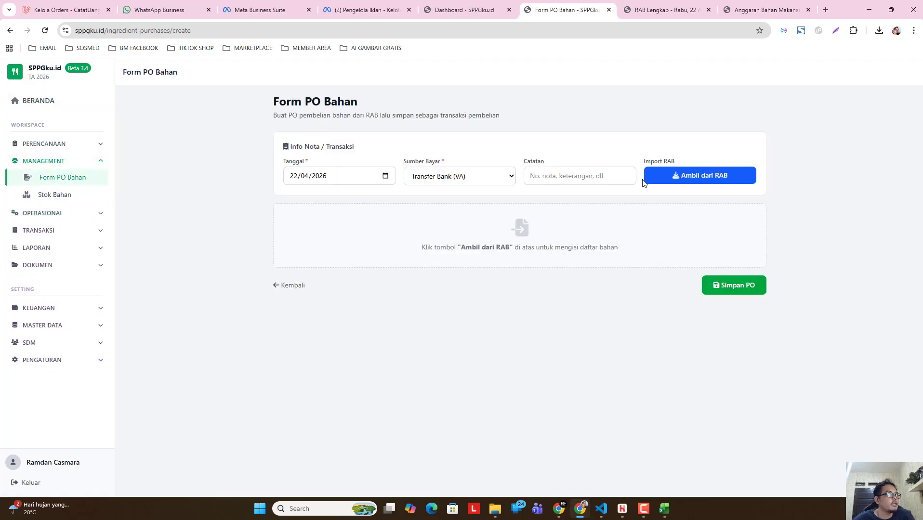
{"action": "left_click", "coordinate": [297, 285]}
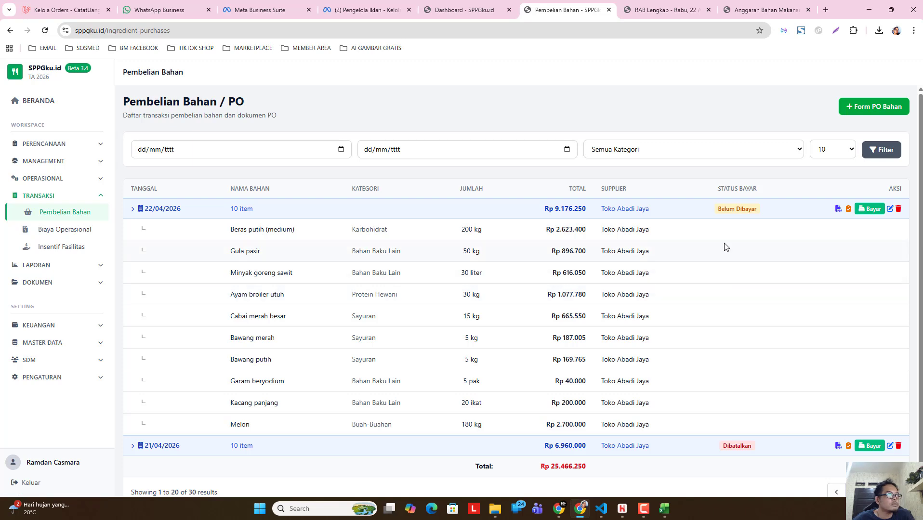
{"action": "left_click", "coordinate": [836, 210]}
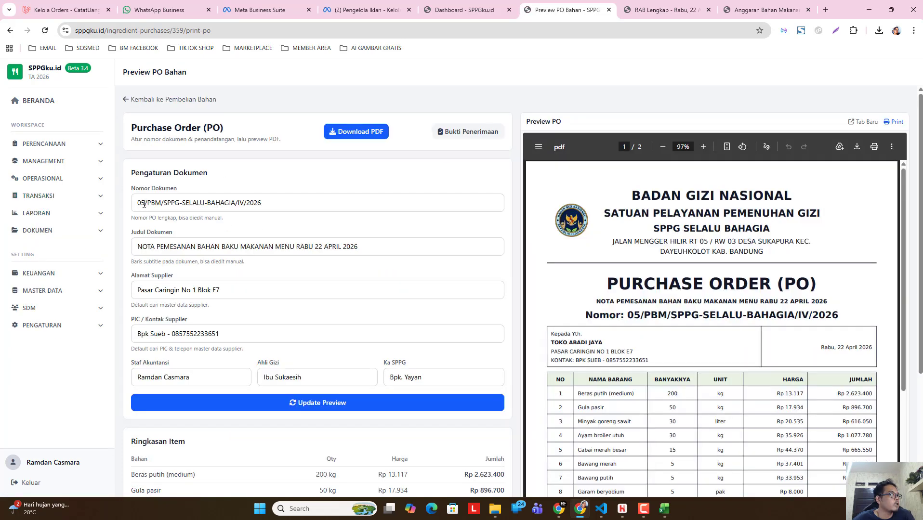
Step: Review the purchase order's document number, title, supplier details, signatories and item summary alongside its PDF preview
{"action": "left_click_drag", "start_coordinate": [145, 204], "coordinate": [136, 205]}
{"action": "left_click", "coordinate": [183, 202]}
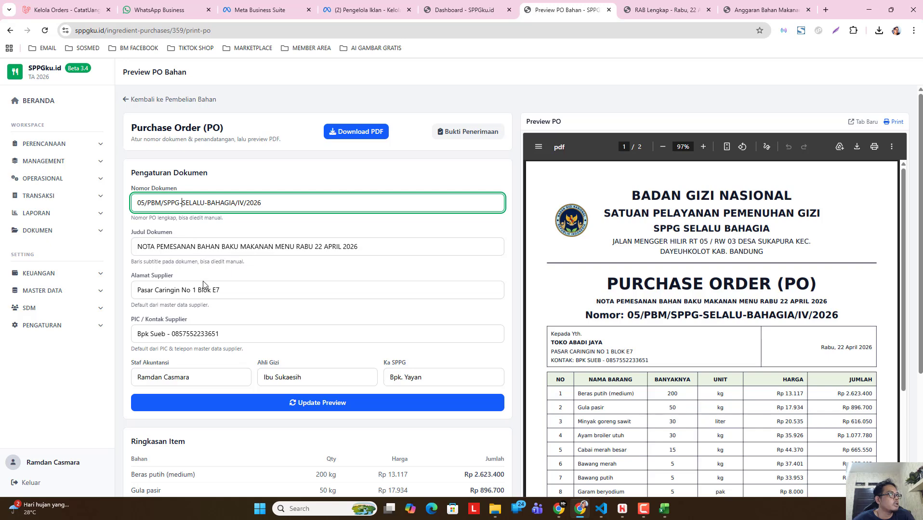
{"action": "scroll", "coordinate": [202, 285], "scroll_direction": "down", "scroll_amount": 2}
{"action": "scroll", "coordinate": [257, 253], "scroll_direction": "down", "scroll_amount": 2}
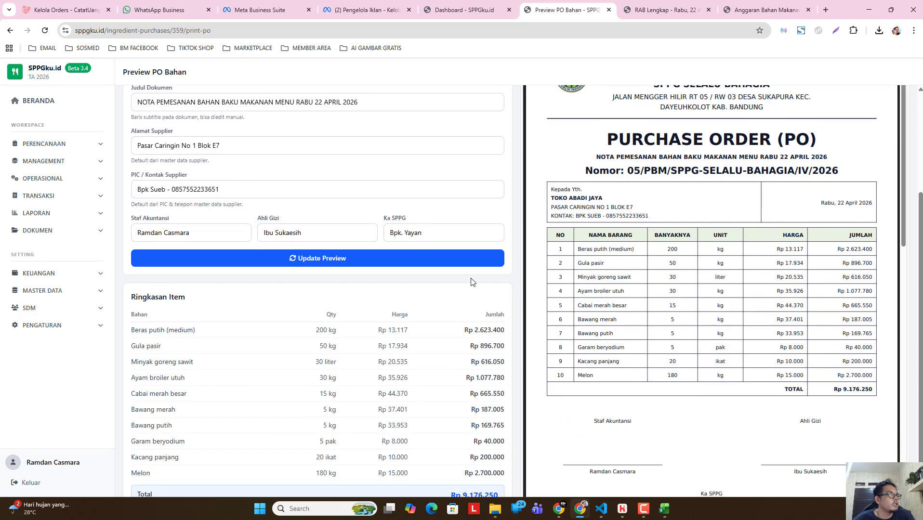
{"action": "scroll", "coordinate": [635, 227], "scroll_direction": "up", "scroll_amount": 4}
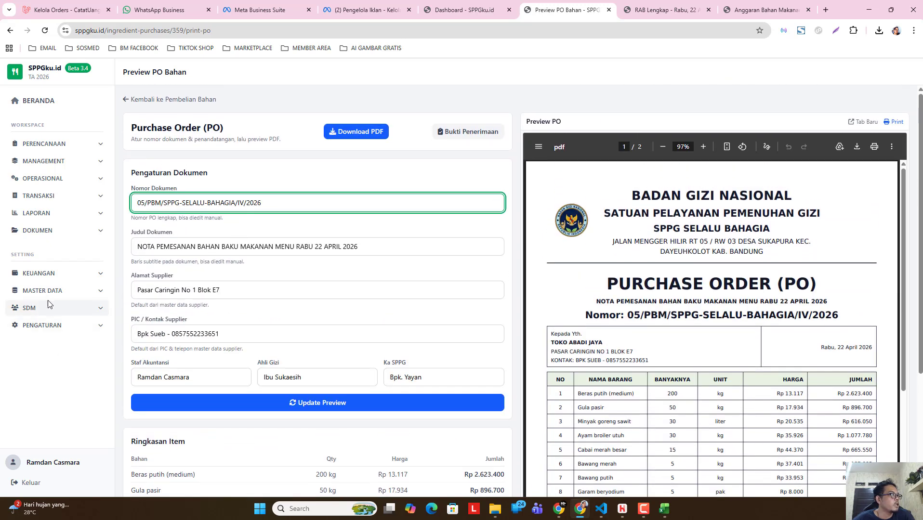
{"action": "scroll", "coordinate": [576, 369], "scroll_direction": "down", "scroll_amount": 4}
{"action": "scroll", "coordinate": [576, 369], "scroll_direction": "up", "scroll_amount": 4}
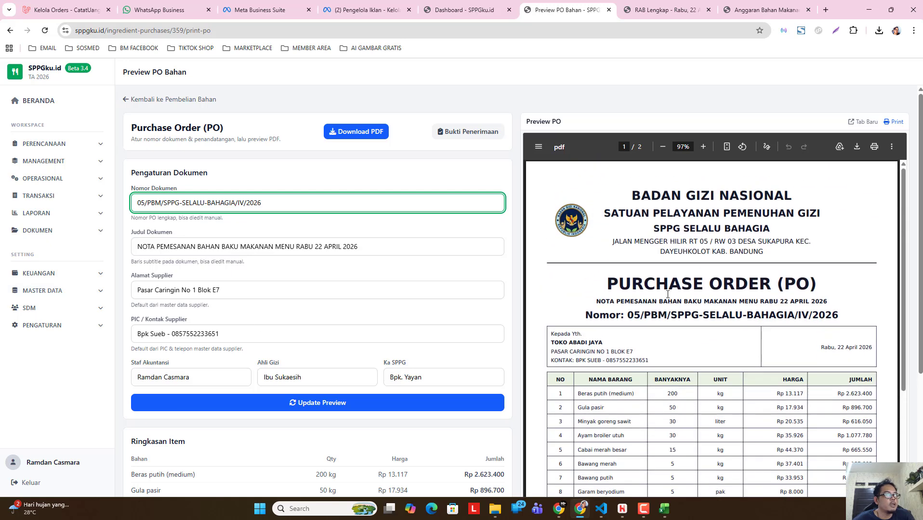
Step: Check the page layout and signature area of the purchase order in the print preview, and close it without saving
{"action": "left_click", "coordinate": [874, 147]}
{"action": "scroll", "coordinate": [362, 341], "scroll_direction": "down", "scroll_amount": 2}
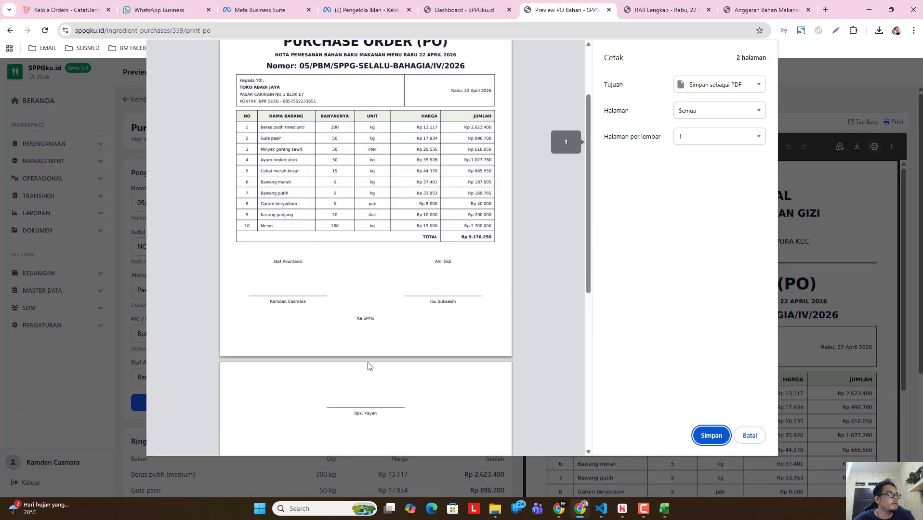
{"action": "scroll", "coordinate": [369, 367], "scroll_direction": "up", "scroll_amount": 1}
{"action": "scroll", "coordinate": [289, 337], "scroll_direction": "down", "scroll_amount": 2}
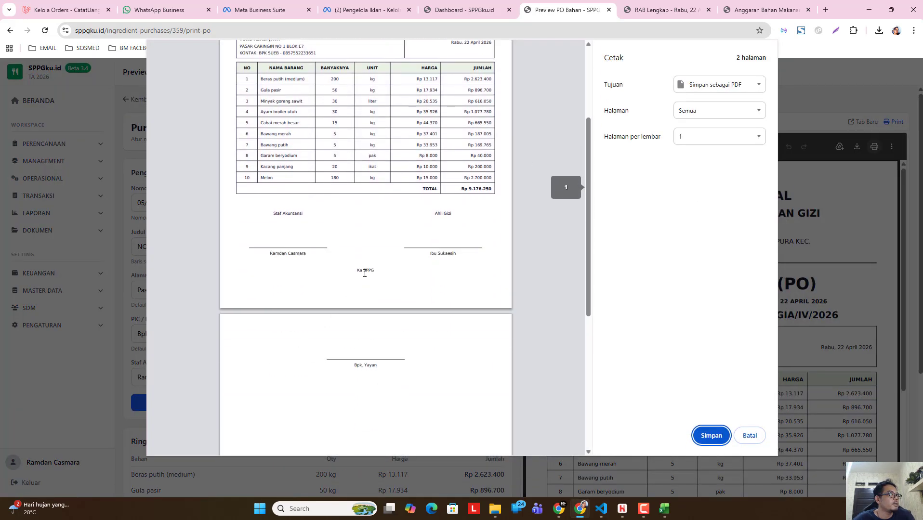
{"action": "scroll", "coordinate": [354, 314], "scroll_direction": "up", "scroll_amount": 1}
{"action": "scroll", "coordinate": [354, 314], "scroll_direction": "up", "scroll_amount": 2}
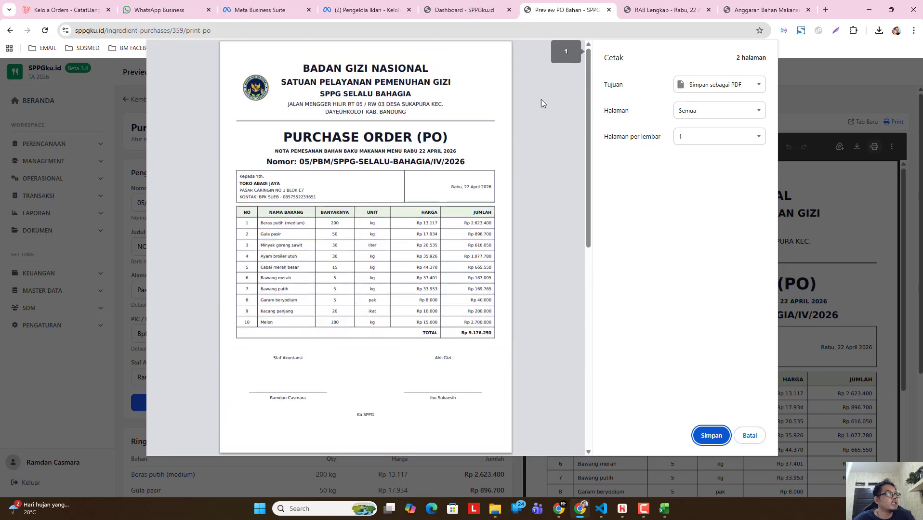
{"action": "left_click", "coordinate": [750, 440]}
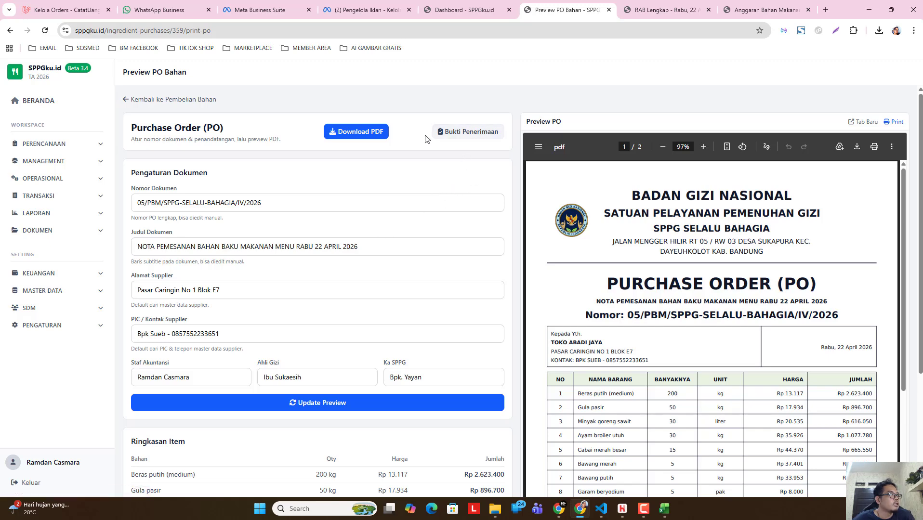
Step: Open the Bukti Penerimaan Barang for this purchase and review its document settings and item table
{"action": "left_click", "coordinate": [460, 136]}
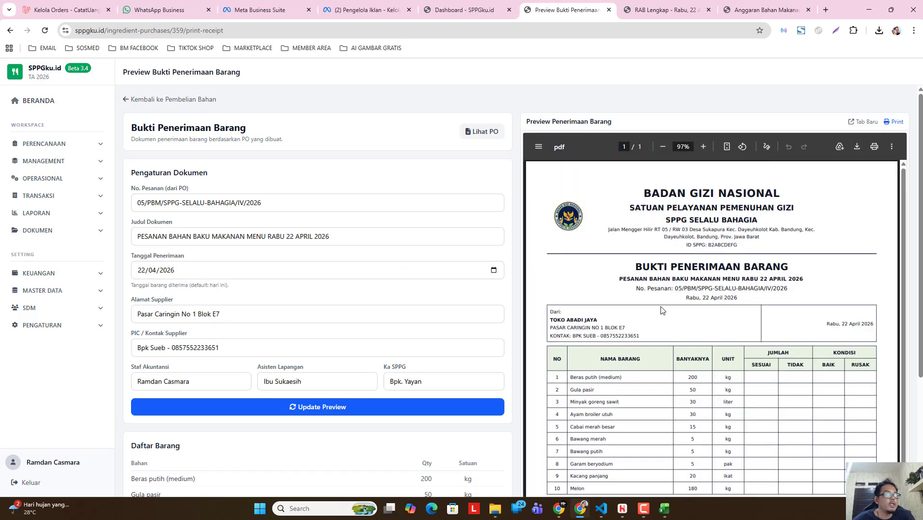
{"action": "scroll", "coordinate": [661, 311], "scroll_direction": "down", "scroll_amount": 5}
{"action": "scroll", "coordinate": [657, 324], "scroll_direction": "up", "scroll_amount": 3}
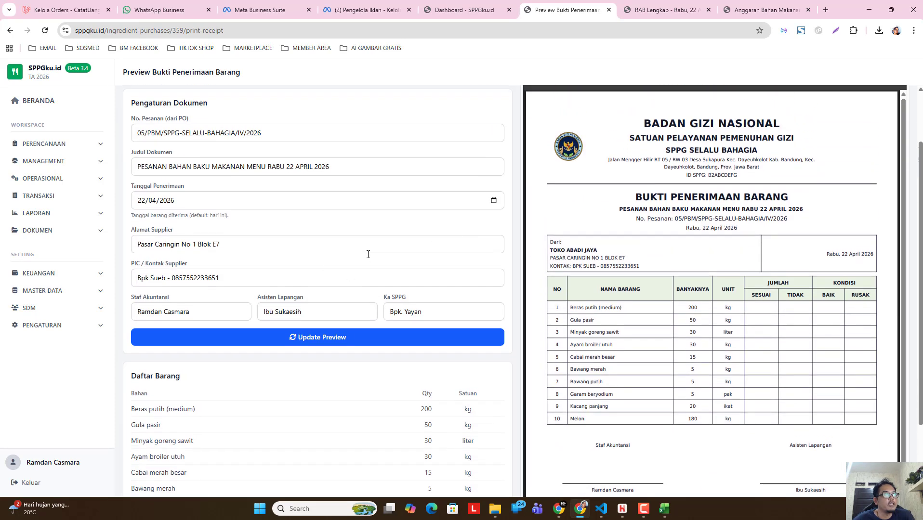
{"action": "scroll", "coordinate": [368, 255], "scroll_direction": "up", "scroll_amount": 2}
{"action": "left_click", "coordinate": [145, 202]}
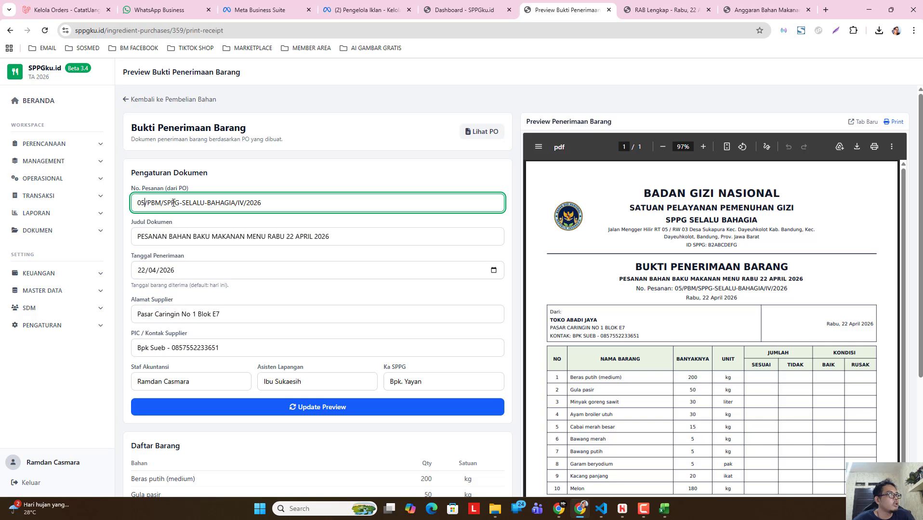
Step: Set the goods receipt's Tanggal Penerimaan to 23/04/2026 and refresh the document preview
{"action": "left_click", "coordinate": [204, 270]}
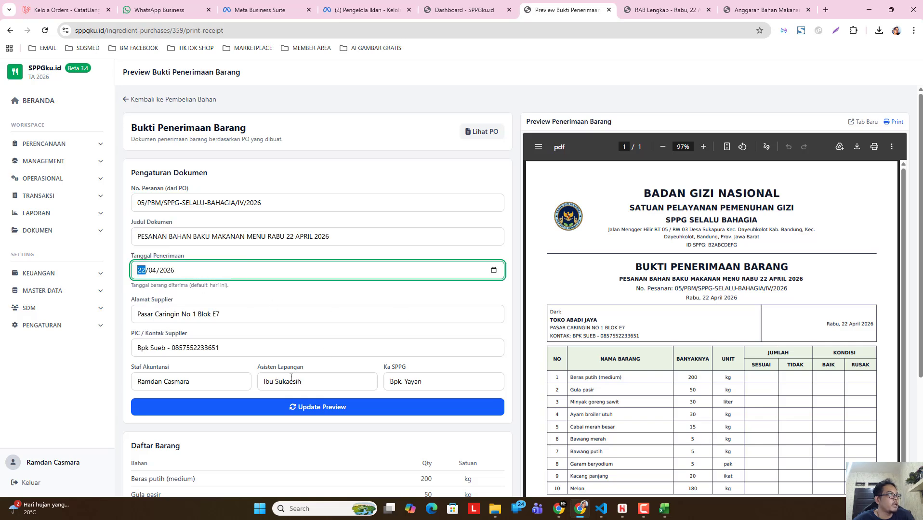
{"action": "scroll", "coordinate": [746, 347], "scroll_direction": "down", "scroll_amount": 3}
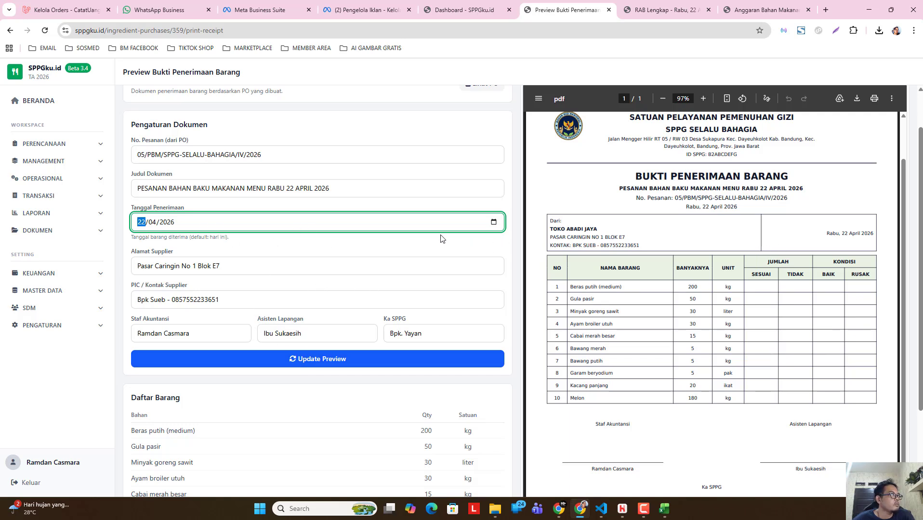
{"action": "type", "text": "23"}
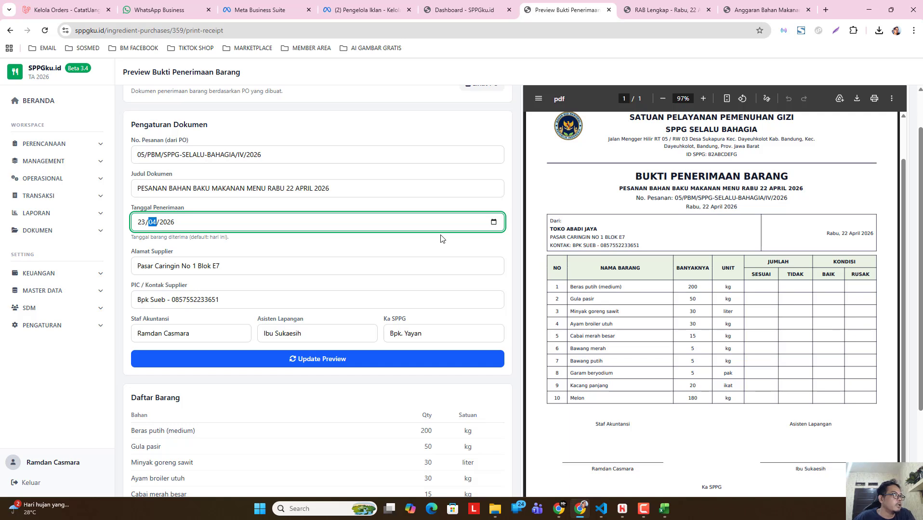
{"action": "left_click", "coordinate": [492, 223]}
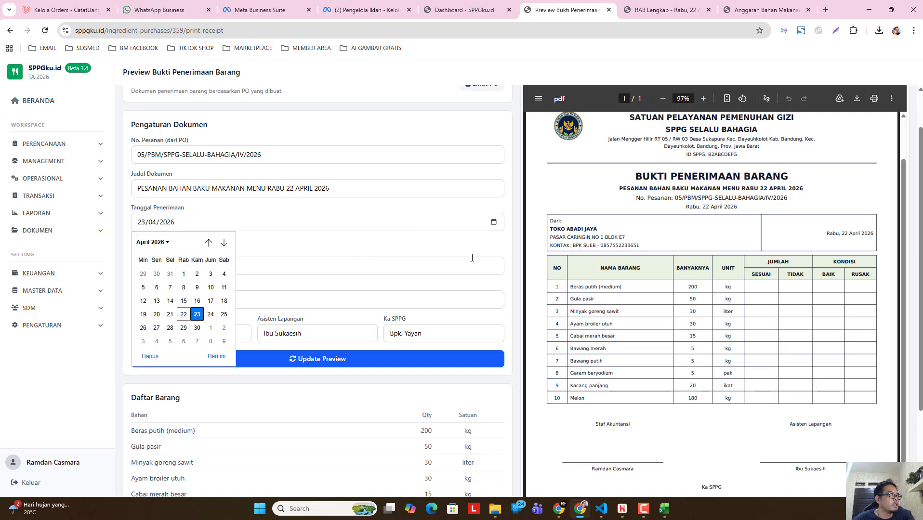
{"action": "left_click", "coordinate": [197, 314]}
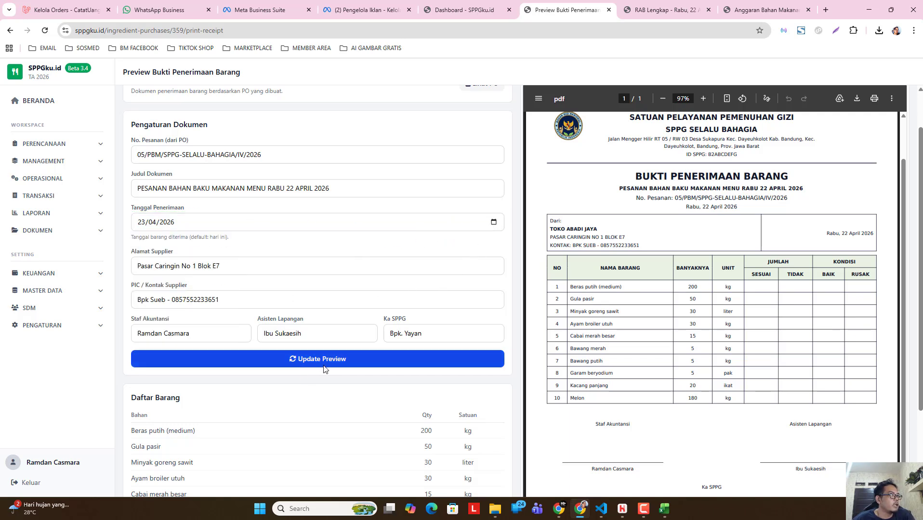
{"action": "left_click", "coordinate": [378, 359]}
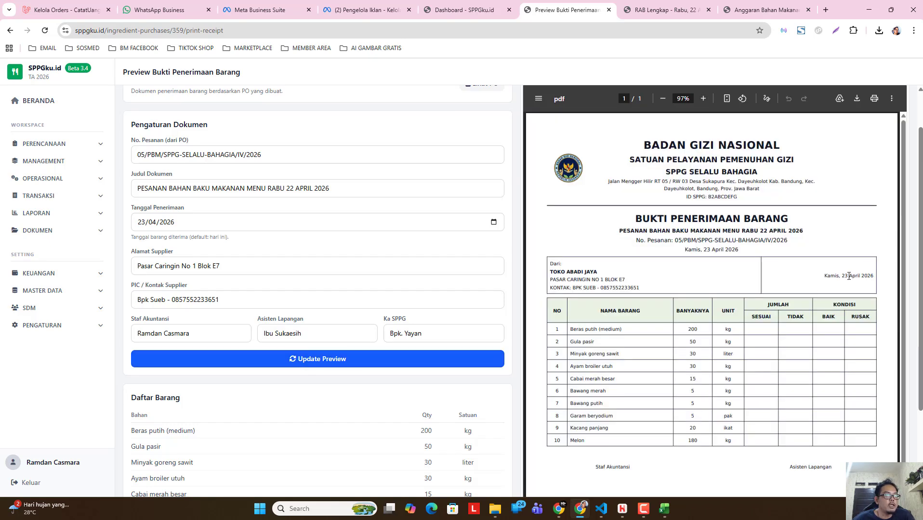
Step: Check the receipt date, item table and signature area in the refreshed goods receipt preview
{"action": "left_click_drag", "start_coordinate": [842, 277], "coordinate": [862, 274]}
{"action": "left_click", "coordinate": [851, 280]}
{"action": "scroll", "coordinate": [704, 363], "scroll_direction": "down", "scroll_amount": 1}
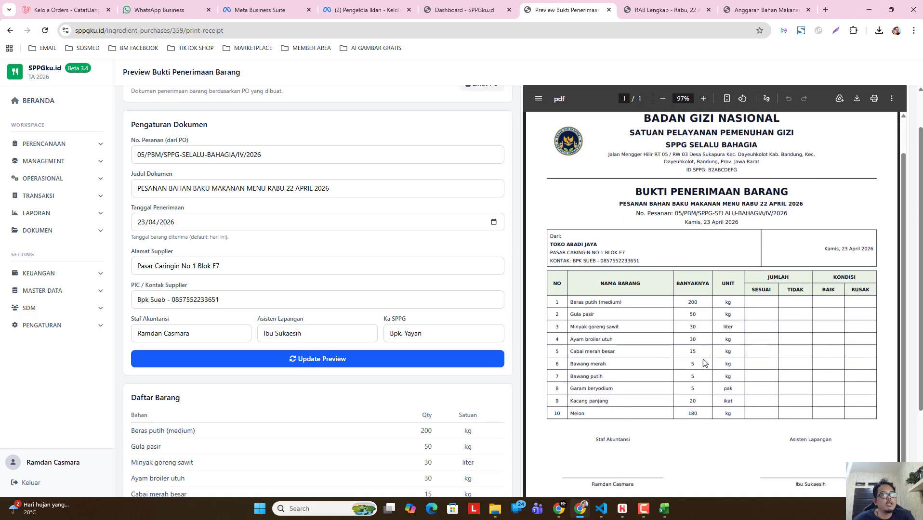
{"action": "scroll", "coordinate": [703, 382], "scroll_direction": "down", "scroll_amount": 2}
{"action": "scroll", "coordinate": [749, 407], "scroll_direction": "up", "scroll_amount": 5}
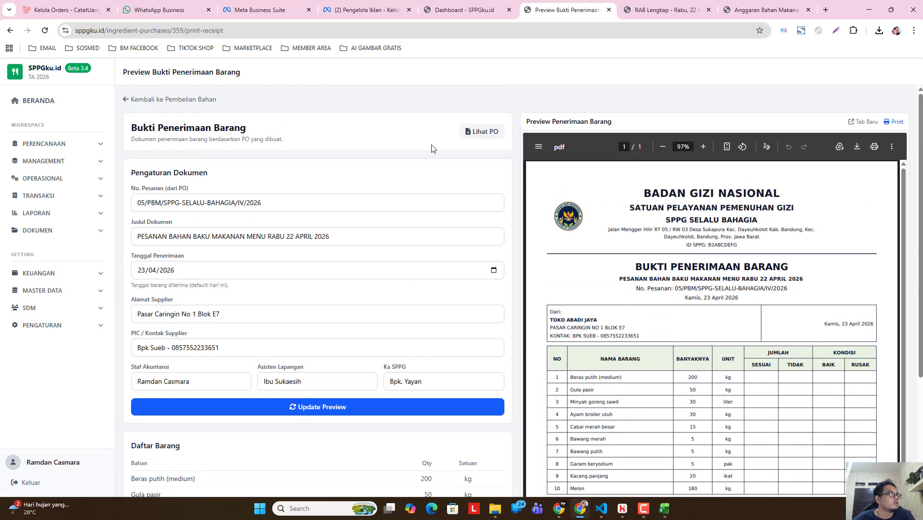
Step: Open the Kuitansi Pembayaran for the 22/04/2026 purchase and review its item breakdown and signature section
{"action": "left_click", "coordinate": [187, 101]}
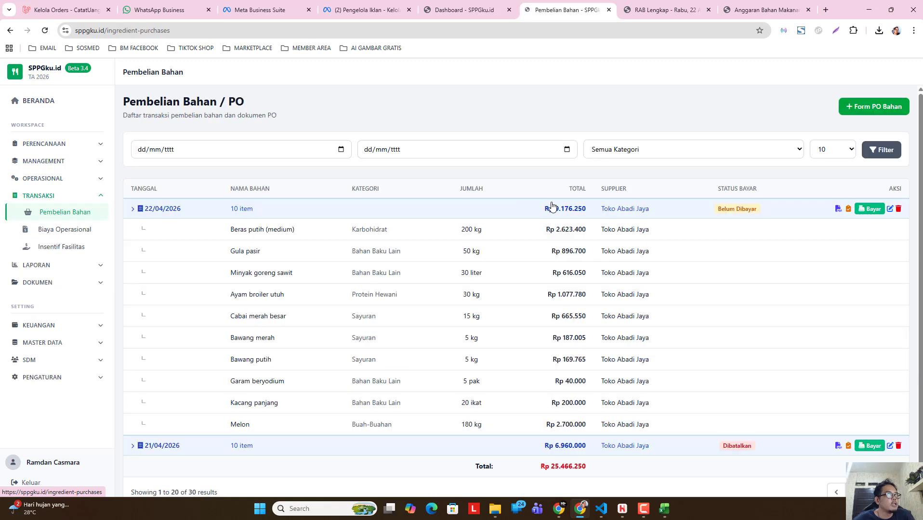
{"action": "left_click", "coordinate": [871, 209]}
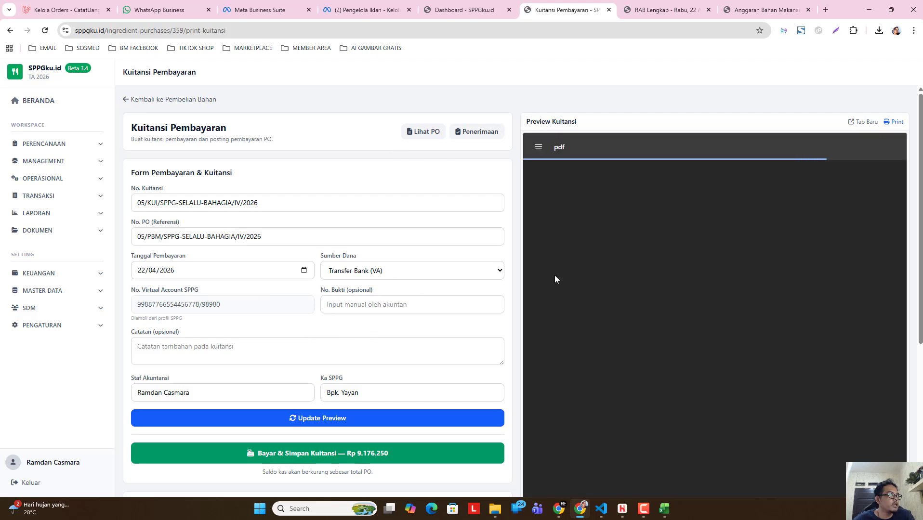
{"action": "scroll", "coordinate": [704, 269], "scroll_direction": "down", "scroll_amount": 5}
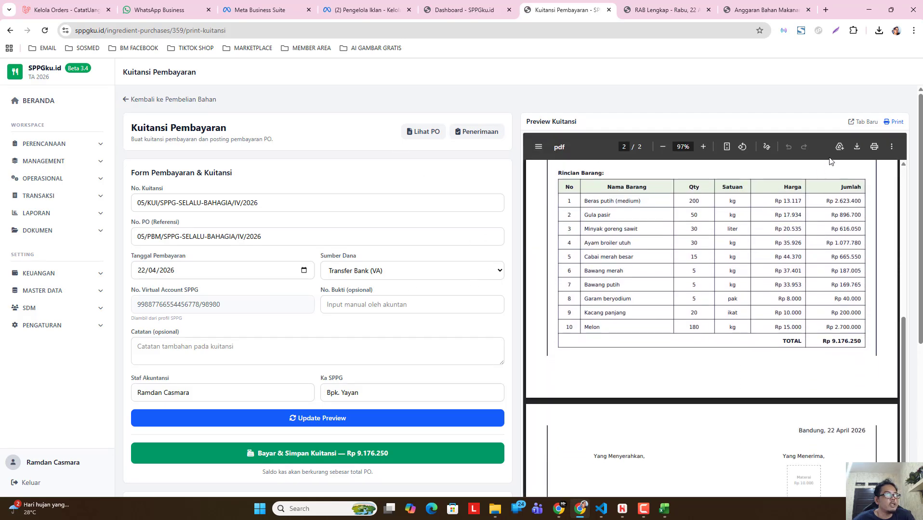
{"action": "scroll", "coordinate": [729, 276], "scroll_direction": "down", "scroll_amount": 2}
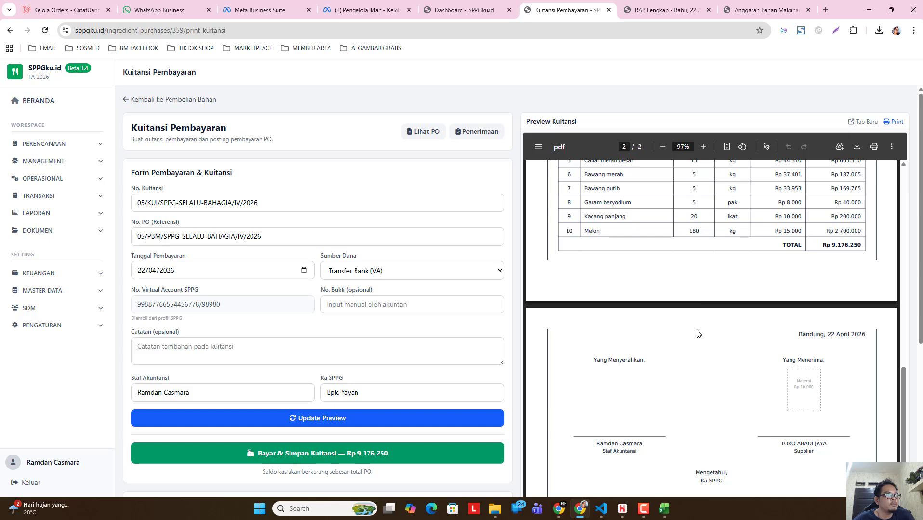
{"action": "scroll", "coordinate": [694, 338], "scroll_direction": "down", "scroll_amount": 2}
{"action": "scroll", "coordinate": [667, 361], "scroll_direction": "up", "scroll_amount": 1}
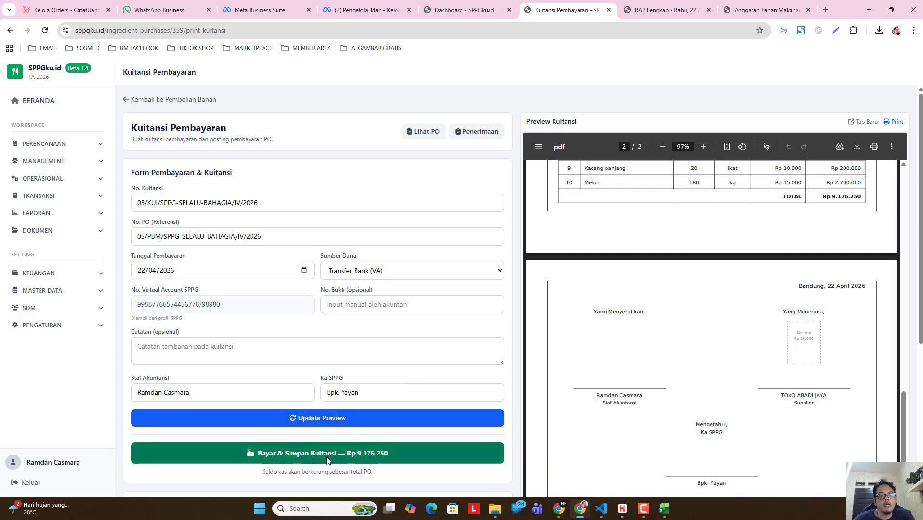
Step: Go to the Jadwal Distribusi list and collapse the Selasa, 21 April 2026 schedule
{"action": "left_click", "coordinate": [66, 100]}
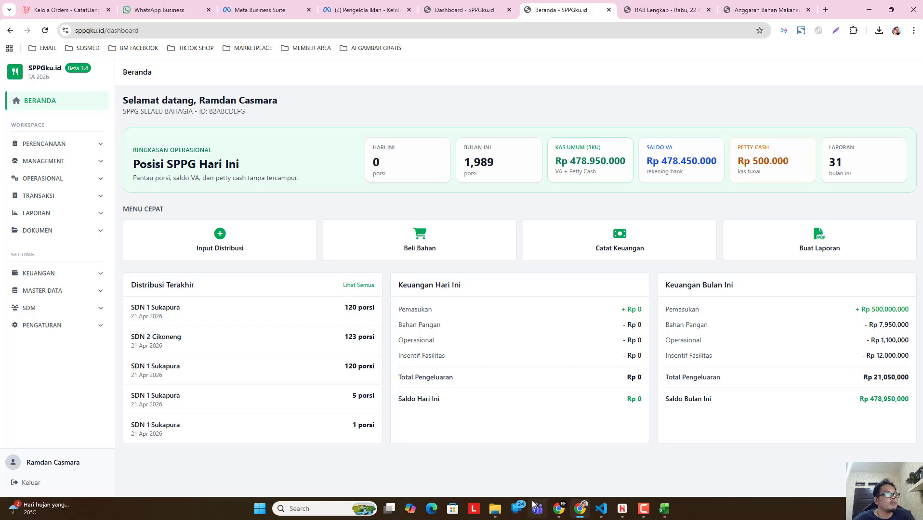
{"action": "left_click", "coordinate": [78, 178]}
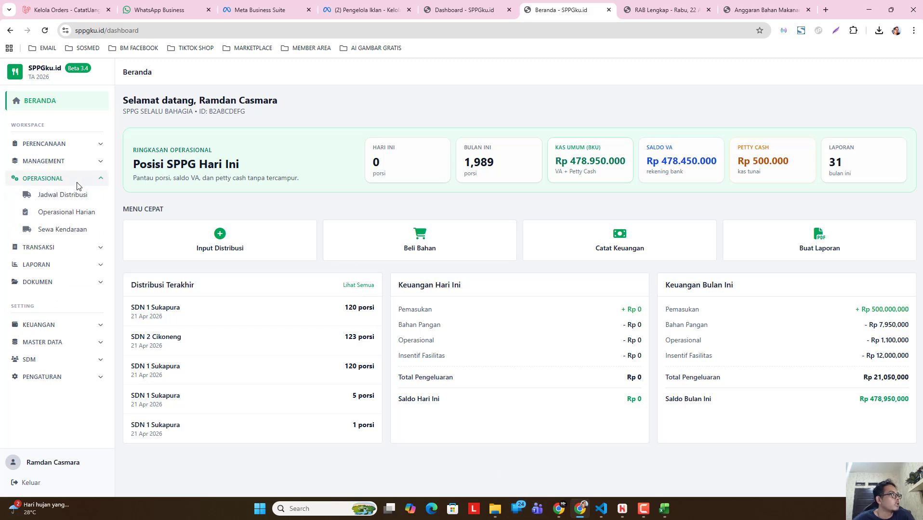
{"action": "left_click", "coordinate": [71, 162]}
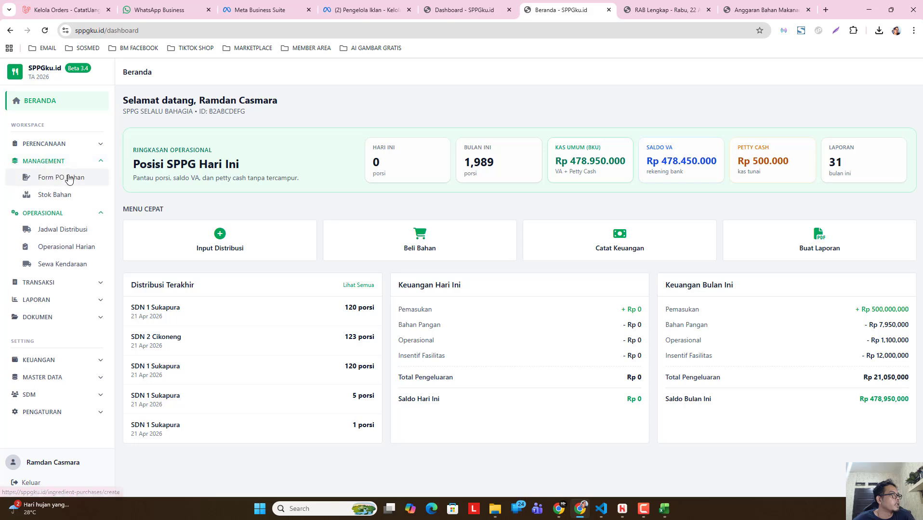
{"action": "left_click", "coordinate": [72, 234]}
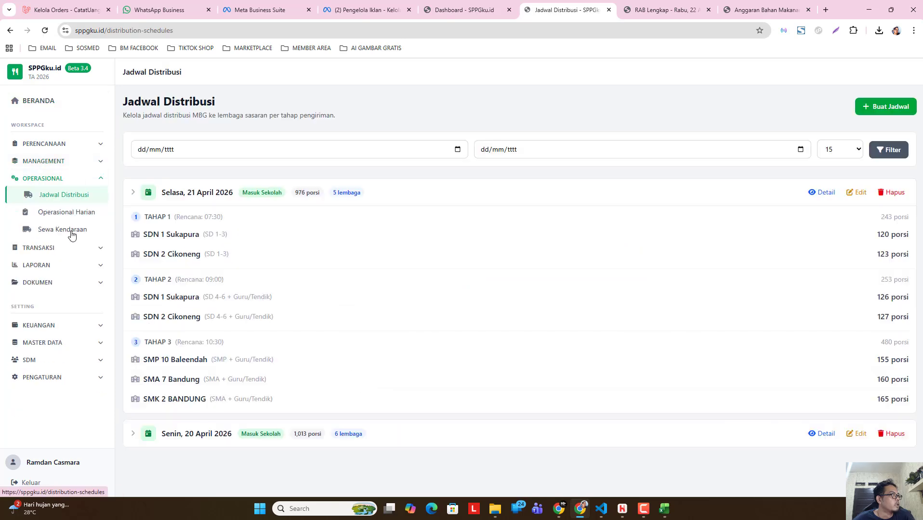
{"action": "left_click", "coordinate": [176, 193]}
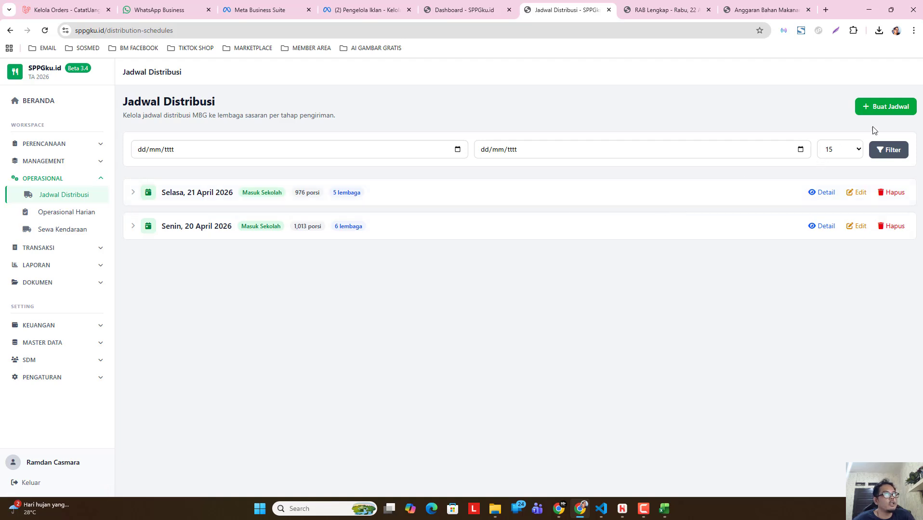
Step: Start a new distribution schedule for 22/04/2026 and choose SDN 1 Sukapura as the first target in Tahap 1
{"action": "left_click", "coordinate": [886, 107]}
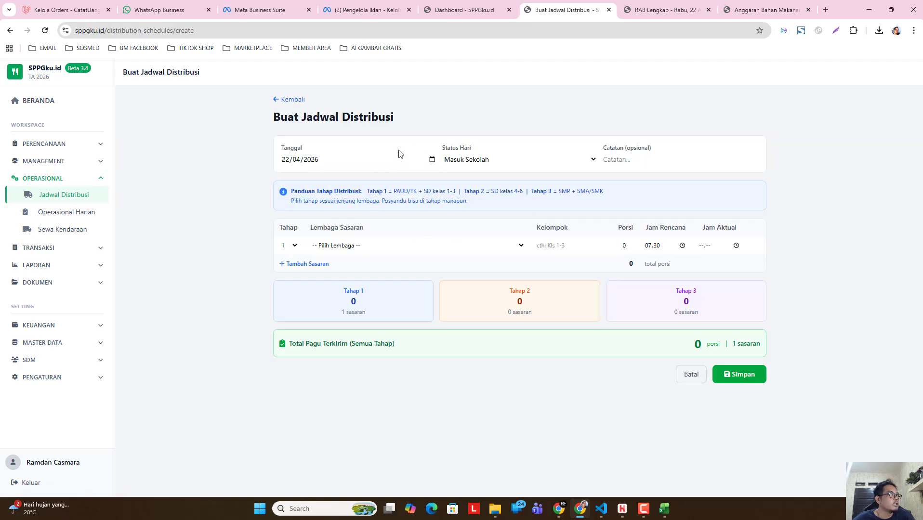
{"action": "left_click", "coordinate": [354, 246]}
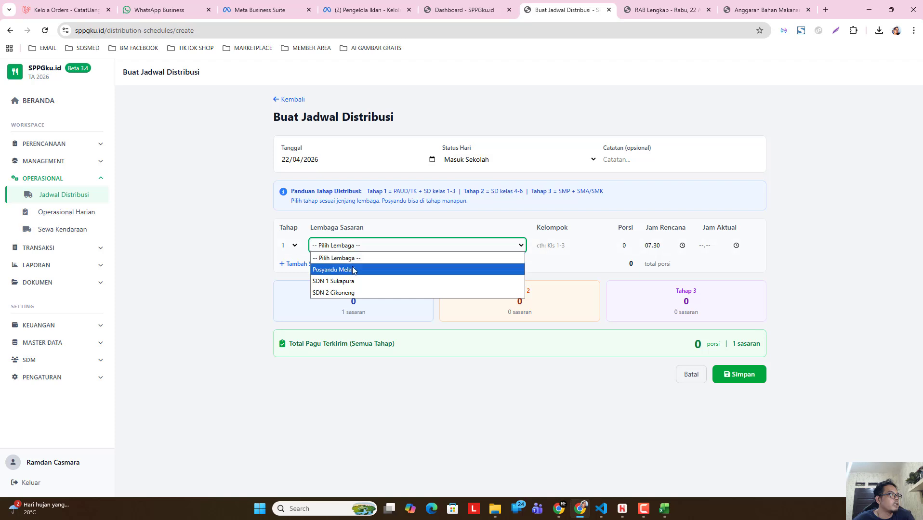
{"action": "left_click", "coordinate": [356, 281]}
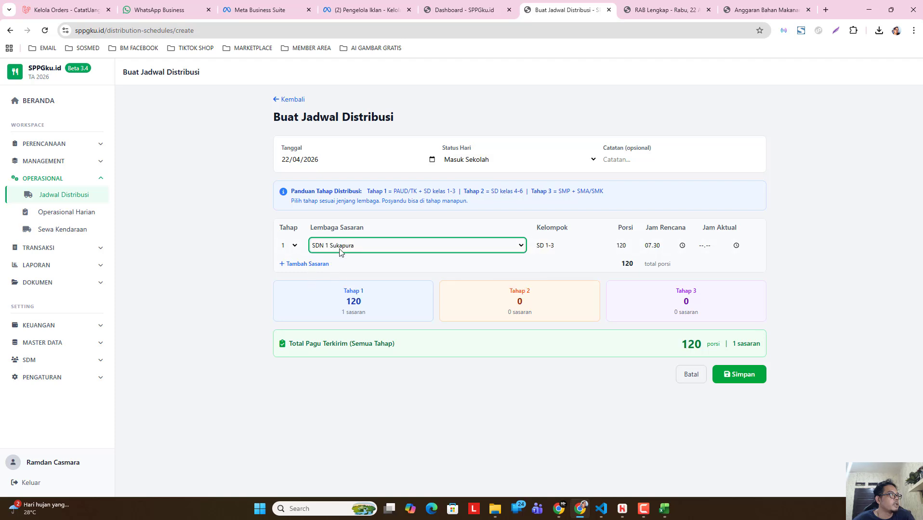
Step: Add a second target row to the distribution schedule with SDN 1 Sukapura in Tahap 2
{"action": "left_click", "coordinate": [309, 264]}
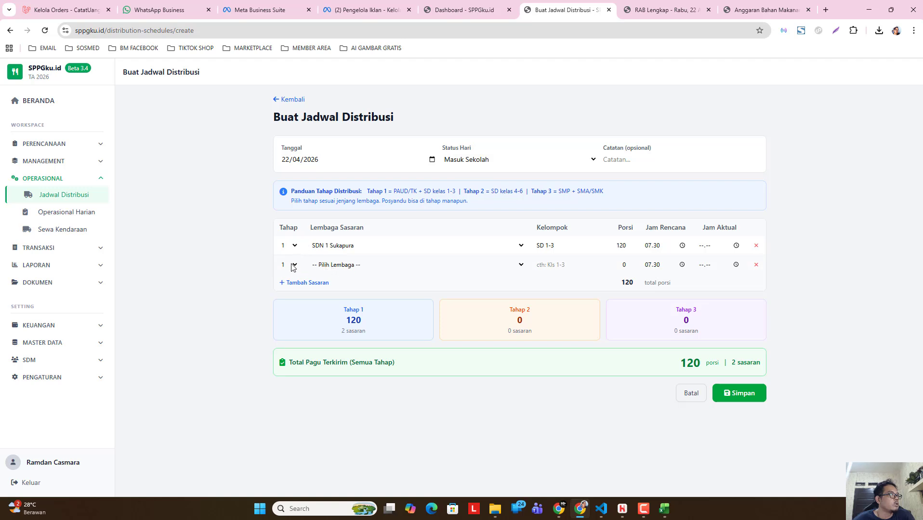
{"action": "left_click", "coordinate": [293, 265]}
{"action": "left_click", "coordinate": [289, 286]}
{"action": "left_click", "coordinate": [343, 265]}
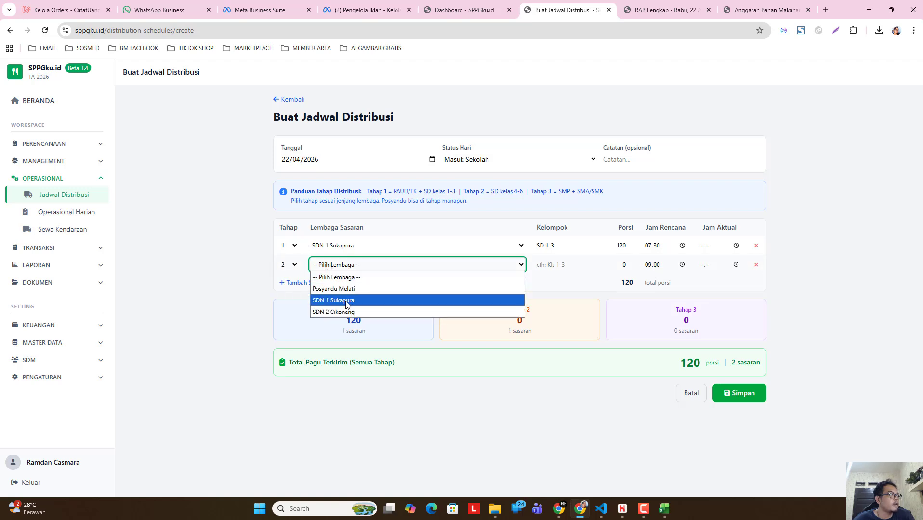
{"action": "left_click", "coordinate": [348, 301]}
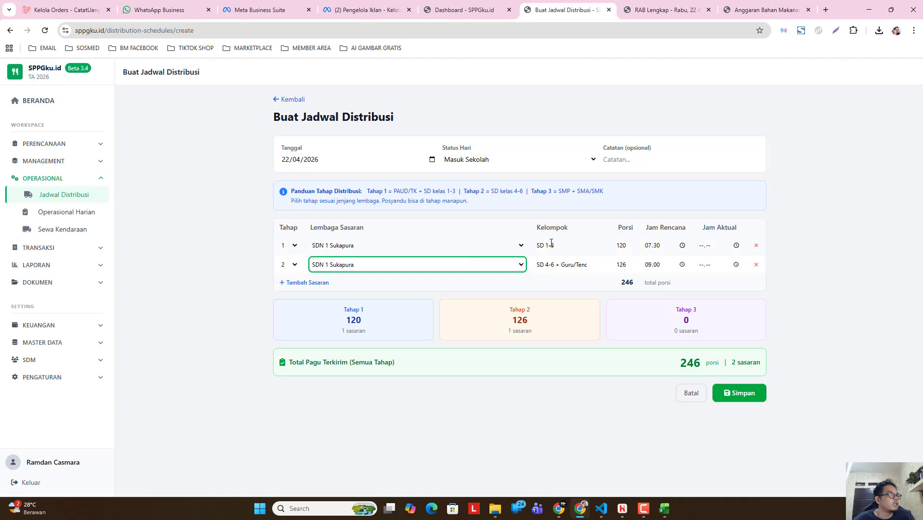
Step: Add a third target row with SDN 2 Cikoneng in Tahap 1
{"action": "left_click", "coordinate": [297, 283]}
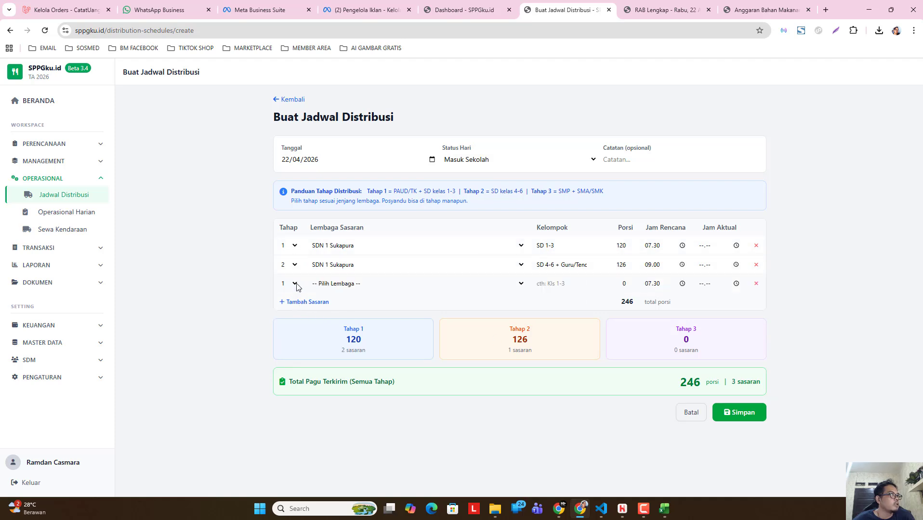
{"action": "left_click", "coordinate": [296, 285]}
{"action": "left_click", "coordinate": [297, 285]}
{"action": "left_click", "coordinate": [334, 284]}
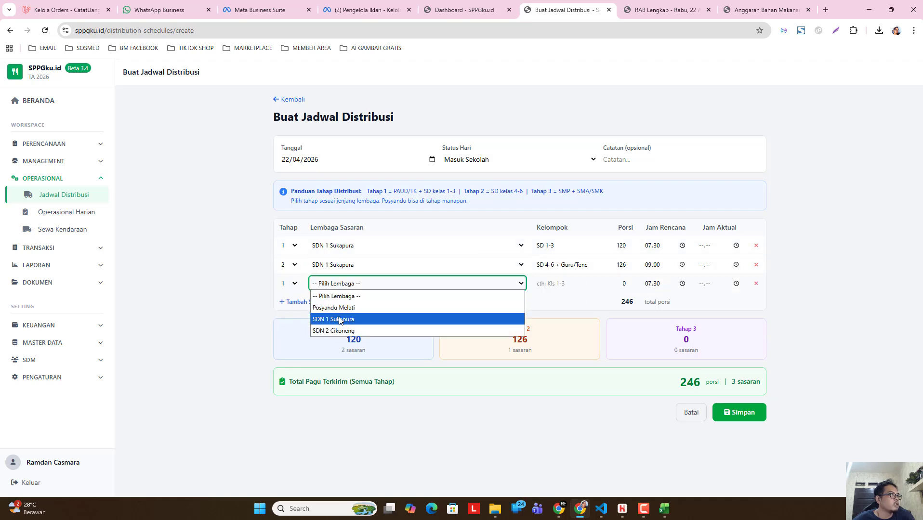
{"action": "left_click", "coordinate": [342, 330]}
Step: Add another target row assigning SDN 2 Cikoneng to Tahap 2
{"action": "left_click", "coordinate": [300, 302]}
{"action": "left_click", "coordinate": [298, 303]}
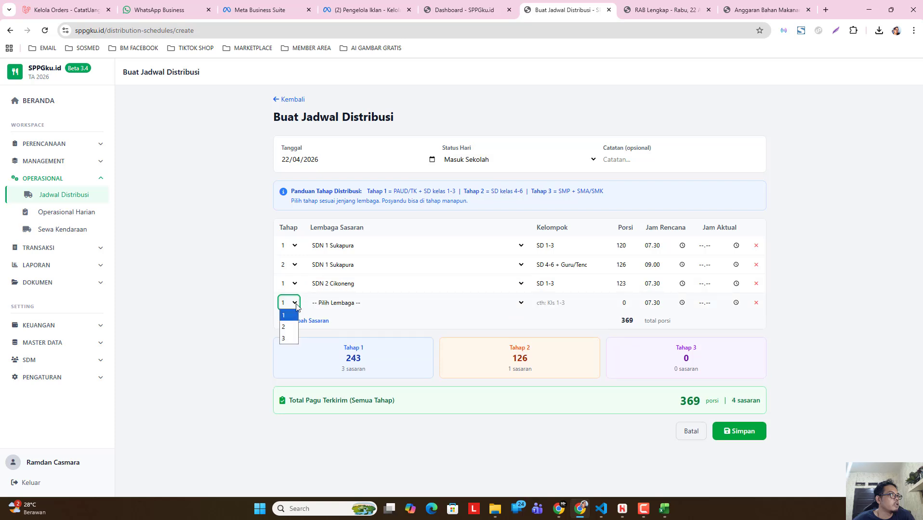
{"action": "left_click", "coordinate": [290, 326]}
{"action": "left_click", "coordinate": [344, 305]}
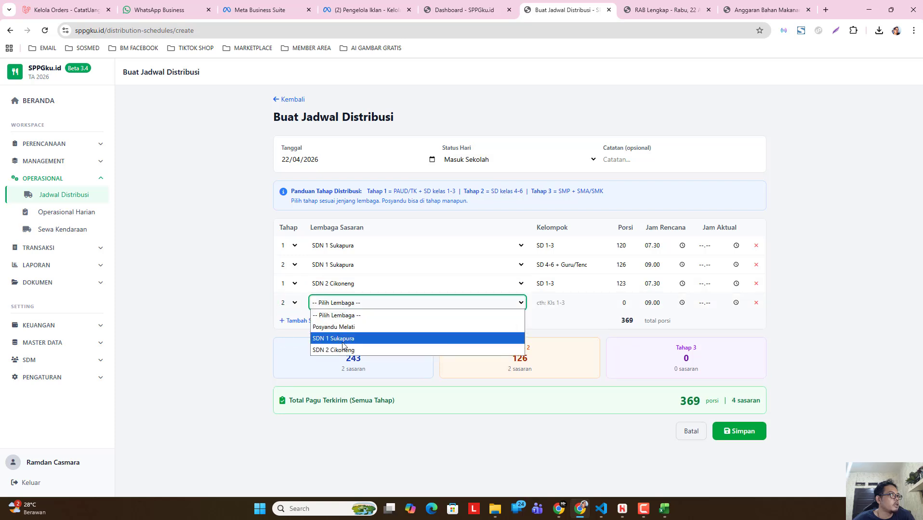
{"action": "left_click", "coordinate": [319, 350]}
Step: Add a target row for SMP 10 Baleendah in Tahap 3
{"action": "left_click", "coordinate": [304, 321]}
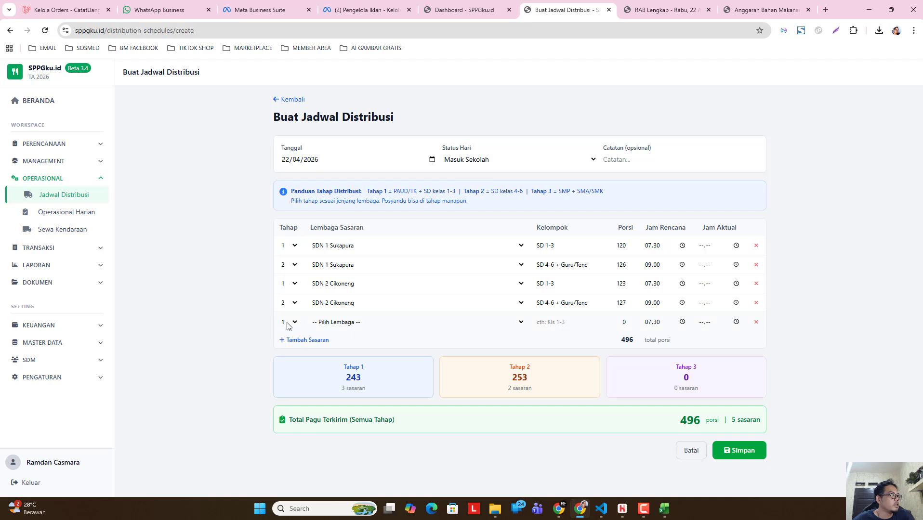
{"action": "left_click", "coordinate": [287, 324]}
{"action": "left_click", "coordinate": [288, 359]}
{"action": "left_click", "coordinate": [340, 323]}
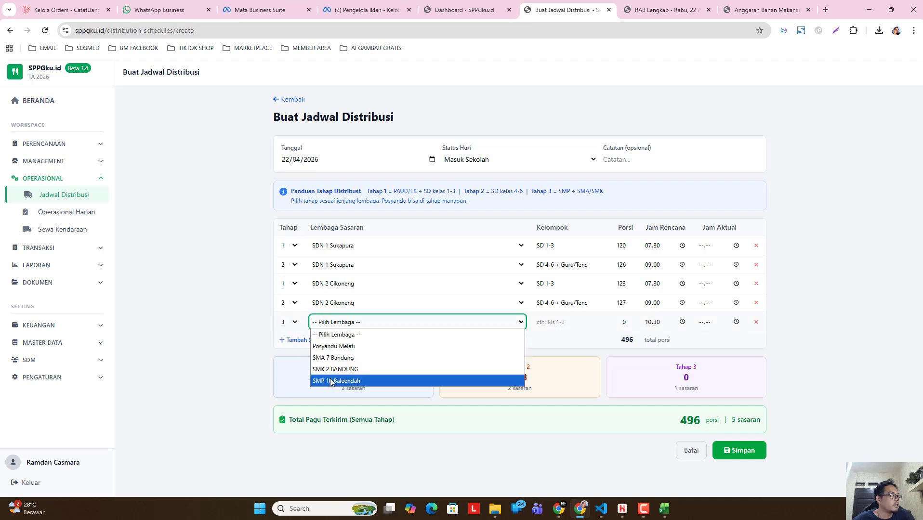
{"action": "left_click", "coordinate": [330, 381]}
Step: Add a target row for SMA 7 Bandung in Tahap 3
{"action": "left_click", "coordinate": [299, 340]}
{"action": "left_click", "coordinate": [288, 341]}
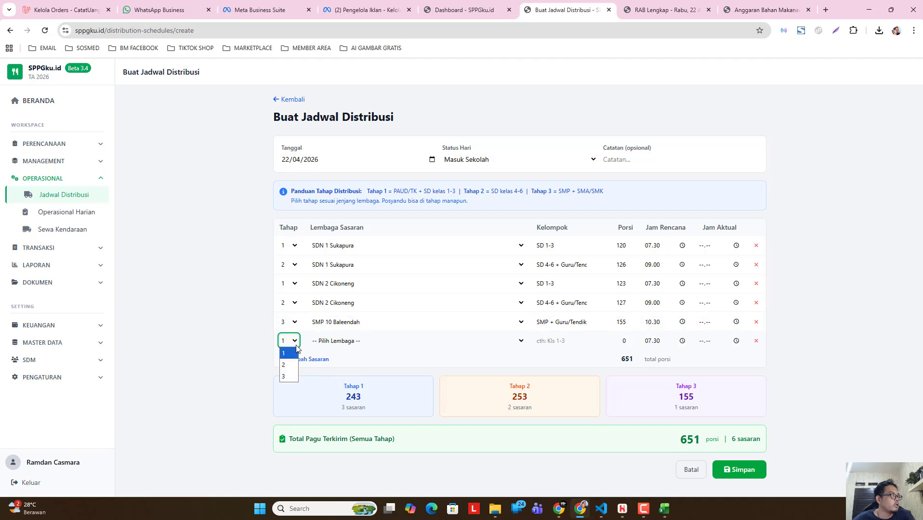
{"action": "left_click", "coordinate": [288, 377]}
{"action": "left_click", "coordinate": [345, 343]}
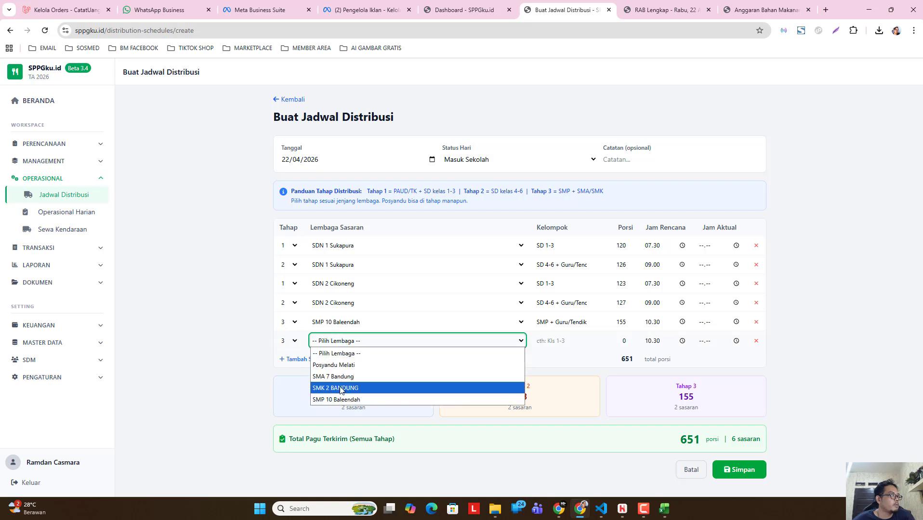
{"action": "left_click", "coordinate": [333, 378]}
Step: Add a final target row for SMK 2 BANDUNG in Tahap 3
{"action": "left_click", "coordinate": [296, 360]}
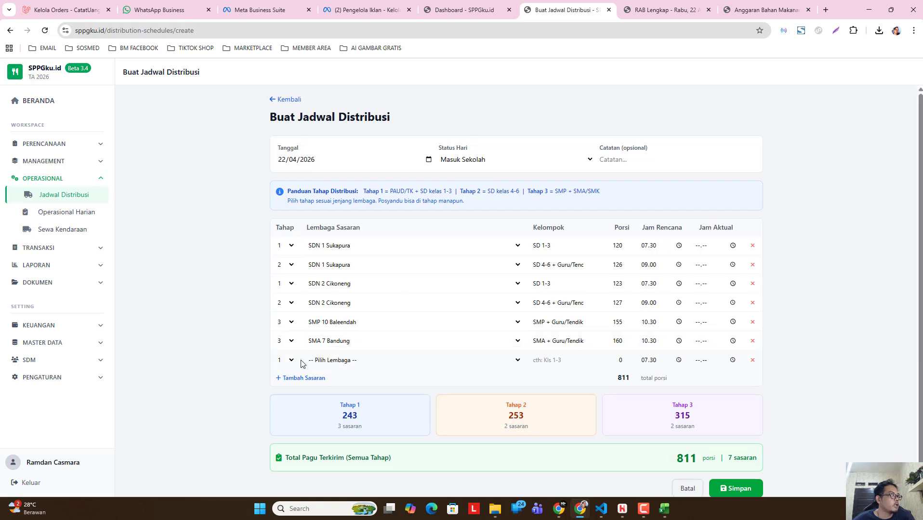
{"action": "left_click", "coordinate": [288, 360]}
{"action": "left_click", "coordinate": [288, 396]}
{"action": "left_click", "coordinate": [340, 361]}
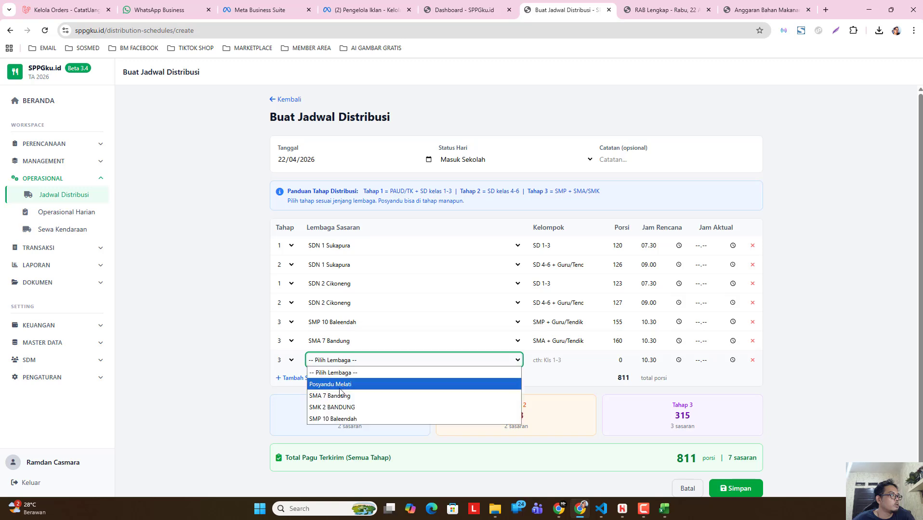
{"action": "left_click", "coordinate": [340, 407]}
{"action": "scroll", "coordinate": [570, 397], "scroll_direction": "down", "scroll_amount": 1}
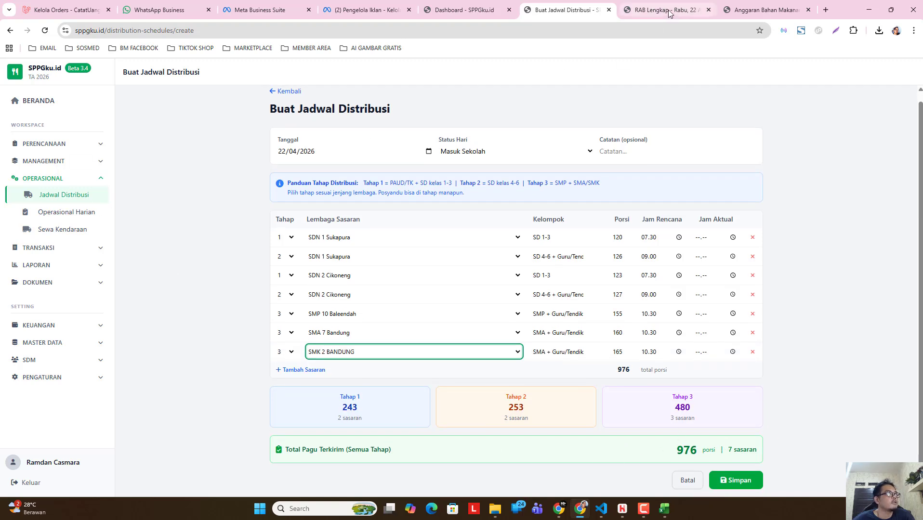
Step: Check the Rab, 22 Apr 2026 package count in the Anggaran Bahan Makanan list and close the RAB Lengkap PDF
{"action": "left_click", "coordinate": [758, 9]}
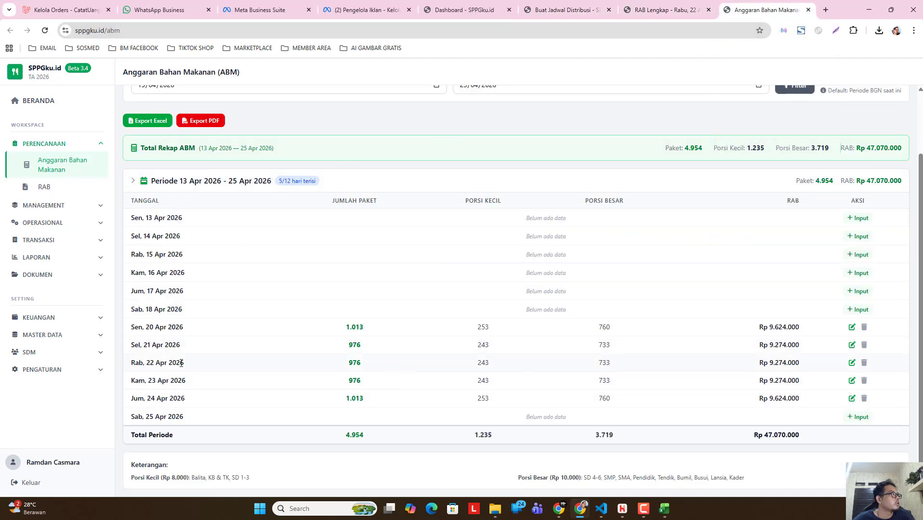
{"action": "double_click", "coordinate": [365, 364]}
{"action": "left_click", "coordinate": [658, 12]}
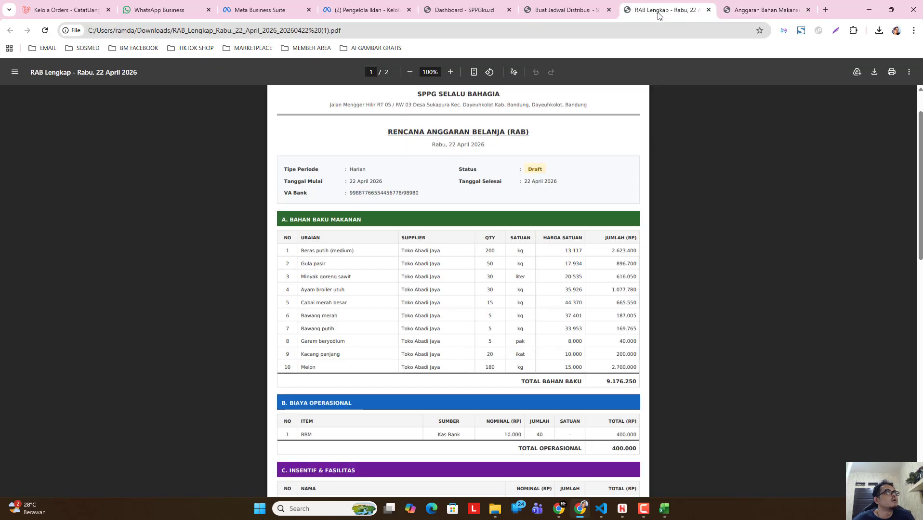
{"action": "left_click", "coordinate": [709, 10]}
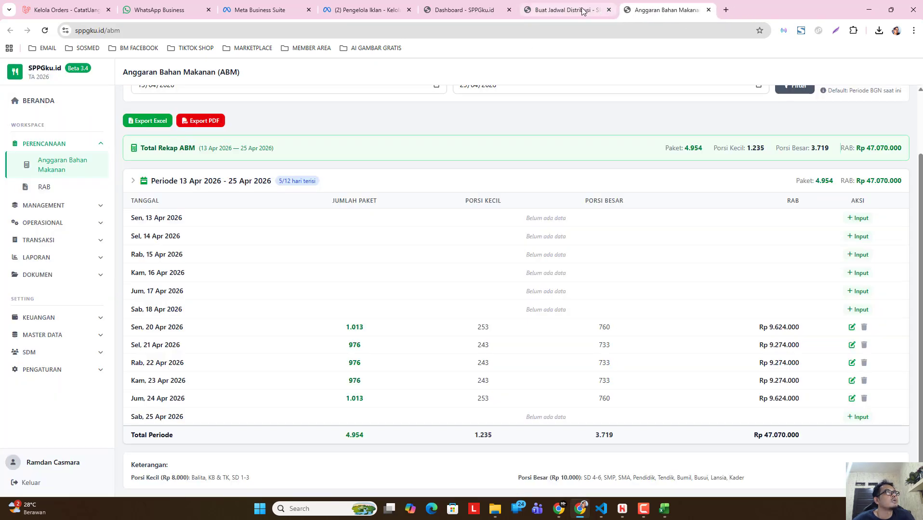
Step: Save the 22/04/2026 distribution schedule and collapse its entry in the schedule list
{"action": "left_click", "coordinate": [566, 10]}
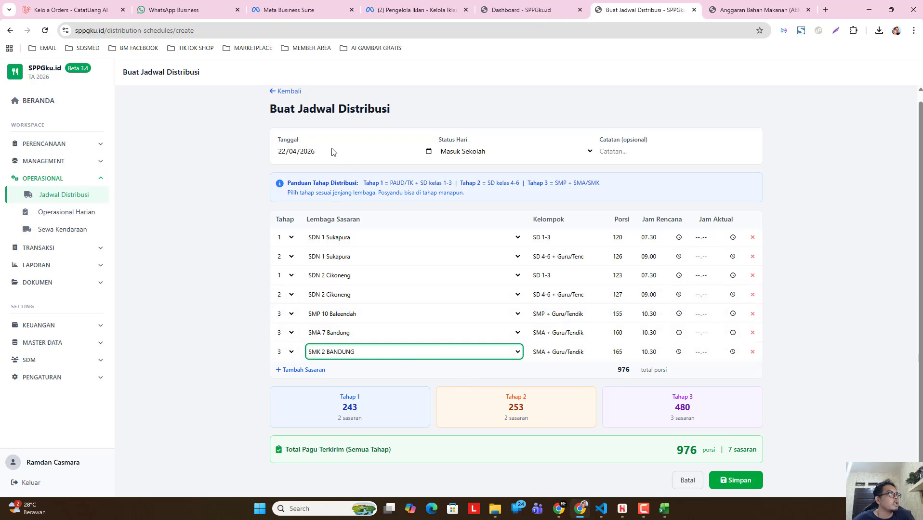
{"action": "left_click", "coordinate": [738, 481]}
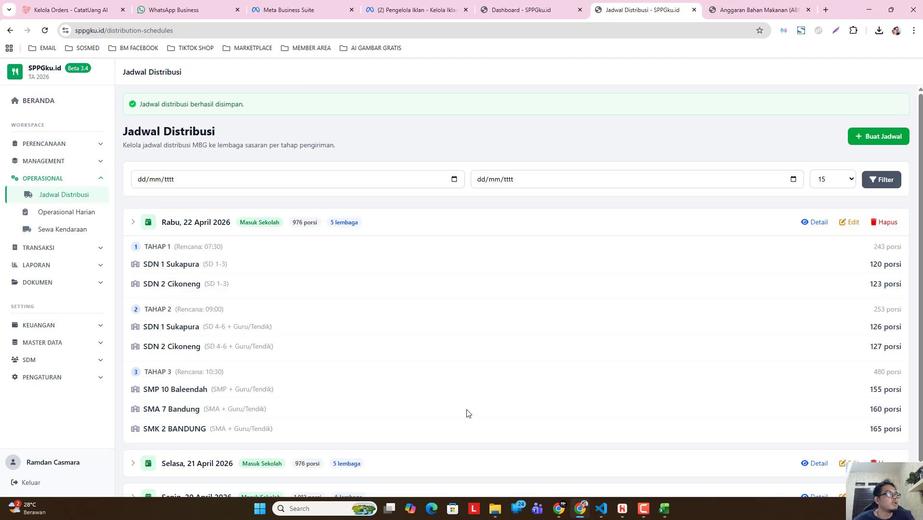
{"action": "left_click", "coordinate": [207, 225]}
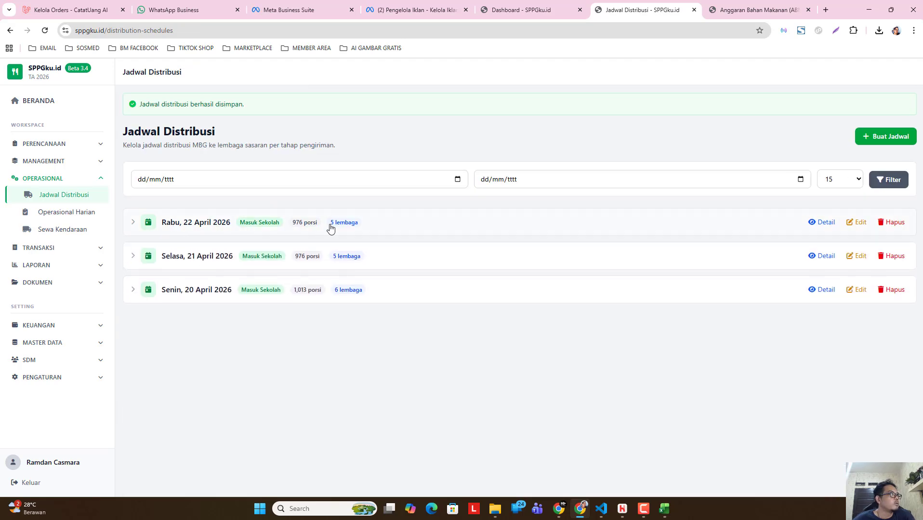
Step: Open the detail of the Rabu, 22 April 2026 schedule and review the targets and portions of all three stages
{"action": "left_click", "coordinate": [819, 223]}
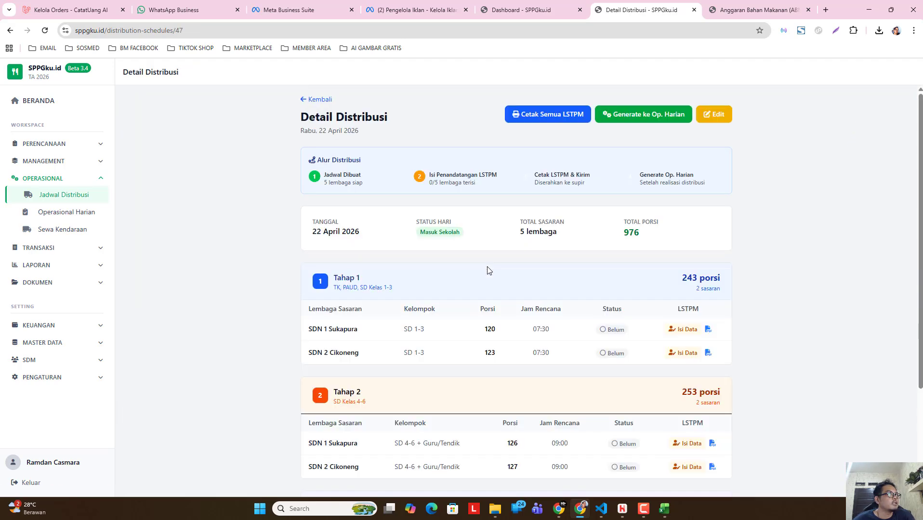
{"action": "scroll", "coordinate": [496, 238], "scroll_direction": "down", "scroll_amount": 3}
{"action": "scroll", "coordinate": [496, 238], "scroll_direction": "up", "scroll_amount": 3}
{"action": "scroll", "coordinate": [423, 390], "scroll_direction": "down", "scroll_amount": 3}
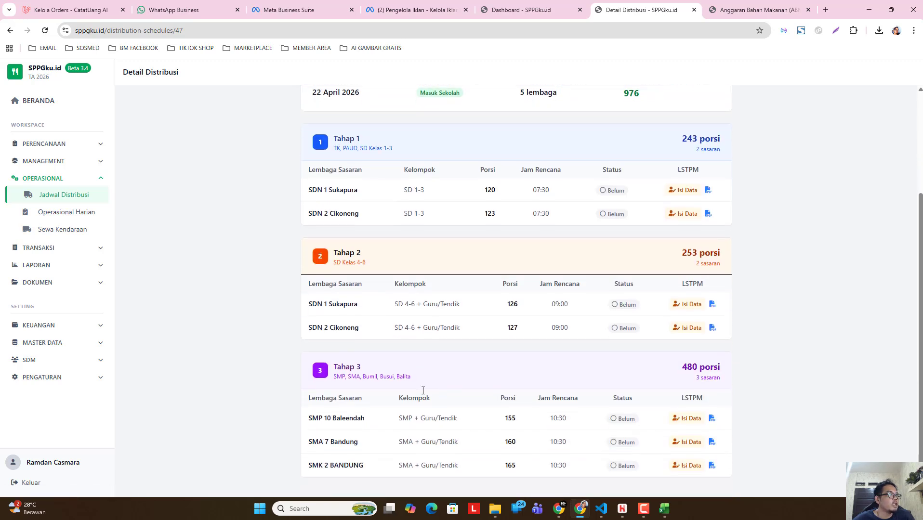
{"action": "scroll", "coordinate": [509, 366], "scroll_direction": "up", "scroll_amount": 3}
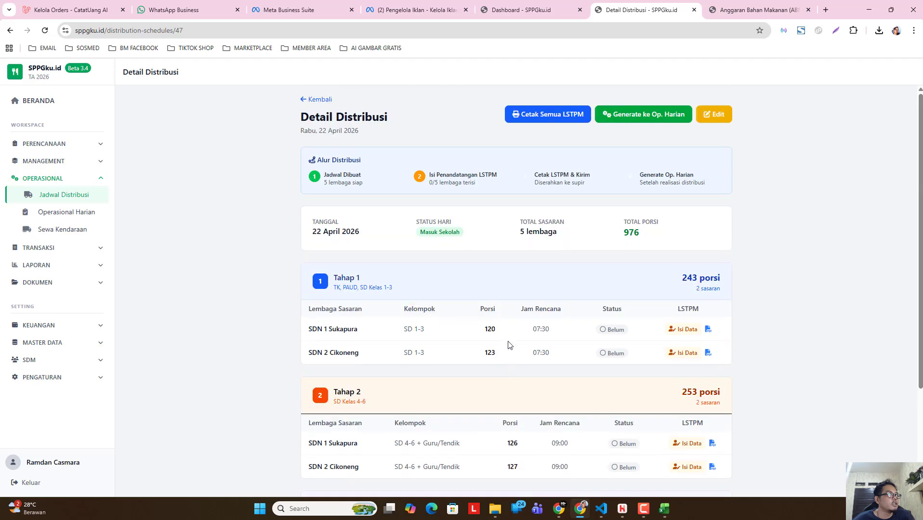
Step: Generate all LSTPM handover sheets for the schedule and examine the first sheet's letterhead, parties and signature section
{"action": "left_click", "coordinate": [546, 116]}
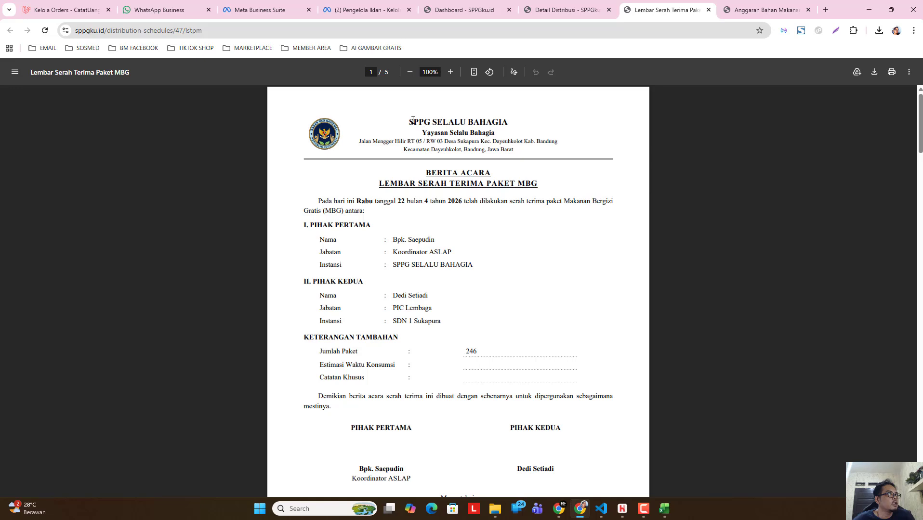
{"action": "left_click_drag", "start_coordinate": [410, 121], "coordinate": [542, 141]}
{"action": "left_click", "coordinate": [530, 157]}
{"action": "scroll", "coordinate": [398, 185], "scroll_direction": "down", "scroll_amount": 1}
{"action": "scroll", "coordinate": [402, 197], "scroll_direction": "down", "scroll_amount": 1}
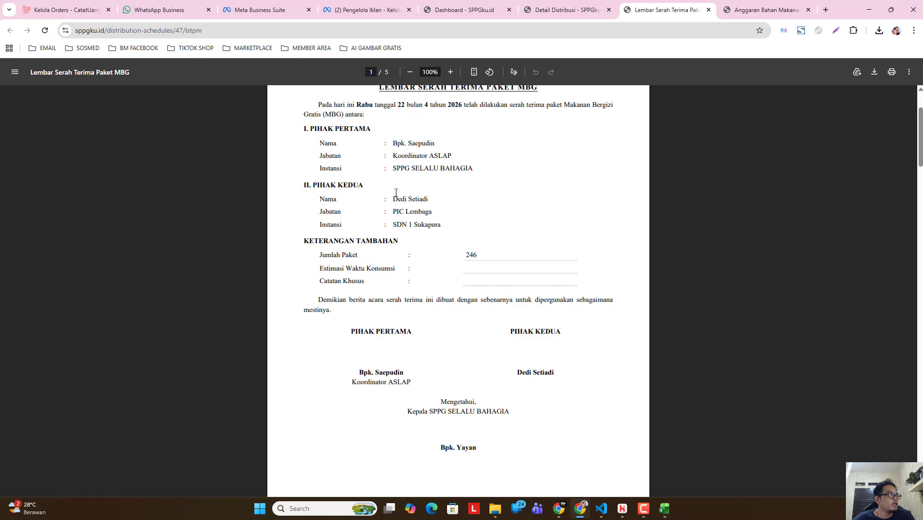
Step: Return to the distribution detail and open Data Lembaga from the master data in a new browser tab
{"action": "left_click", "coordinate": [556, 10]}
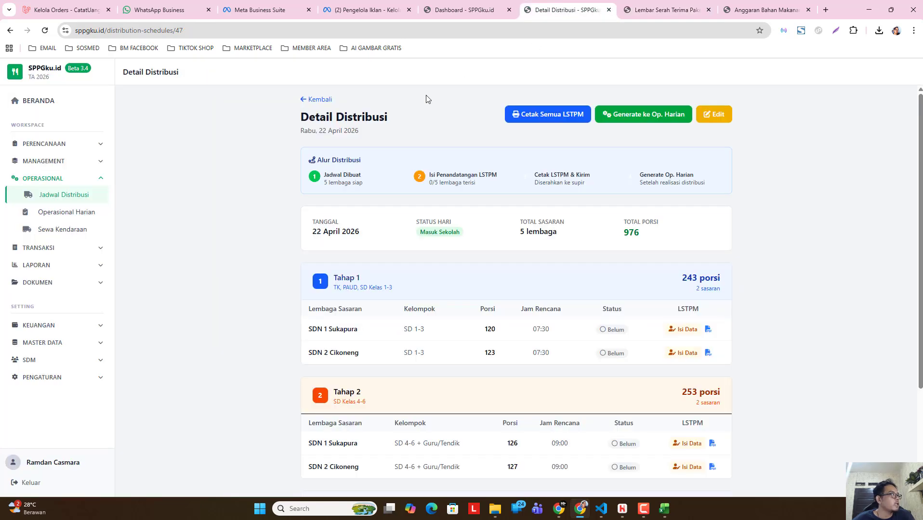
{"action": "left_click", "coordinate": [63, 342]}
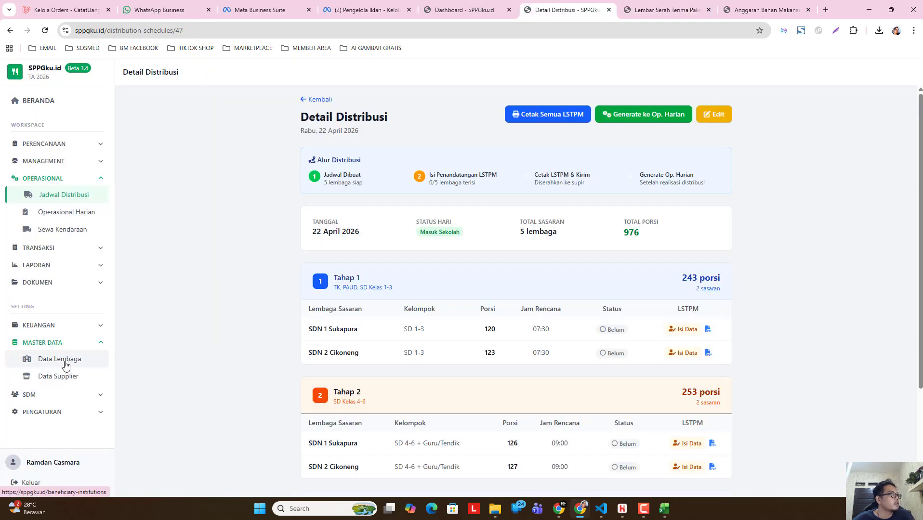
{"action": "right_click", "coordinate": [66, 366]}
{"action": "left_click", "coordinate": [135, 219]}
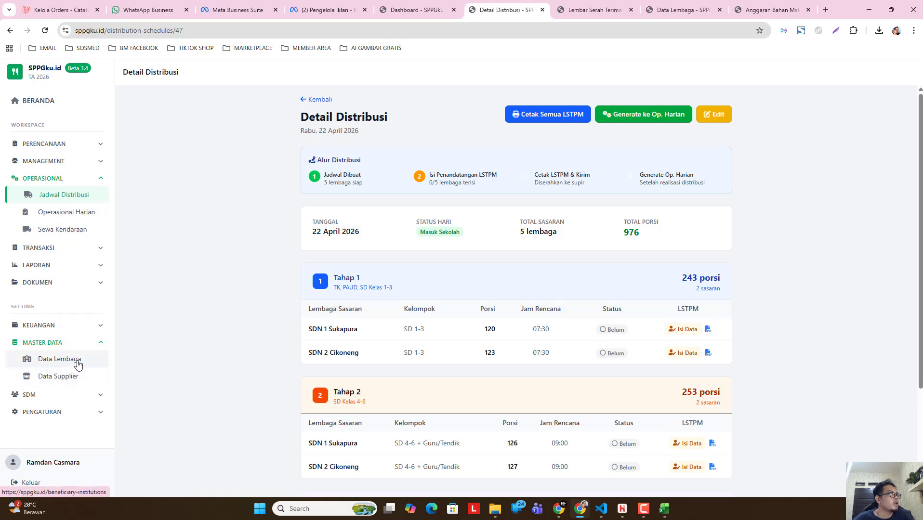
Step: Switch to the new master data tab and display the Data Lembaga list to examine each institution's PIC and recipients
{"action": "left_click", "coordinate": [588, 13]}
{"action": "left_click", "coordinate": [509, 15]}
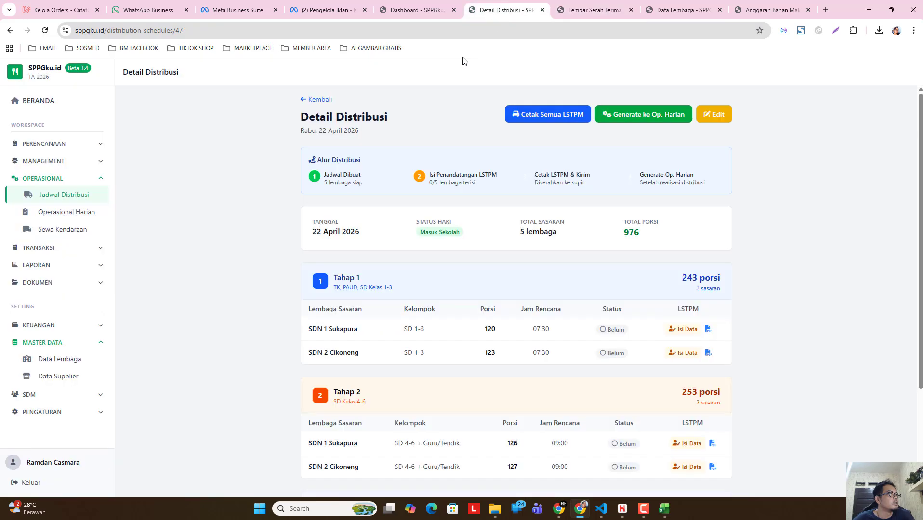
{"action": "left_click", "coordinate": [413, 13]}
{"action": "left_click", "coordinate": [501, 9]}
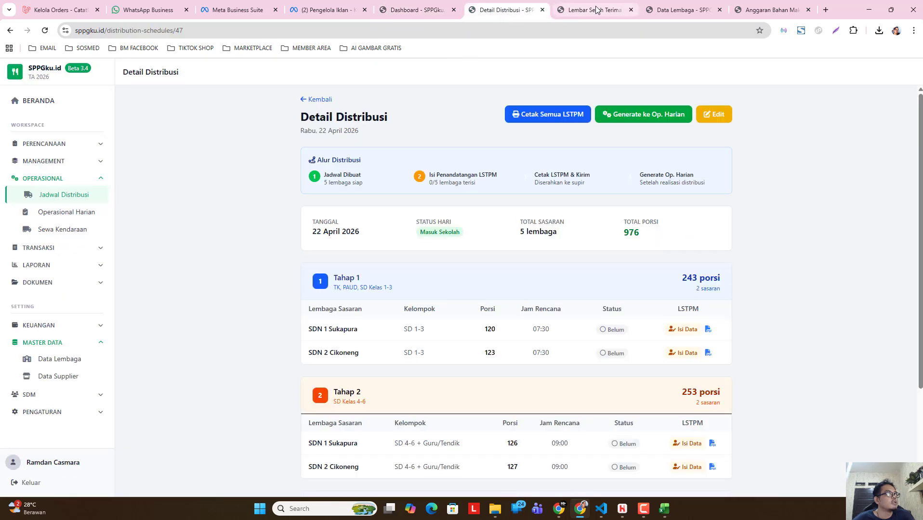
{"action": "left_click", "coordinate": [686, 10]}
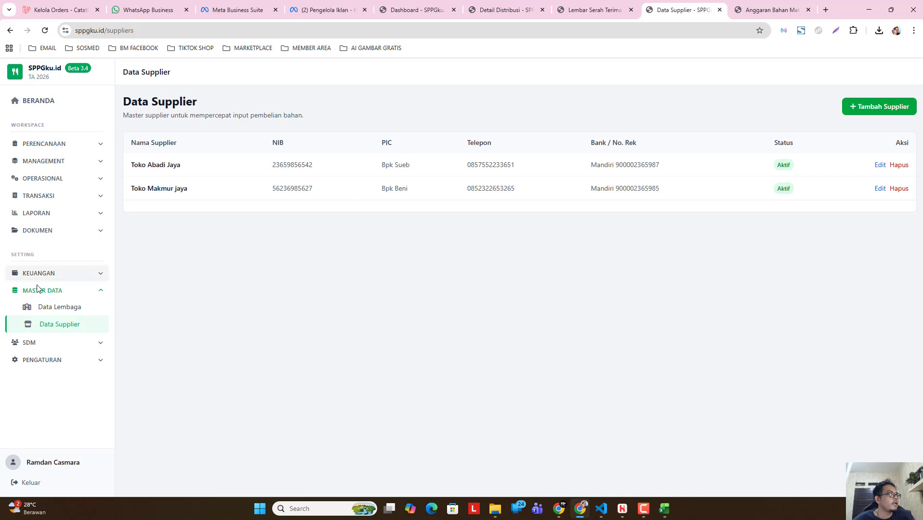
{"action": "left_click", "coordinate": [65, 309]}
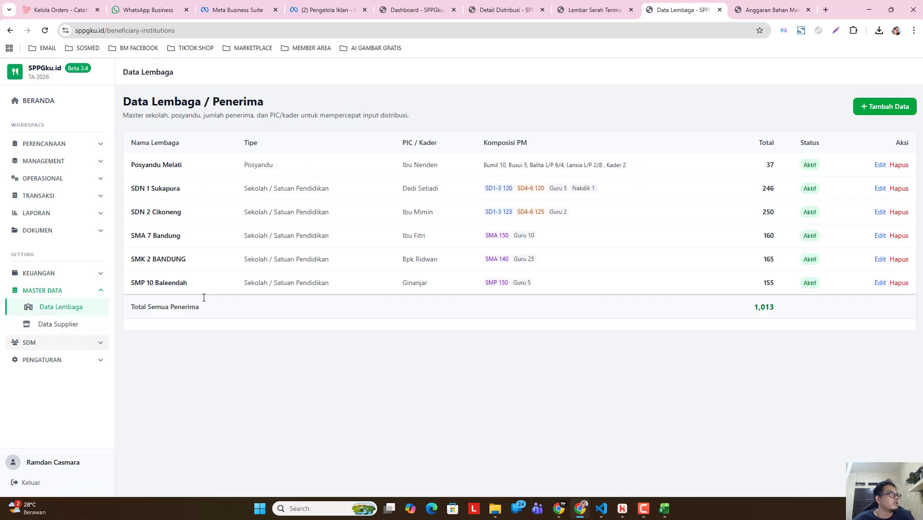
Step: Recheck the parties on the Lembar Serah Terima Paket MBG and view the LSTPM entries in the distribution detail
{"action": "left_click", "coordinate": [588, 11]}
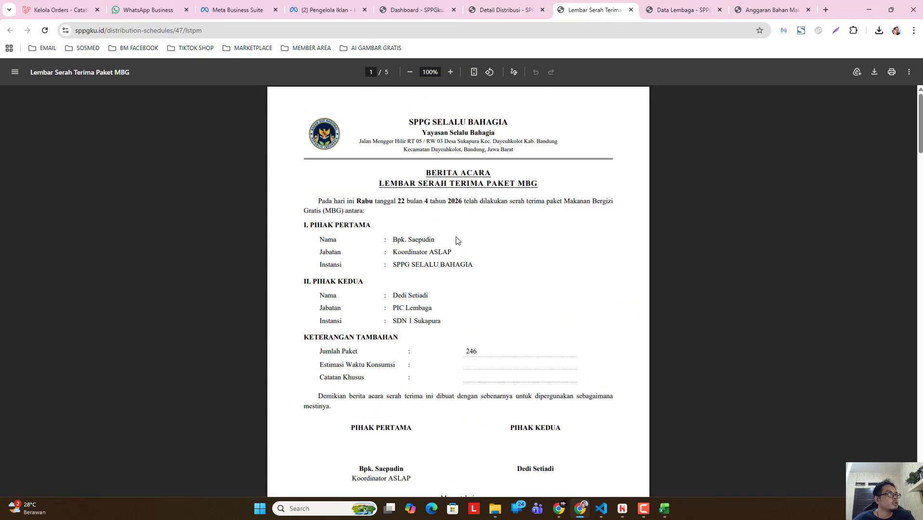
{"action": "scroll", "coordinate": [456, 231], "scroll_direction": "down", "scroll_amount": 1}
{"action": "left_click", "coordinate": [504, 16]}
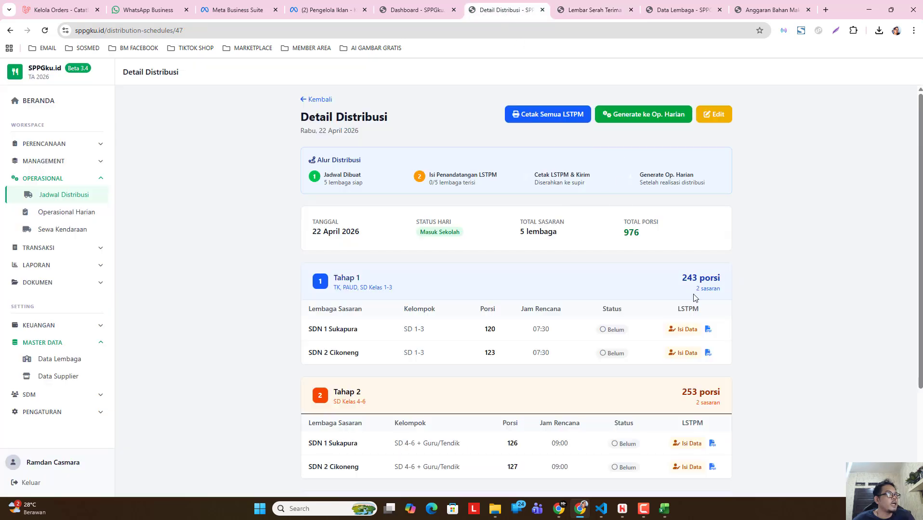
{"action": "scroll", "coordinate": [380, 312], "scroll_direction": "down", "scroll_amount": 1}
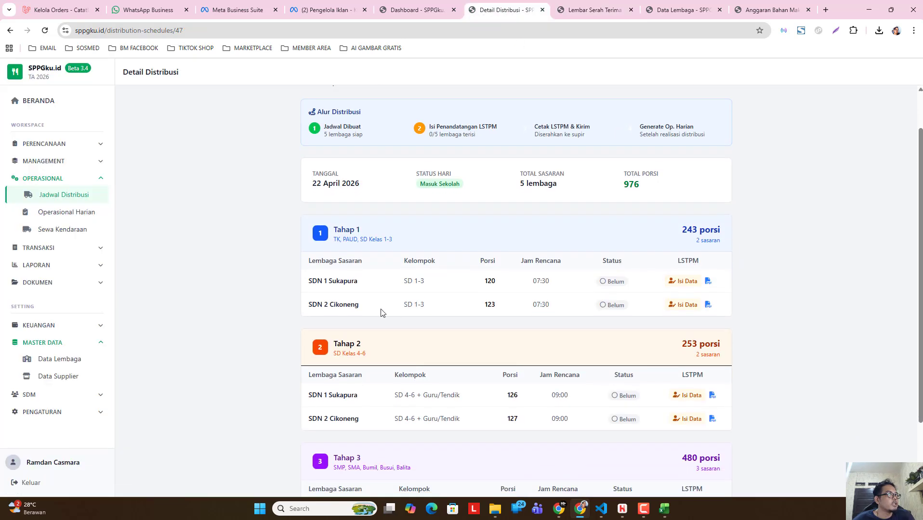
Step: Open the LSTPM signatory data for SDN 1 Sukapura in Tahap 1 and inspect both parties' names and positions
{"action": "left_click", "coordinate": [684, 282]}
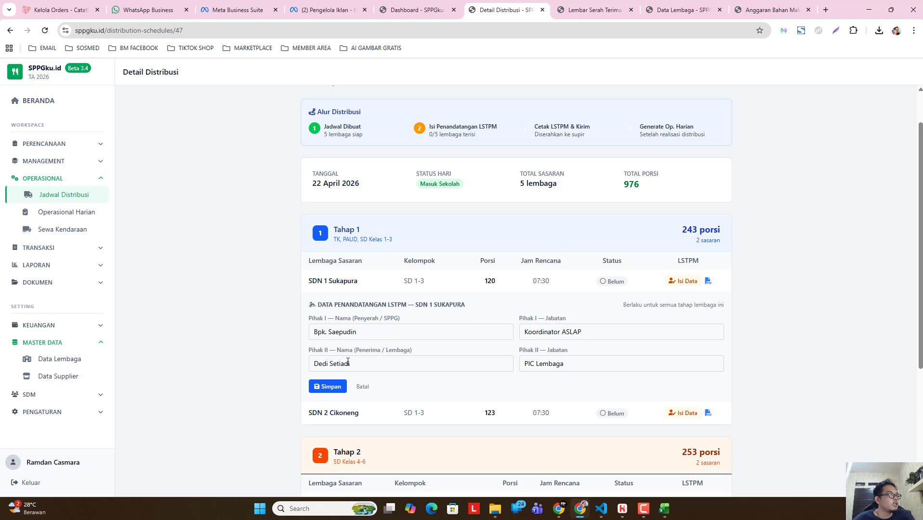
{"action": "left_click", "coordinate": [375, 330]}
{"action": "left_click", "coordinate": [481, 362]}
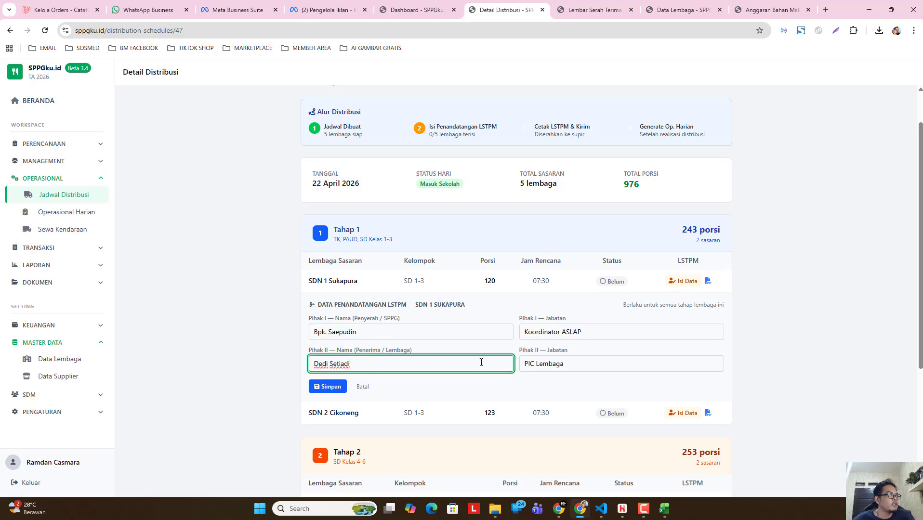
{"action": "left_click", "coordinate": [603, 365]}
{"action": "scroll", "coordinate": [485, 345], "scroll_direction": "up", "scroll_amount": 2}
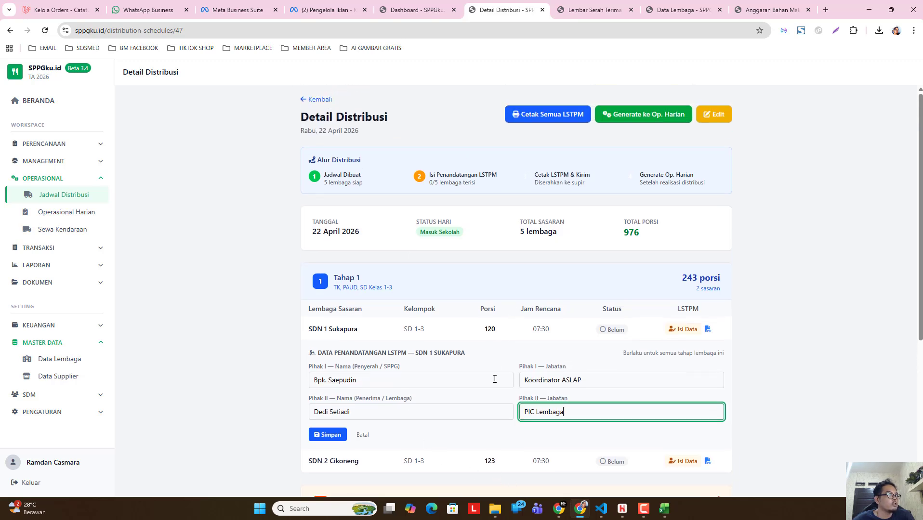
Step: Examine SDN 1 Sukapura's individual LSTPM sheet, close it, and cancel the signatory form without saving
{"action": "left_click", "coordinate": [707, 329]}
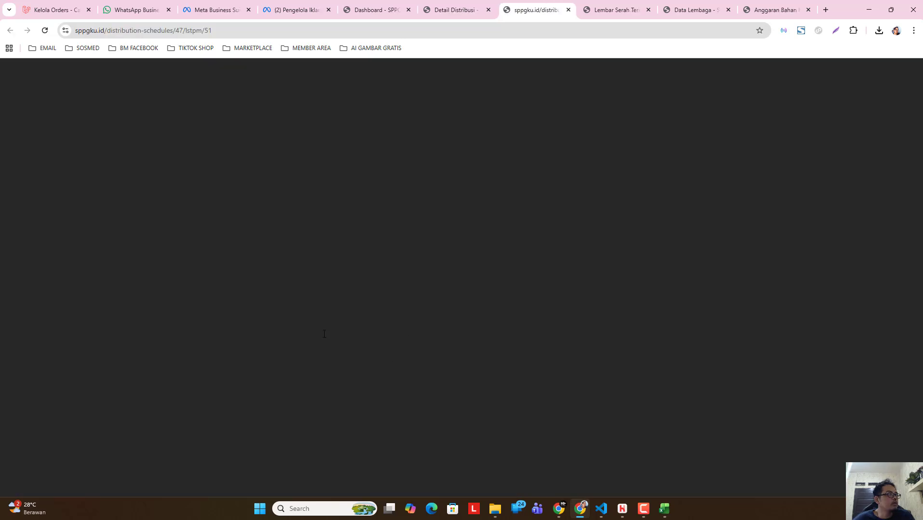
{"action": "scroll", "coordinate": [370, 259], "scroll_direction": "down", "scroll_amount": 3}
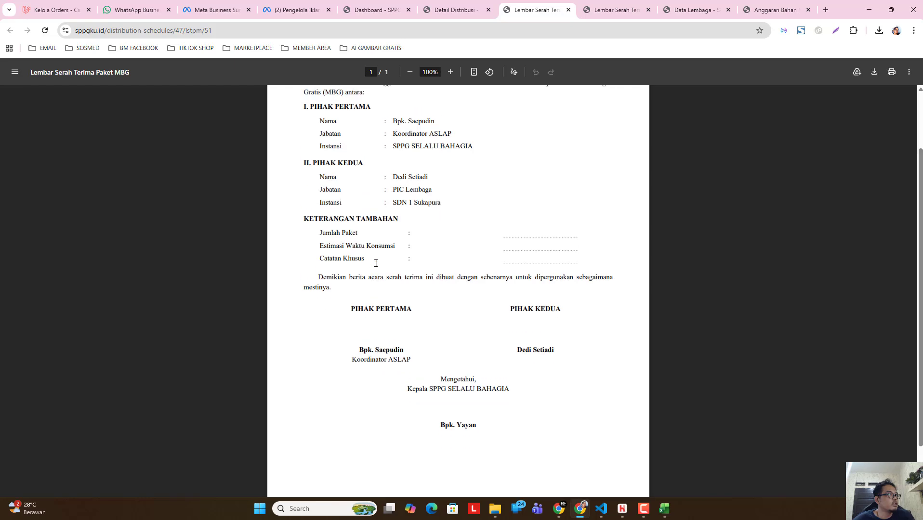
{"action": "scroll", "coordinate": [373, 261], "scroll_direction": "up", "scroll_amount": 3}
{"action": "left_click", "coordinate": [568, 11]}
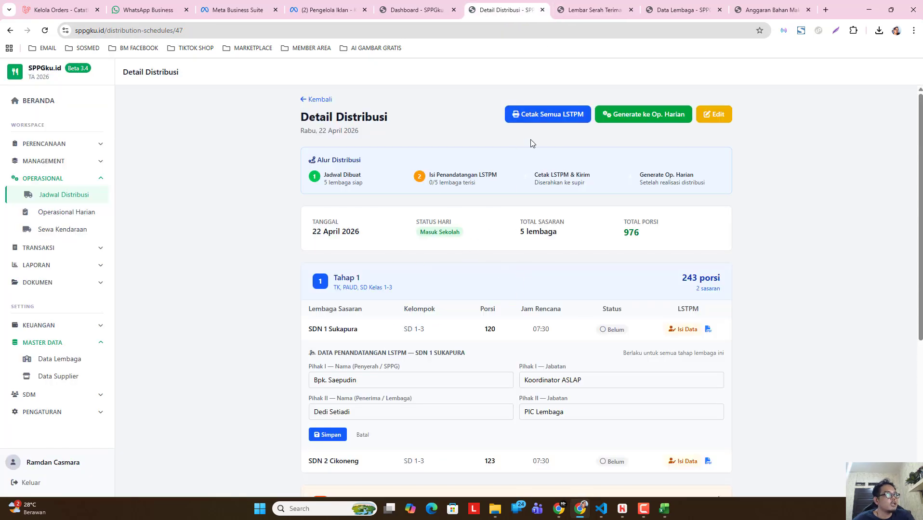
{"action": "left_click", "coordinate": [362, 434]}
Step: Check the package quantities and signatures in the combined LSTPM document, and close that document
{"action": "left_click", "coordinate": [594, 10]}
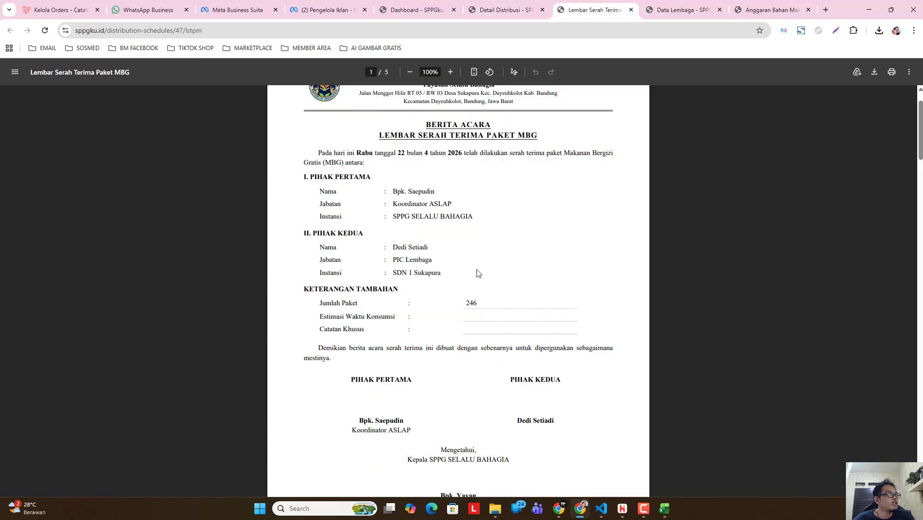
{"action": "scroll", "coordinate": [482, 285], "scroll_direction": "down", "scroll_amount": 7}
{"action": "scroll", "coordinate": [477, 286], "scroll_direction": "up", "scroll_amount": 4}
{"action": "scroll", "coordinate": [496, 264], "scroll_direction": "down", "scroll_amount": 5}
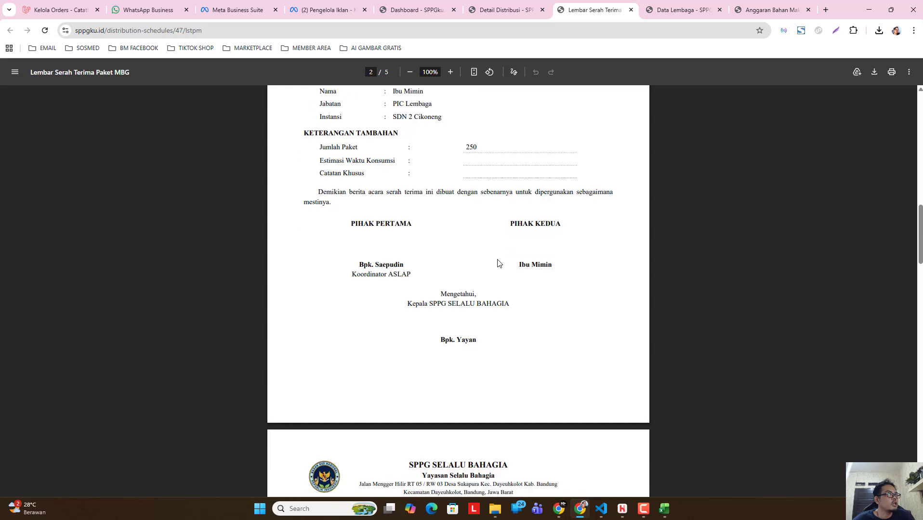
{"action": "scroll", "coordinate": [553, 246], "scroll_direction": "up", "scroll_amount": 9}
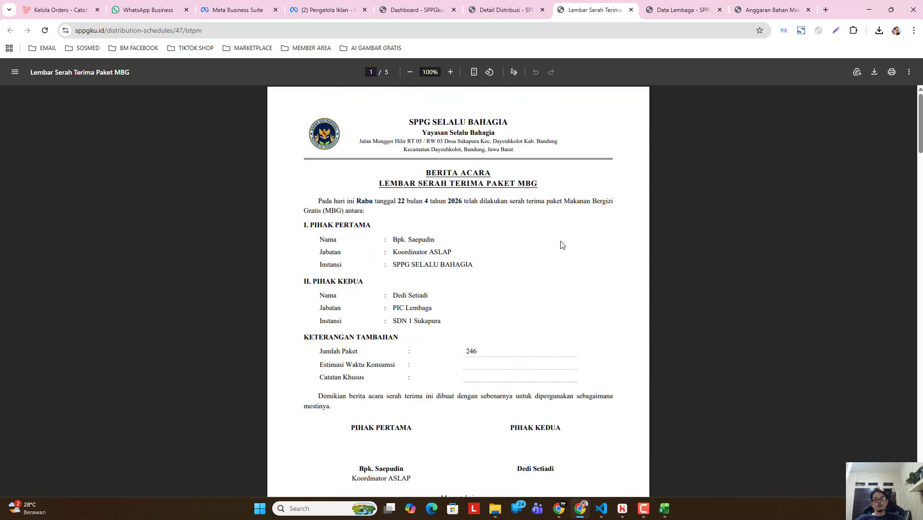
{"action": "left_click", "coordinate": [630, 10]}
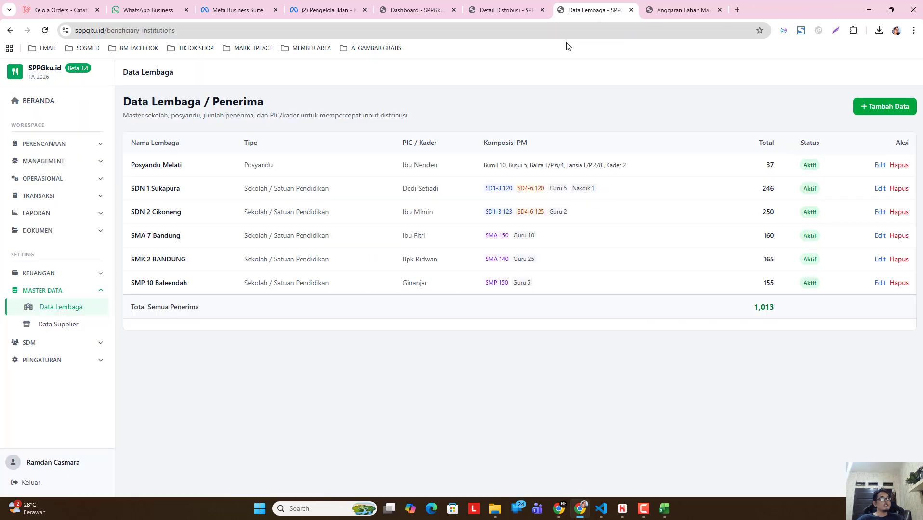
Step: Return to the Jadwal Distribusi list and reopen the detail of the Rabu, 22 April 2026 schedule
{"action": "left_click", "coordinate": [507, 12]}
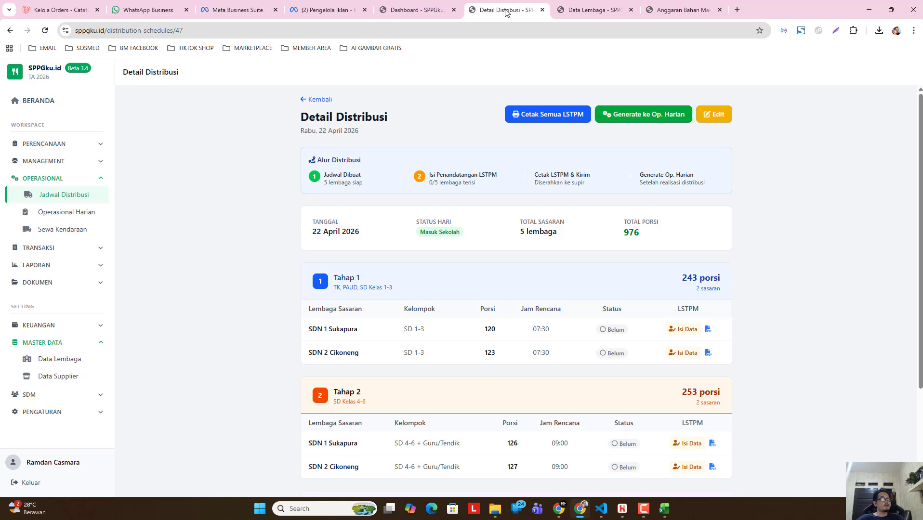
{"action": "left_click", "coordinate": [328, 101]}
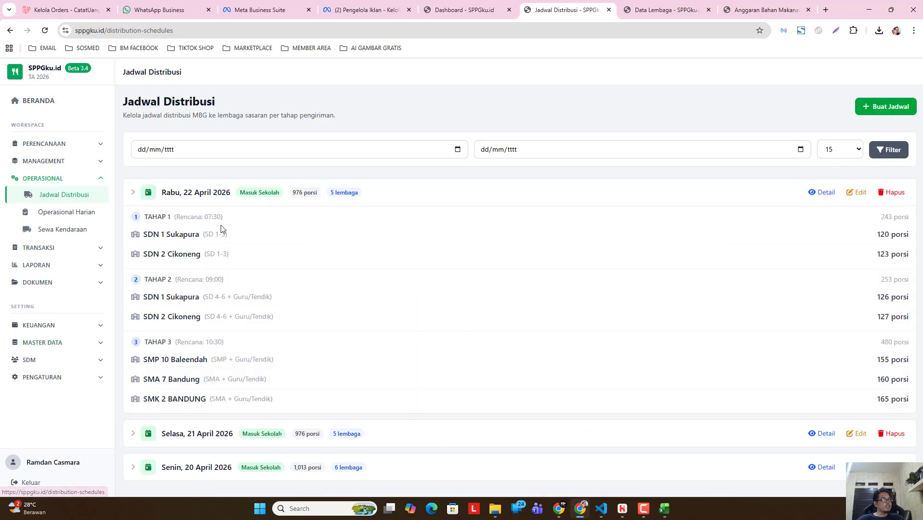
{"action": "left_click", "coordinate": [210, 195]}
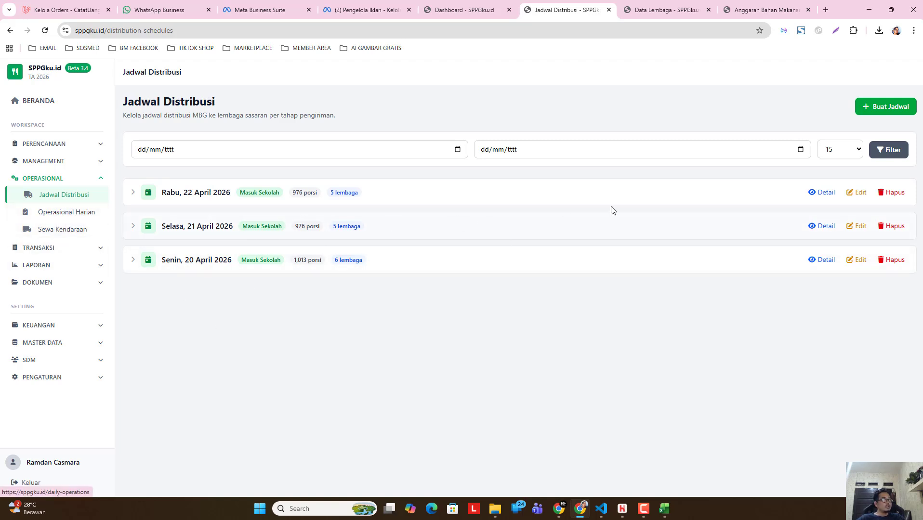
{"action": "left_click", "coordinate": [815, 192]}
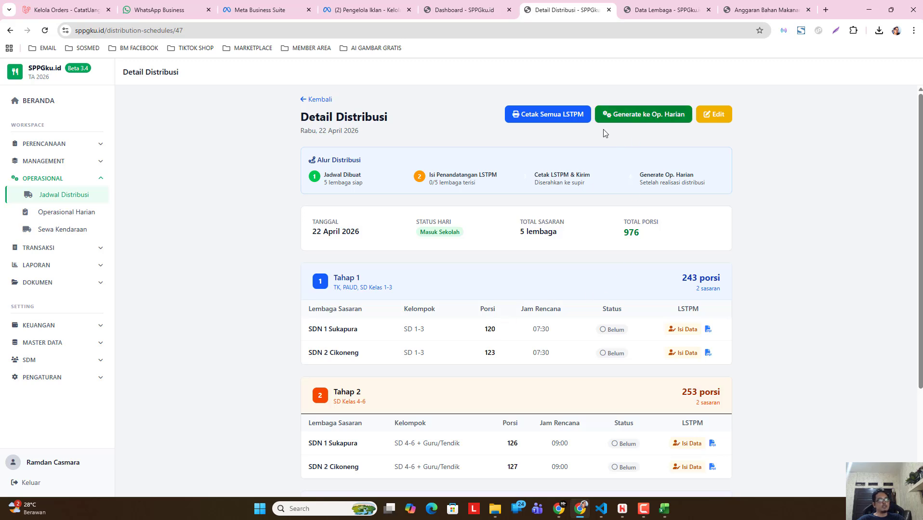
Step: Check today's portions on the Beranda dashboard and the dates recorded in Operasional Harian
{"action": "left_click", "coordinate": [62, 144]}
{"action": "left_click", "coordinate": [73, 144]}
{"action": "left_click", "coordinate": [43, 101]}
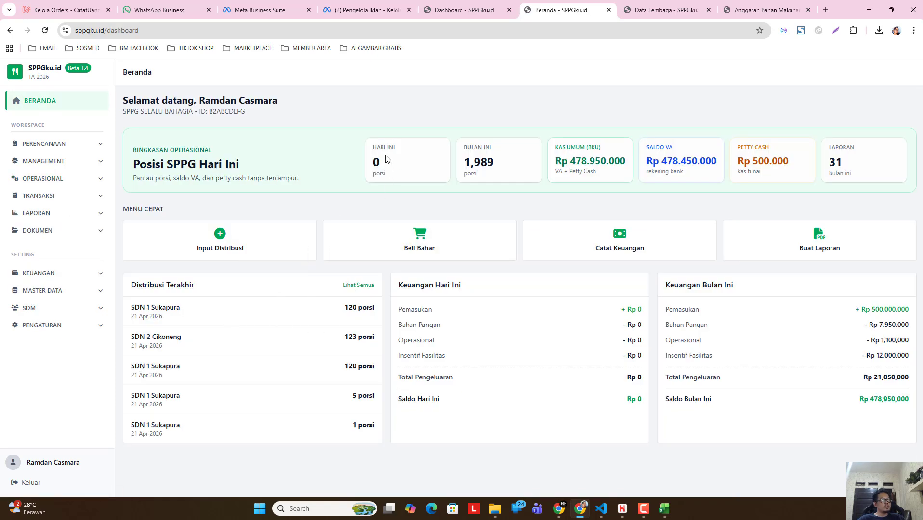
{"action": "left_click", "coordinate": [58, 179]}
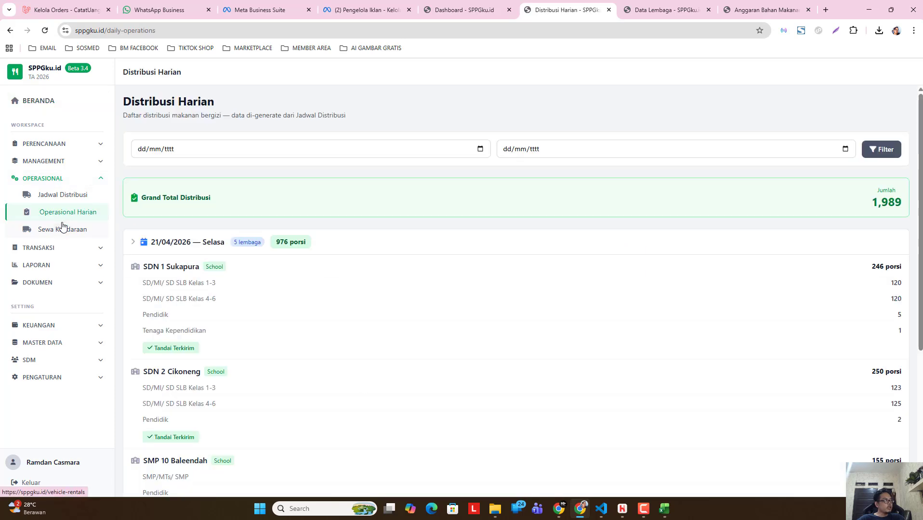
{"action": "left_click", "coordinate": [193, 247]}
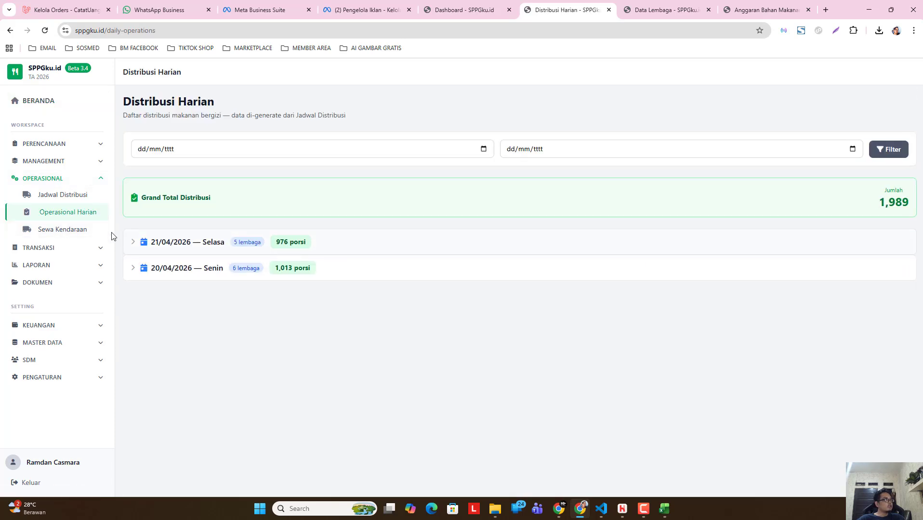
Step: Open the 22 April 2026 distribution schedule's detail and generate its Operasional Harian data
{"action": "left_click", "coordinate": [68, 195]}
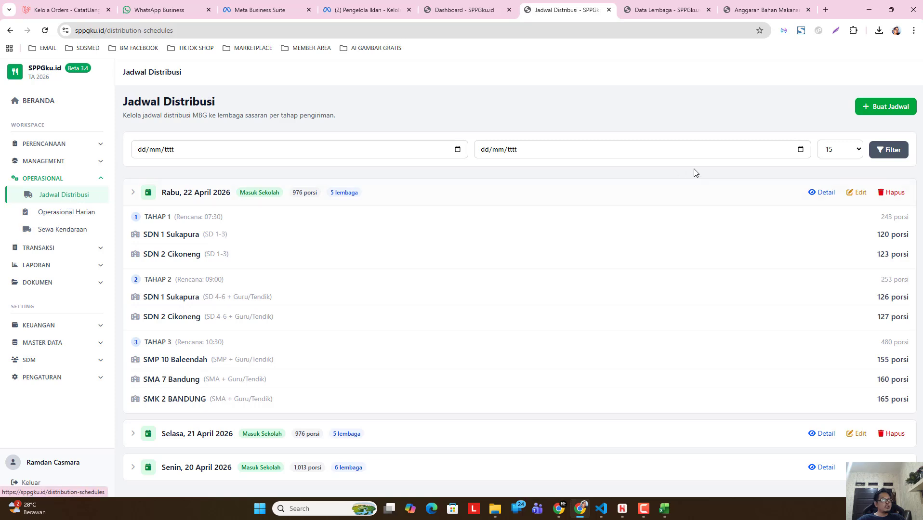
{"action": "left_click", "coordinate": [399, 192]}
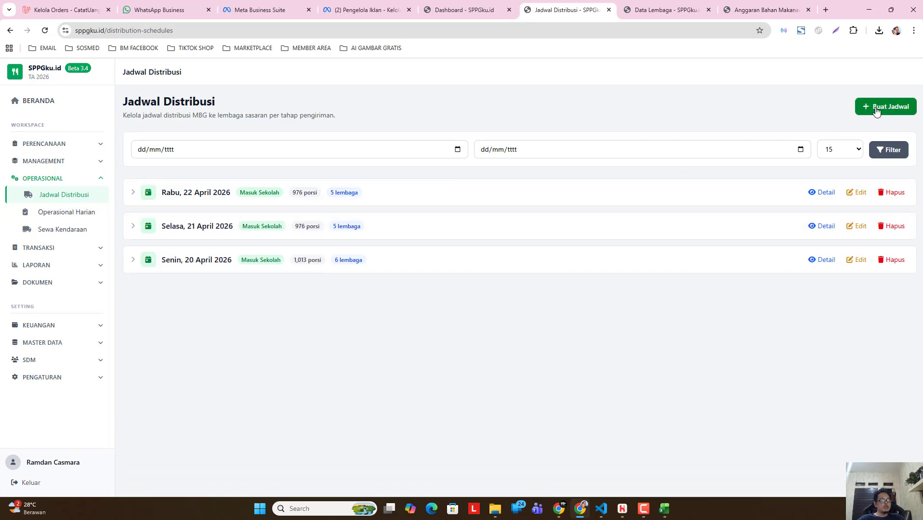
{"action": "left_click", "coordinate": [823, 193]}
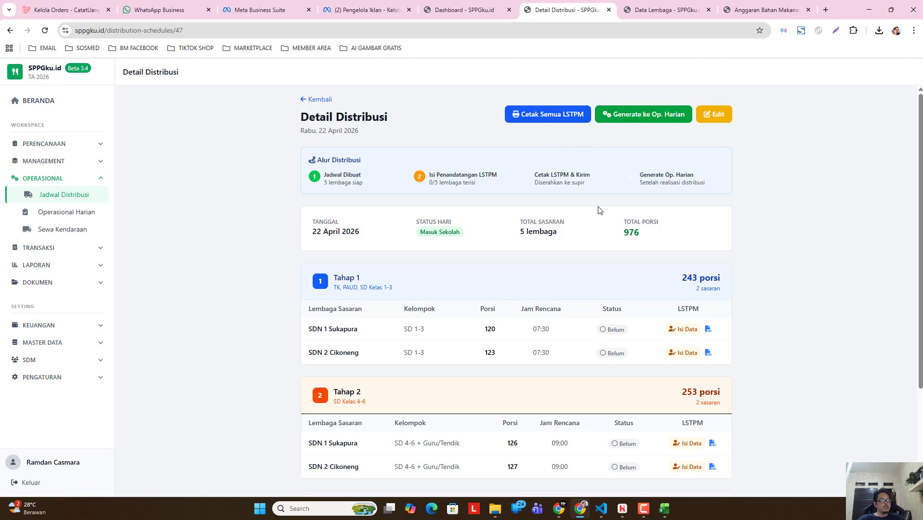
{"action": "left_click", "coordinate": [653, 116]}
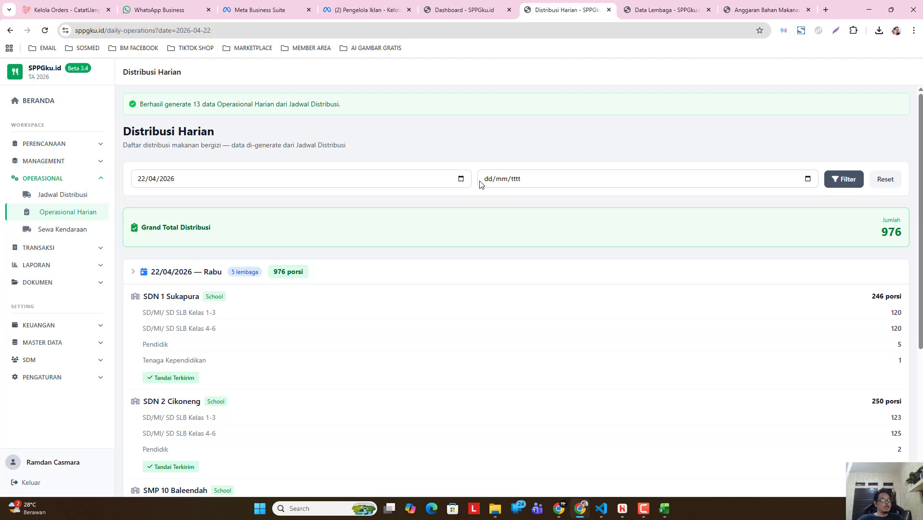
Step: Inspect the 22/04/2026 entry in Distribusi Harian, first filtered by date and again in the full list
{"action": "left_click", "coordinate": [191, 275]}
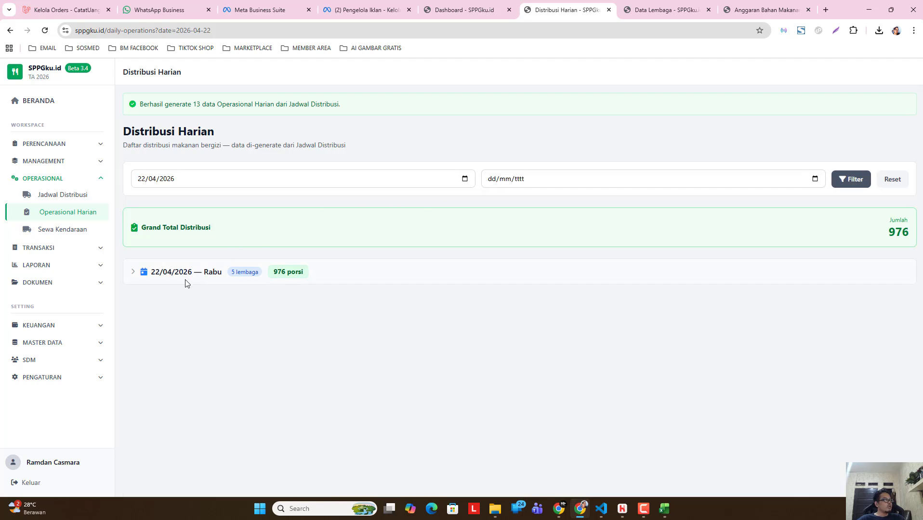
{"action": "left_click", "coordinate": [187, 277]}
{"action": "left_click", "coordinate": [185, 274]}
{"action": "left_click", "coordinate": [68, 211]}
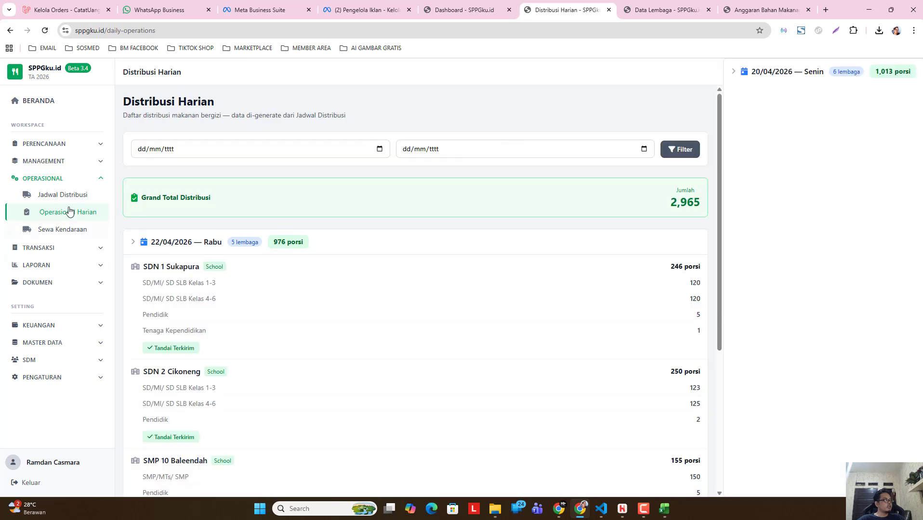
{"action": "left_click", "coordinate": [166, 249]}
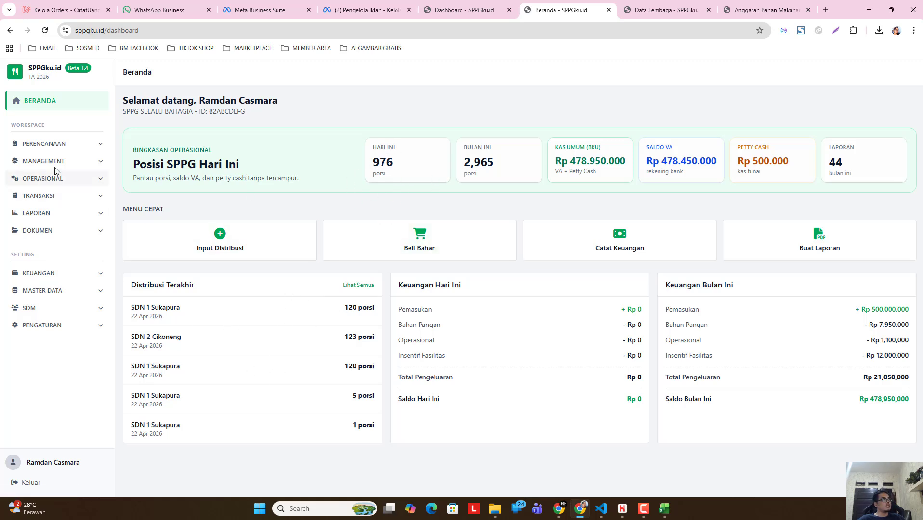
Step: Check the updated dashboard, revisit Jadwal Distribusi and Operasional Harian, and display the Sewa Kendaraan cost calculations
{"action": "left_click", "coordinate": [66, 180]}
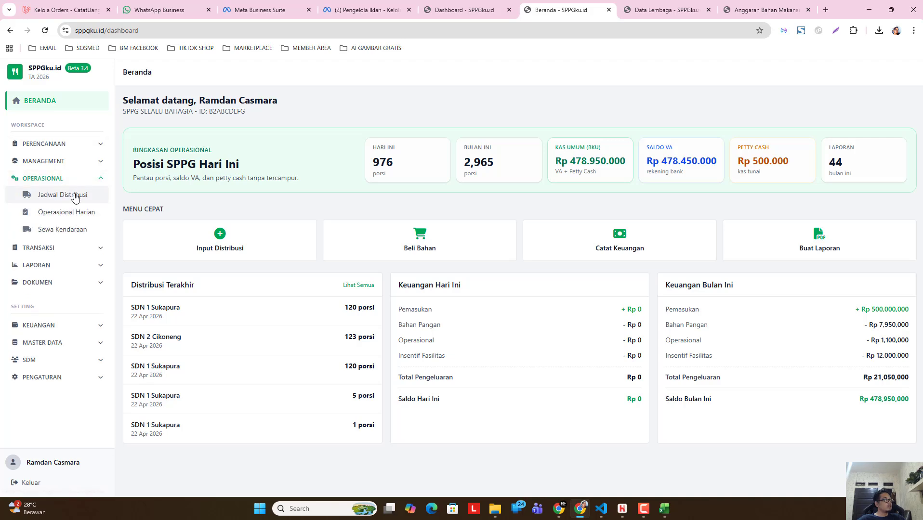
{"action": "left_click", "coordinate": [73, 196]}
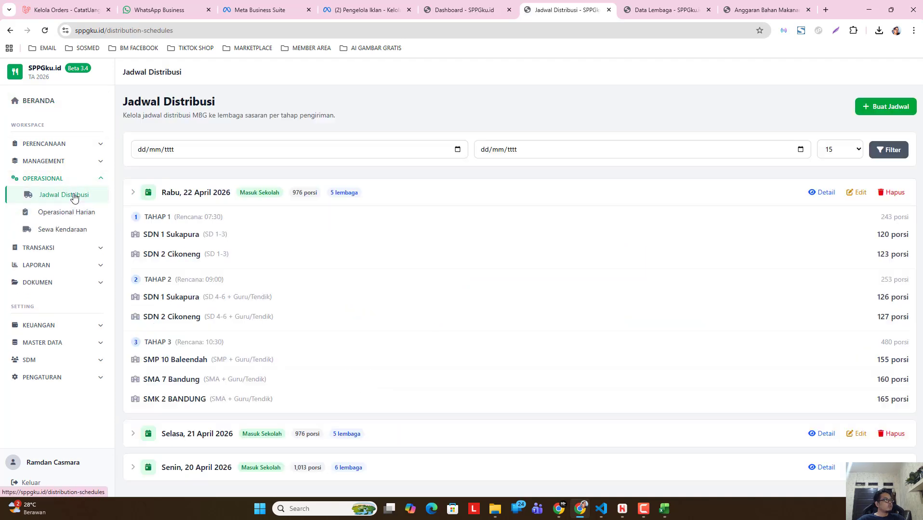
{"action": "left_click", "coordinate": [177, 193]}
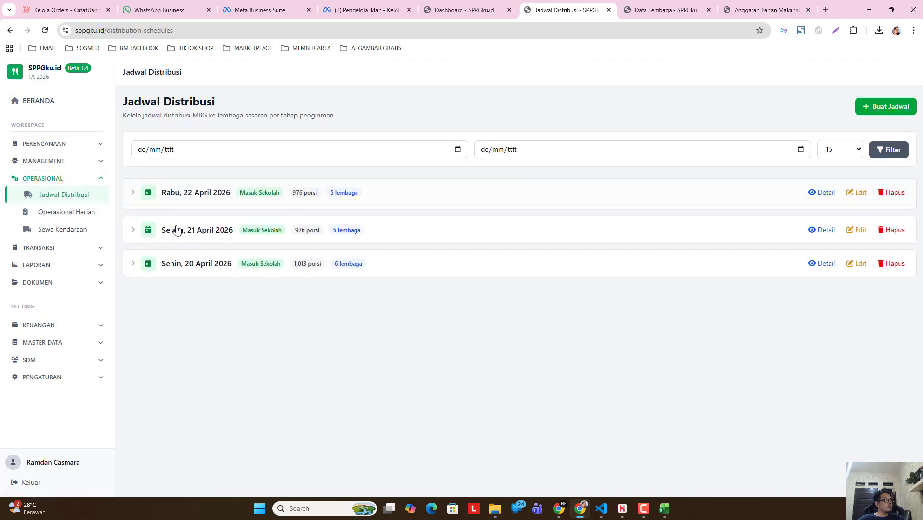
{"action": "left_click", "coordinate": [68, 213]}
{"action": "left_click", "coordinate": [68, 231]}
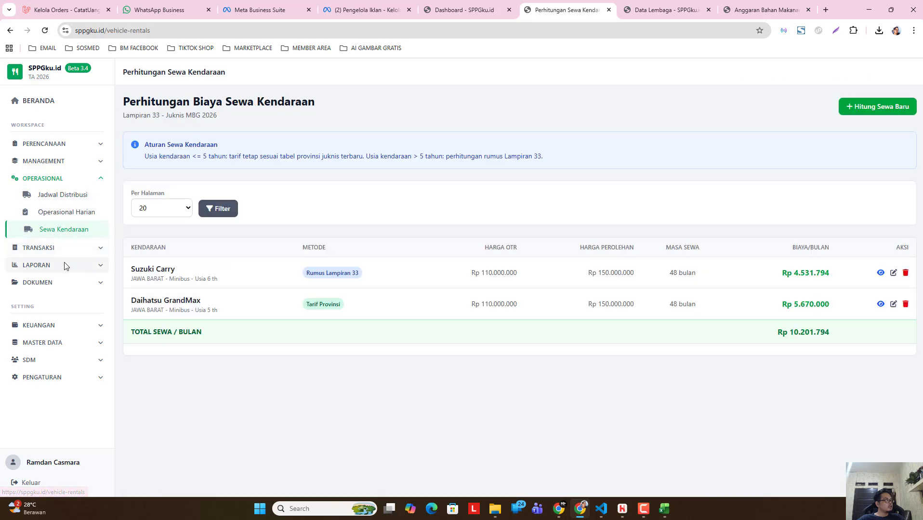
Step: Browse both pages of the Pembelian Bahan list and open the PO preview for the 22/04/2026 purchase
{"action": "left_click", "coordinate": [53, 248]}
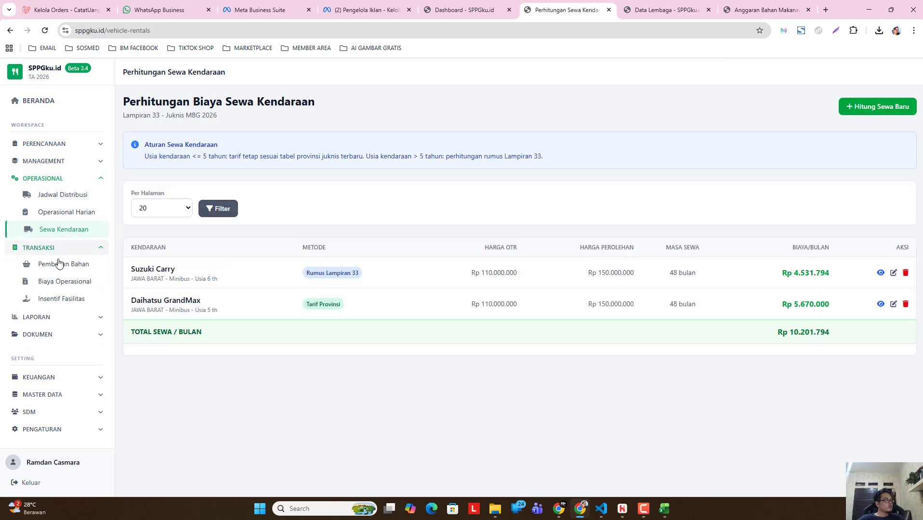
{"action": "left_click", "coordinate": [70, 268]}
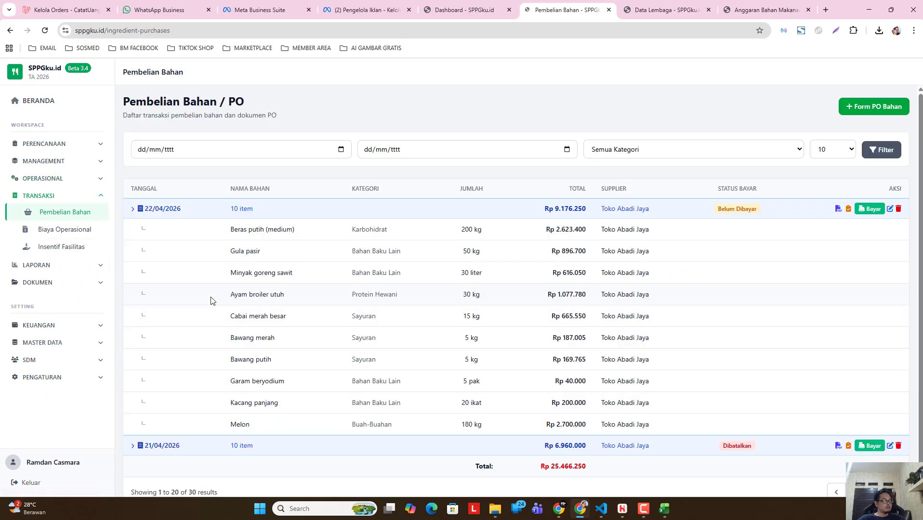
{"action": "left_click", "coordinate": [381, 216]}
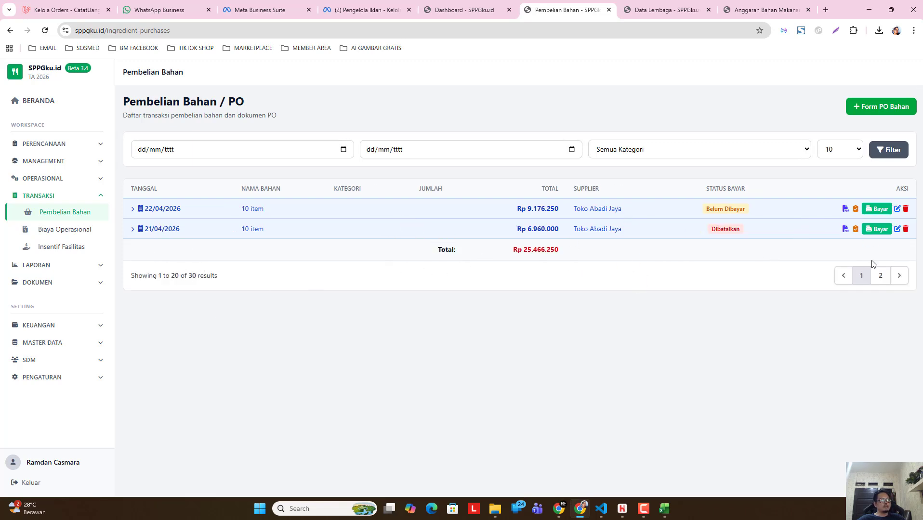
{"action": "left_click", "coordinate": [880, 276]}
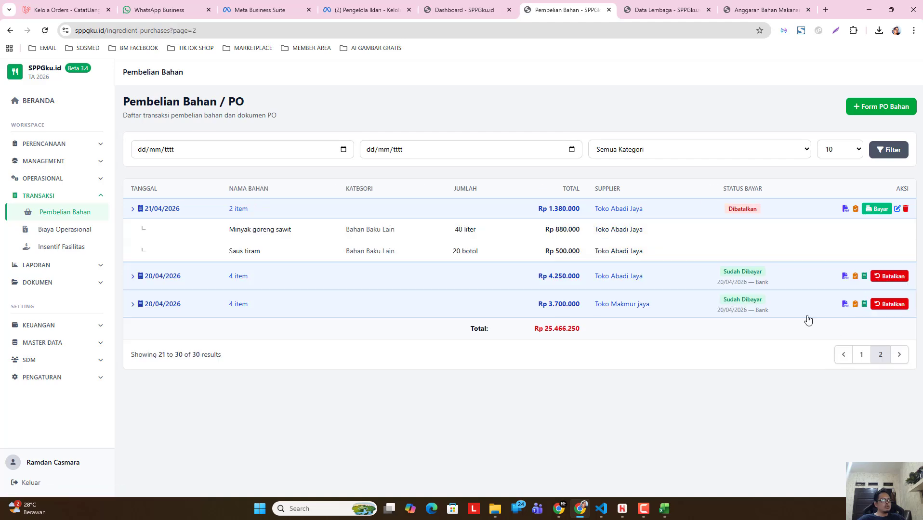
{"action": "left_click", "coordinate": [192, 212]}
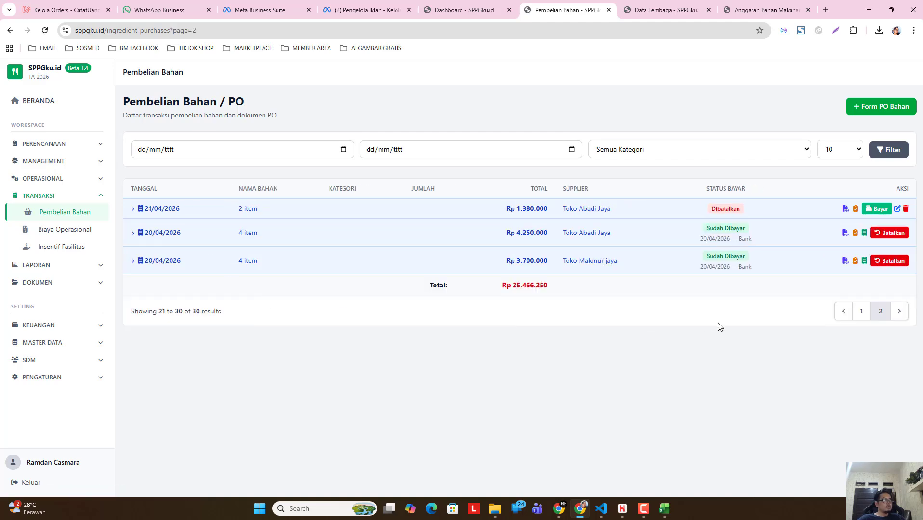
{"action": "left_click", "coordinate": [861, 313]}
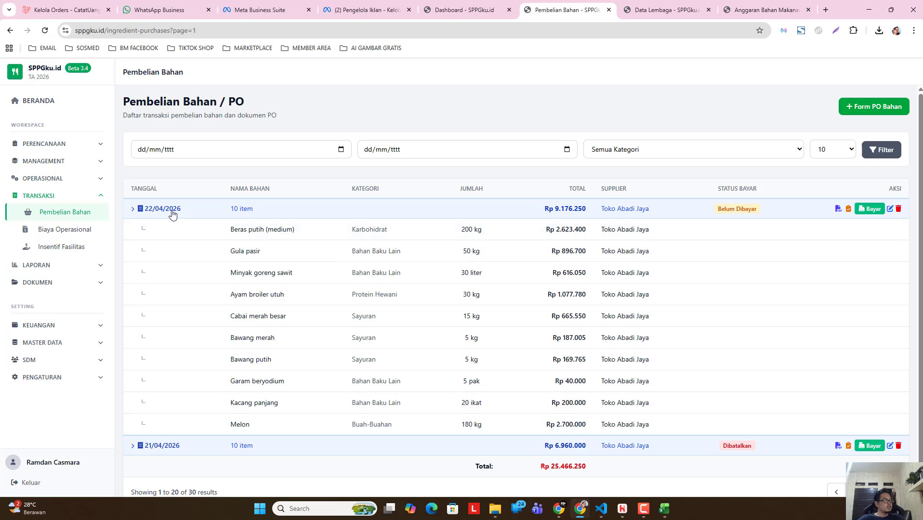
{"action": "left_click", "coordinate": [838, 209]}
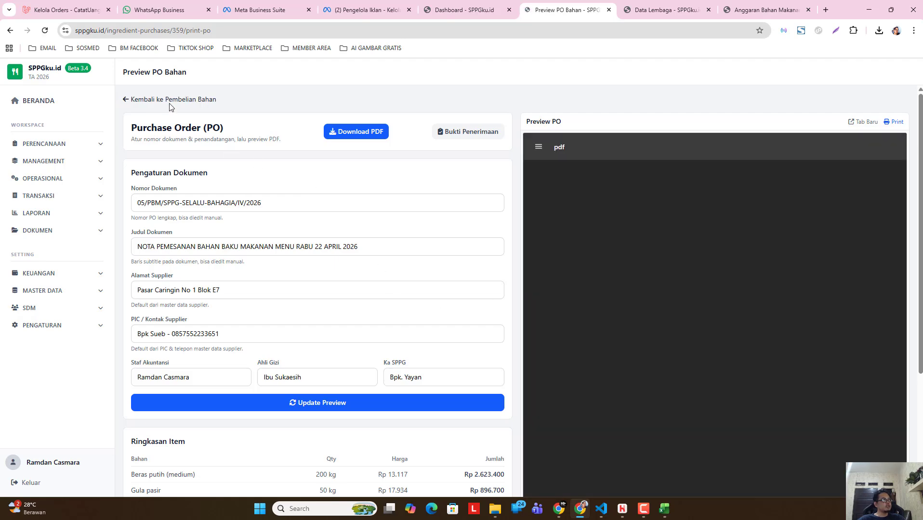
Step: Check the dashboard, then preview the Bukti Penerimaan Barang for the 22/04/2026 purchase and return to the Pembelian Bahan list
{"action": "left_click", "coordinate": [168, 99]}
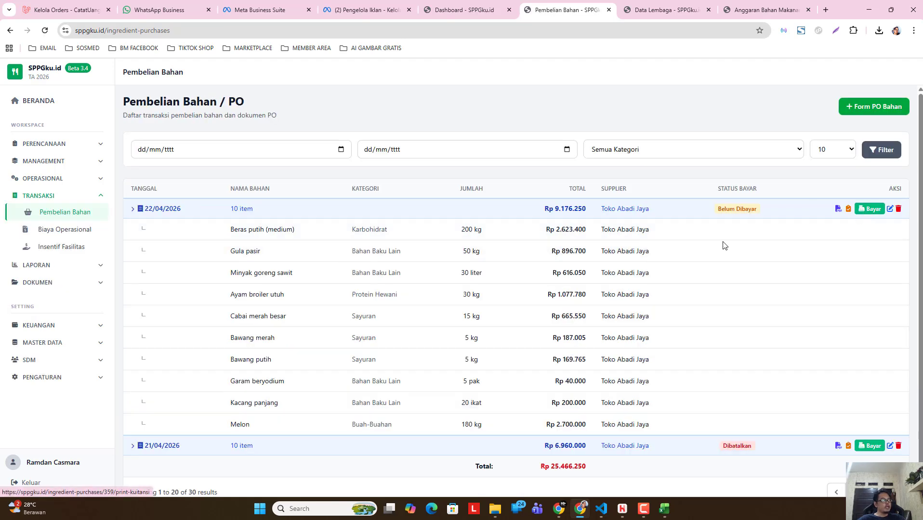
{"action": "left_click", "coordinate": [58, 100]}
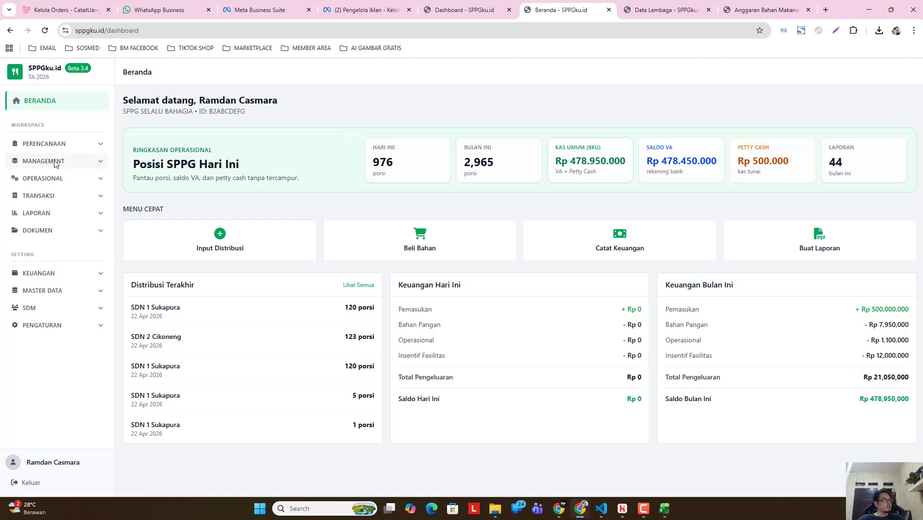
{"action": "left_click", "coordinate": [63, 179]}
{"action": "left_click", "coordinate": [62, 198]}
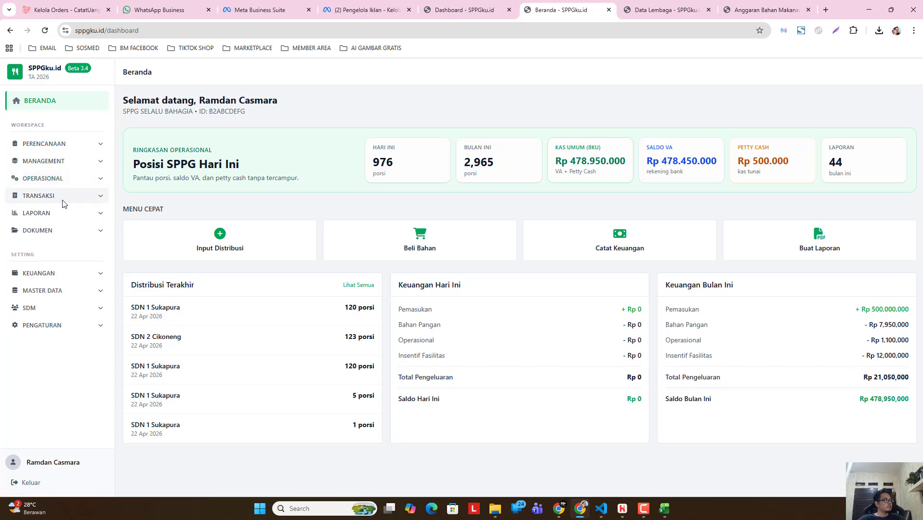
{"action": "left_click", "coordinate": [64, 212]}
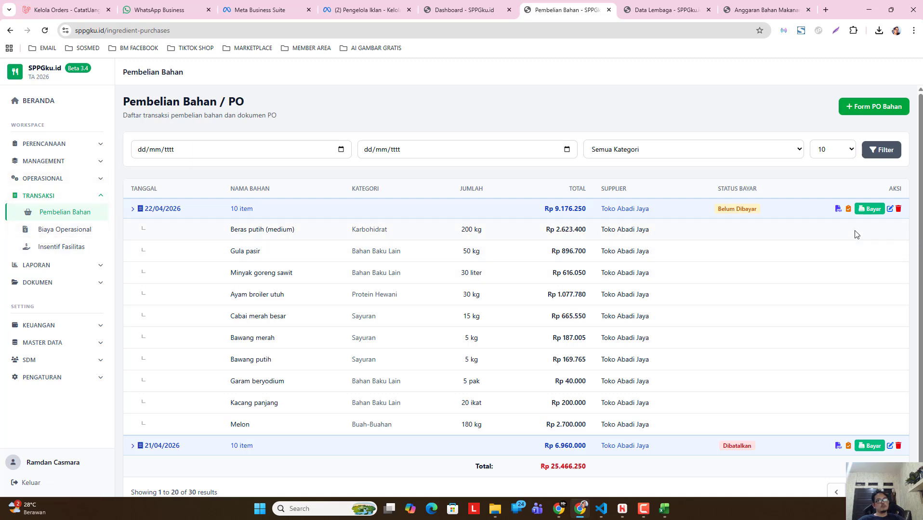
{"action": "left_click", "coordinate": [847, 209]}
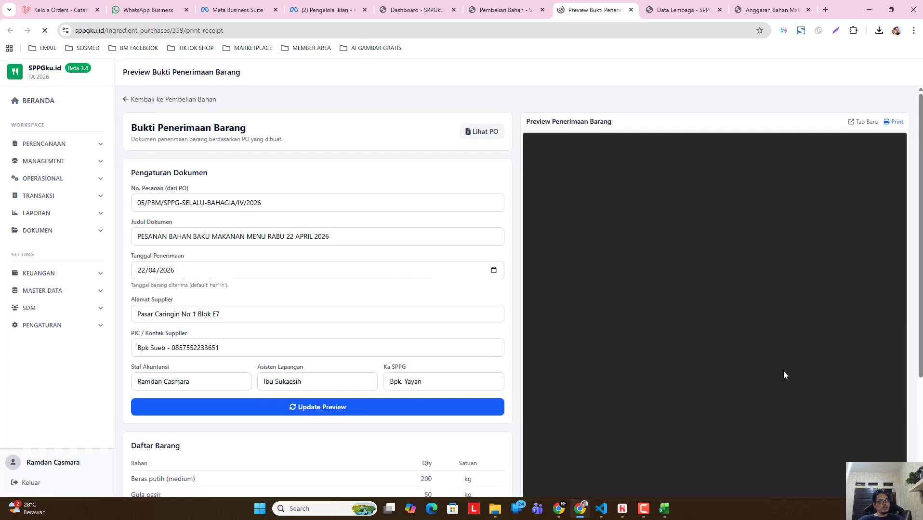
{"action": "left_click", "coordinate": [154, 100]}
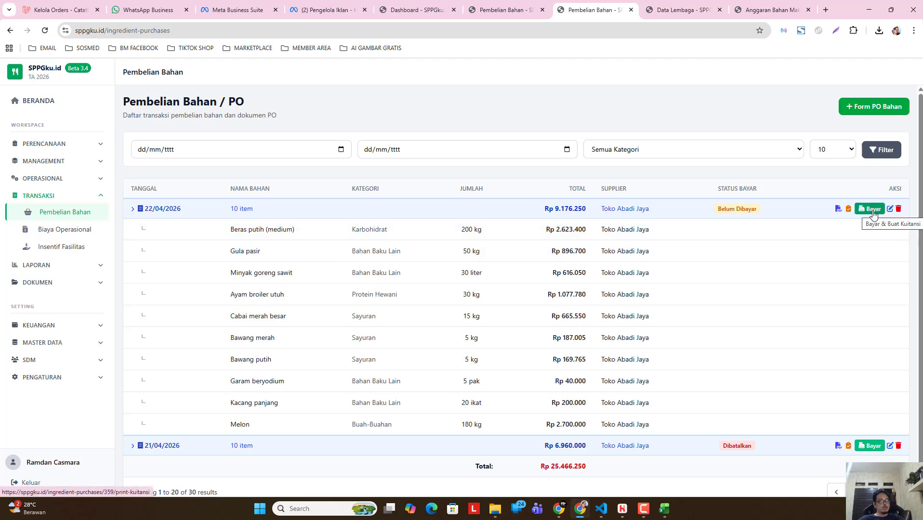
Step: Open the payment form for the 22/04/2026 ingredient purchase and examine both pages of its Kuitansi preview
{"action": "left_click", "coordinate": [873, 210]}
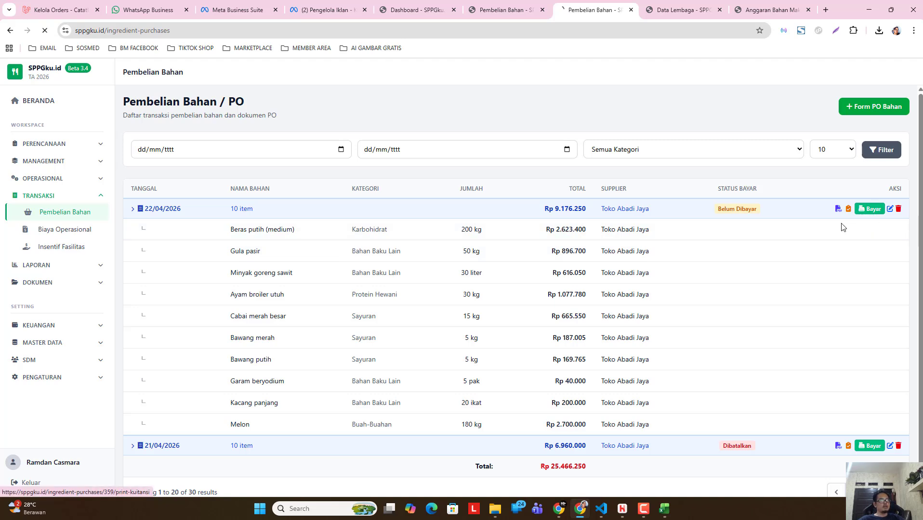
{"action": "scroll", "coordinate": [248, 350], "scroll_direction": "down", "scroll_amount": 4}
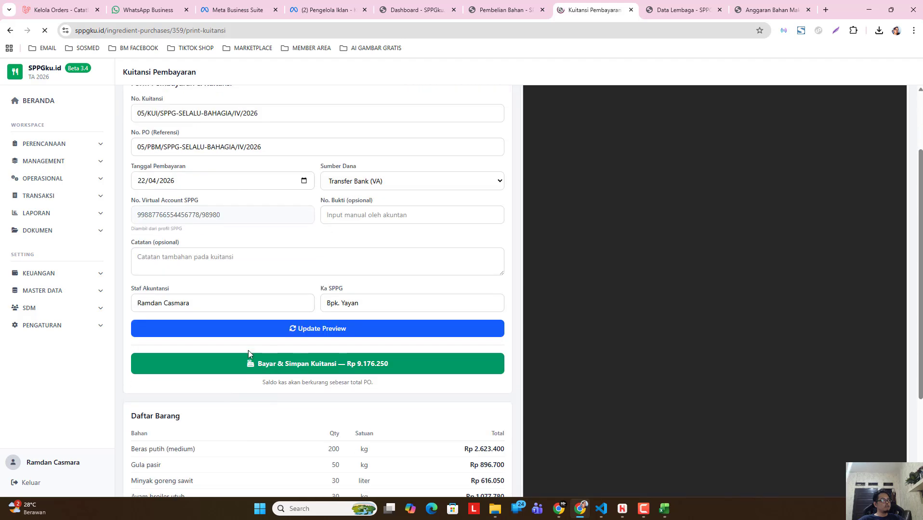
{"action": "scroll", "coordinate": [313, 331], "scroll_direction": "up", "scroll_amount": 3}
{"action": "scroll", "coordinate": [689, 292], "scroll_direction": "up", "scroll_amount": 2}
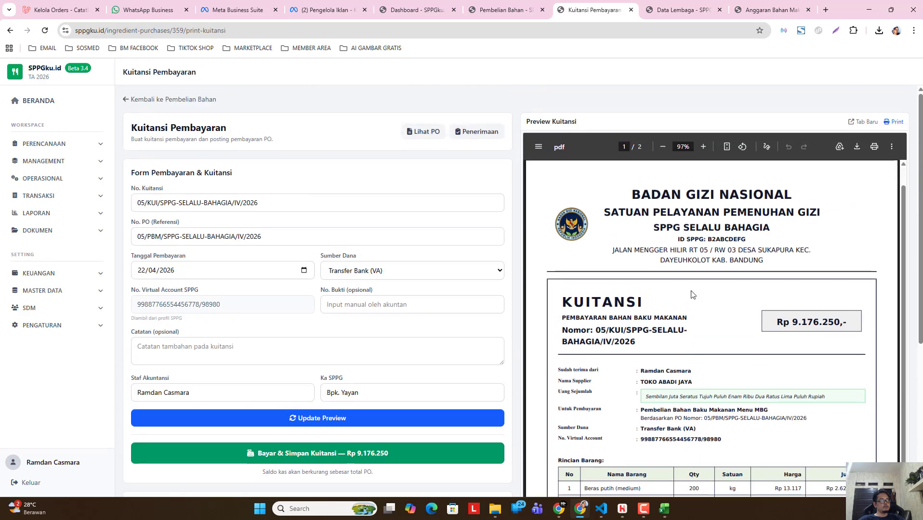
{"action": "scroll", "coordinate": [696, 318], "scroll_direction": "down", "scroll_amount": 12}
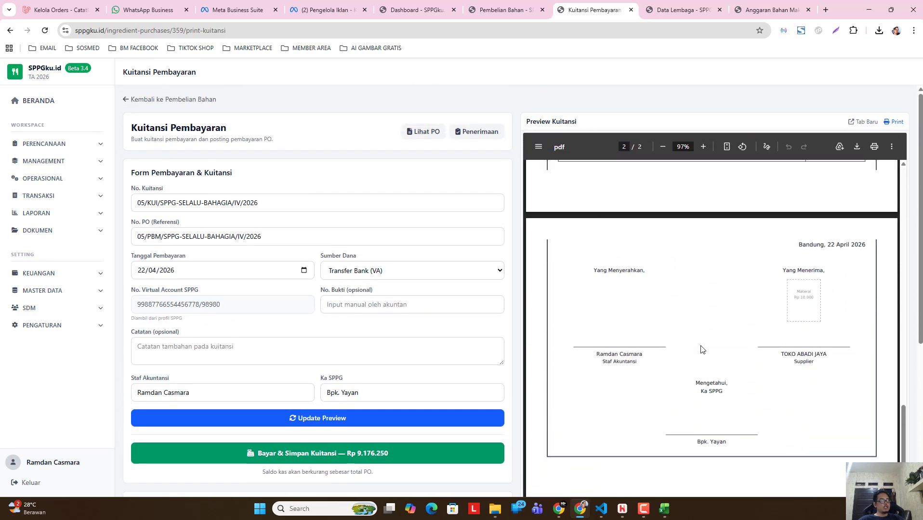
{"action": "scroll", "coordinate": [701, 349], "scroll_direction": "up", "scroll_amount": 3}
{"action": "scroll", "coordinate": [723, 349], "scroll_direction": "down", "scroll_amount": 1}
{"action": "scroll", "coordinate": [747, 349], "scroll_direction": "up", "scroll_amount": 2}
{"action": "scroll", "coordinate": [747, 349], "scroll_direction": "up", "scroll_amount": 5}
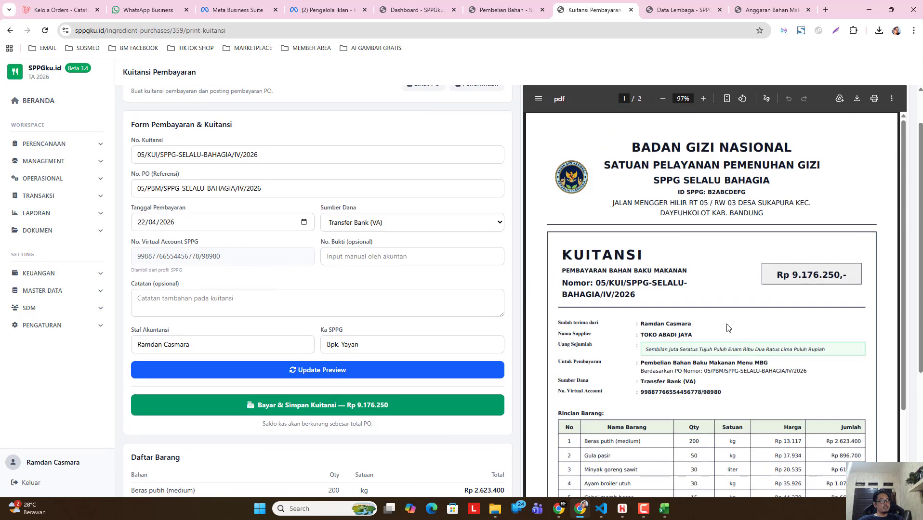
{"action": "scroll", "coordinate": [643, 376], "scroll_direction": "down", "scroll_amount": 1}
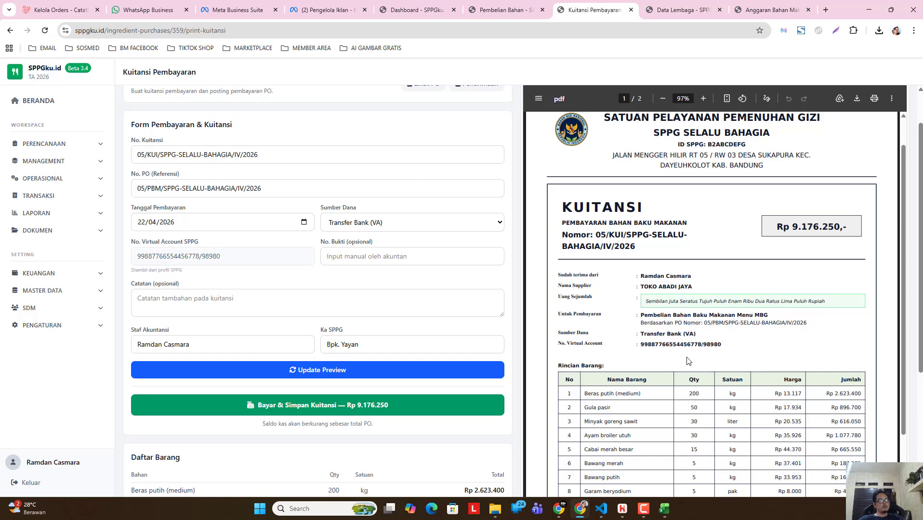
{"action": "scroll", "coordinate": [723, 232], "scroll_direction": "up", "scroll_amount": 1}
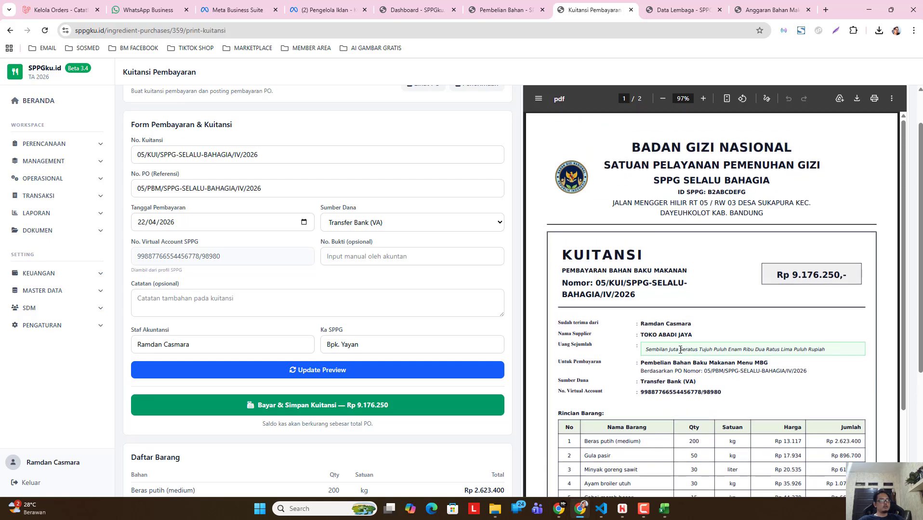
{"action": "scroll", "coordinate": [680, 350], "scroll_direction": "down", "scroll_amount": 2}
{"action": "scroll", "coordinate": [627, 370], "scroll_direction": "up", "scroll_amount": 4}
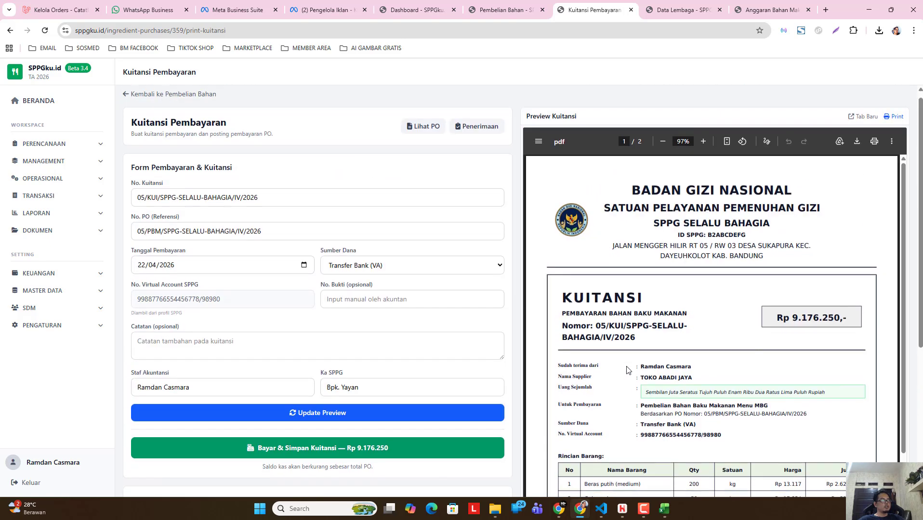
Step: Post the 22/04/2026 purchase payment from Transfer Bank (VA) and save its receipt
{"action": "scroll", "coordinate": [348, 337], "scroll_direction": "down", "scroll_amount": 3}
{"action": "left_click", "coordinate": [348, 319]}
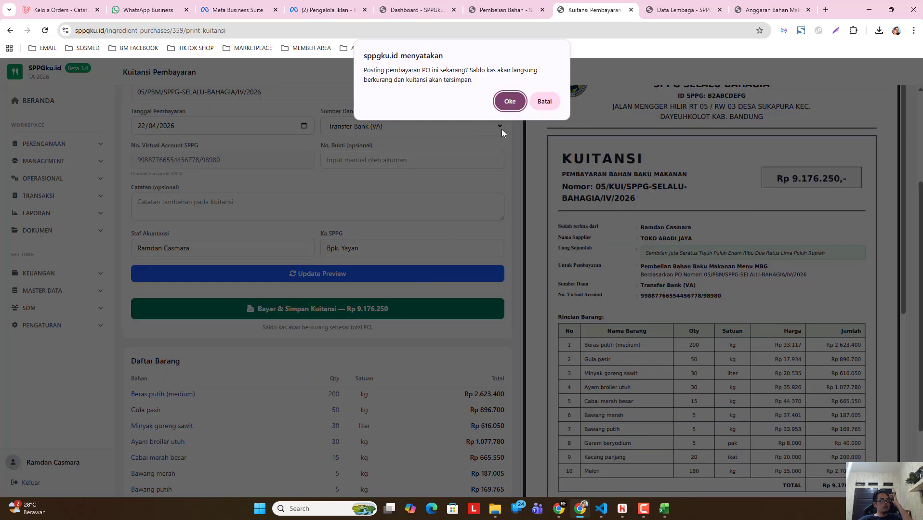
{"action": "left_click", "coordinate": [506, 110]}
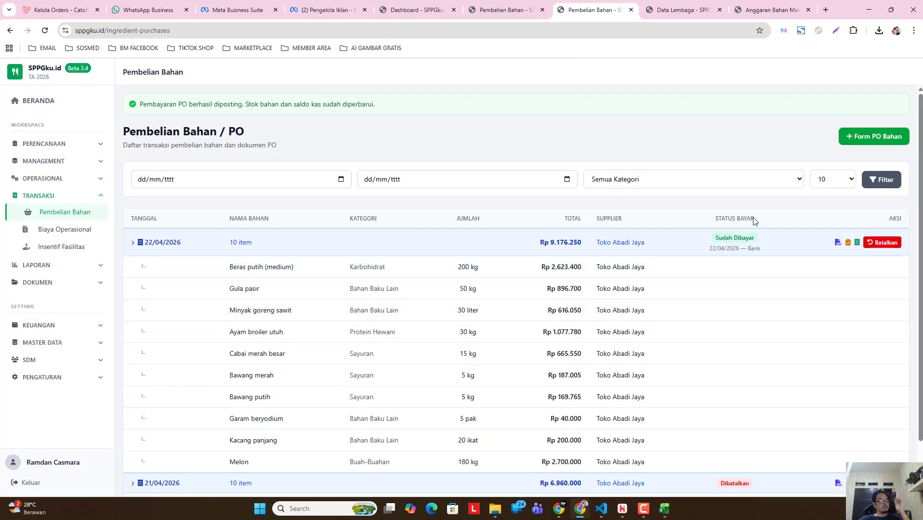
Step: Check today's Bahan Pangan expense on the Beranda dashboard
{"action": "left_click", "coordinate": [67, 106]}
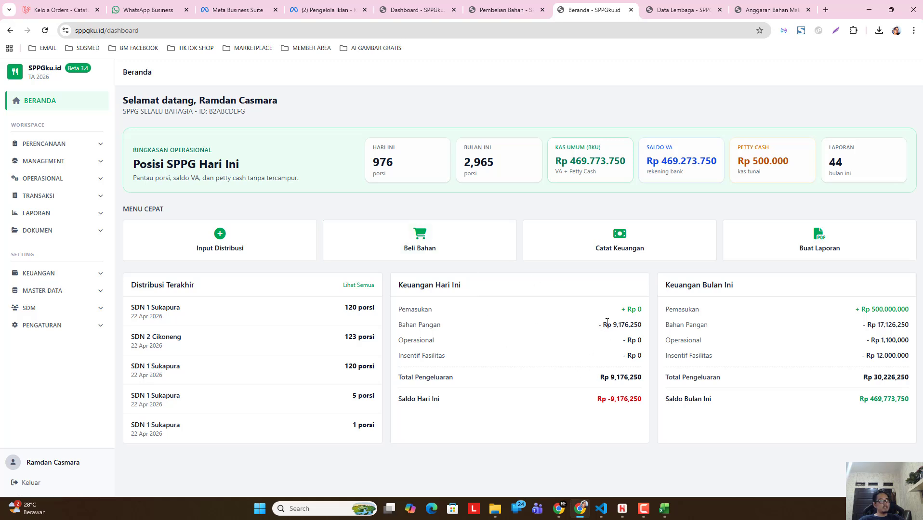
{"action": "left_click_drag", "start_coordinate": [603, 325], "coordinate": [642, 323]}
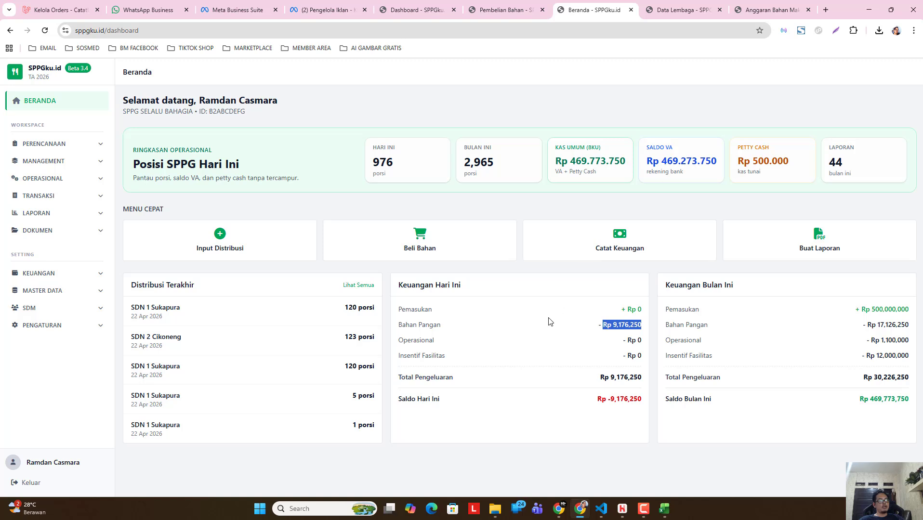
{"action": "left_click", "coordinate": [511, 325]}
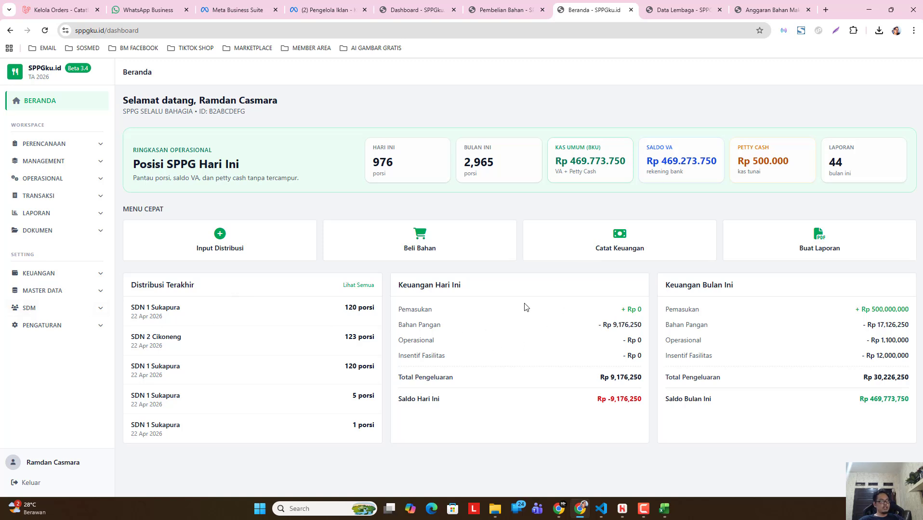
Step: Record the 22/04/2026 Biaya Operasional by importing the BBM item from the RAB, and save it
{"action": "left_click", "coordinate": [73, 195]}
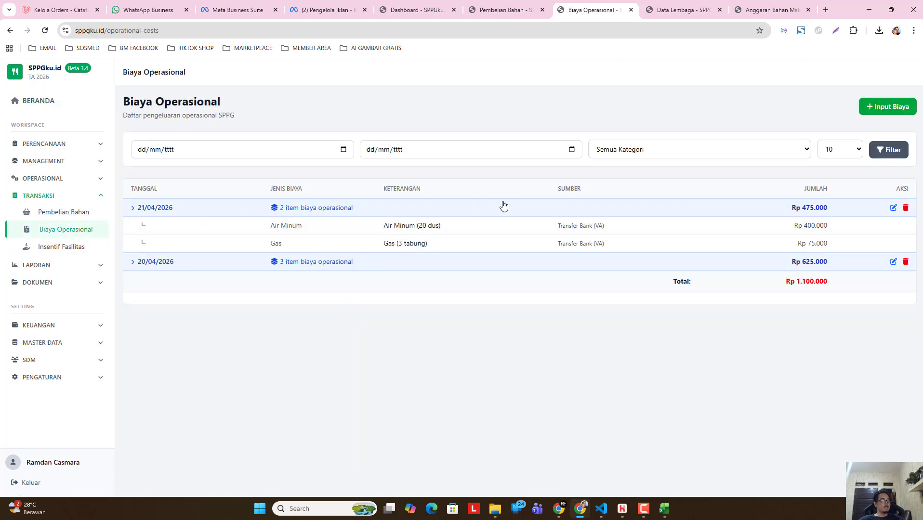
{"action": "left_click", "coordinate": [877, 111]}
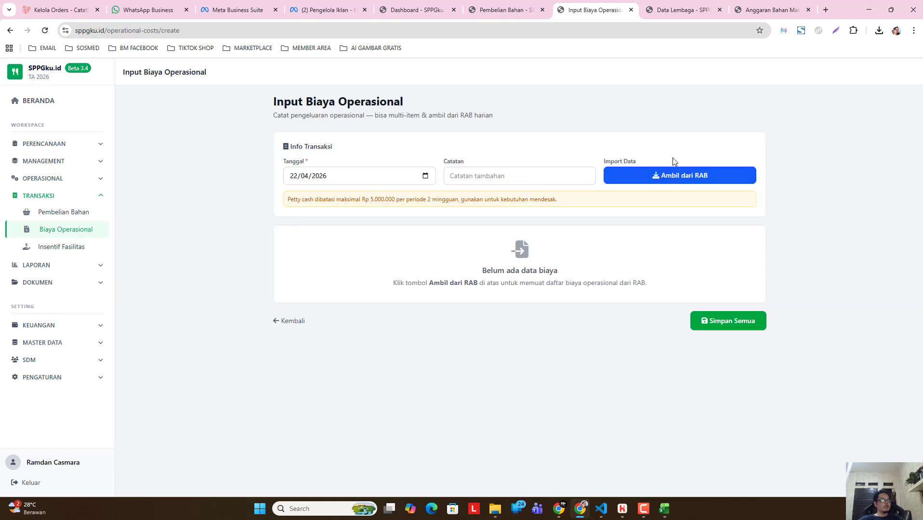
{"action": "left_click", "coordinate": [682, 177]}
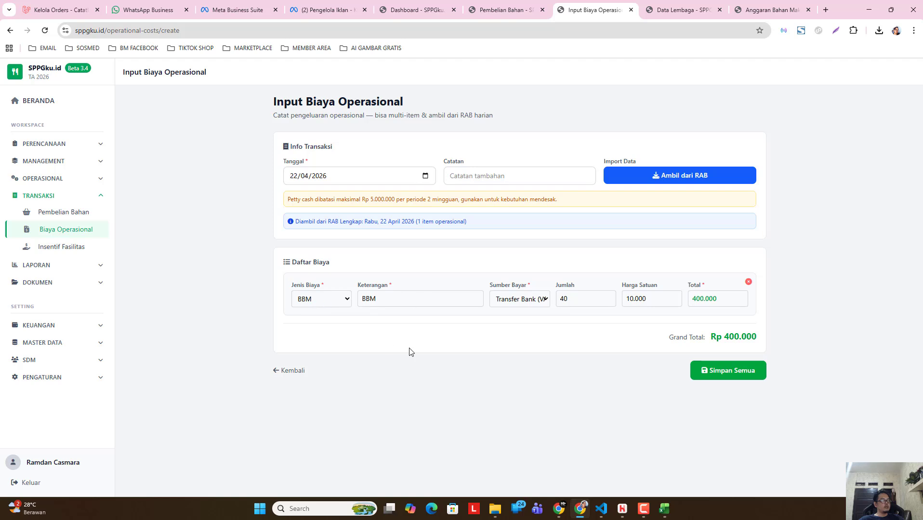
{"action": "left_click", "coordinate": [730, 378]}
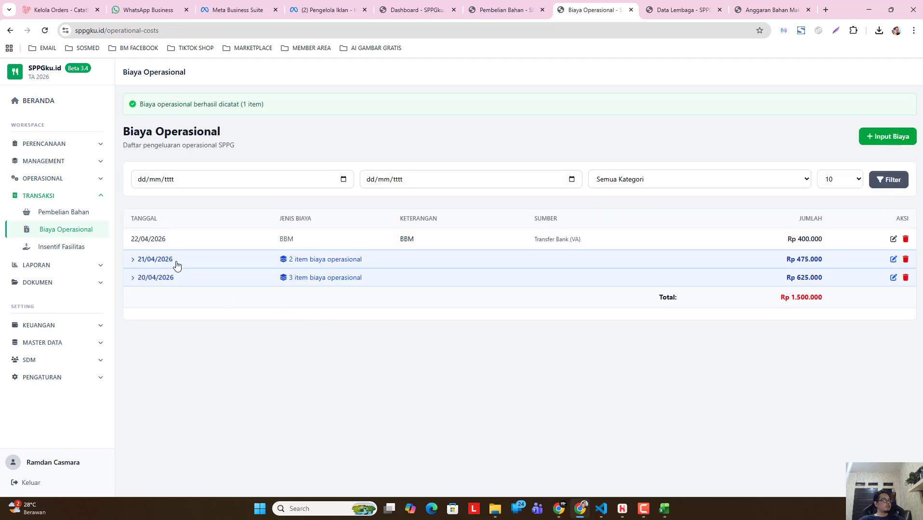
Step: Check today's Operasional expense on the Beranda dashboard
{"action": "left_click", "coordinate": [55, 102]}
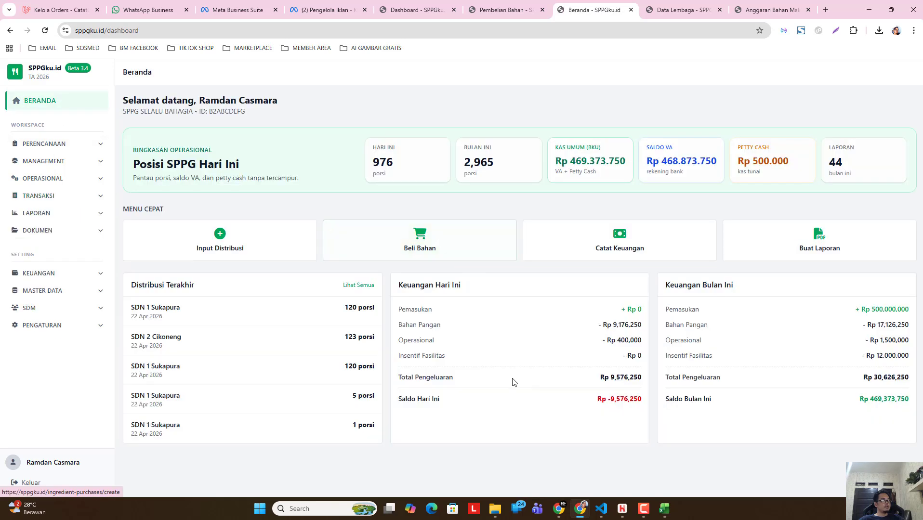
{"action": "left_click_drag", "start_coordinate": [638, 340], "coordinate": [611, 340]}
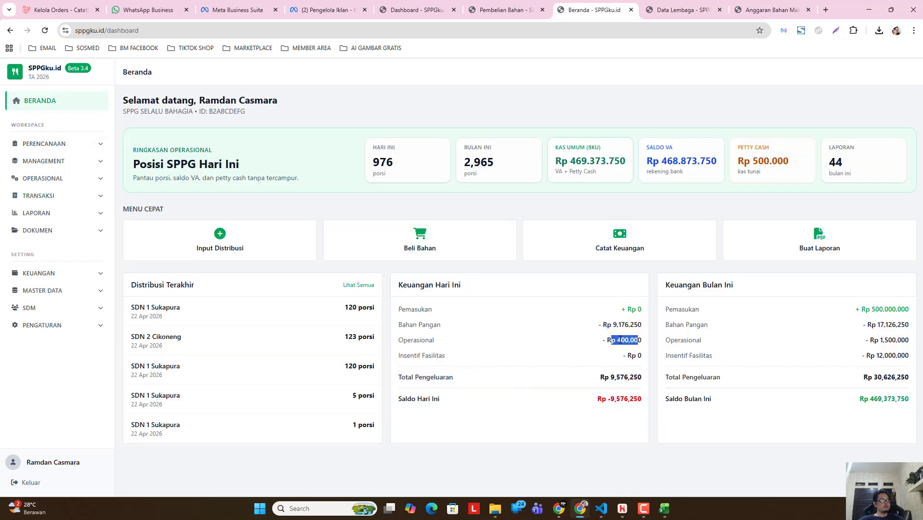
{"action": "left_click", "coordinate": [620, 340]}
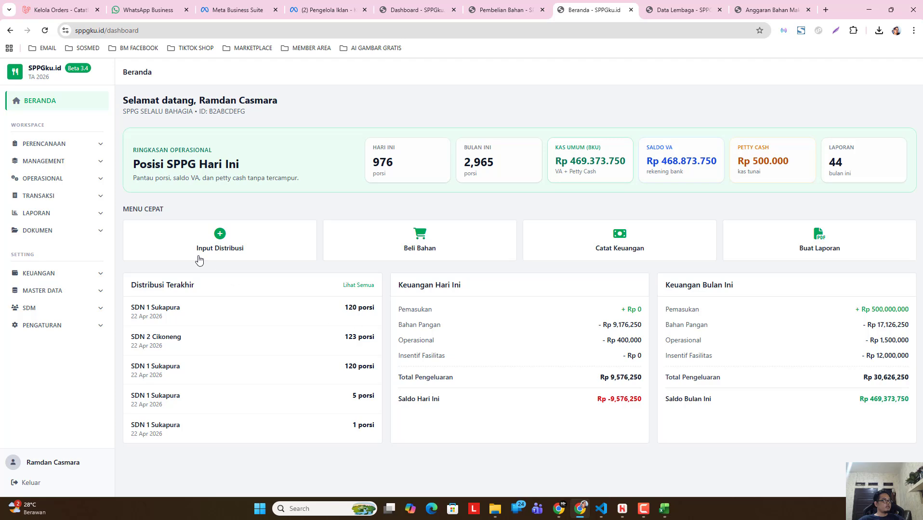
Step: Add the 22/04/2026 Insentif Fasilitas / Mitra entry by importing it from the RAB, with Transfer Bank (VA) as payment source, and save it
{"action": "left_click", "coordinate": [65, 196]}
{"action": "left_click", "coordinate": [67, 249]}
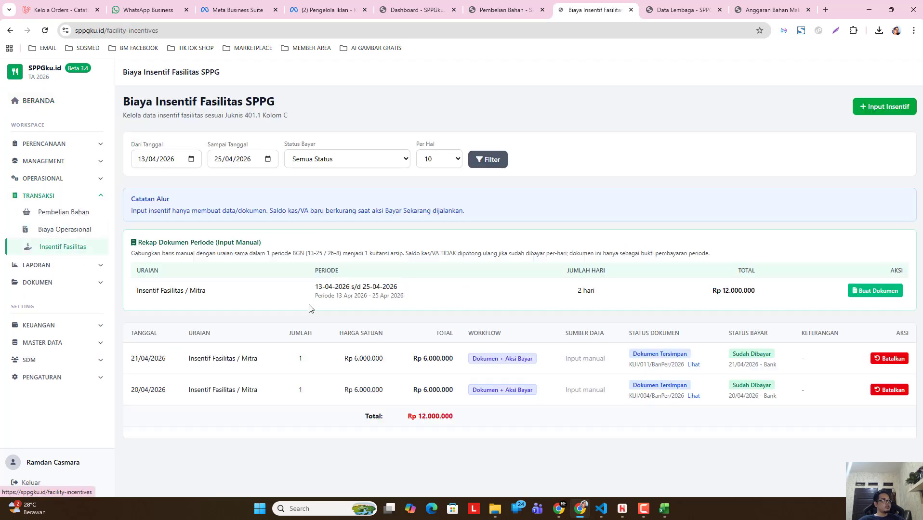
{"action": "left_click", "coordinate": [879, 112]}
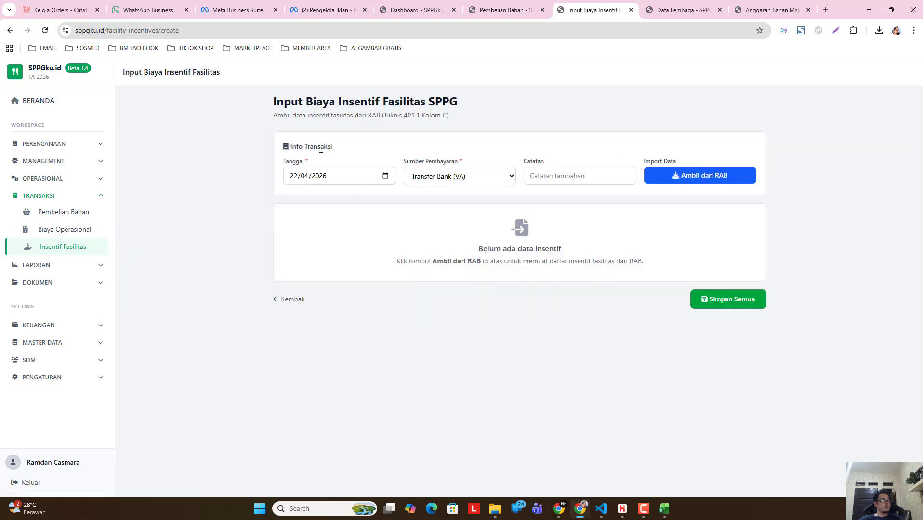
{"action": "left_click", "coordinate": [703, 174]}
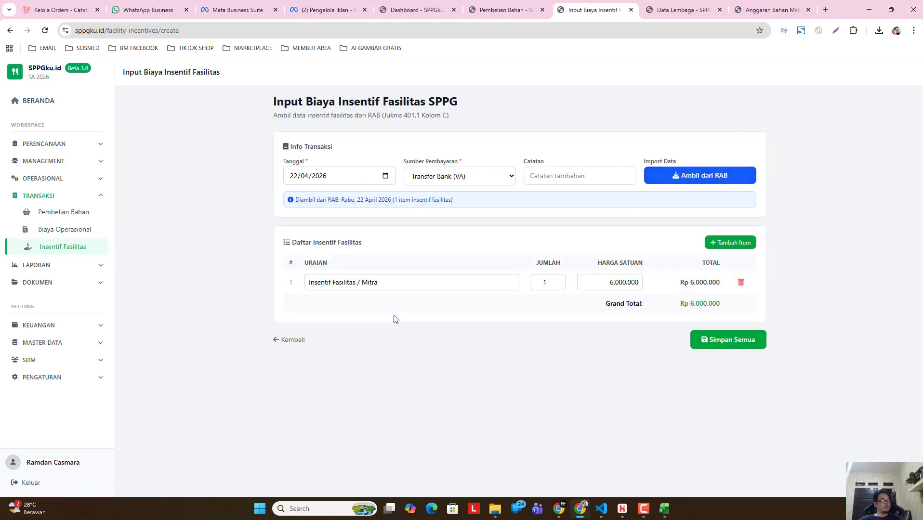
{"action": "left_click", "coordinate": [721, 339]}
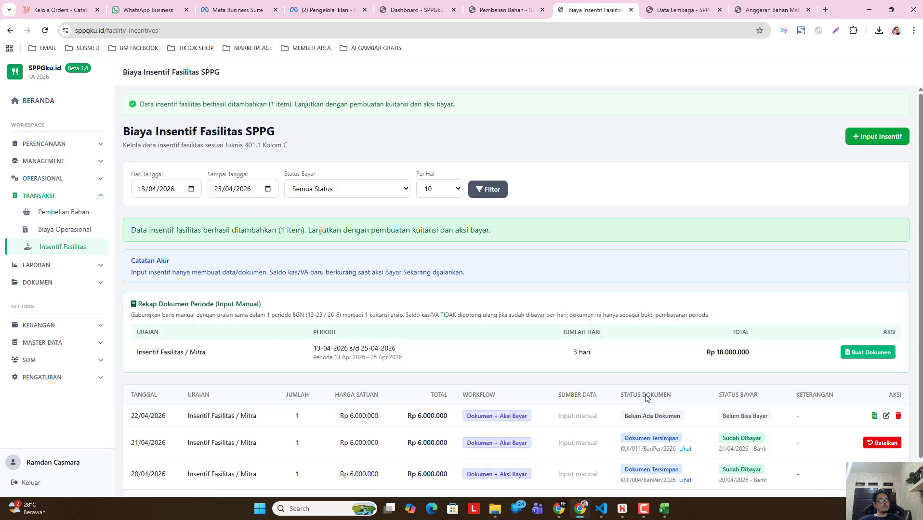
Step: Create and save the Kuitansi Pembayaran document for the 22/04/2026 Insentif Fasilitas / Mitra entry, then return to the dashboard
{"action": "scroll", "coordinate": [638, 389], "scroll_direction": "down", "scroll_amount": 1}
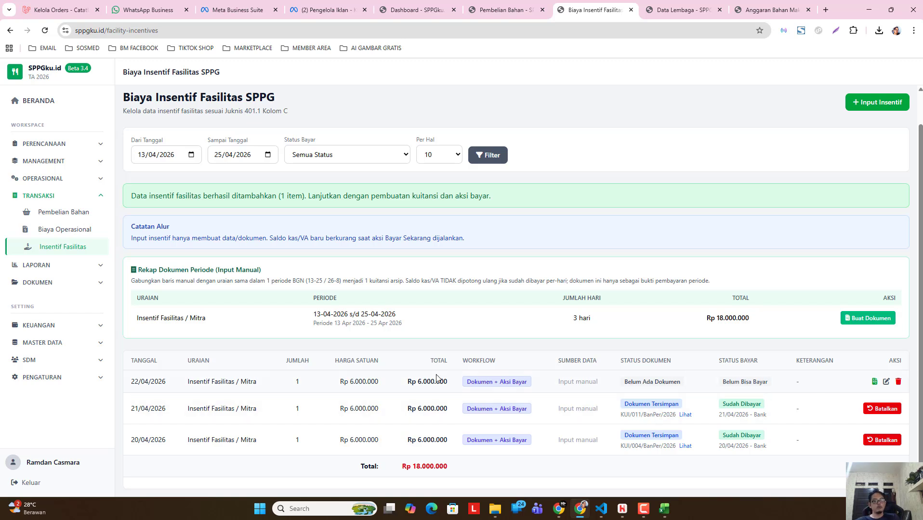
{"action": "left_click", "coordinate": [874, 381]}
{"action": "scroll", "coordinate": [483, 274], "scroll_direction": "down", "scroll_amount": 5}
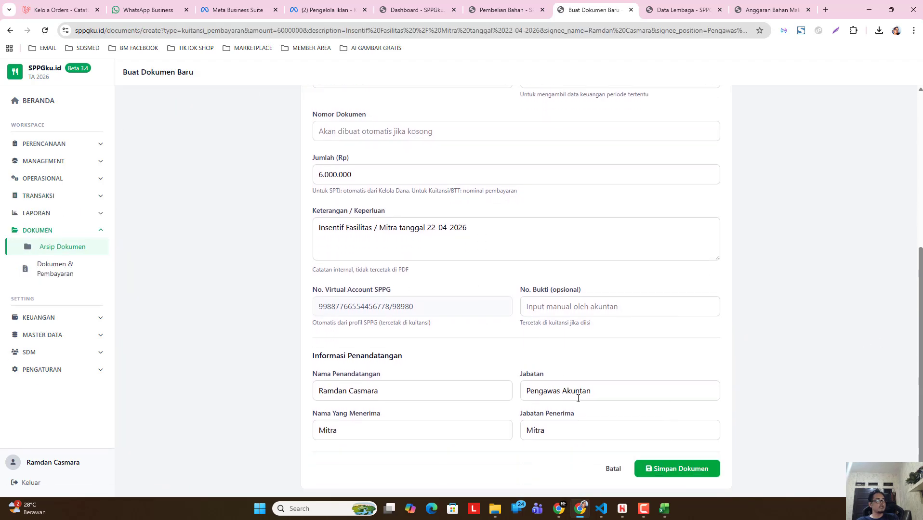
{"action": "left_click", "coordinate": [675, 468]}
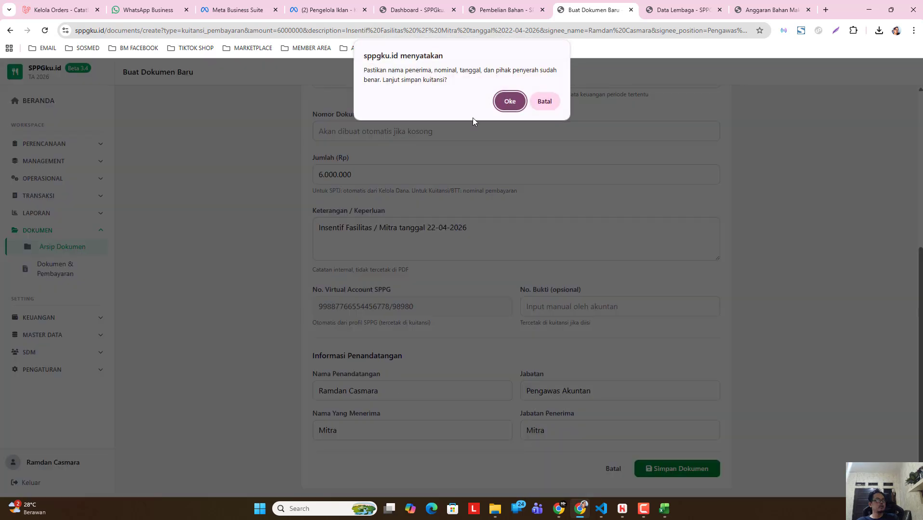
{"action": "left_click", "coordinate": [505, 99]}
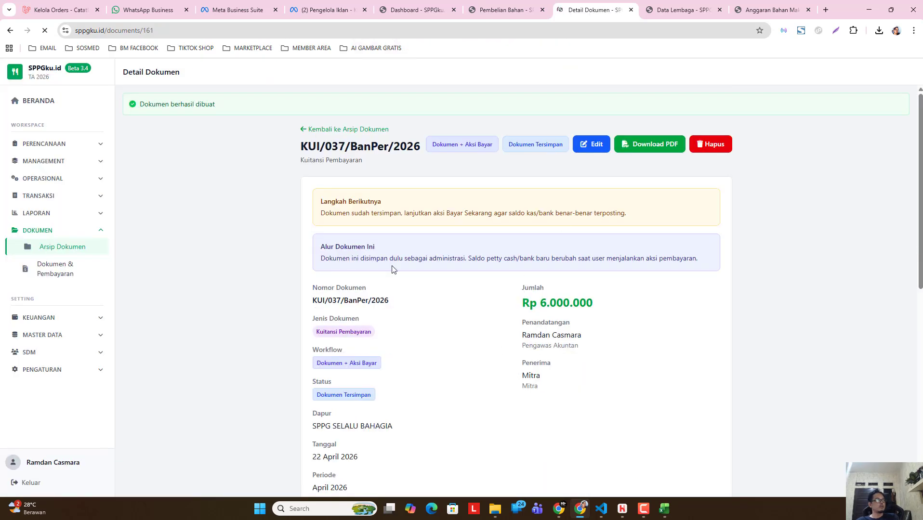
{"action": "left_click", "coordinate": [61, 103]}
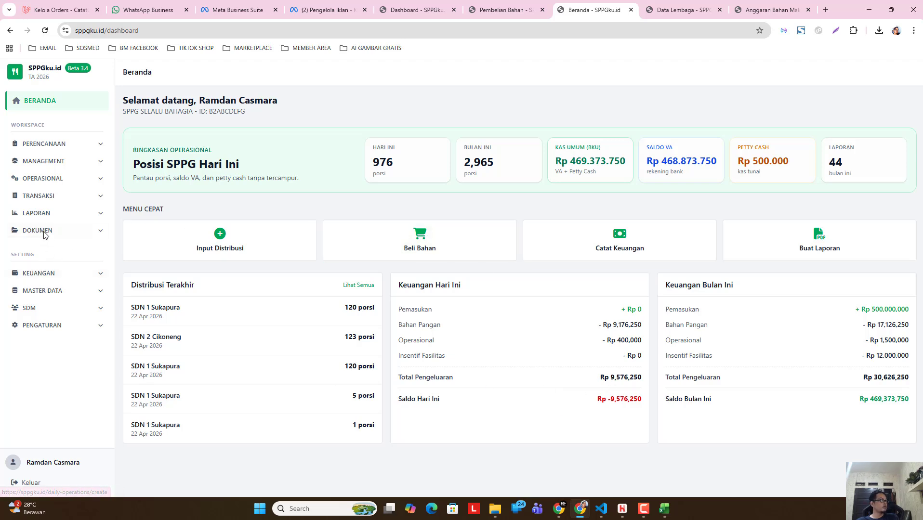
Step: Pay the 22/04/2026 Insentif Fasilitas / Mitra entry from Bank with payment date 22/04/2026, and approve posting it
{"action": "left_click", "coordinate": [65, 197]}
{"action": "left_click", "coordinate": [65, 247]}
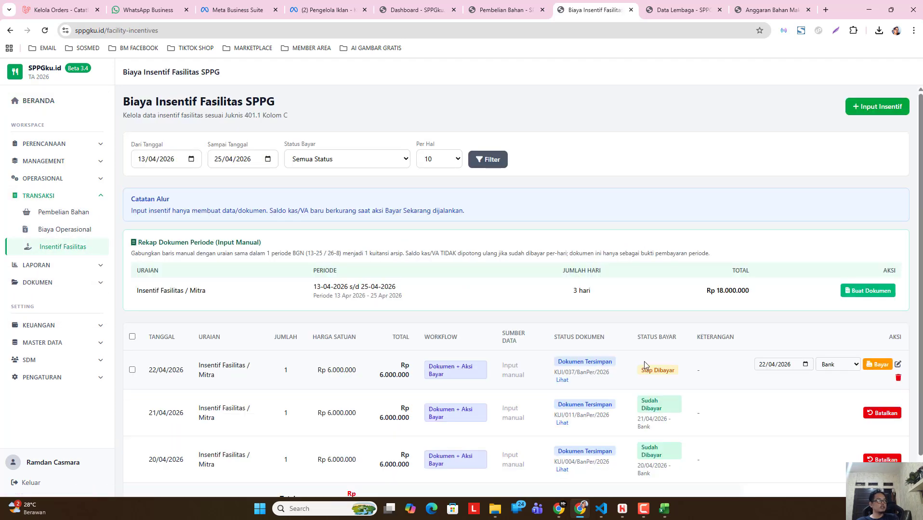
{"action": "scroll", "coordinate": [733, 321], "scroll_direction": "down", "scroll_amount": 1}
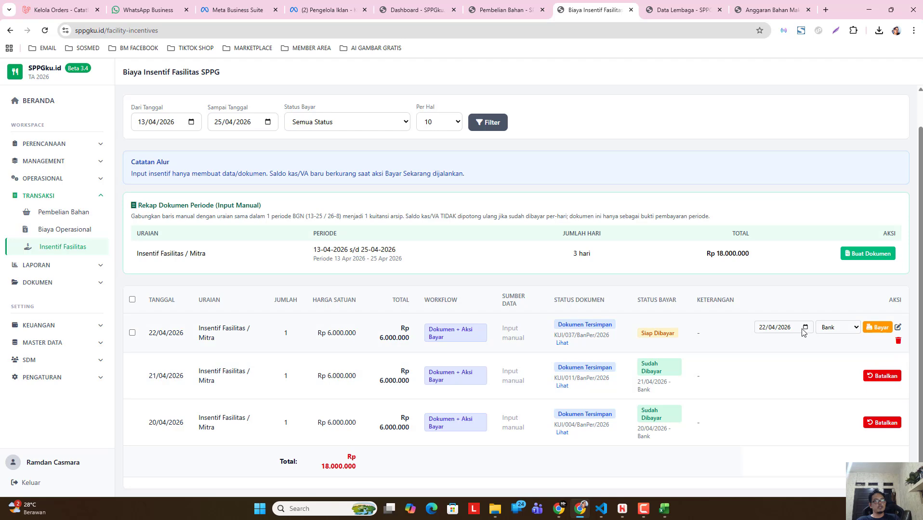
{"action": "left_click", "coordinate": [872, 330]}
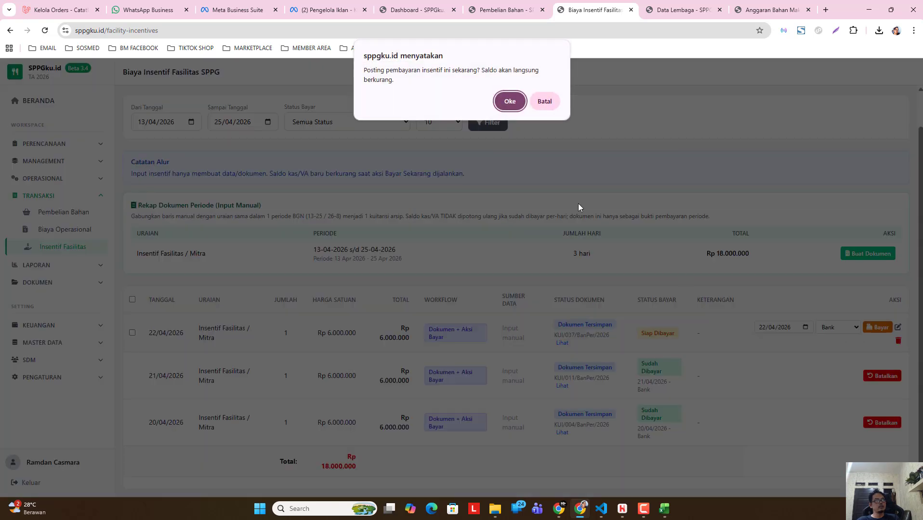
{"action": "left_click", "coordinate": [511, 102]}
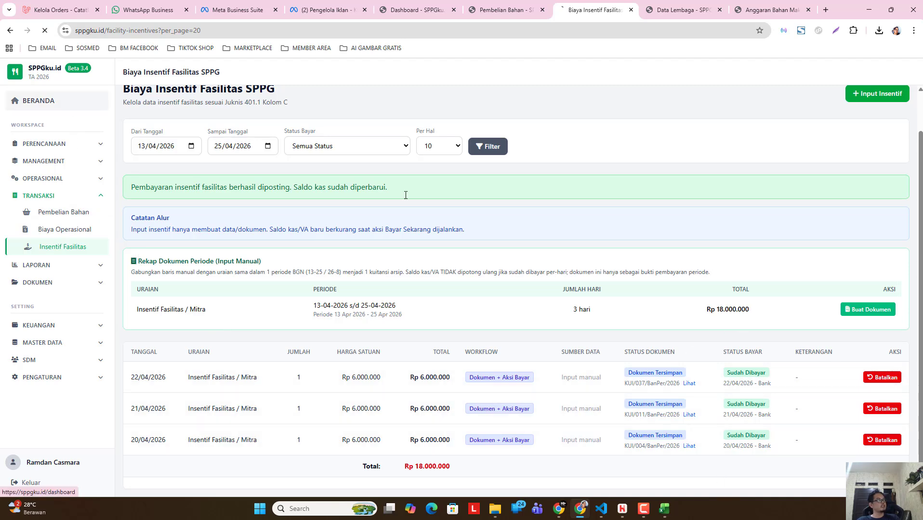
Step: Check this month's Insentif Fasilitas expense on the Beranda dashboard
{"action": "left_click", "coordinate": [67, 102]}
{"action": "left_click_drag", "start_coordinate": [879, 357], "coordinate": [910, 357]}
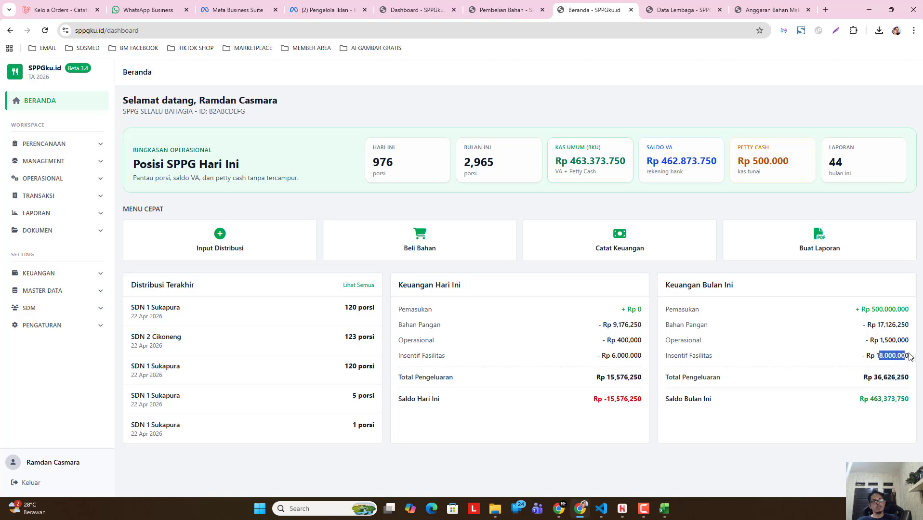
{"action": "left_click", "coordinate": [57, 213]}
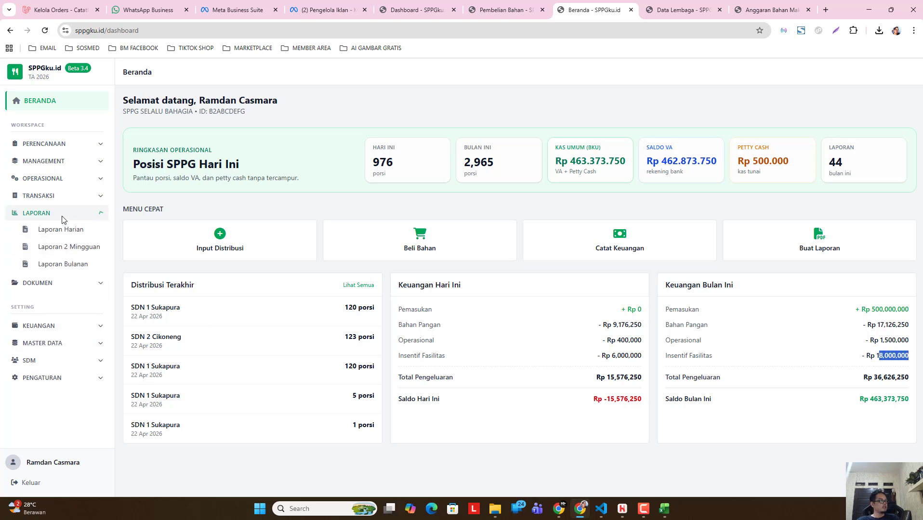
{"action": "left_click", "coordinate": [57, 213]}
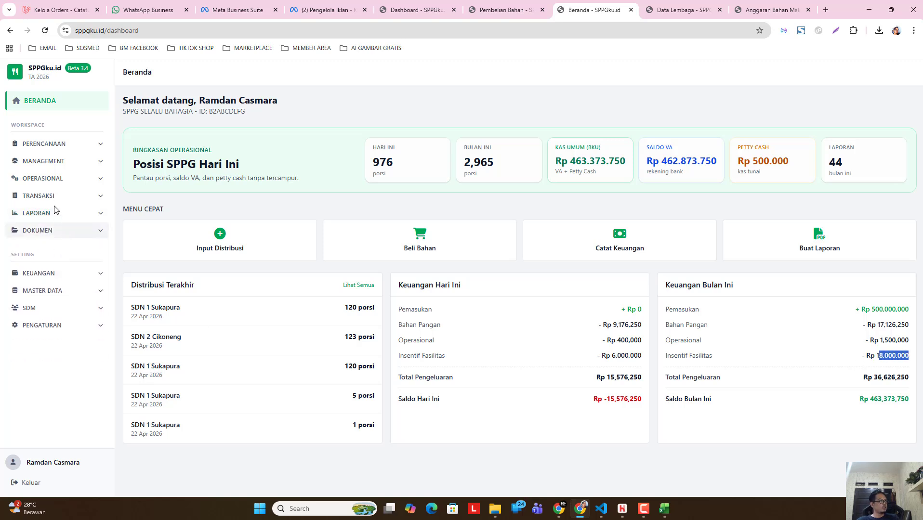
Step: Cancel the payments of the 20/04, 21/04 and 22/04/2026 Insentif Fasilitas / Mitra entries, then return to the dashboard
{"action": "left_click", "coordinate": [57, 195]}
{"action": "left_click", "coordinate": [62, 249]}
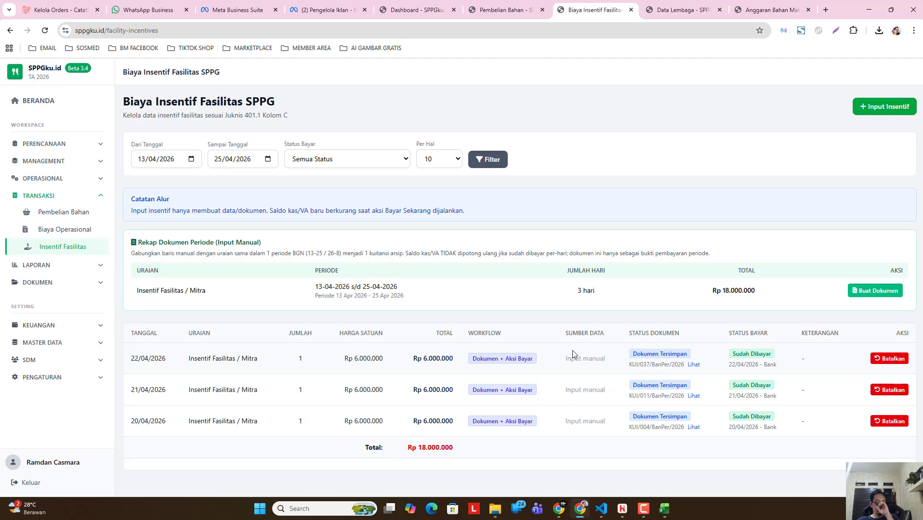
{"action": "left_click", "coordinate": [895, 427]}
{"action": "left_click", "coordinate": [509, 102]}
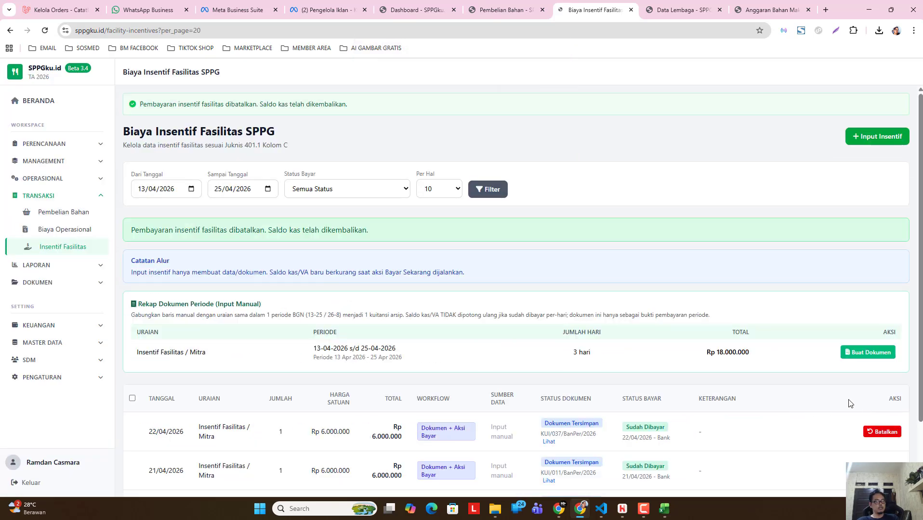
{"action": "scroll", "coordinate": [867, 400], "scroll_direction": "down", "scroll_amount": 1}
{"action": "left_click", "coordinate": [883, 390]}
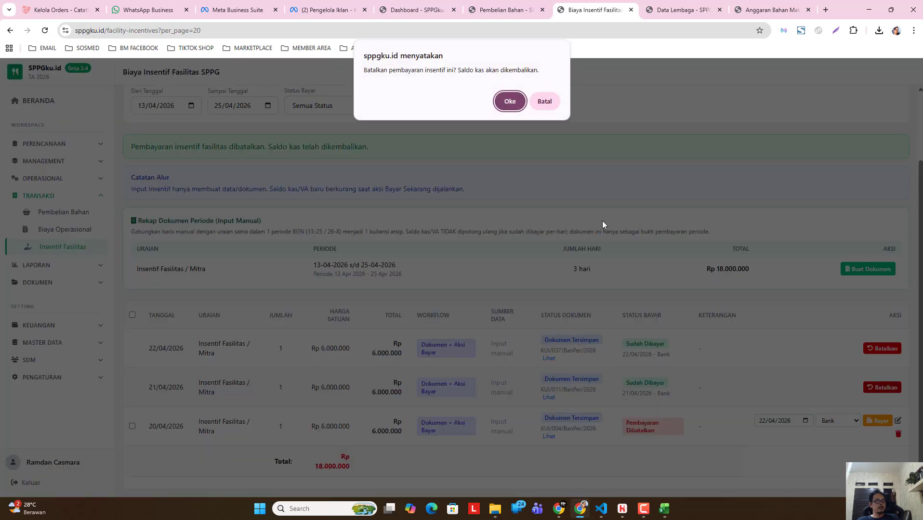
{"action": "left_click", "coordinate": [509, 102]}
{"action": "scroll", "coordinate": [785, 355], "scroll_direction": "down", "scroll_amount": 2}
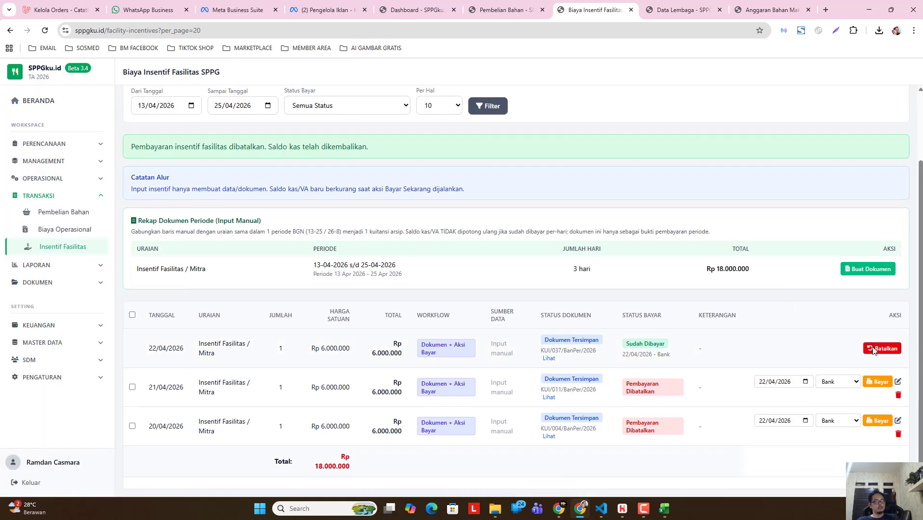
{"action": "left_click", "coordinate": [881, 348]}
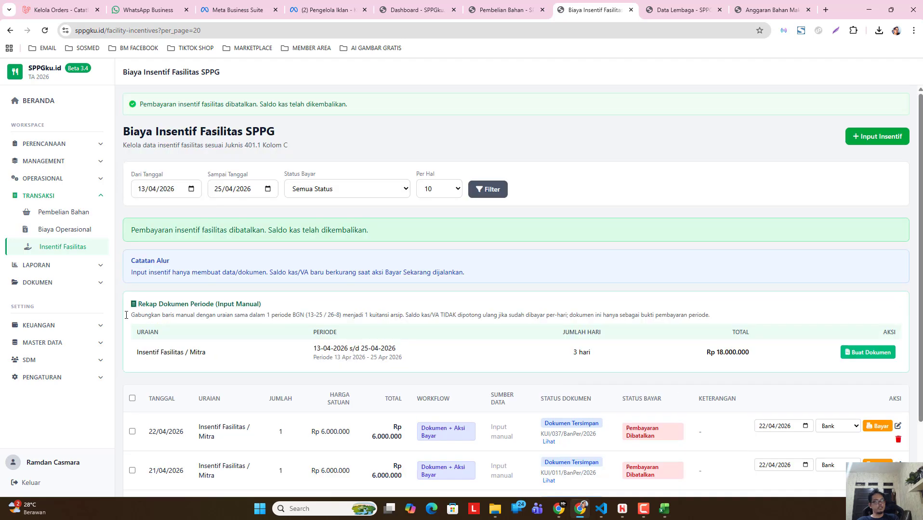
{"action": "left_click", "coordinate": [48, 101]}
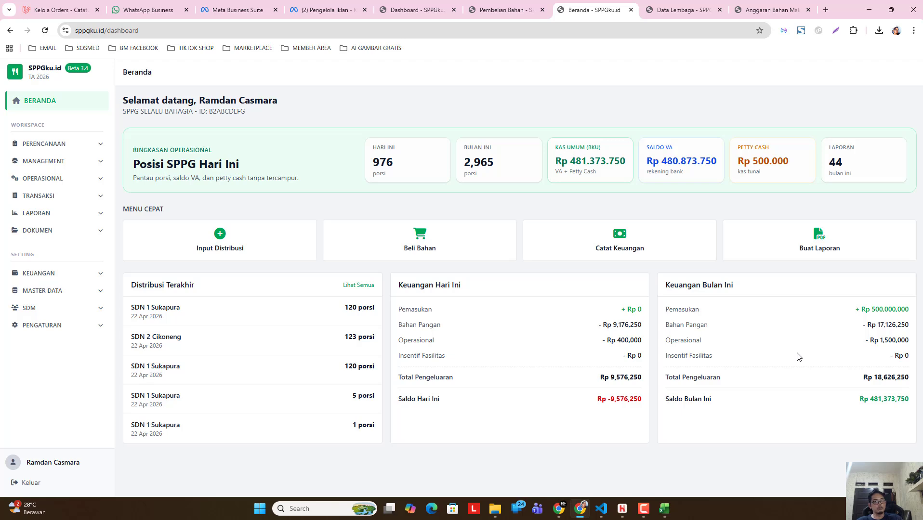
Step: Create and save a combined Kuitansi Pembayaran document for the Insentif Fasilitas / Mitra recap of 13-04-2026 to 25-04-2026
{"action": "left_click", "coordinate": [73, 197]}
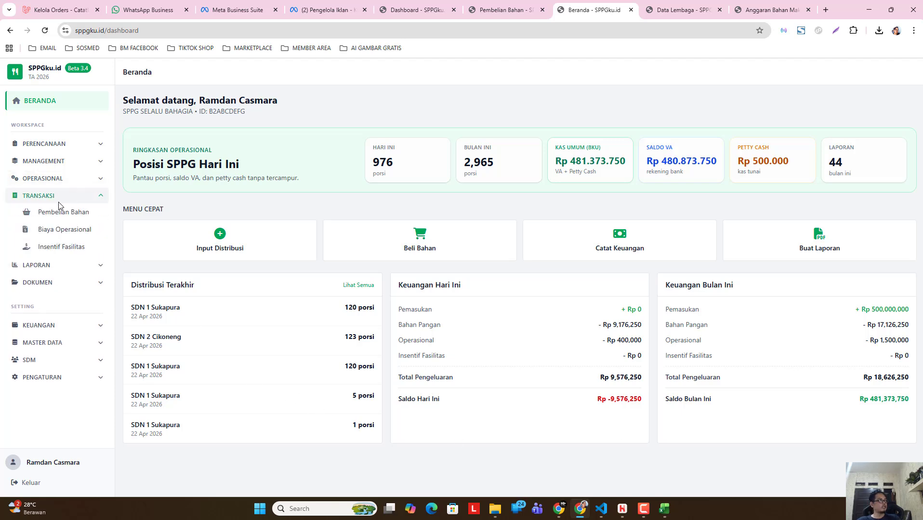
{"action": "left_click", "coordinate": [72, 248]}
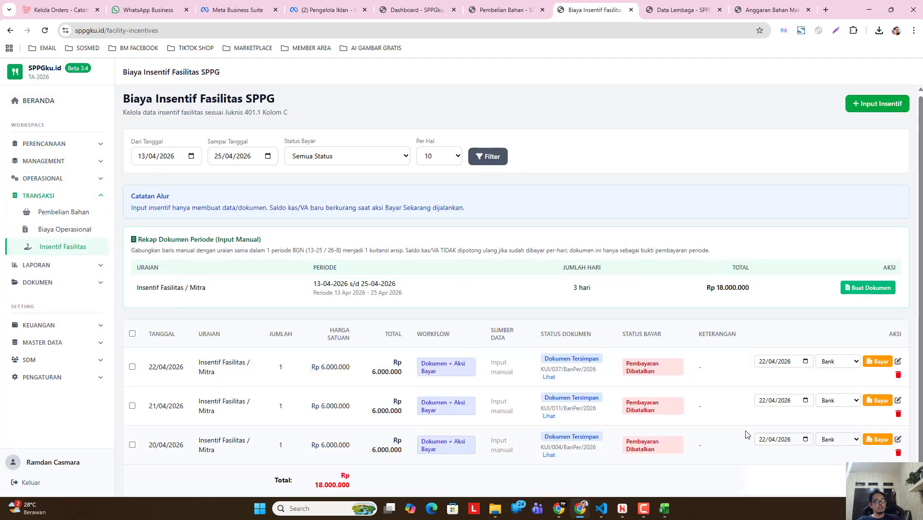
{"action": "scroll", "coordinate": [747, 435], "scroll_direction": "down", "scroll_amount": 1}
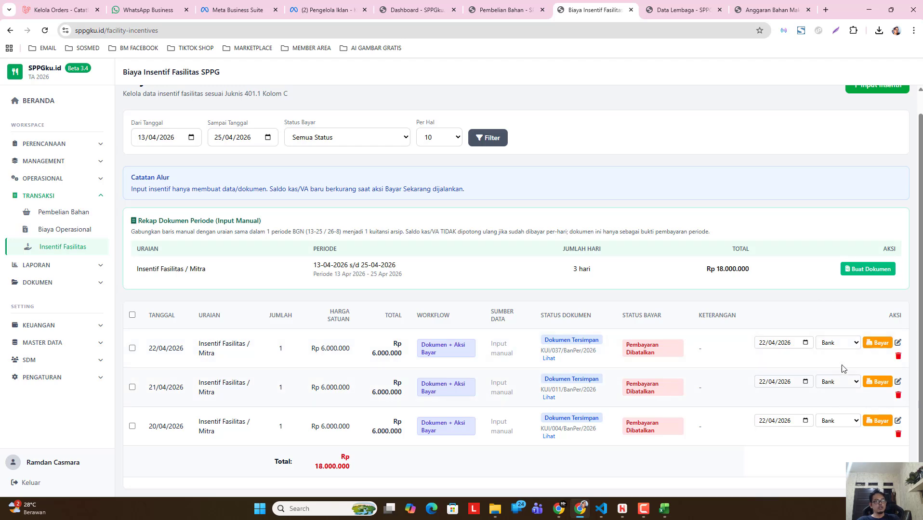
{"action": "left_click", "coordinate": [846, 270]}
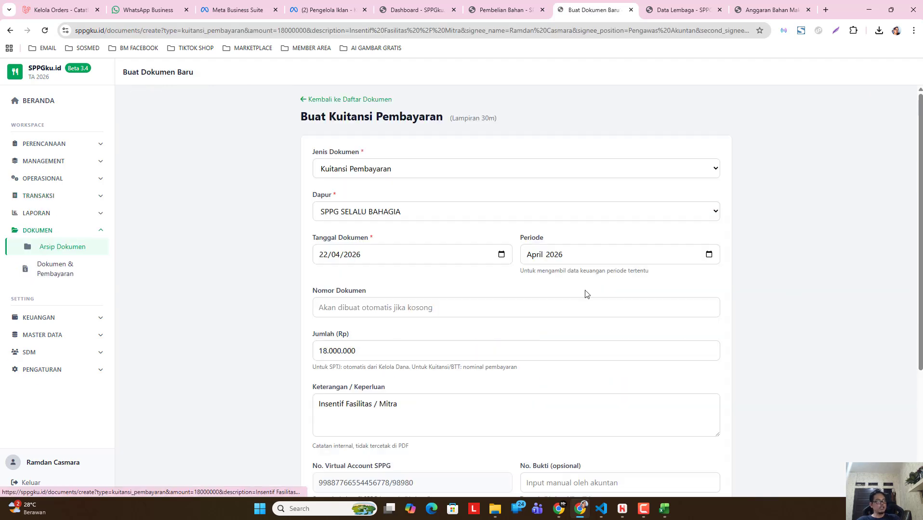
{"action": "scroll", "coordinate": [480, 246], "scroll_direction": "down", "scroll_amount": 5}
{"action": "left_click", "coordinate": [664, 466]}
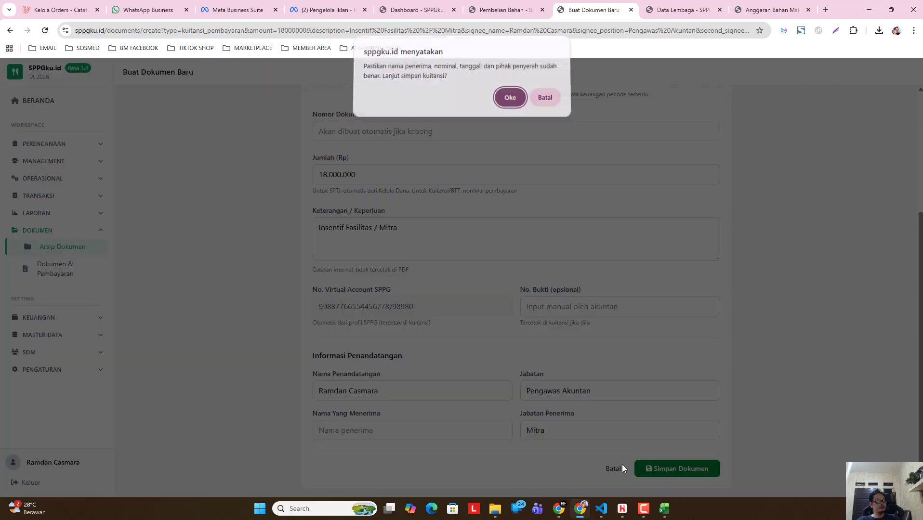
{"action": "left_click", "coordinate": [510, 102]}
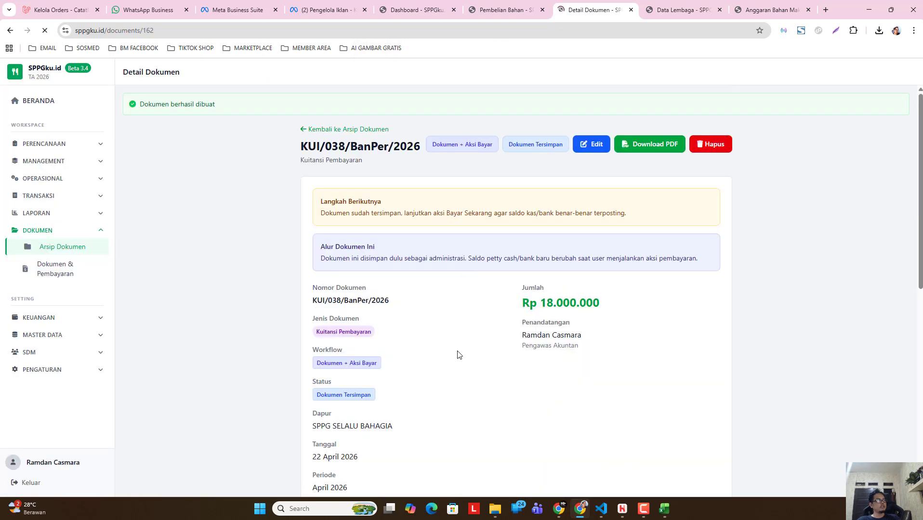
Step: Review the combined incentive receipt in the document and print previews without printing it, then go back to Arsip Dokumen
{"action": "scroll", "coordinate": [457, 352], "scroll_direction": "down", "scroll_amount": 9}
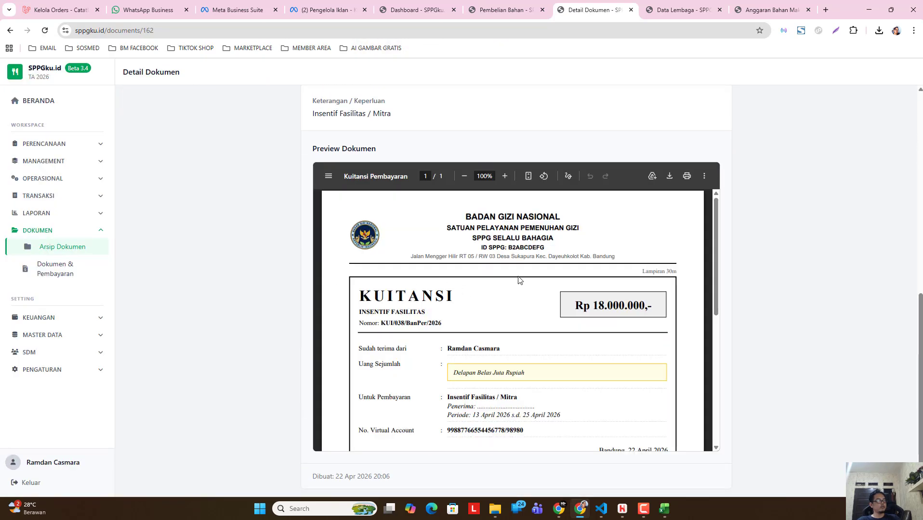
{"action": "scroll", "coordinate": [488, 267], "scroll_direction": "down", "scroll_amount": 3}
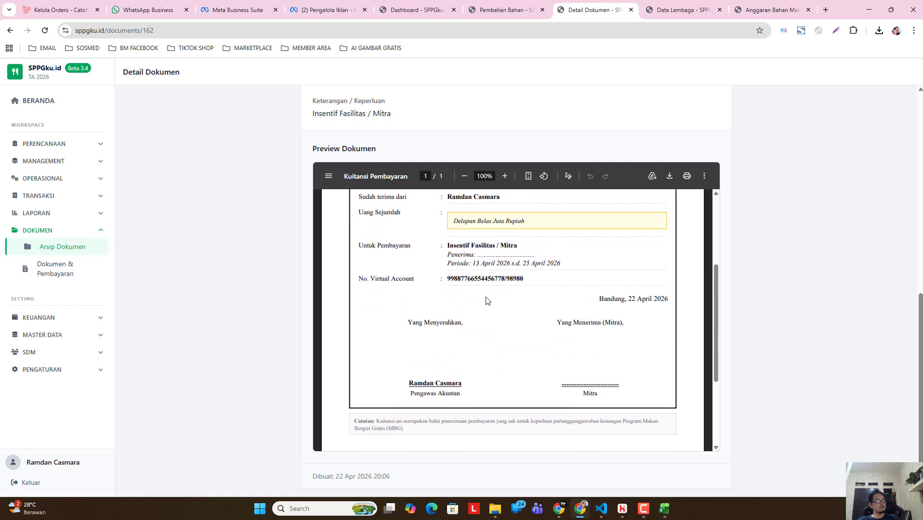
{"action": "scroll", "coordinate": [486, 301], "scroll_direction": "up", "scroll_amount": 2}
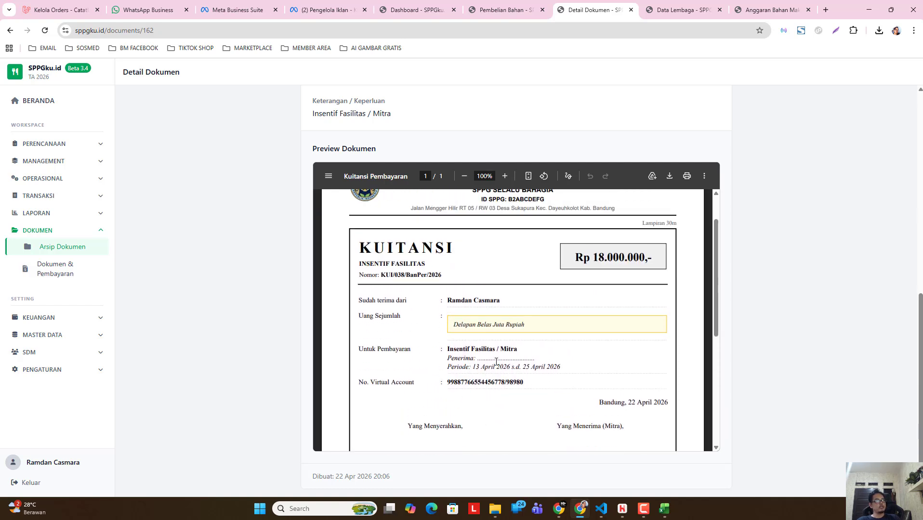
{"action": "scroll", "coordinate": [498, 343], "scroll_direction": "up", "scroll_amount": 1}
{"action": "scroll", "coordinate": [562, 332], "scroll_direction": "down", "scroll_amount": 5}
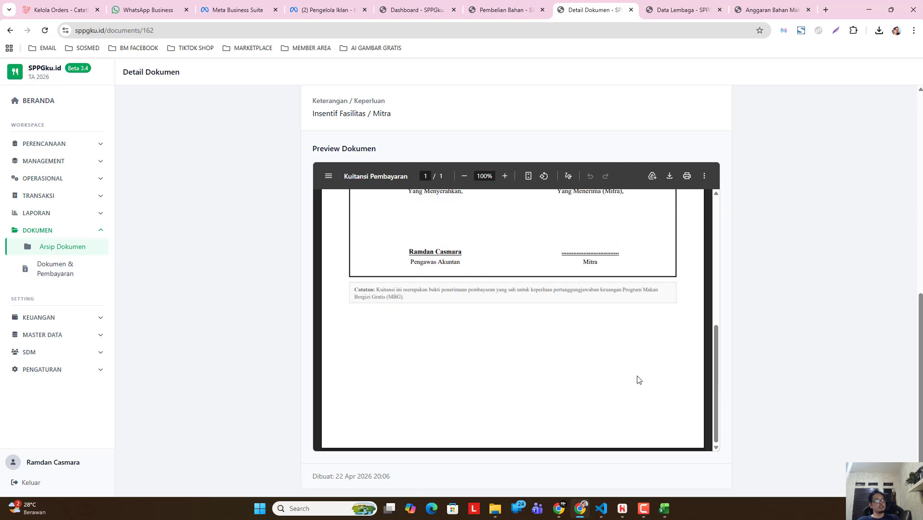
{"action": "left_click", "coordinate": [686, 176]}
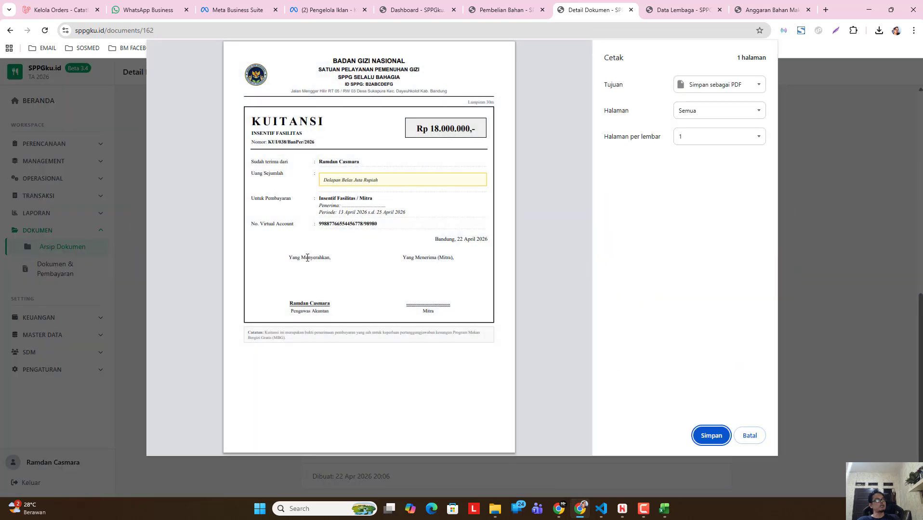
{"action": "left_click", "coordinate": [758, 440]}
{"action": "scroll", "coordinate": [385, 329], "scroll_direction": "up", "scroll_amount": 5}
{"action": "scroll", "coordinate": [384, 329], "scroll_direction": "up", "scroll_amount": 10}
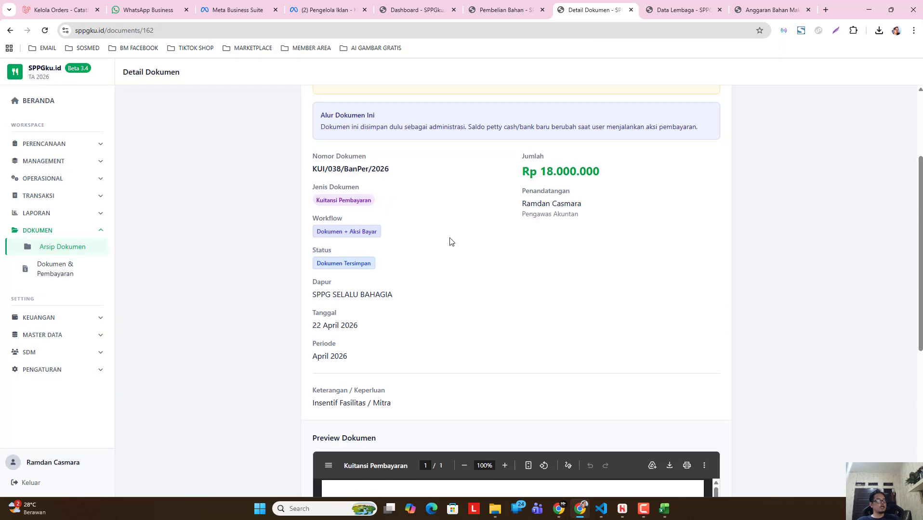
{"action": "left_click", "coordinate": [352, 131]}
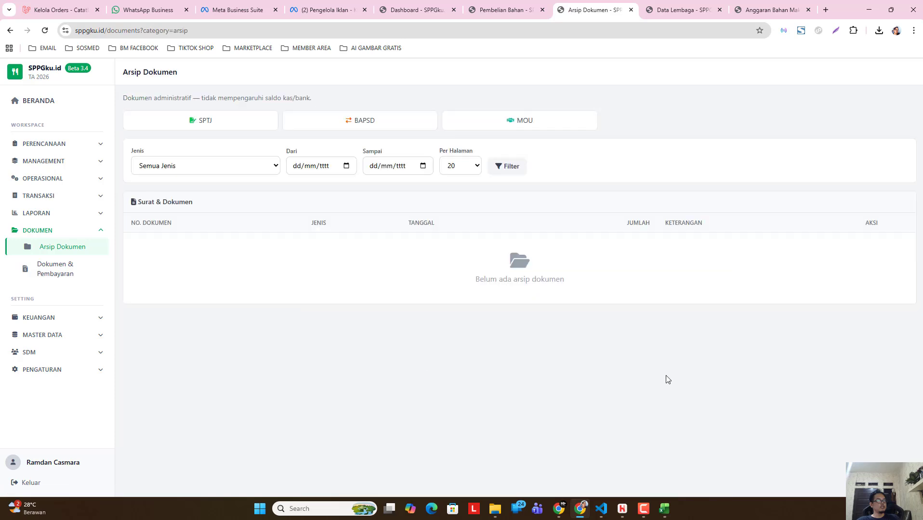
Step: Bulk-pay all three Insentif Fasilitas entries with payment date 22/04/2026 and Kas Bank (VA) as the source
{"action": "left_click", "coordinate": [66, 195]}
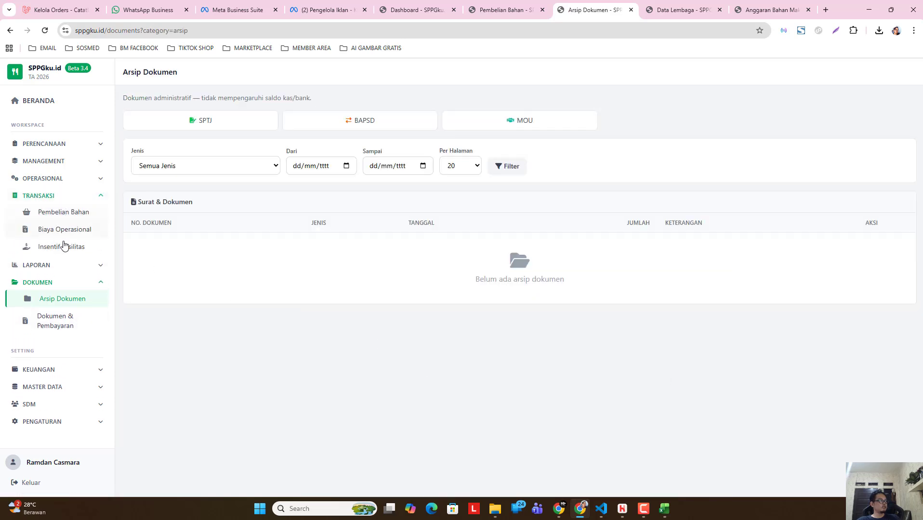
{"action": "left_click", "coordinate": [67, 247]}
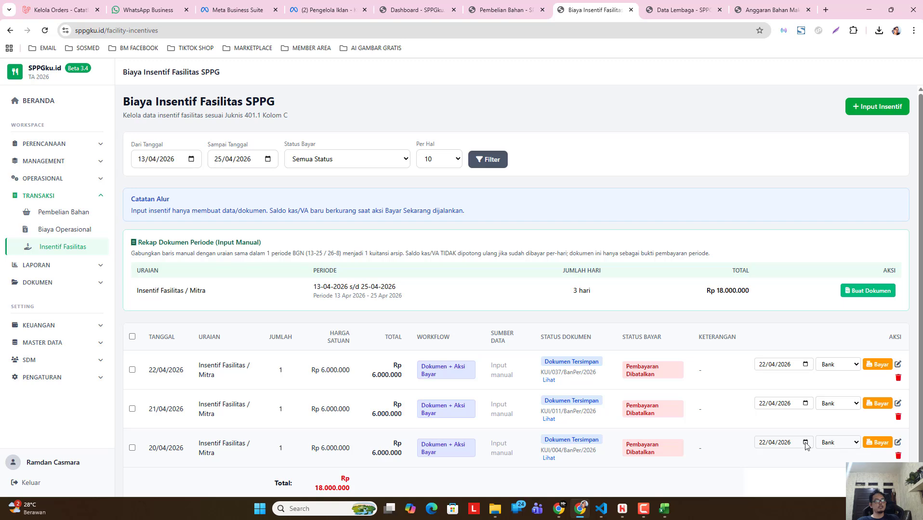
{"action": "left_click", "coordinate": [132, 336]}
{"action": "scroll", "coordinate": [746, 346], "scroll_direction": "down", "scroll_amount": 1}
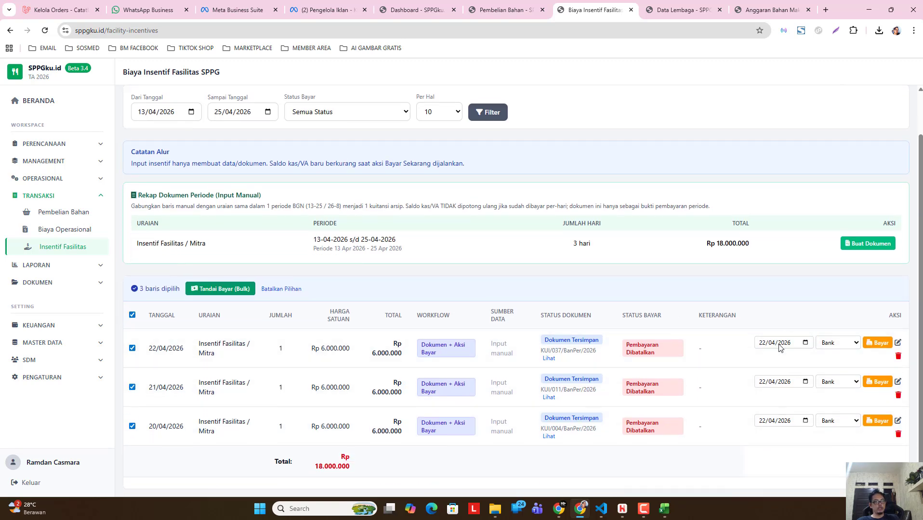
{"action": "left_click", "coordinate": [232, 290]}
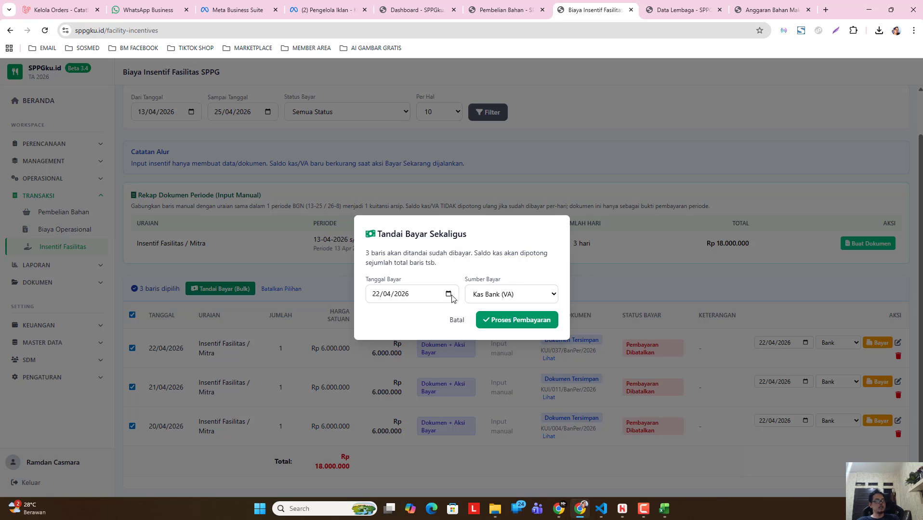
{"action": "left_click", "coordinate": [511, 322]}
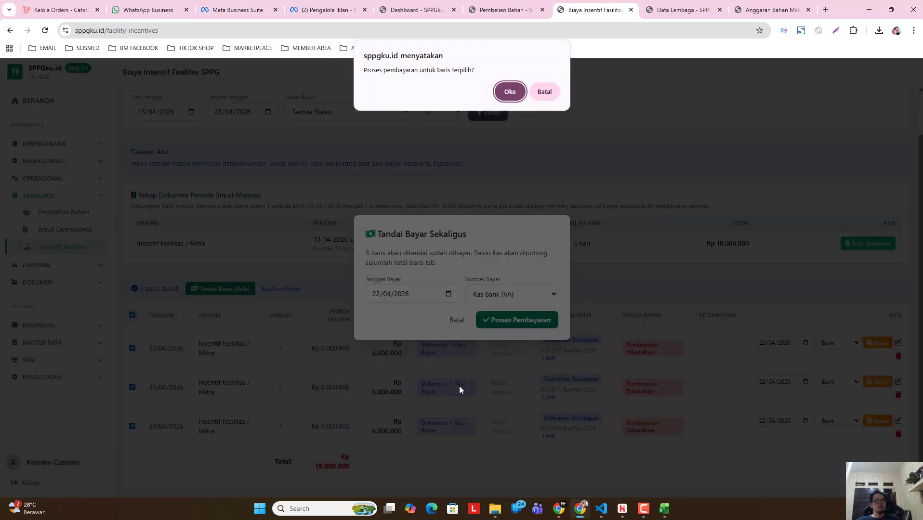
{"action": "left_click", "coordinate": [508, 92]}
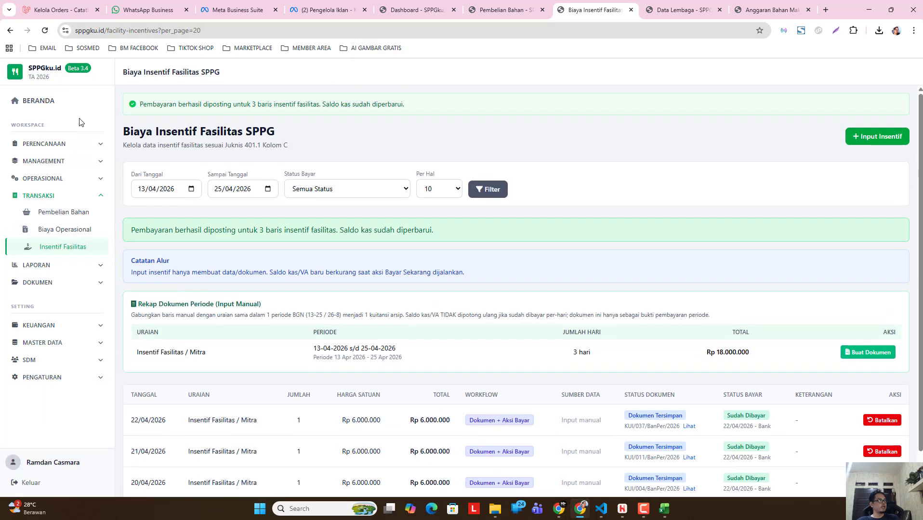
Step: Check this month's Insentif Fasilitas expense on the Beranda dashboard after the bulk payment
{"action": "left_click", "coordinate": [65, 103]}
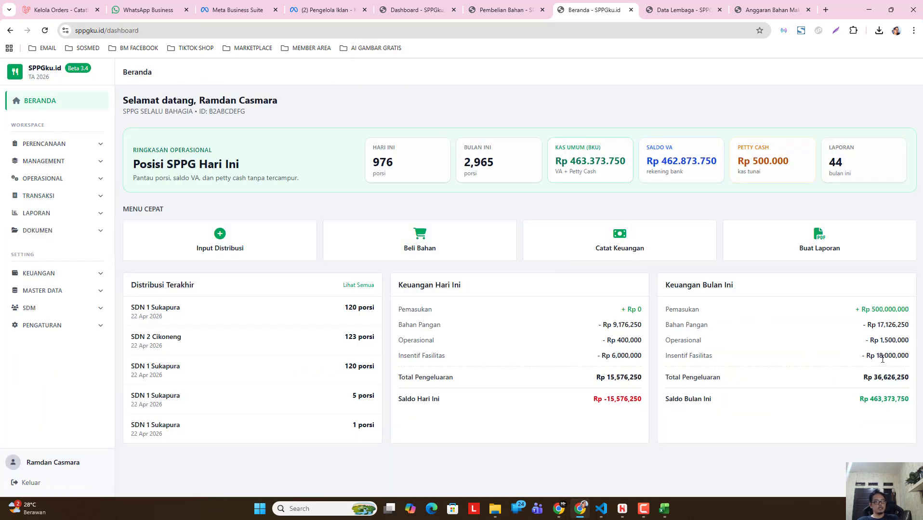
{"action": "left_click_drag", "start_coordinate": [906, 356], "coordinate": [881, 357]}
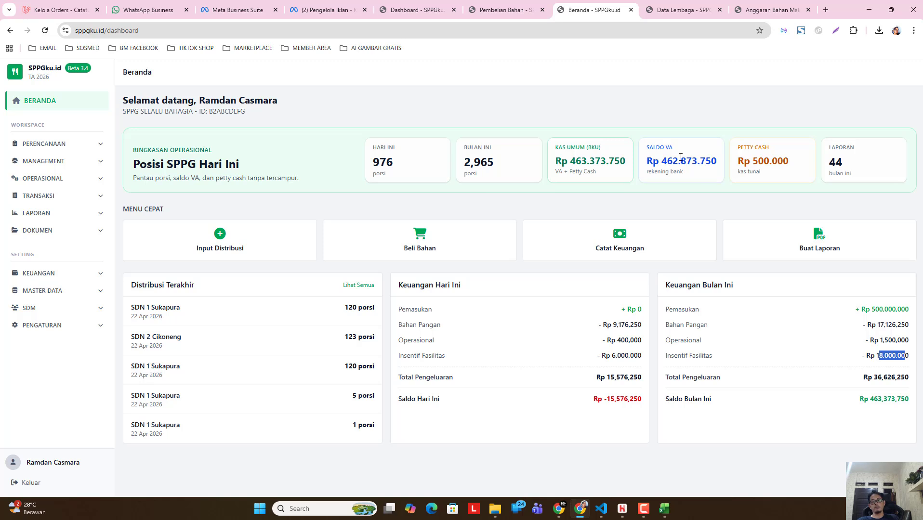
Step: View the Laporan Harian for 22 April 2026, reading the beneficiaries, food ingredient purchases, operational costs, facility incentive and daily financial summary
{"action": "left_click", "coordinate": [36, 212]}
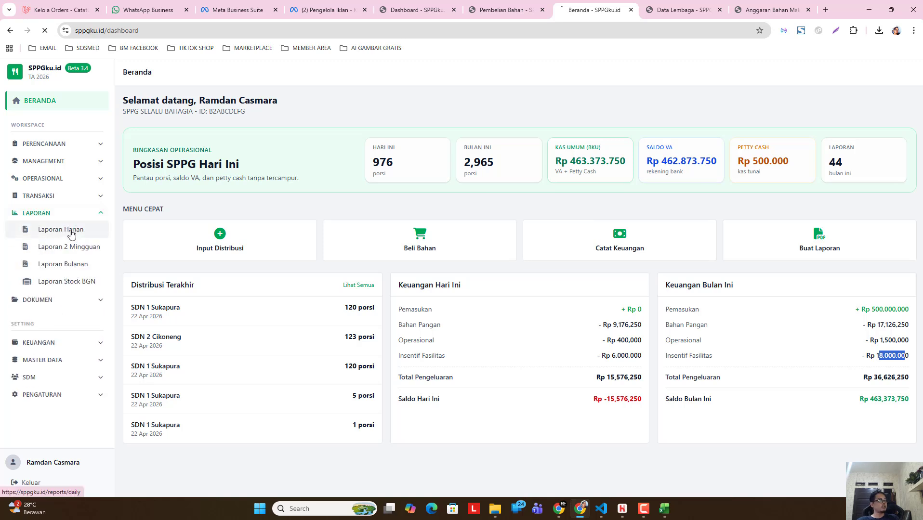
{"action": "left_click", "coordinate": [62, 230]}
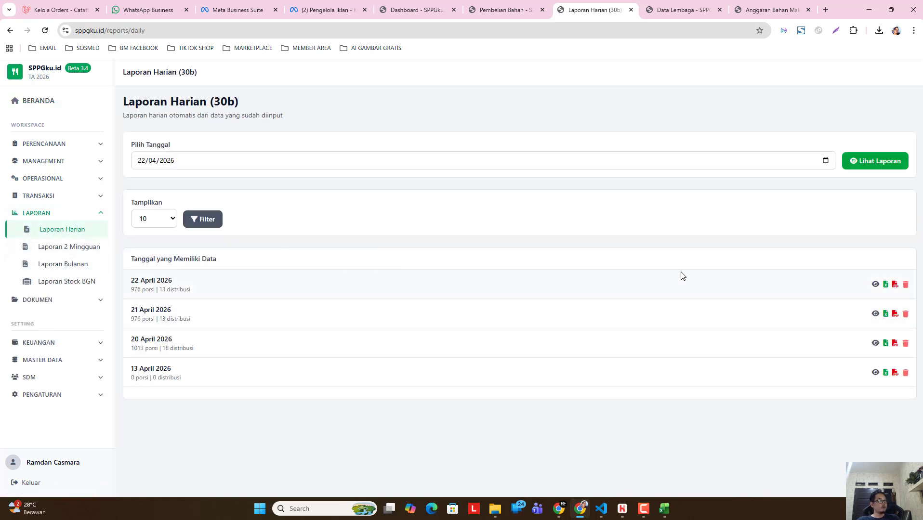
{"action": "left_click", "coordinate": [875, 284]}
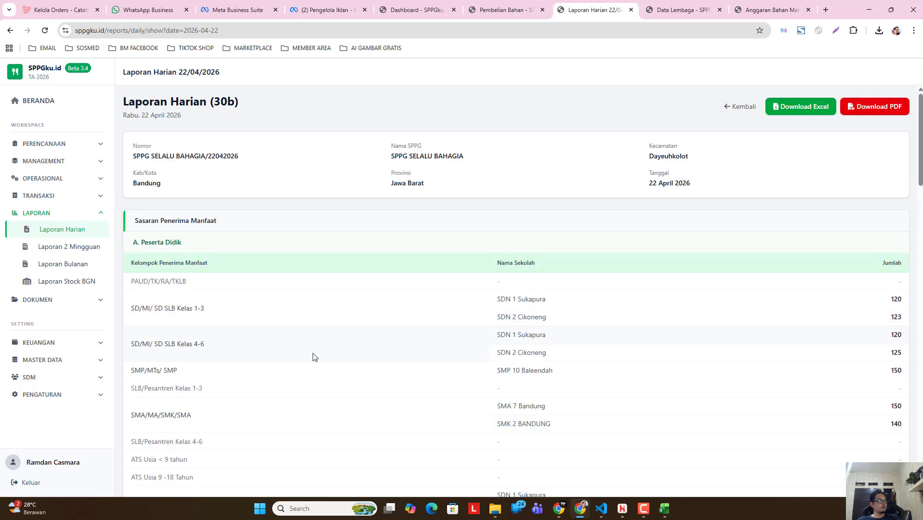
{"action": "scroll", "coordinate": [470, 361], "scroll_direction": "down", "scroll_amount": 8}
{"action": "scroll", "coordinate": [465, 325], "scroll_direction": "down", "scroll_amount": 5}
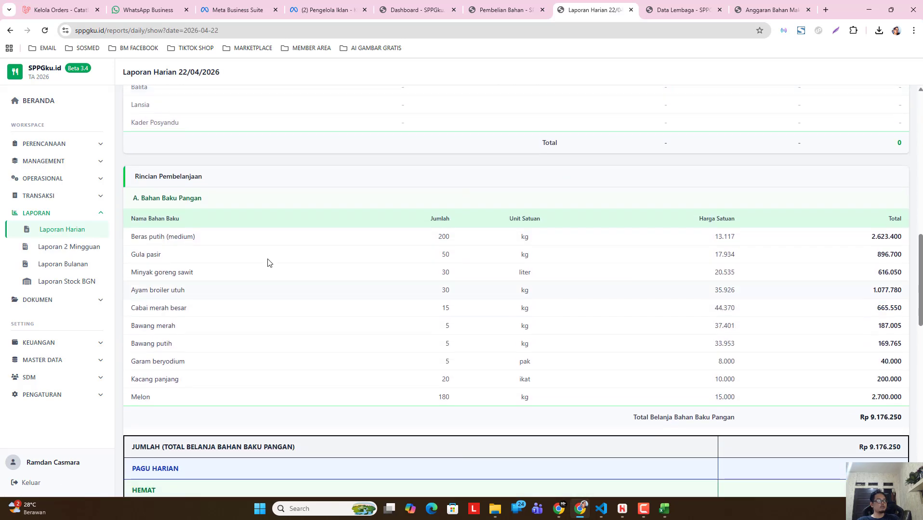
{"action": "scroll", "coordinate": [436, 362], "scroll_direction": "down", "scroll_amount": 6}
{"action": "scroll", "coordinate": [438, 363], "scroll_direction": "up", "scroll_amount": 2}
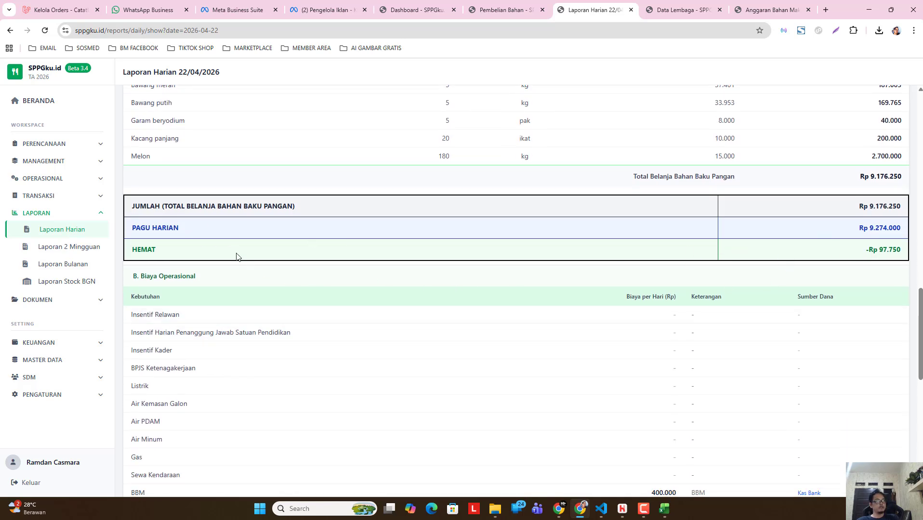
{"action": "scroll", "coordinate": [496, 328], "scroll_direction": "down", "scroll_amount": 10}
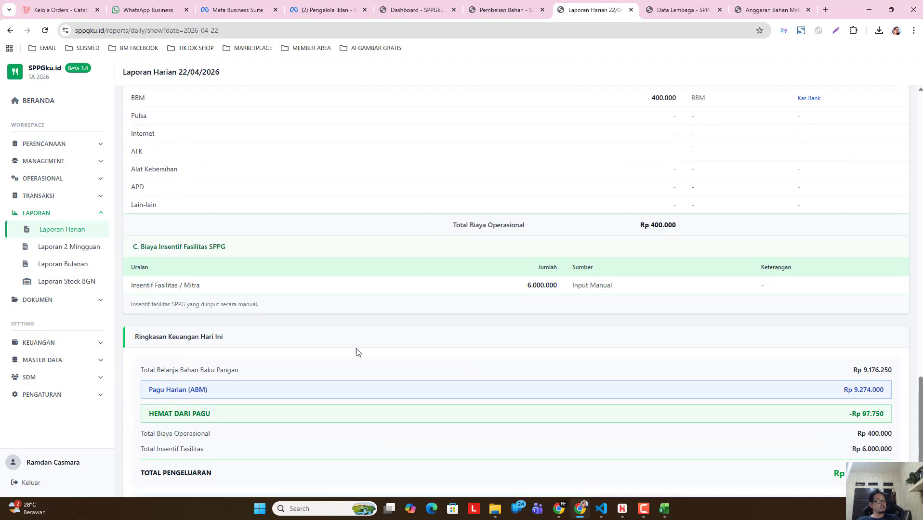
{"action": "scroll", "coordinate": [434, 346], "scroll_direction": "down", "scroll_amount": 2}
{"action": "scroll", "coordinate": [515, 332], "scroll_direction": "up", "scroll_amount": 20}
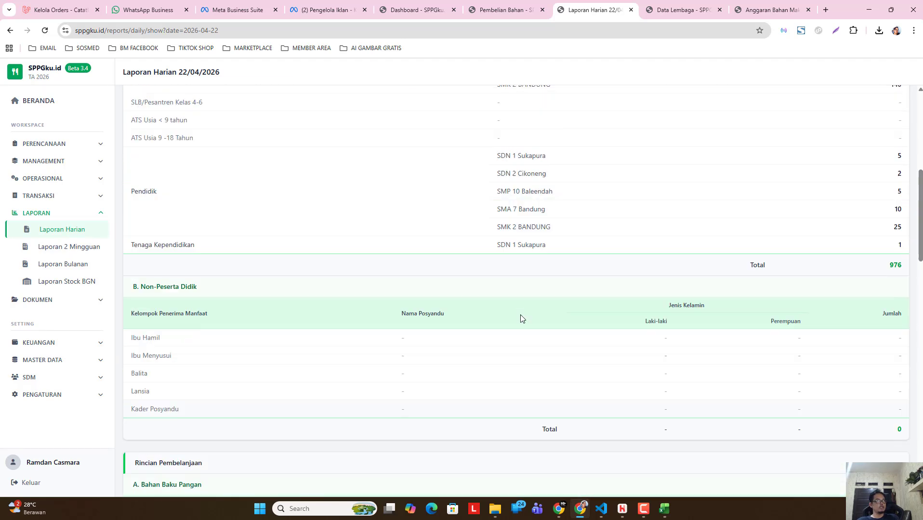
{"action": "scroll", "coordinate": [521, 317], "scroll_direction": "up", "scroll_amount": 9}
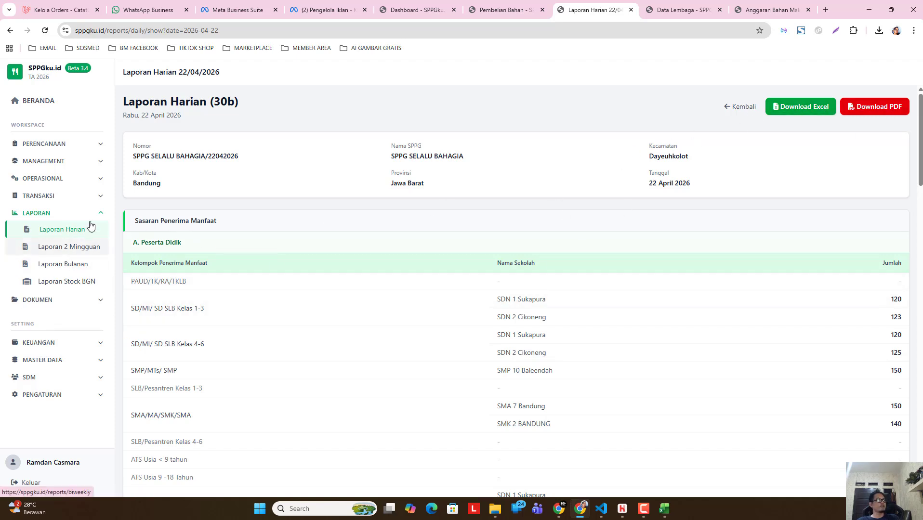
Step: View the standard-period Laporan 2 Mingguan with reference date 13/04/2026, reading the financial details, cash position and explanatory notes
{"action": "left_click", "coordinate": [68, 247]}
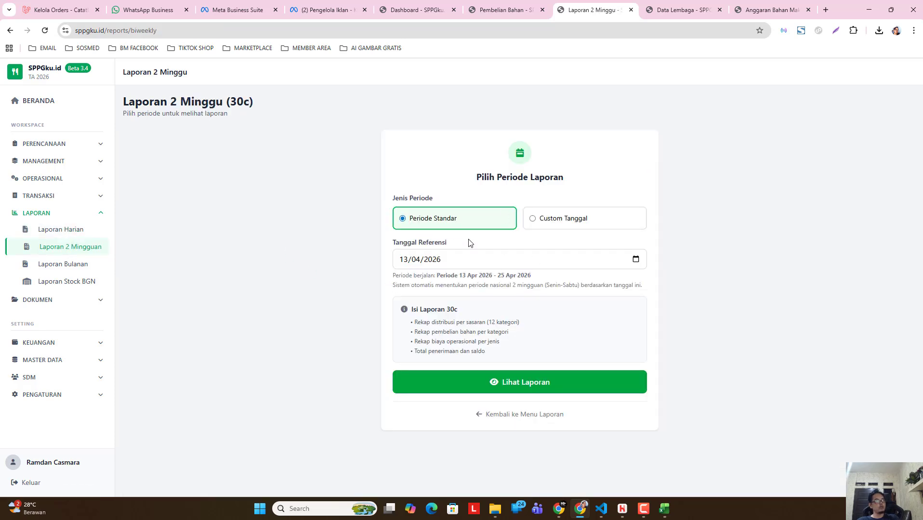
{"action": "left_click", "coordinate": [528, 389]}
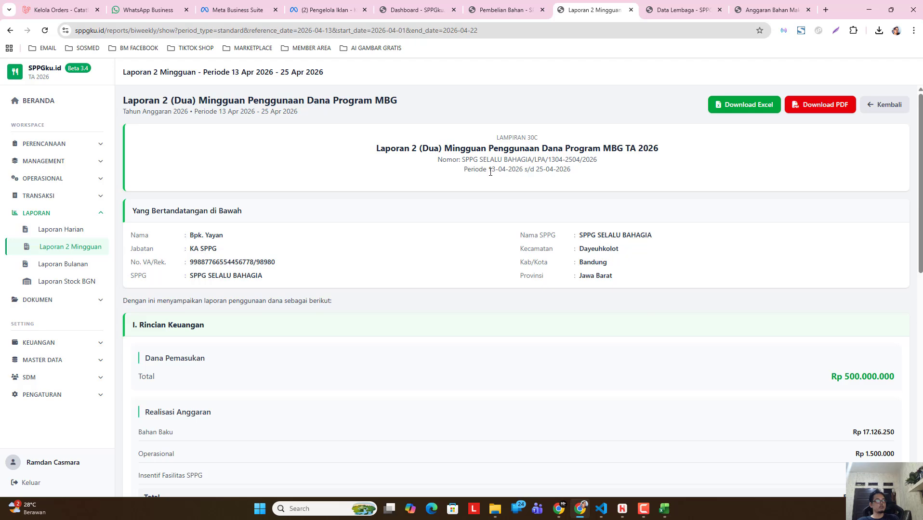
{"action": "left_click_drag", "start_coordinate": [490, 172], "coordinate": [578, 175]}
{"action": "left_click", "coordinate": [582, 175]}
{"action": "scroll", "coordinate": [443, 288], "scroll_direction": "down", "scroll_amount": 3}
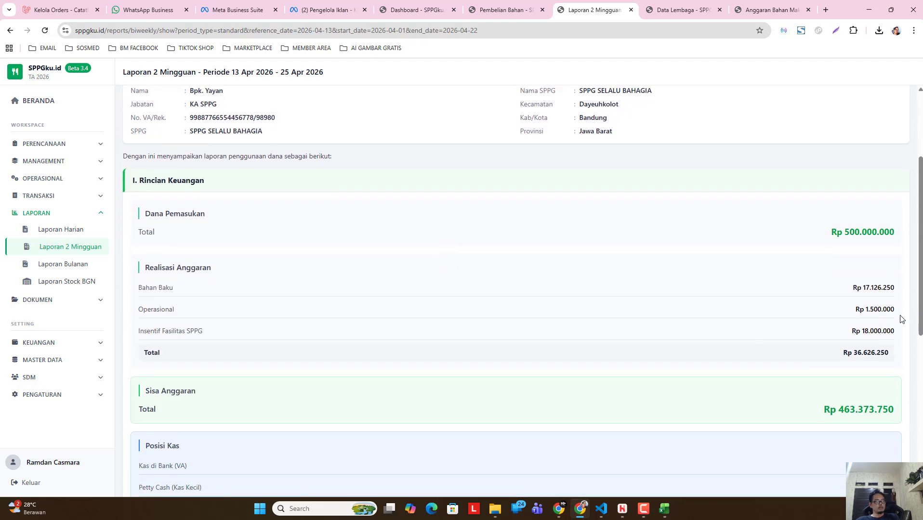
{"action": "scroll", "coordinate": [811, 330], "scroll_direction": "down", "scroll_amount": 5}
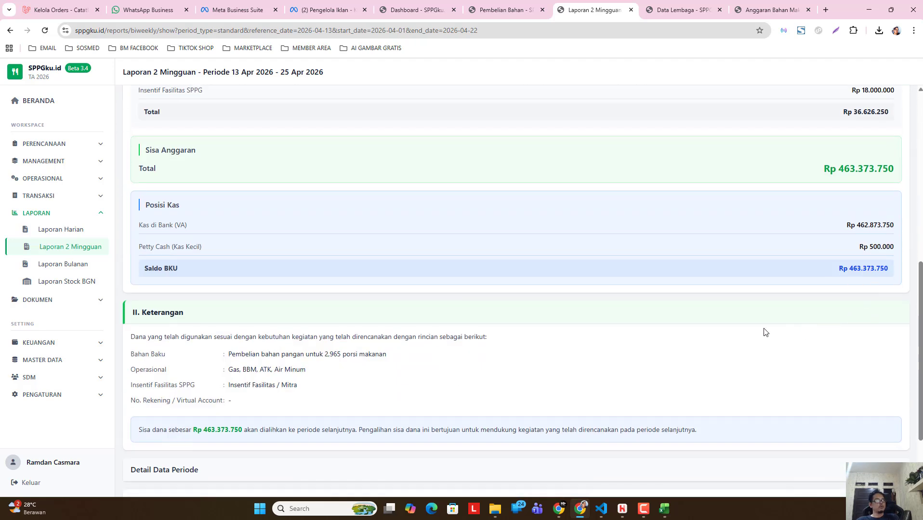
{"action": "scroll", "coordinate": [334, 350], "scroll_direction": "down", "scroll_amount": 2}
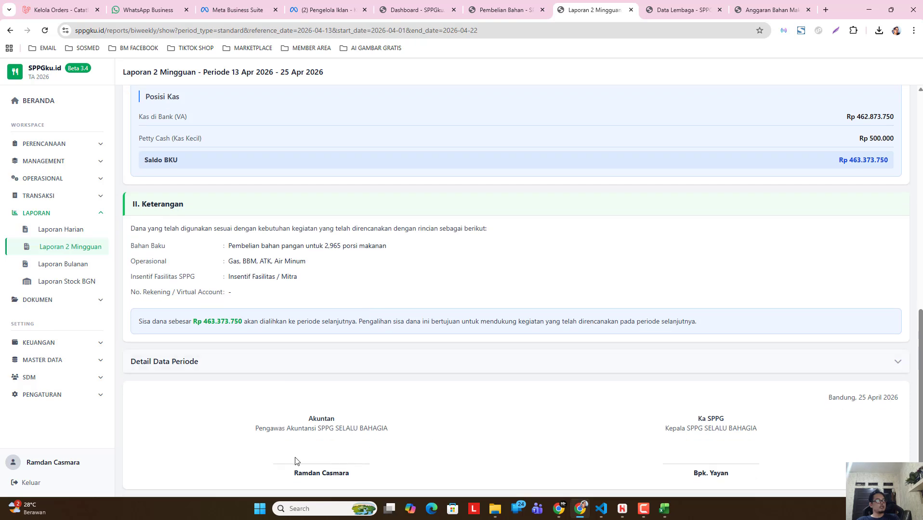
Step: Look at the Laporan Bulanan period form and the Laporan Stock BGN export page without generating either report
{"action": "left_click", "coordinate": [77, 266]}
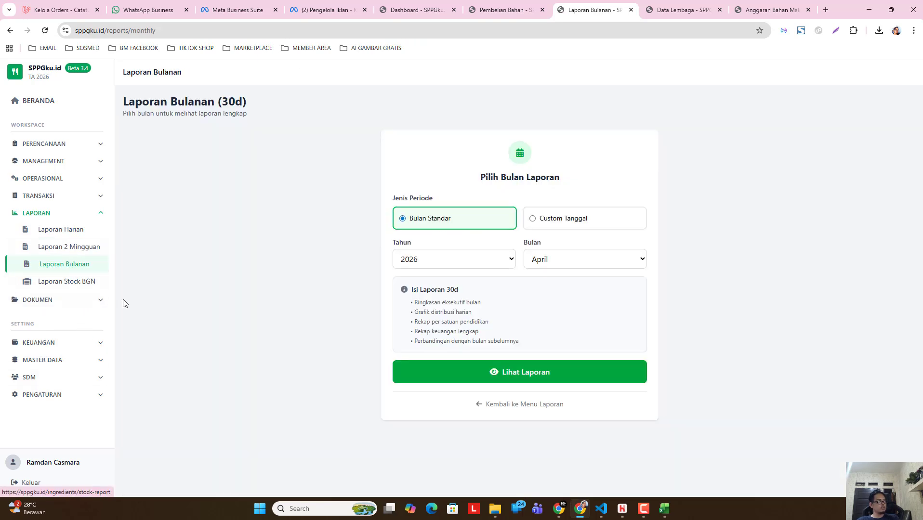
{"action": "left_click", "coordinate": [70, 283]}
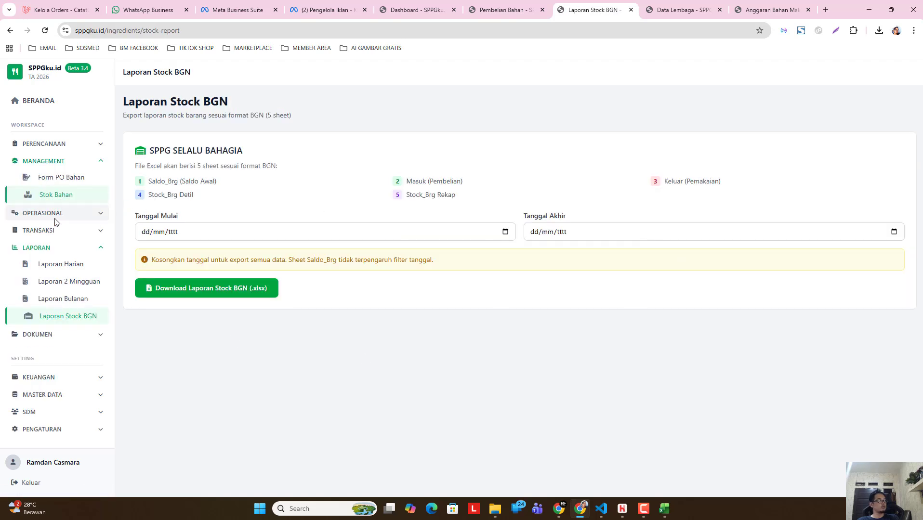
{"action": "left_click", "coordinate": [70, 168]}
{"action": "left_click", "coordinate": [70, 166]}
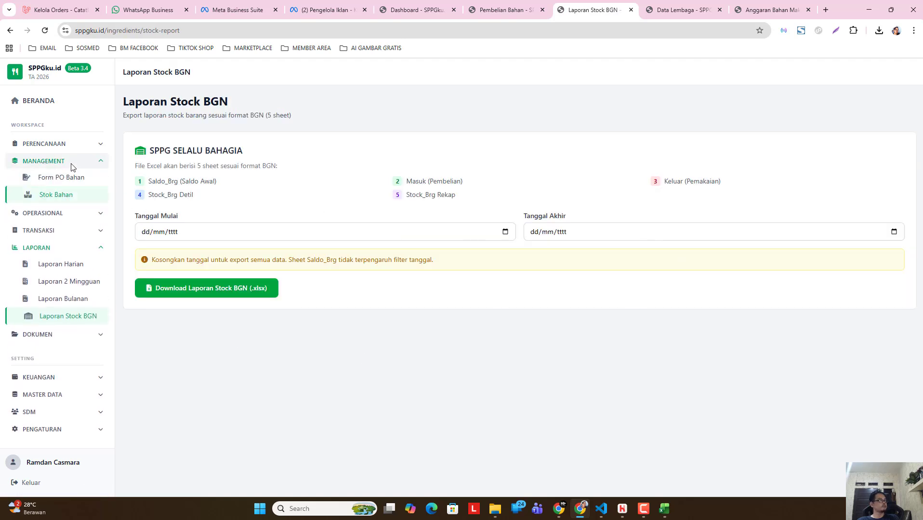
{"action": "left_click", "coordinate": [71, 167]}
{"action": "left_click", "coordinate": [71, 166]}
Step: Record a Keluar stock transaction of 30 kg for Ayam broiler utuh dated 22/04/2026, and return to the Stok Bahan list
{"action": "left_click", "coordinate": [69, 198]}
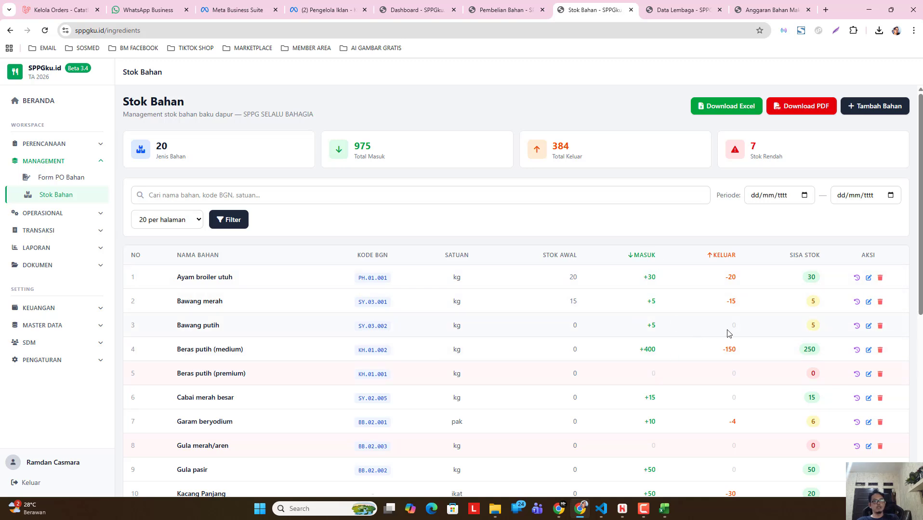
{"action": "left_click", "coordinate": [857, 278]}
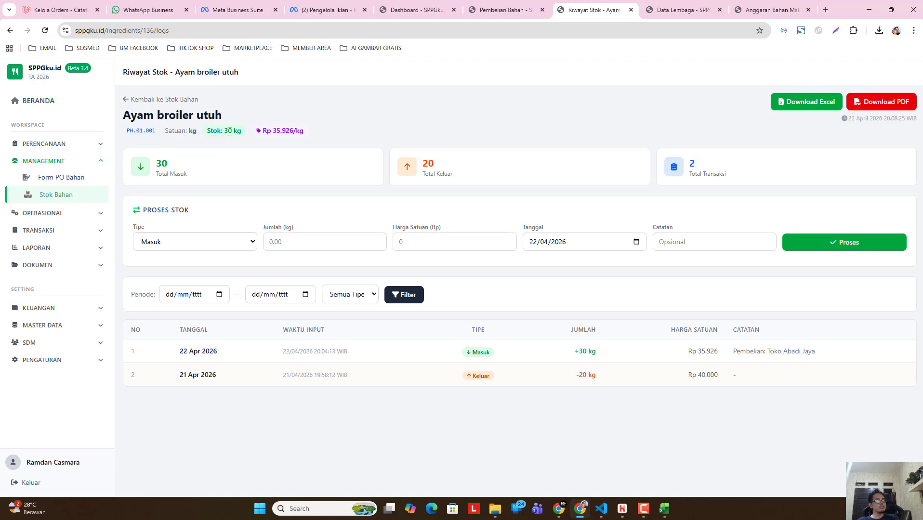
{"action": "left_click", "coordinate": [229, 246]}
{"action": "left_click", "coordinate": [217, 271]}
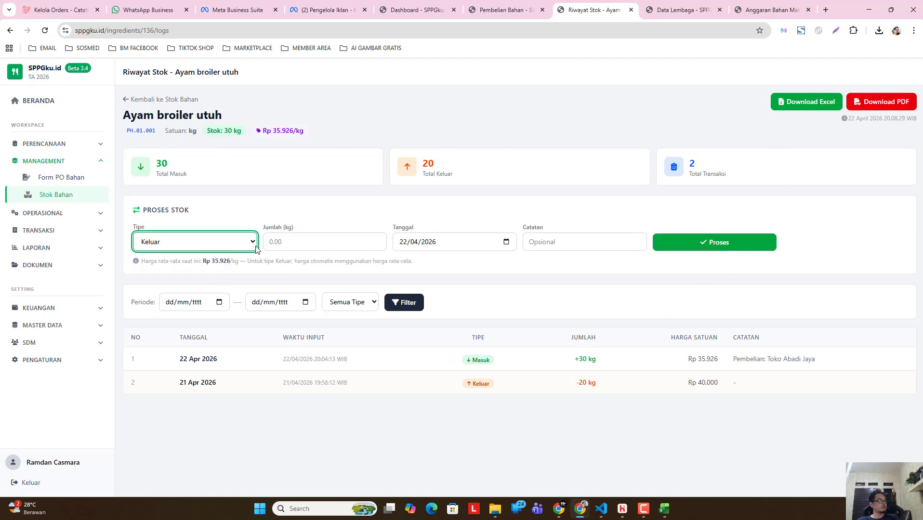
{"action": "left_click", "coordinate": [299, 239]}
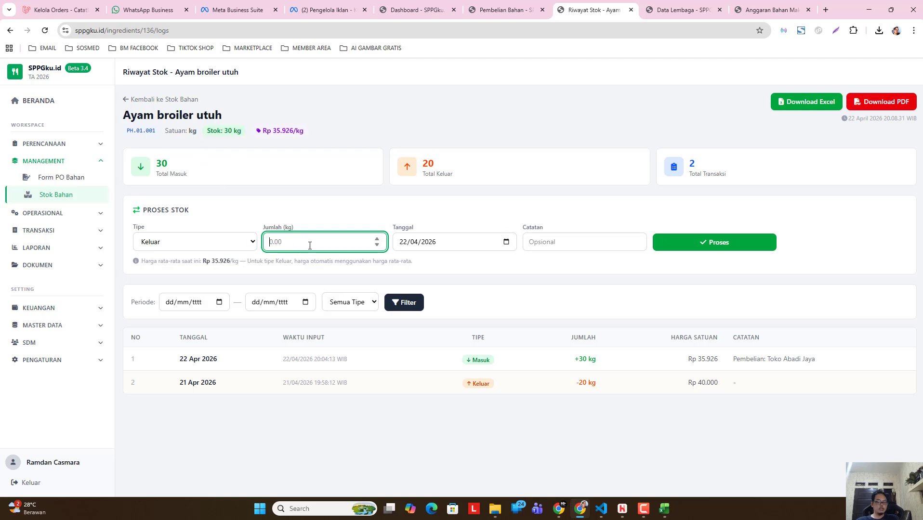
{"action": "type", "text": "30"}
{"action": "left_click", "coordinate": [708, 246]}
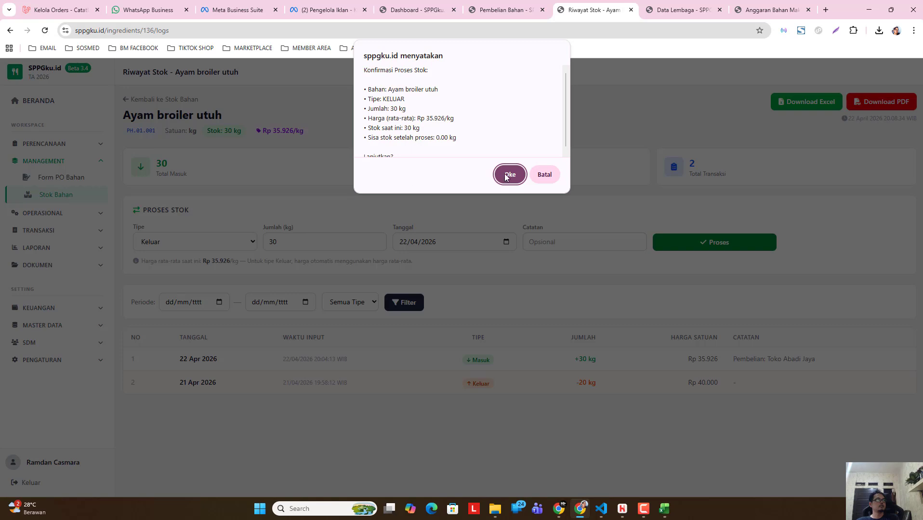
{"action": "left_click", "coordinate": [507, 176]}
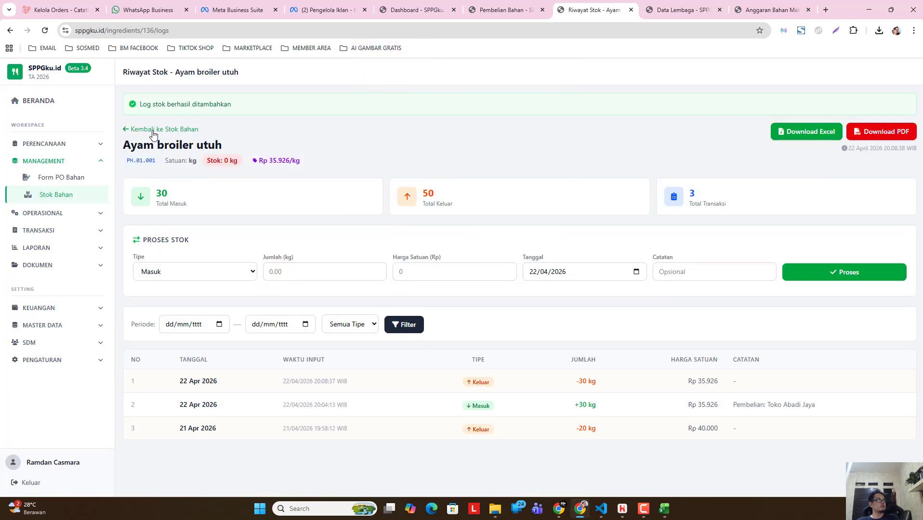
{"action": "left_click", "coordinate": [153, 129]}
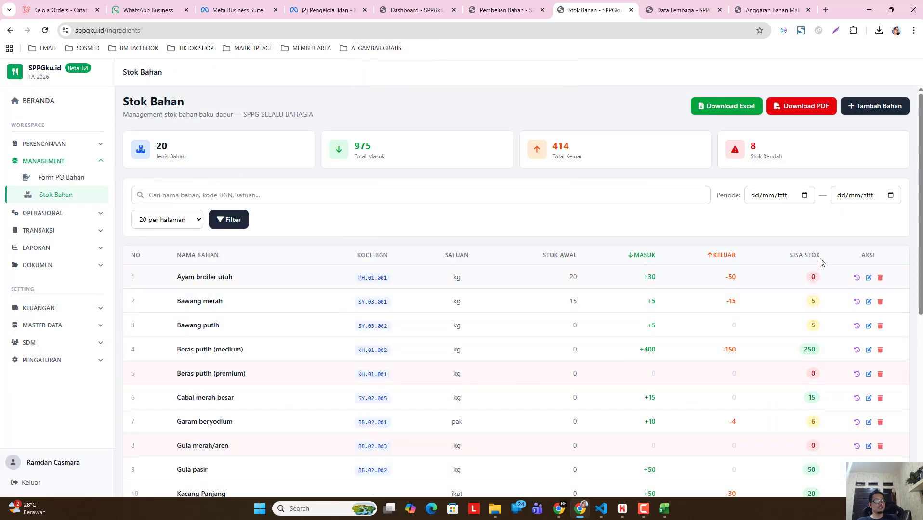
Step: Record a Keluar stock transaction of 200 kg for Beras putih (medium) dated 22/04/2026, and return to the Stok Bahan list
{"action": "scroll", "coordinate": [437, 291], "scroll_direction": "down", "scroll_amount": 7}
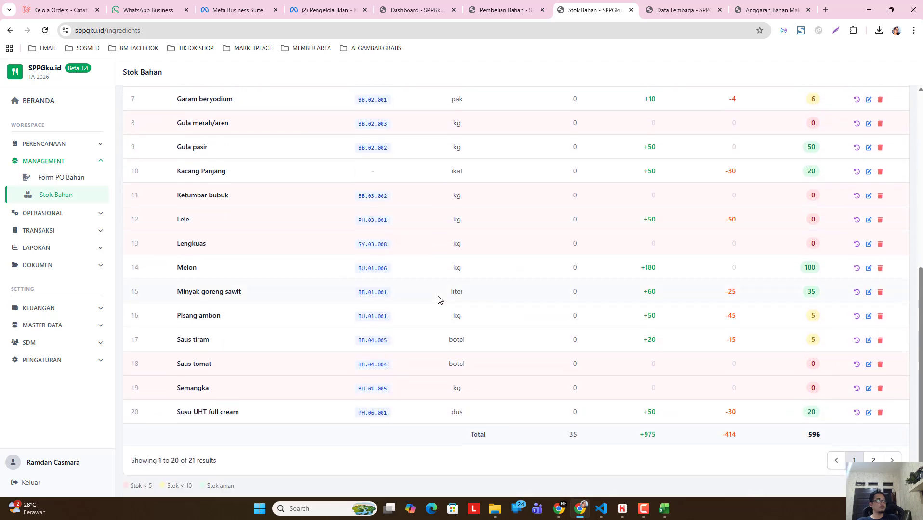
{"action": "left_click", "coordinate": [873, 459]}
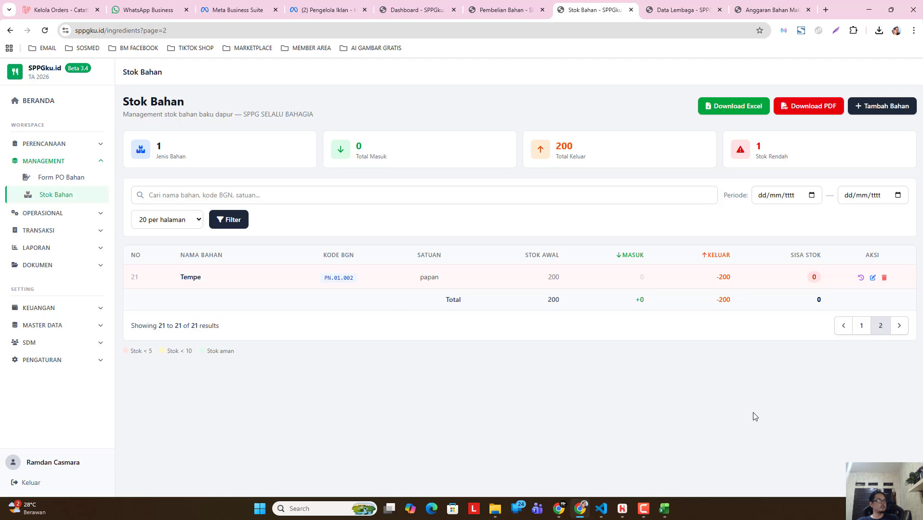
{"action": "left_click", "coordinate": [862, 327]}
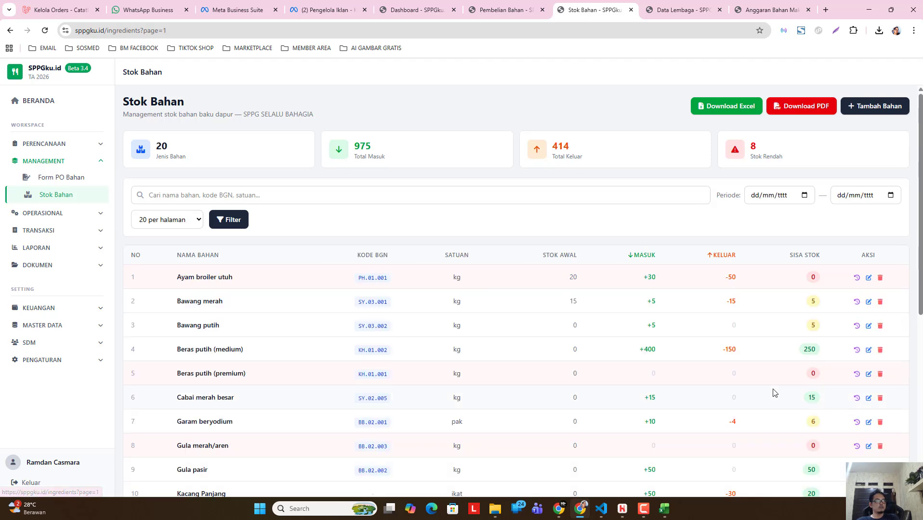
{"action": "scroll", "coordinate": [768, 371], "scroll_direction": "down", "scroll_amount": 2}
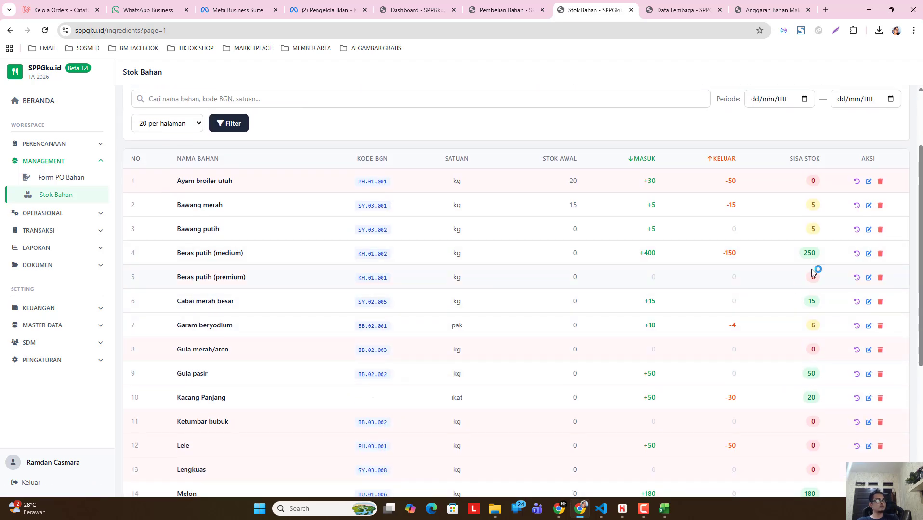
{"action": "left_click", "coordinate": [856, 256]}
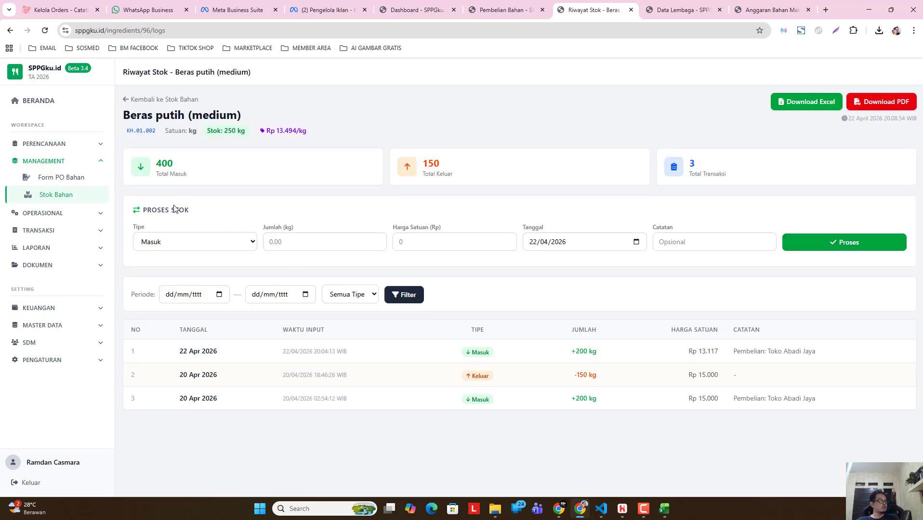
{"action": "left_click", "coordinate": [223, 246]}
{"action": "left_click", "coordinate": [203, 269]}
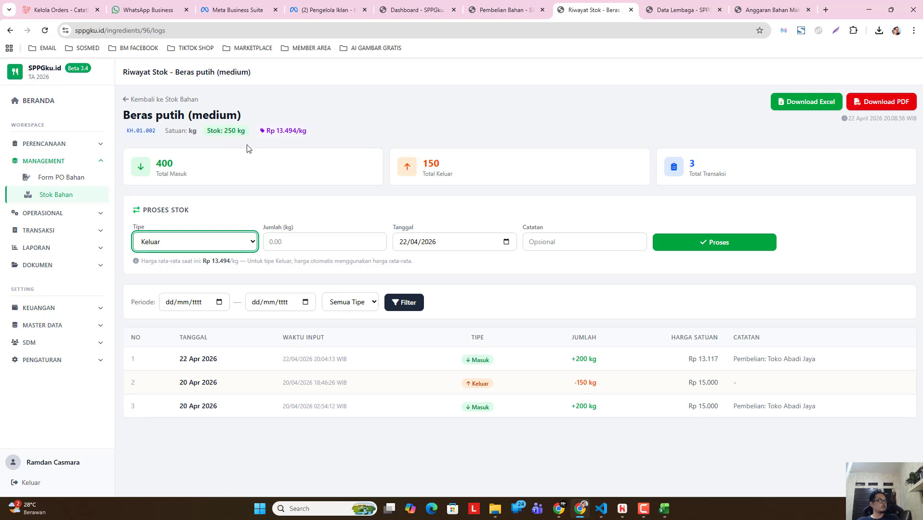
{"action": "left_click", "coordinate": [302, 236]}
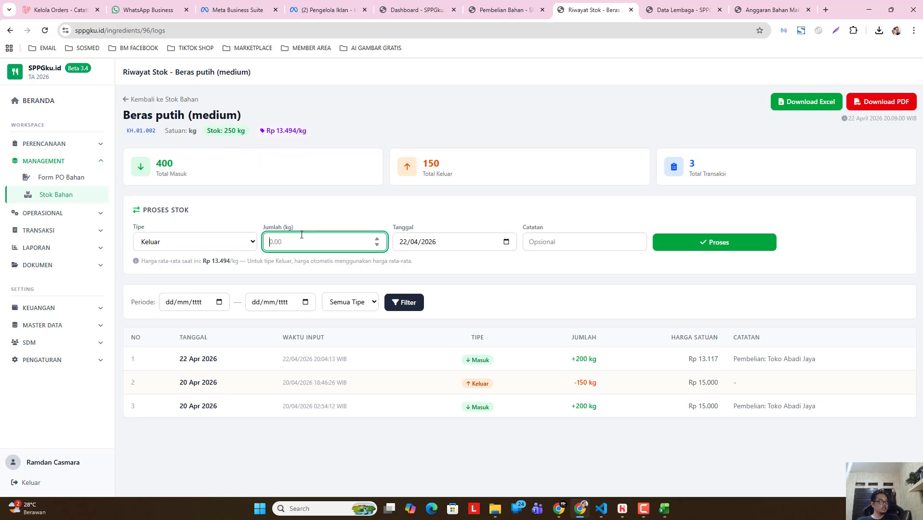
{"action": "type", "text": "200"}
{"action": "left_click", "coordinate": [722, 246]}
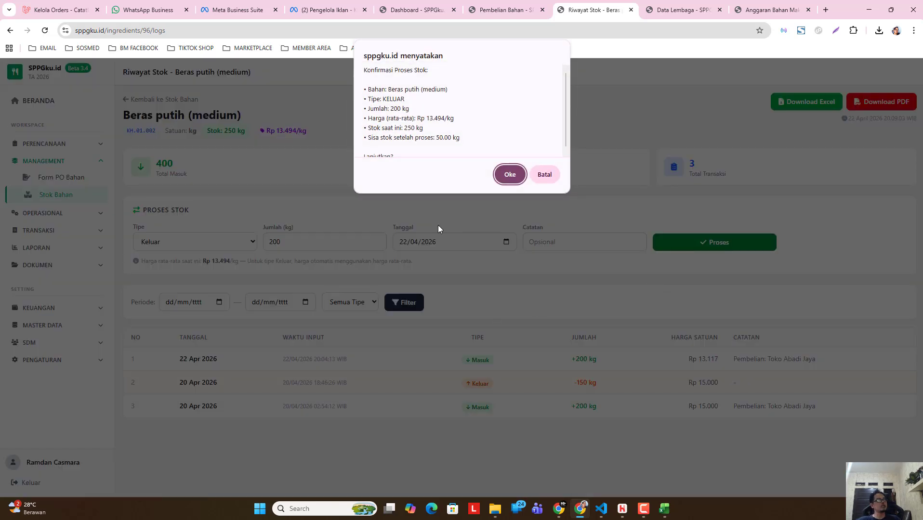
{"action": "left_click", "coordinate": [511, 170]}
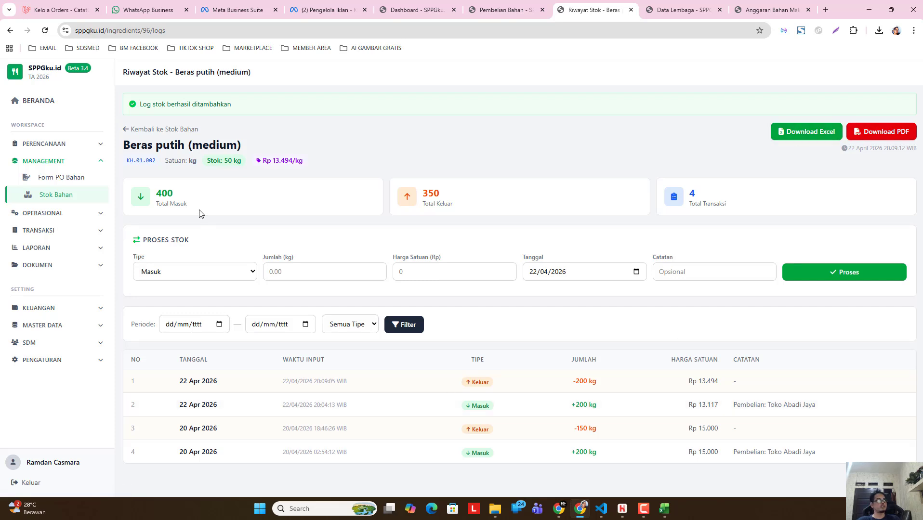
{"action": "left_click", "coordinate": [147, 130]}
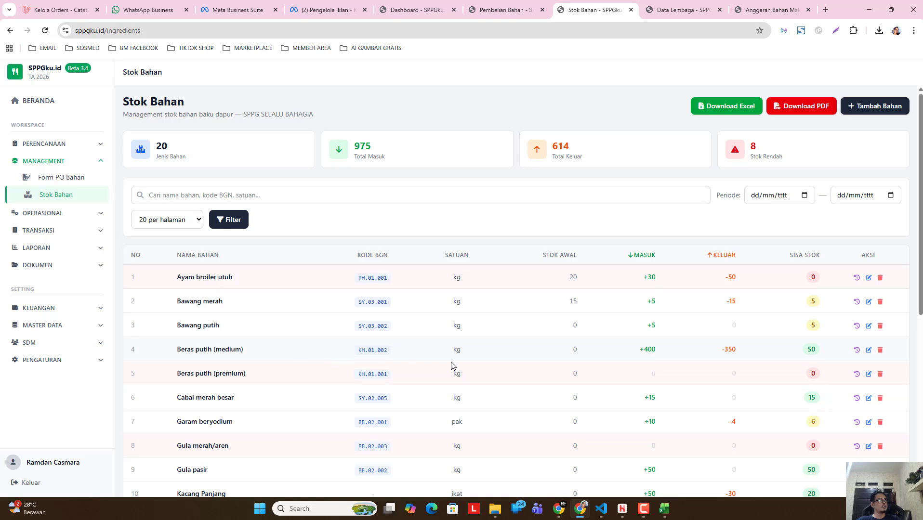
Step: Record a Keluar stock transaction of 15 kg for Cabai merah besar dated 22/04/2026, and return to the Stok Bahan list
{"action": "scroll", "coordinate": [732, 371], "scroll_direction": "down", "scroll_amount": 2}
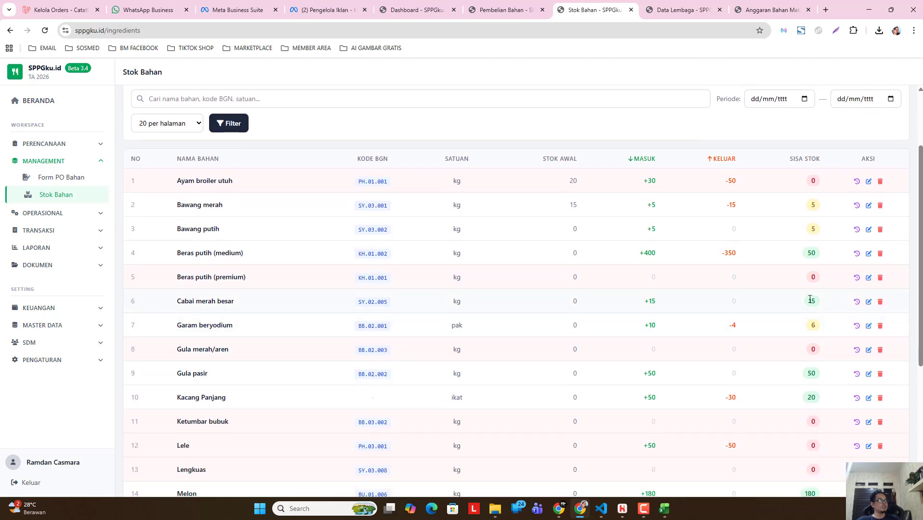
{"action": "left_click", "coordinate": [857, 302]}
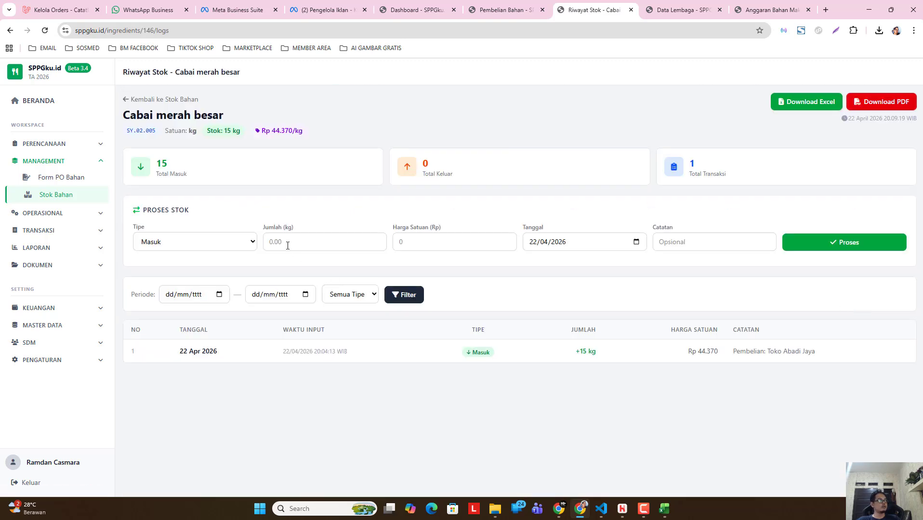
{"action": "left_click", "coordinate": [202, 242]}
{"action": "left_click", "coordinate": [198, 271]}
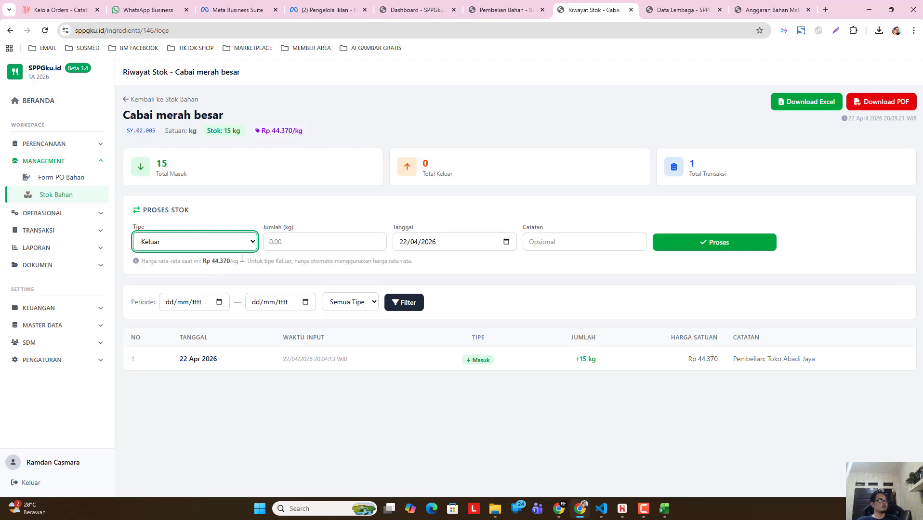
{"action": "left_click", "coordinate": [321, 247]}
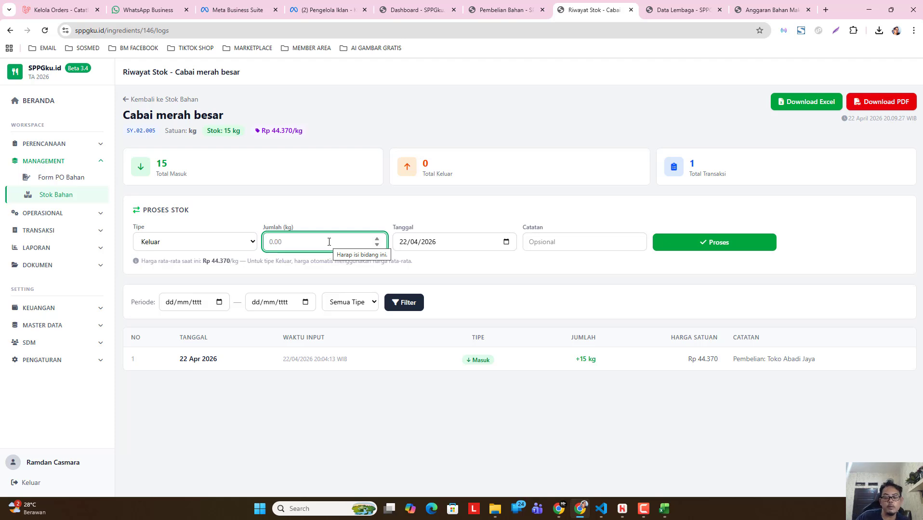
{"action": "type", "text": "15"}
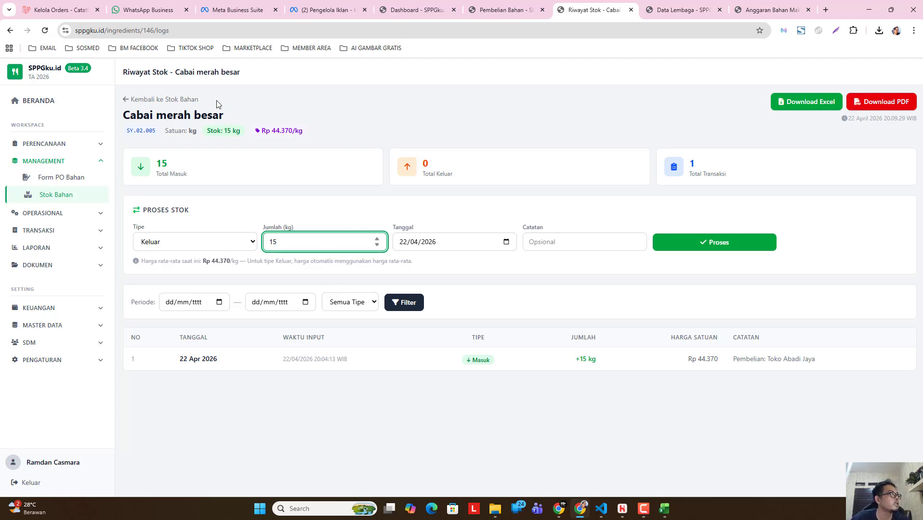
{"action": "left_click", "coordinate": [714, 248]}
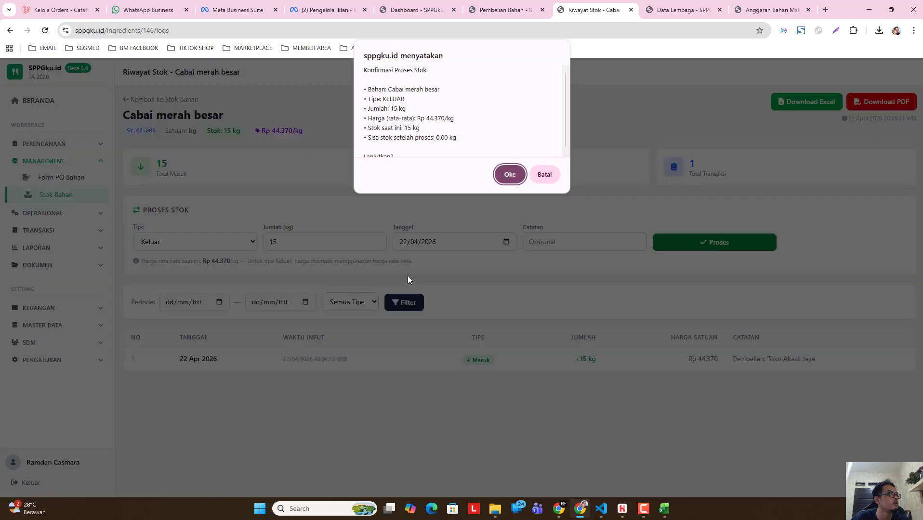
{"action": "left_click", "coordinate": [507, 176]}
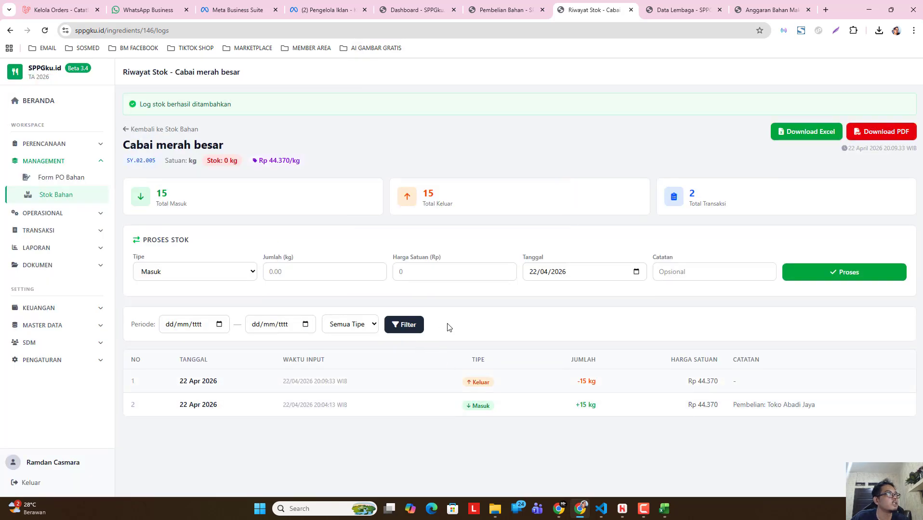
{"action": "left_click", "coordinate": [148, 129]}
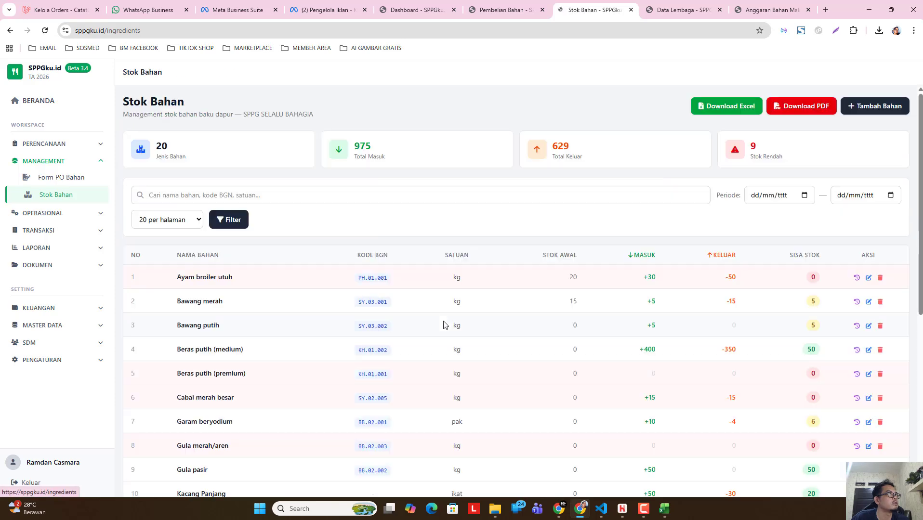
Step: Record a Keluar stock transaction of 40 kg for Gula pasir dated 22/04/2026
{"action": "scroll", "coordinate": [674, 318], "scroll_direction": "down", "scroll_amount": 3}
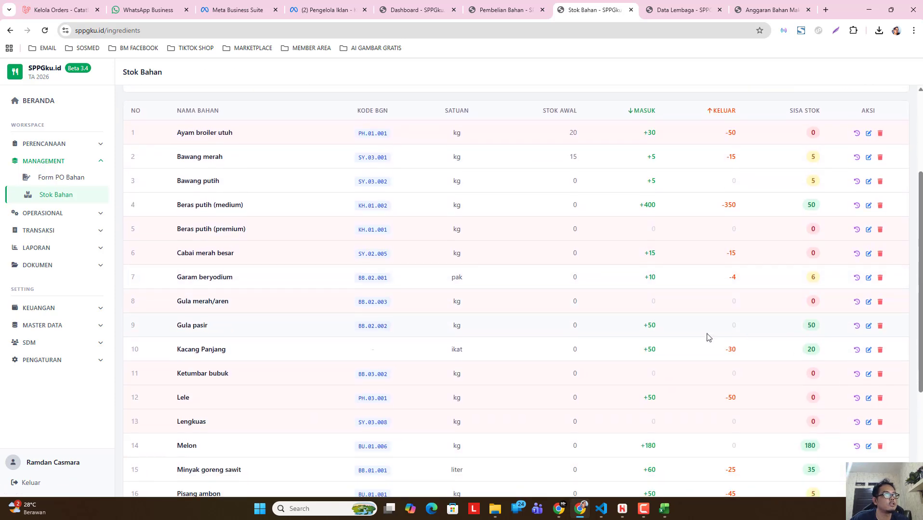
{"action": "left_click", "coordinate": [857, 326]}
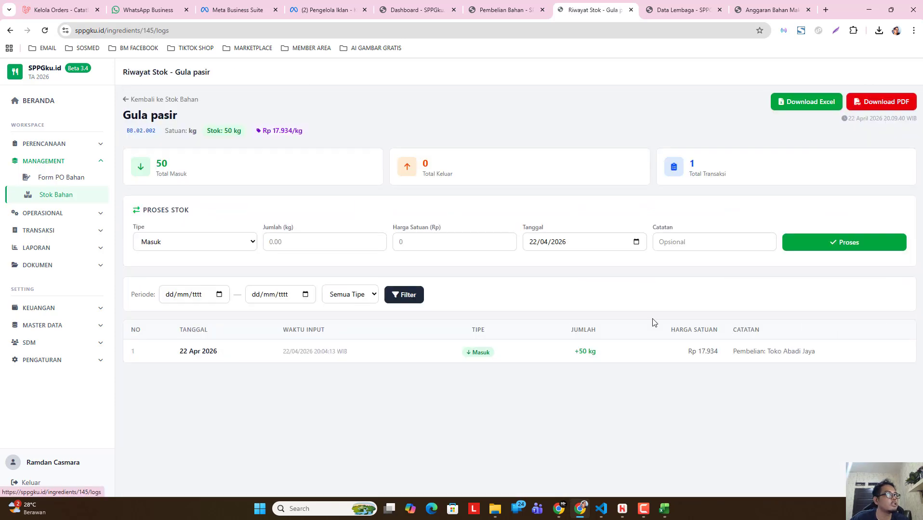
{"action": "left_click", "coordinate": [207, 240]}
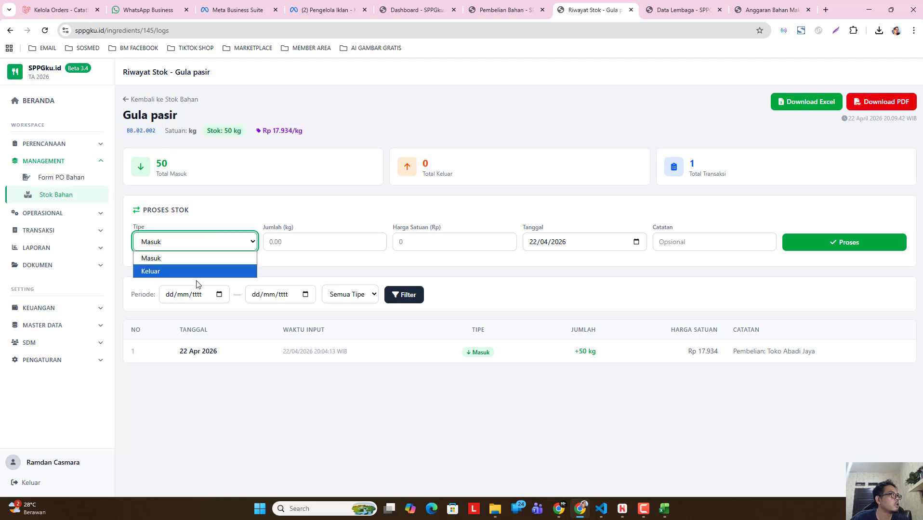
{"action": "left_click", "coordinate": [198, 271]}
{"action": "left_click", "coordinate": [313, 250]}
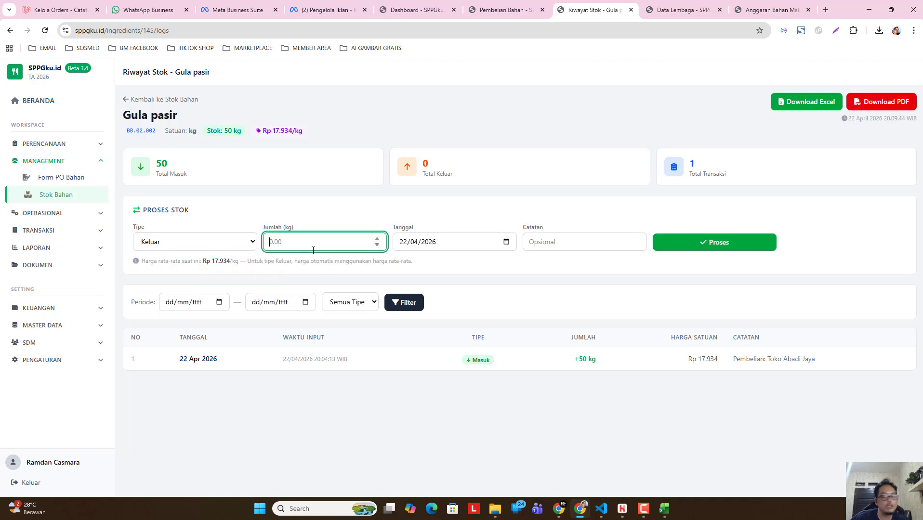
{"action": "type", "text": "40"}
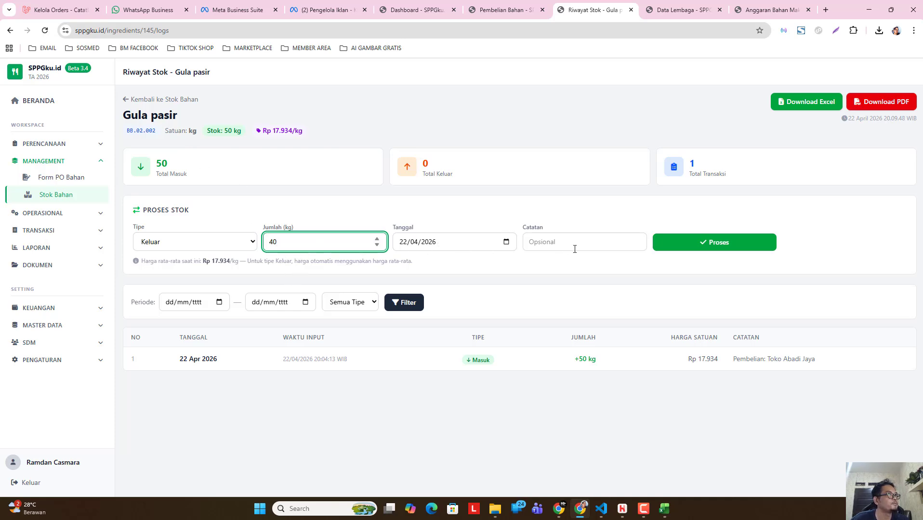
{"action": "left_click", "coordinate": [696, 250]}
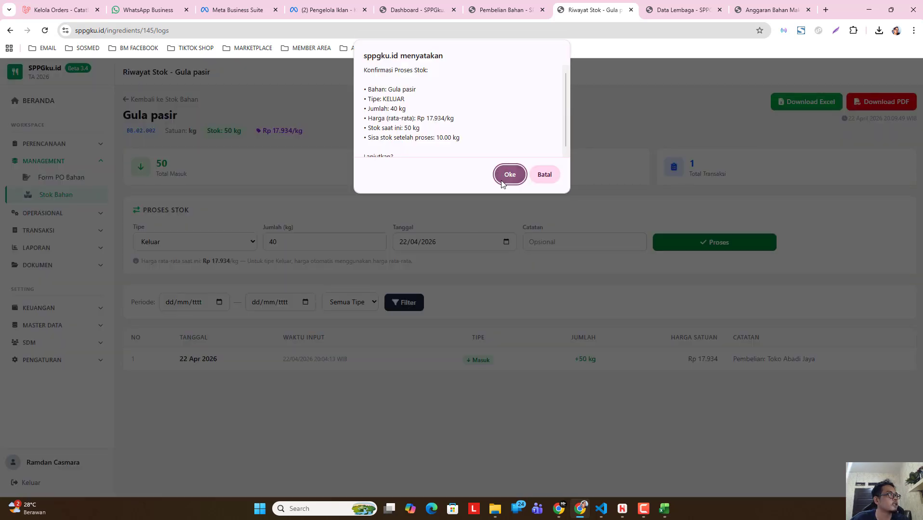
{"action": "left_click", "coordinate": [509, 175]}
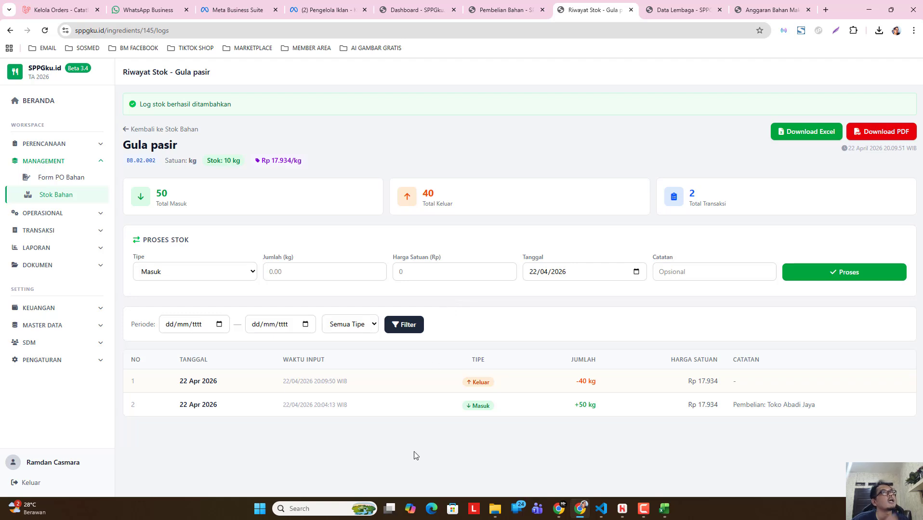
Step: Look through the Operasional and Transaksi options, and open the Beranda dashboard to view the day's operational and financial summary
{"action": "left_click", "coordinate": [76, 213]}
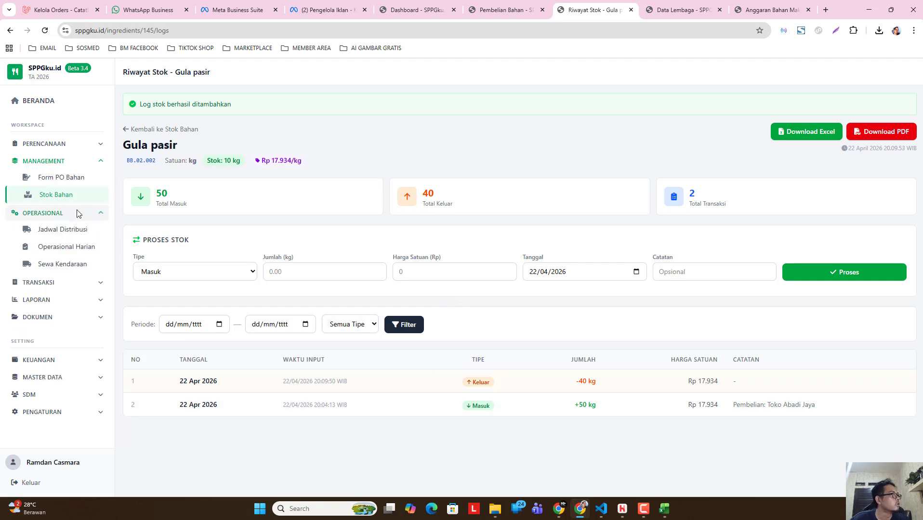
{"action": "left_click", "coordinate": [77, 213]}
{"action": "left_click", "coordinate": [87, 231]}
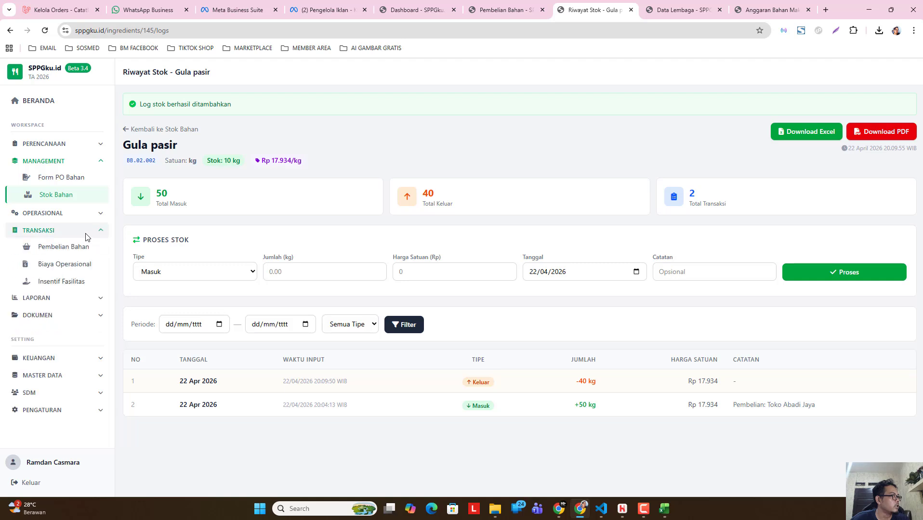
{"action": "left_click", "coordinate": [87, 234]}
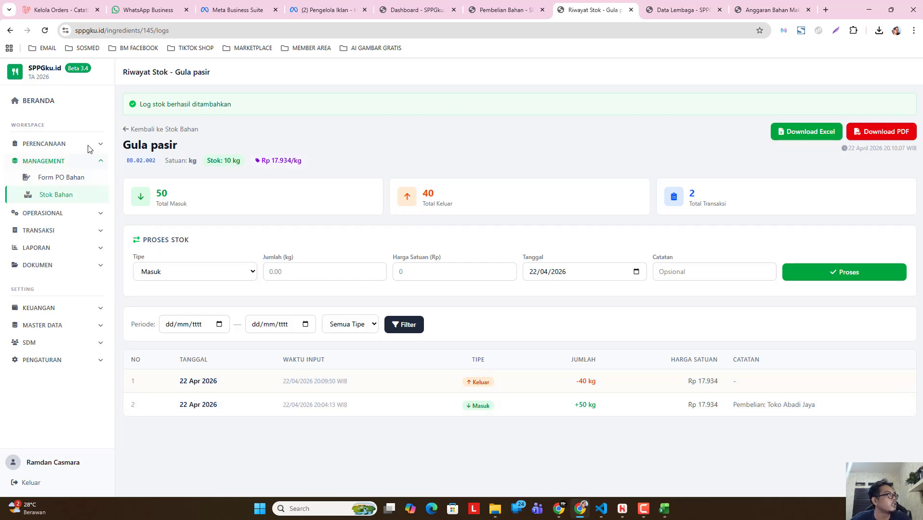
{"action": "left_click", "coordinate": [80, 102]}
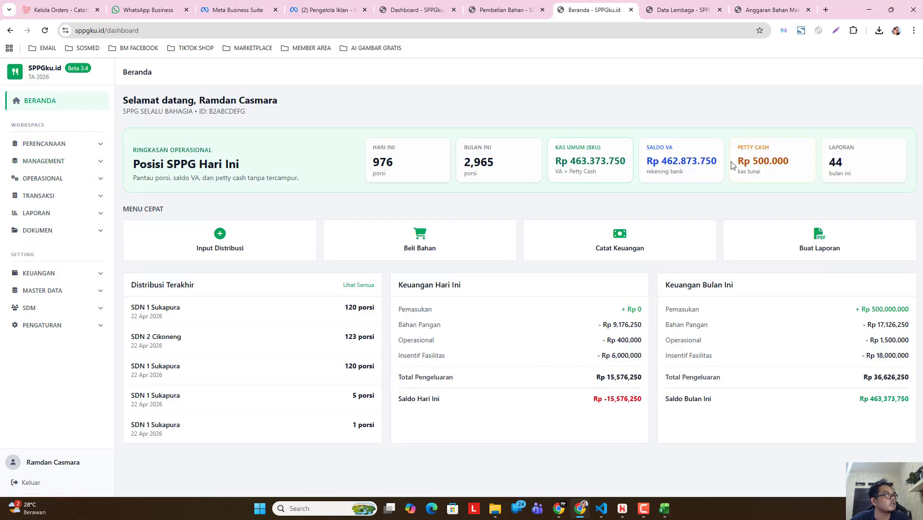